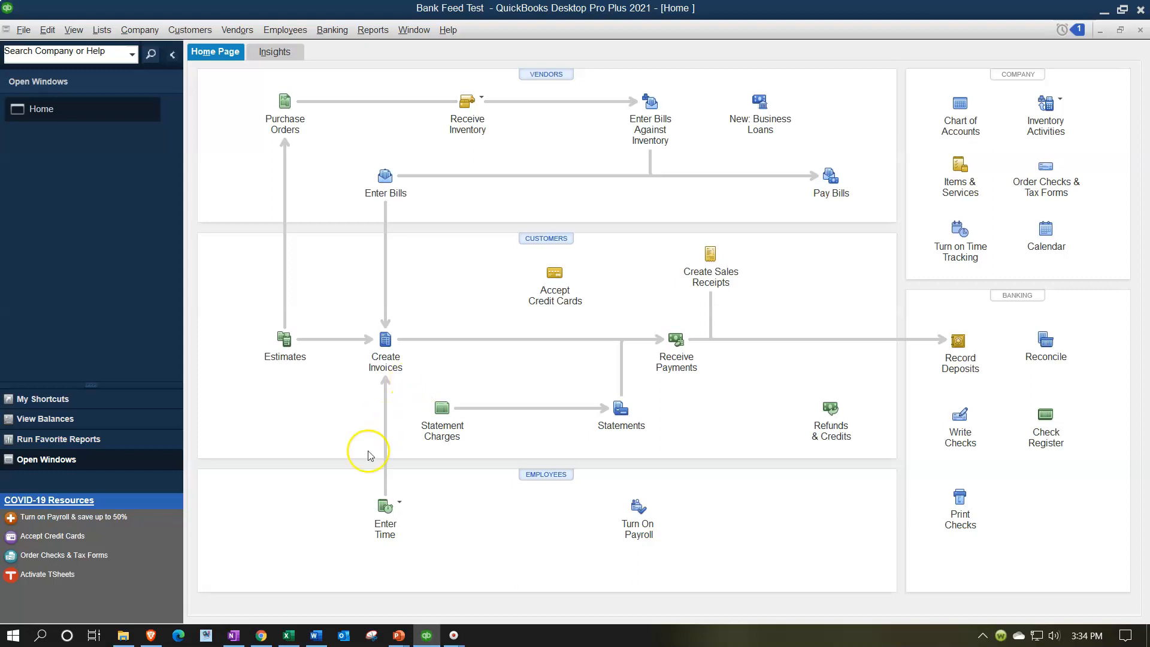
Switch to the Excel bank statement and review the January deposit dates and amounts.
left_click(288, 636)
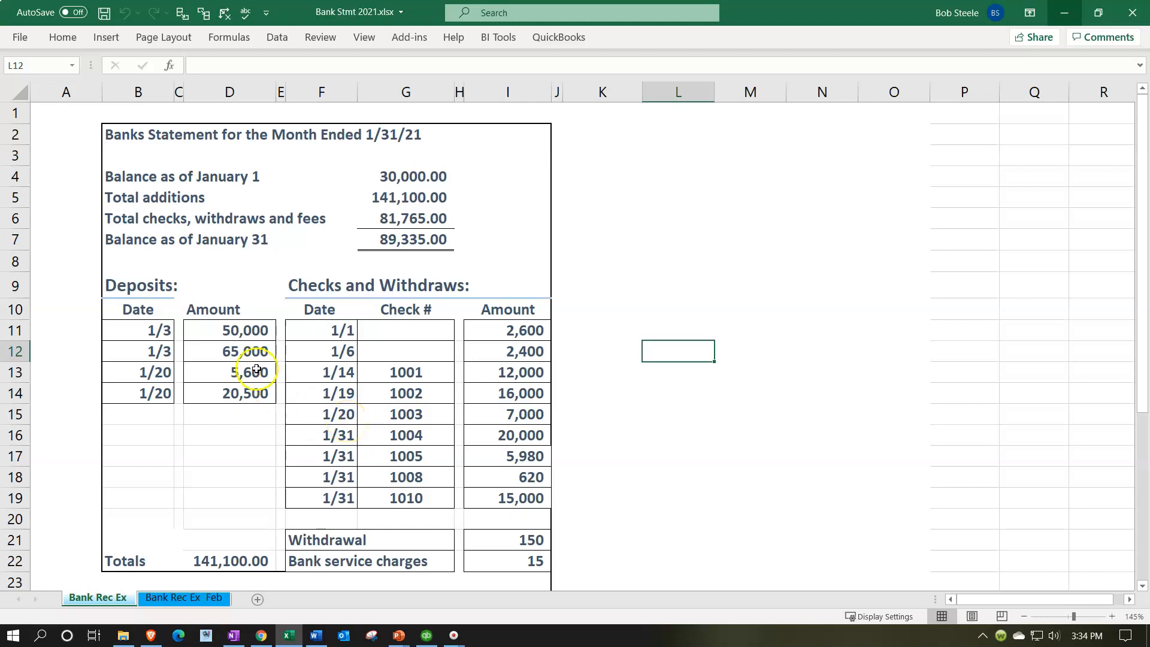
left_click(243, 330)
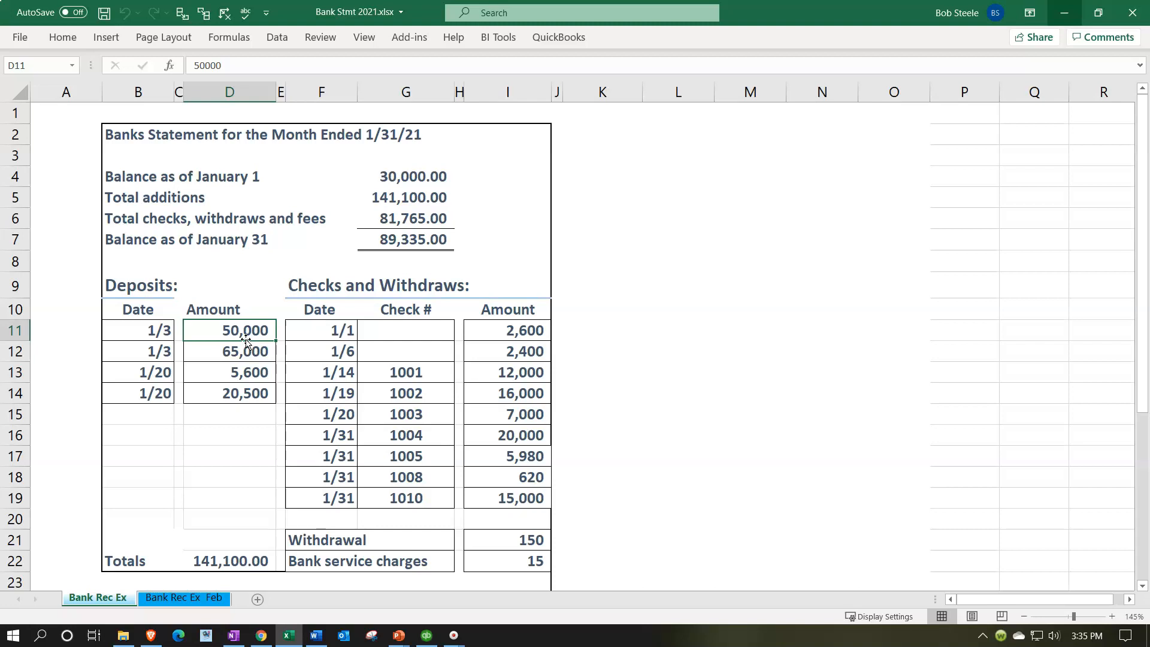
left_click(459, 338)
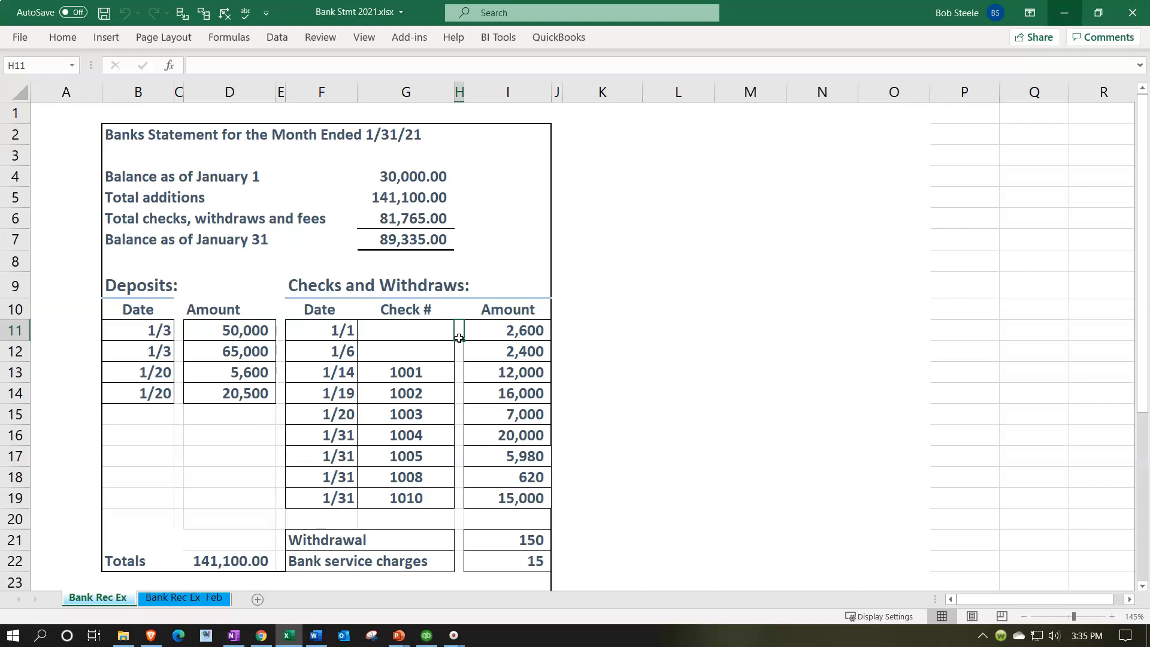
left_click(242, 332)
left_click_drag(242, 332, 237, 395)
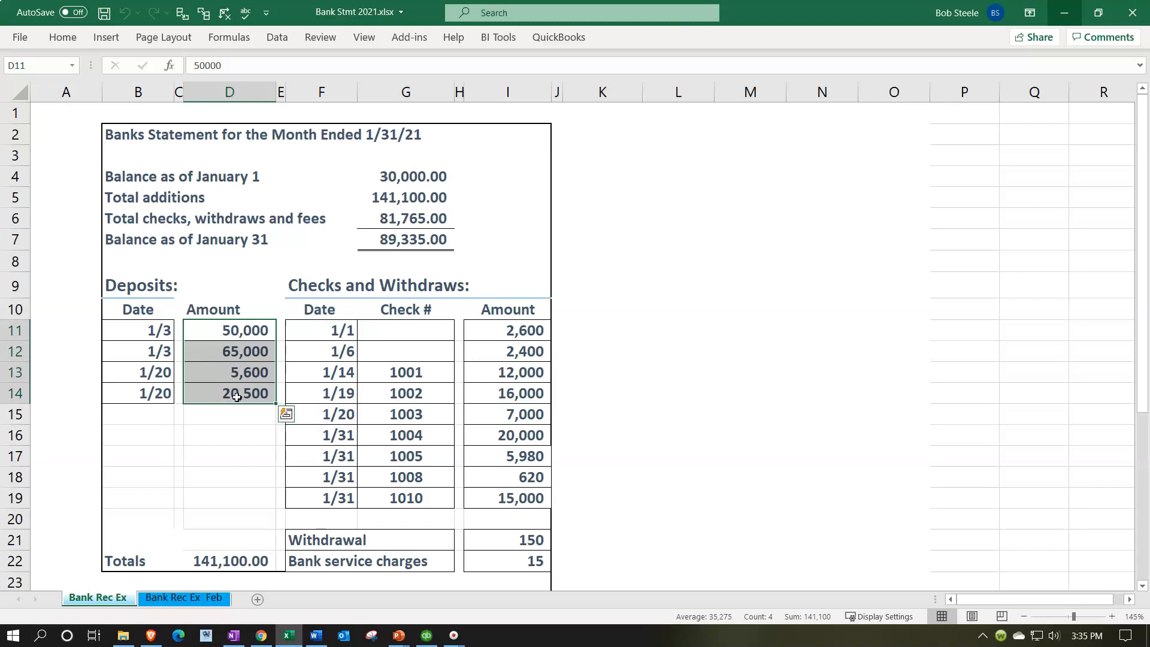
left_click(161, 334)
left_click_drag(160, 334, 208, 389)
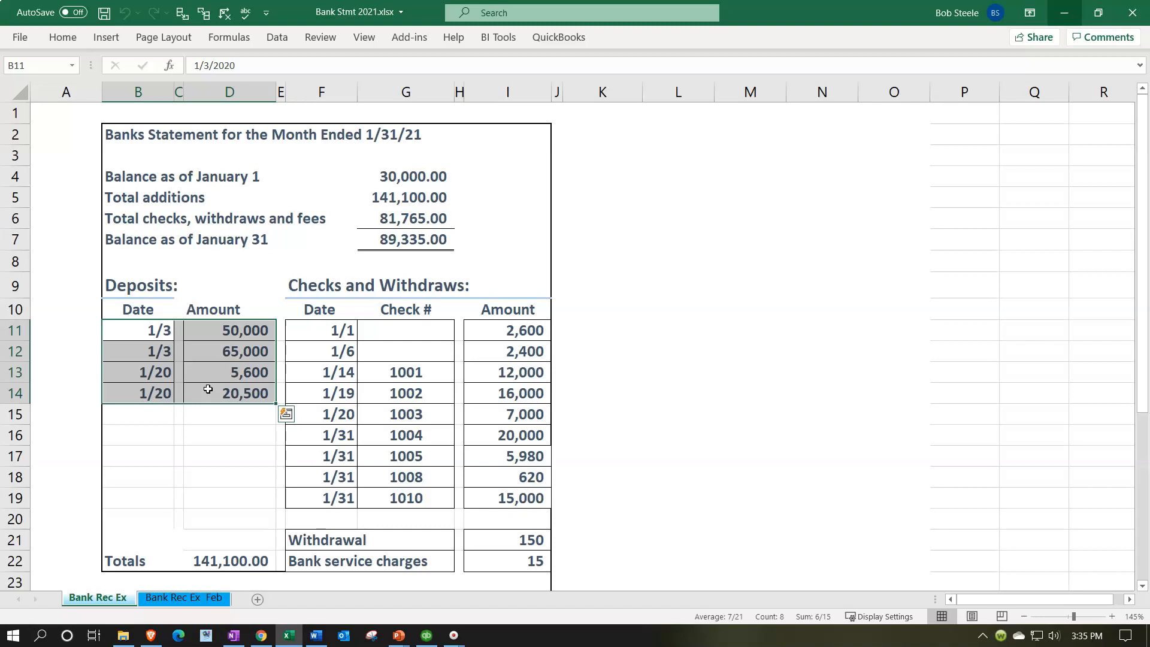
left_click(199, 442)
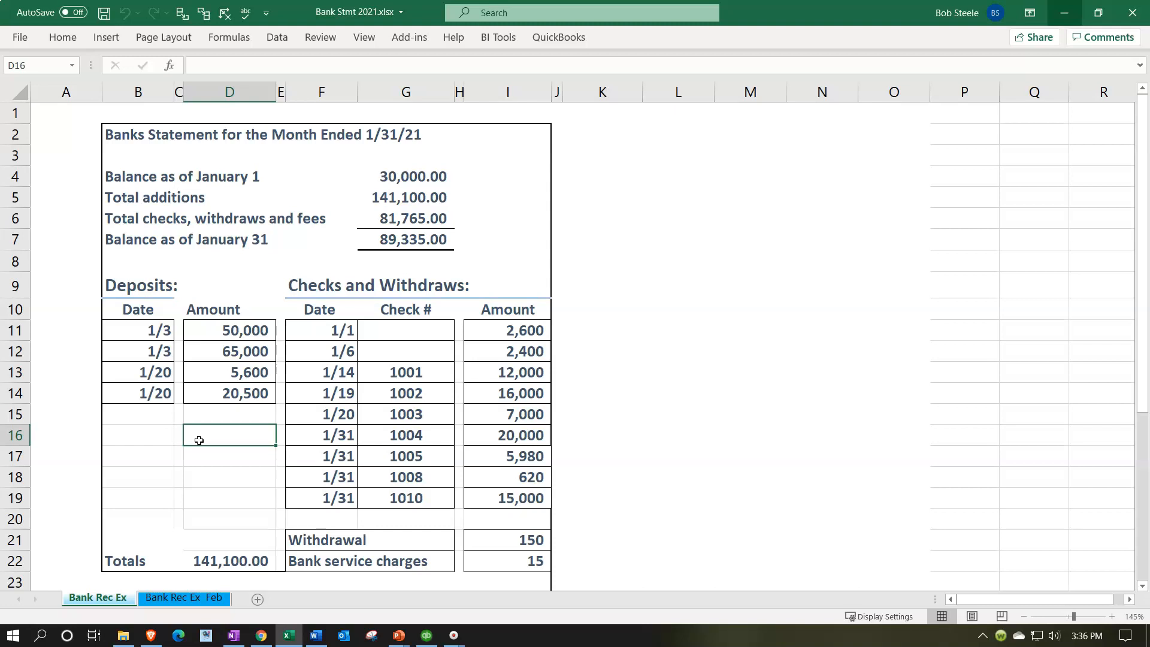
left_click(154, 413)
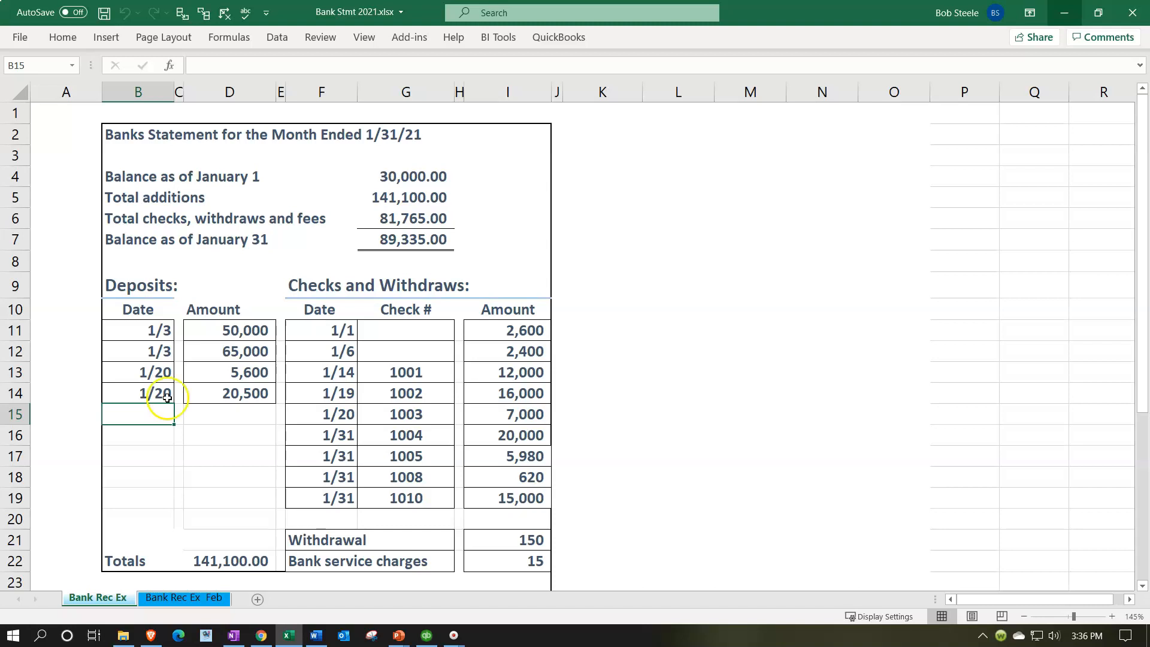
left_click(230, 330)
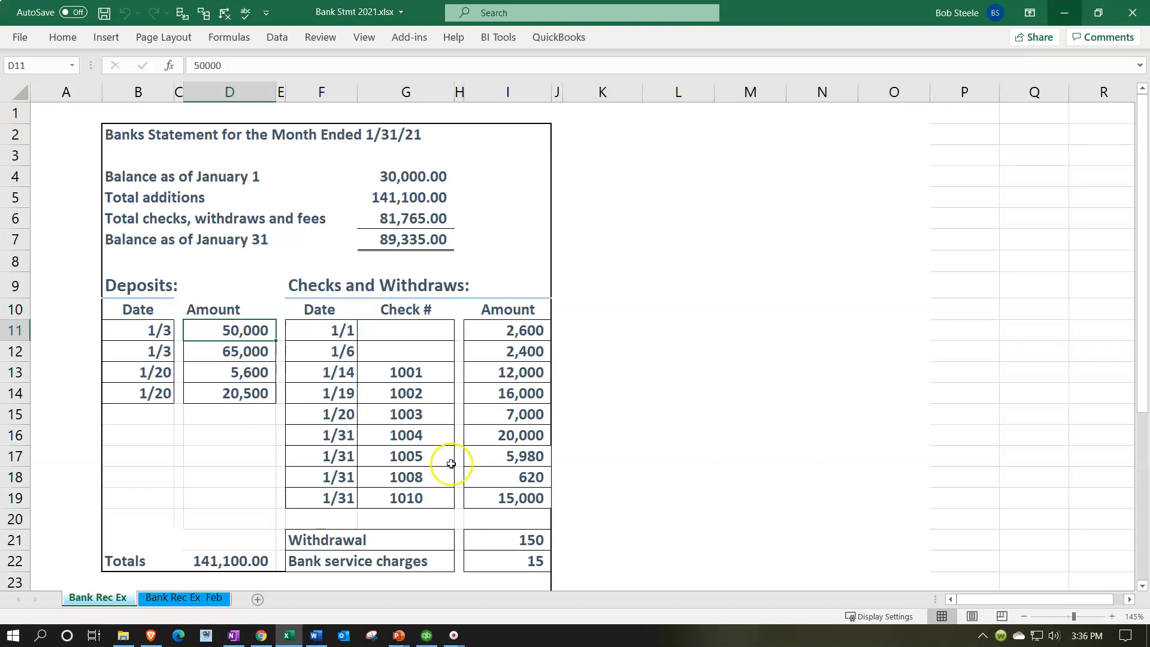
Return to QuickBooks and open the Bank Feeds Center.
left_click(427, 636)
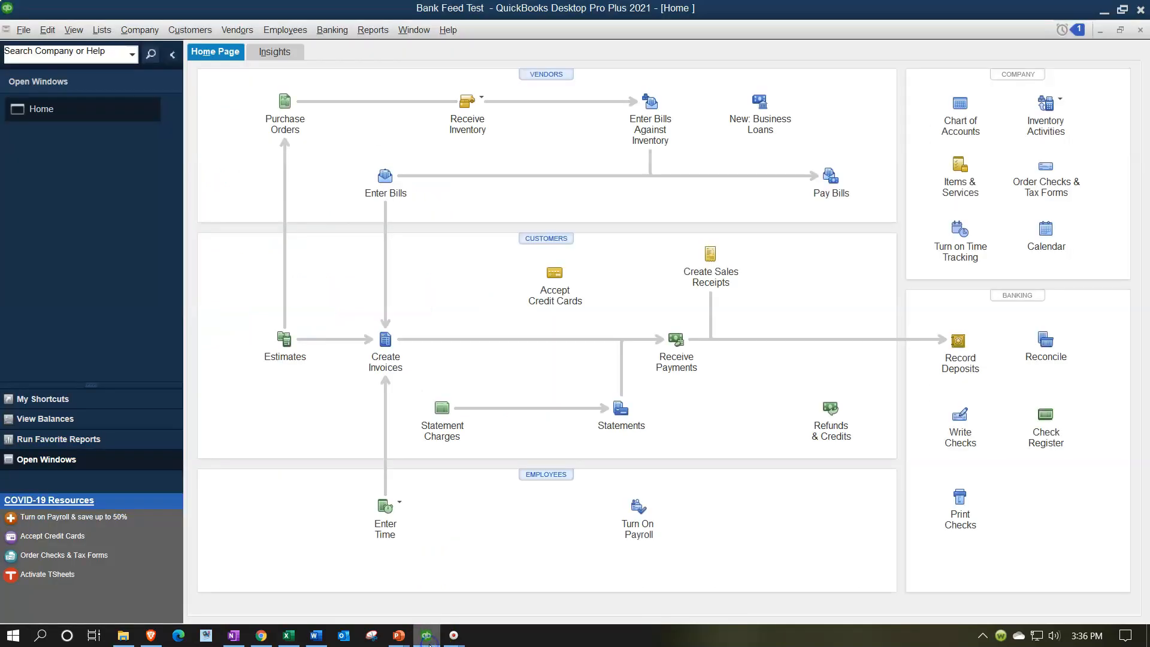
left_click(73, 30)
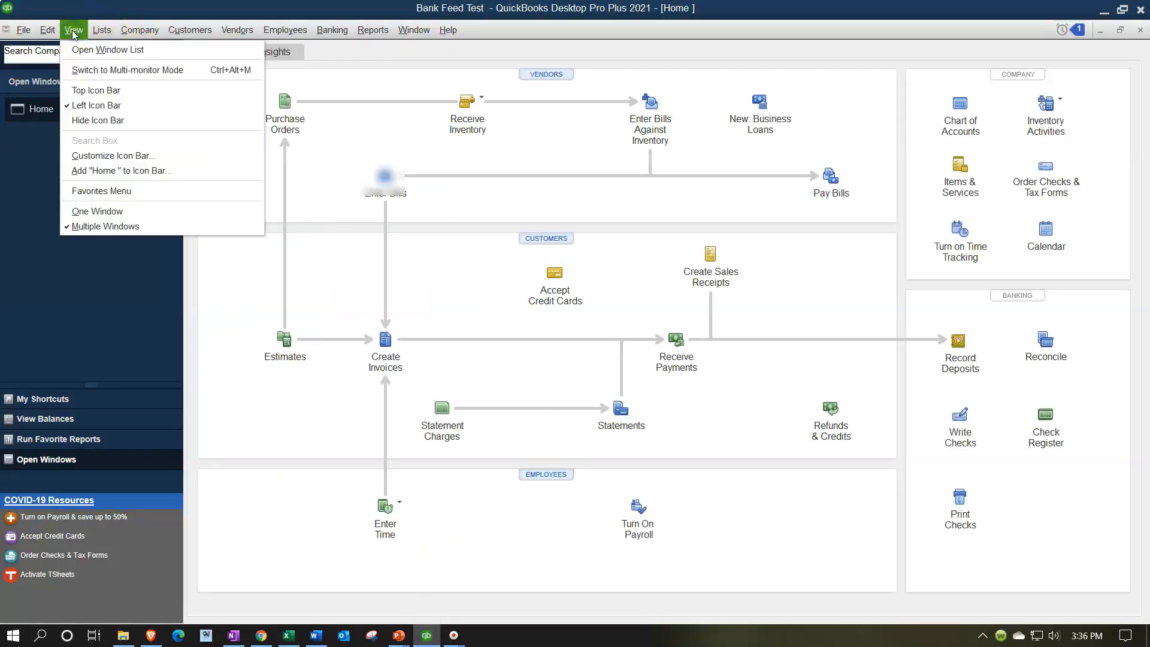
left_click(333, 30)
mouse_move(449, 165)
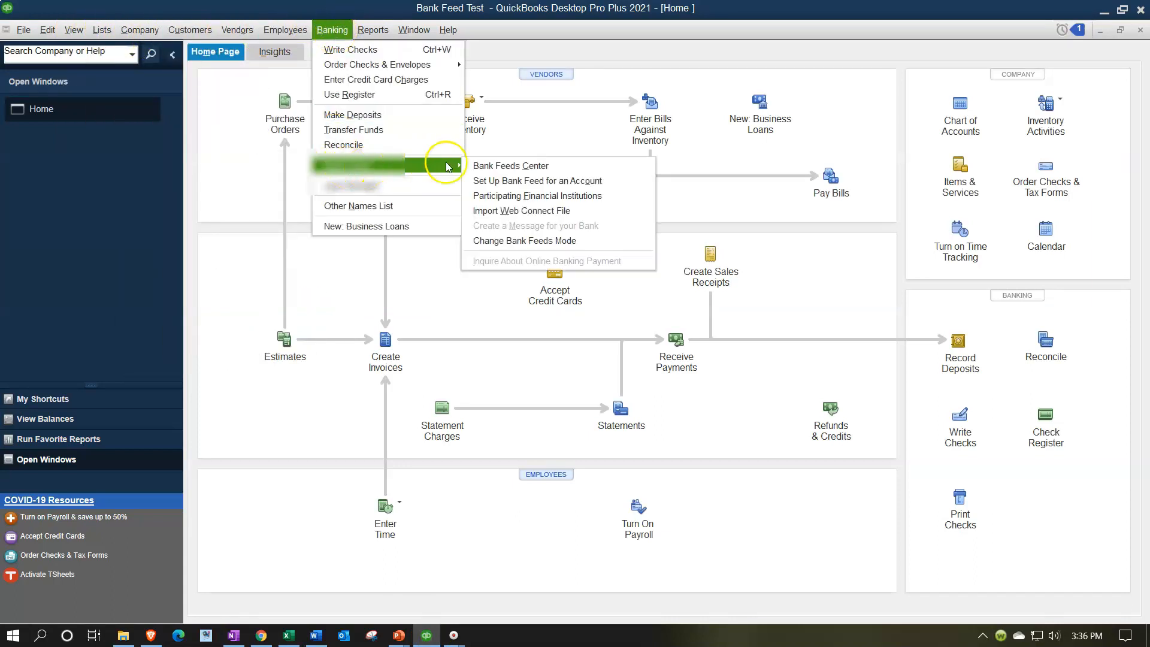
left_click(486, 167)
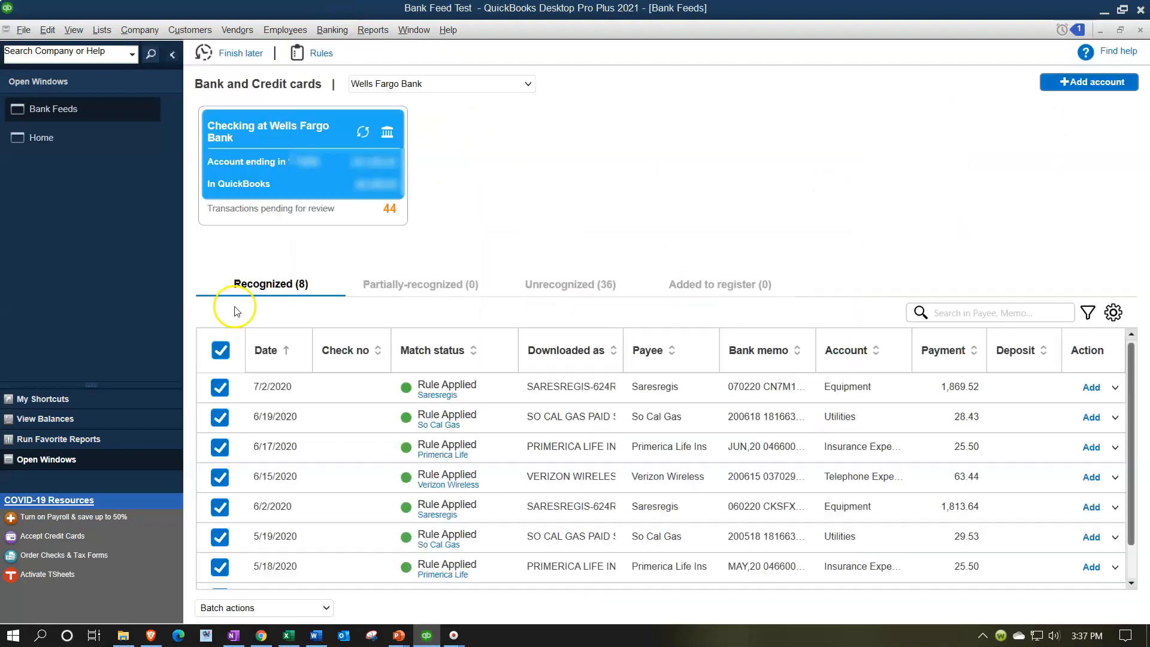
Show the Unrecognized transactions and add the Type column to the list.
left_click(566, 295)
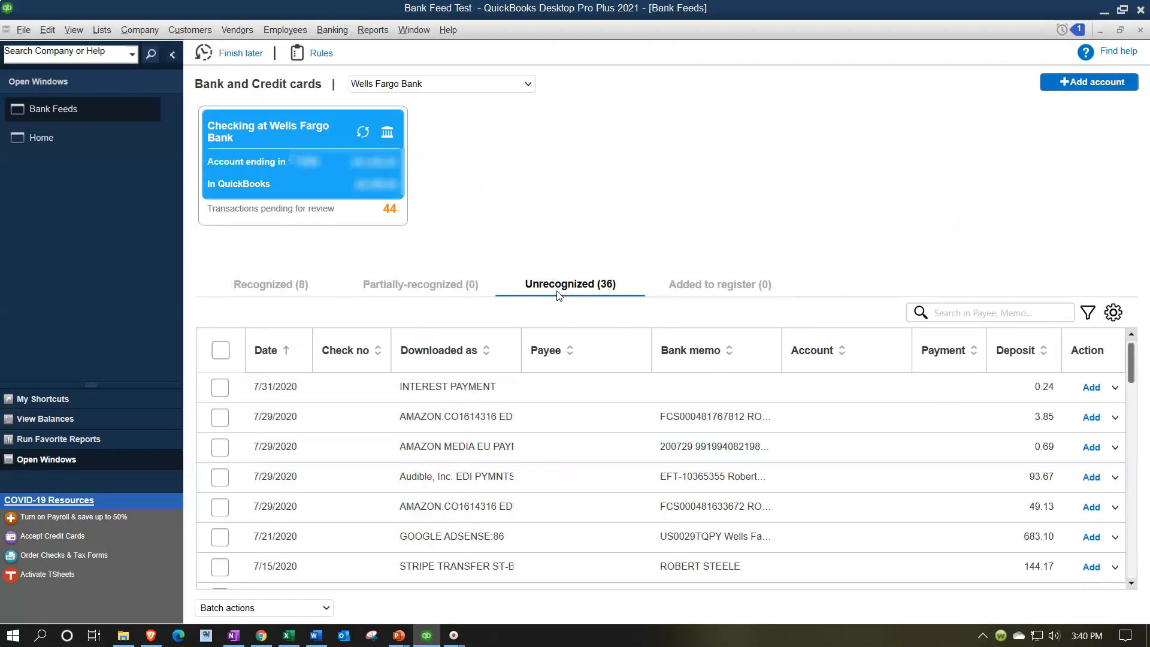
left_click(1113, 312)
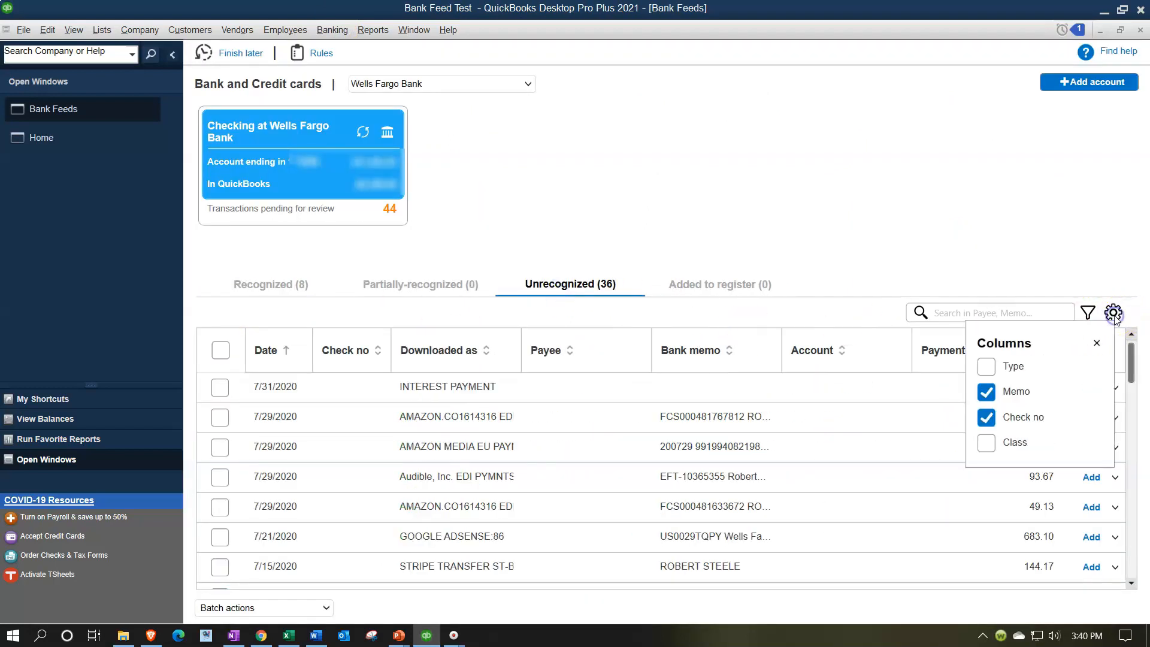
left_click(987, 367)
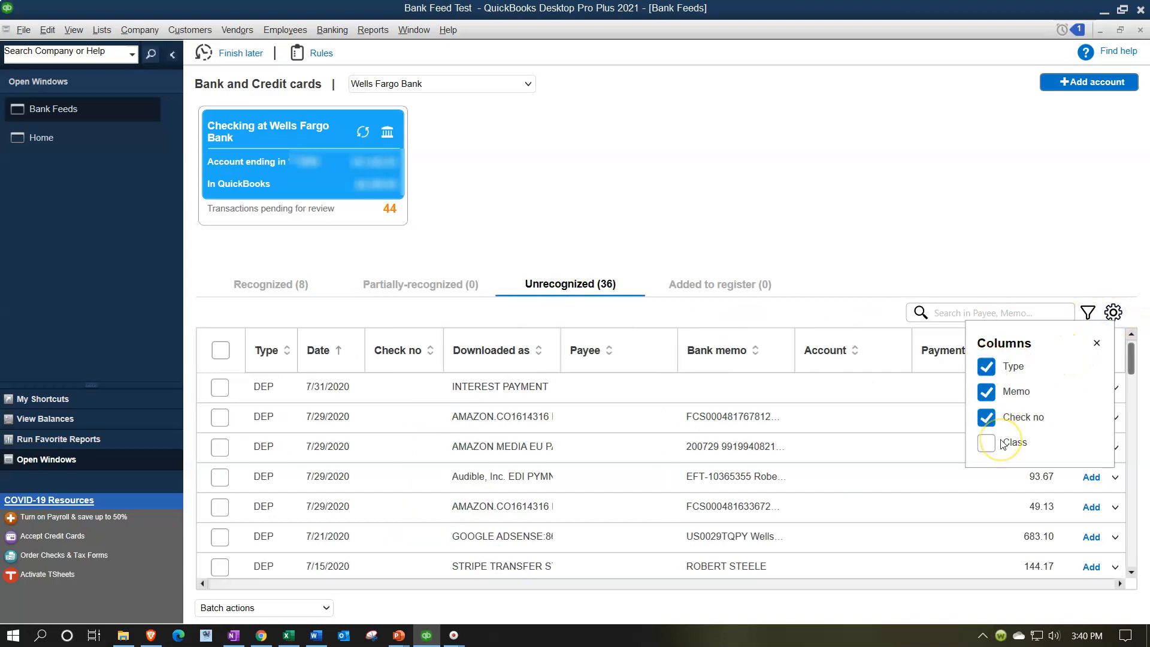
left_click(1097, 344)
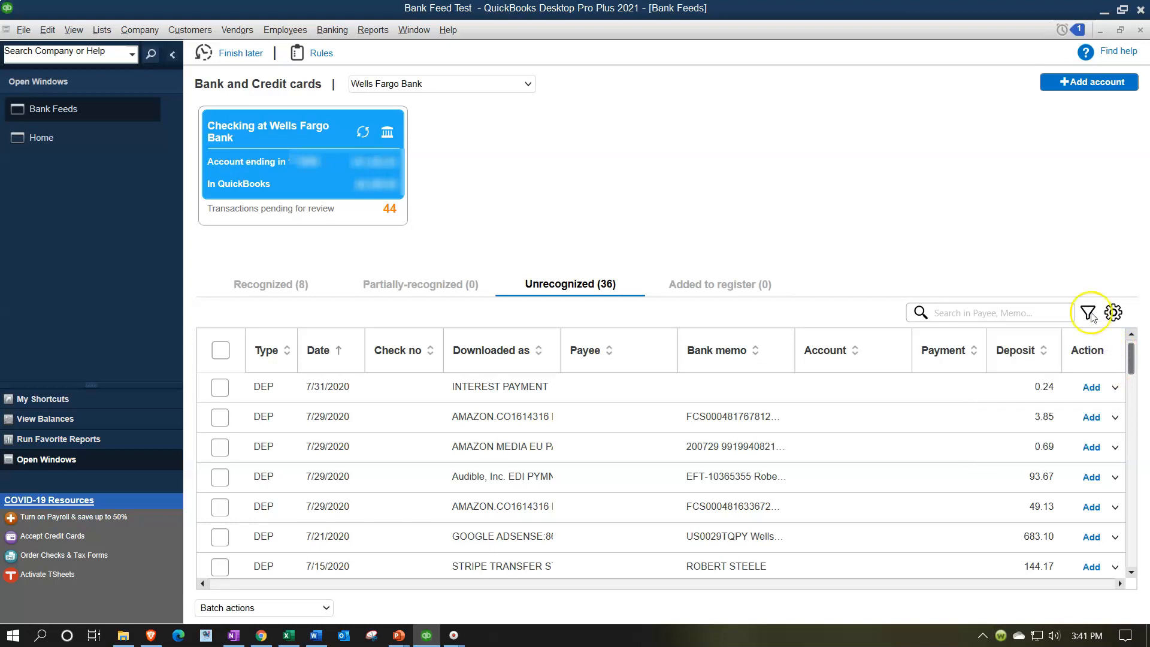
Filter the unrecognized list to DEP transactions and widen the Downloaded as column.
left_click(1089, 313)
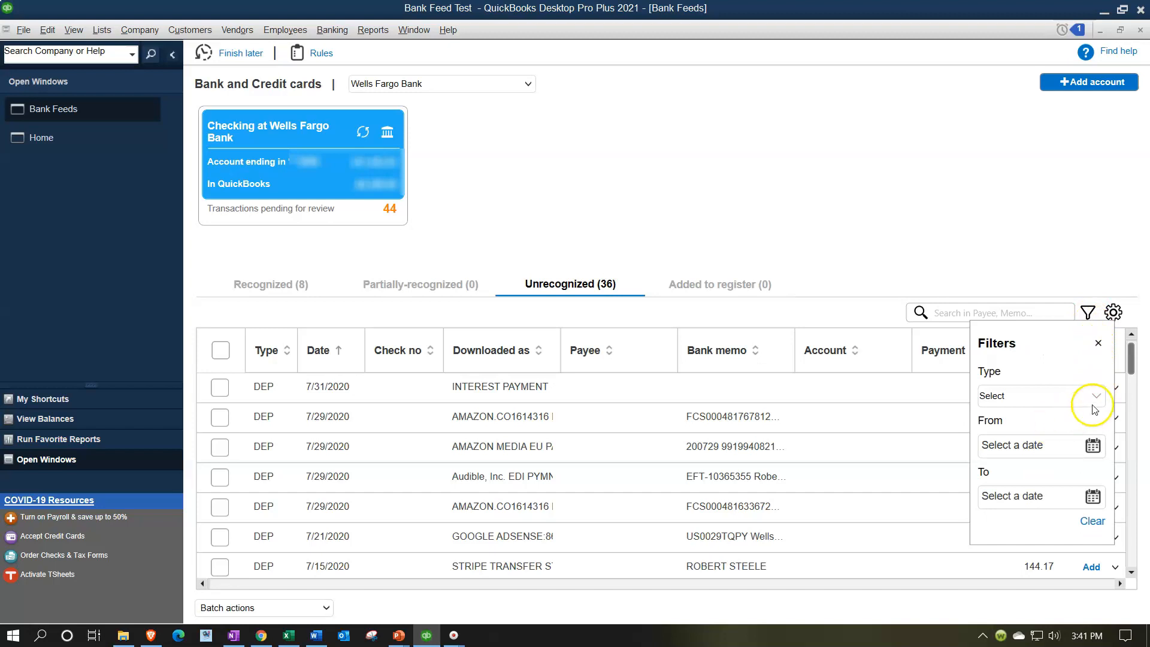
left_click(1096, 396)
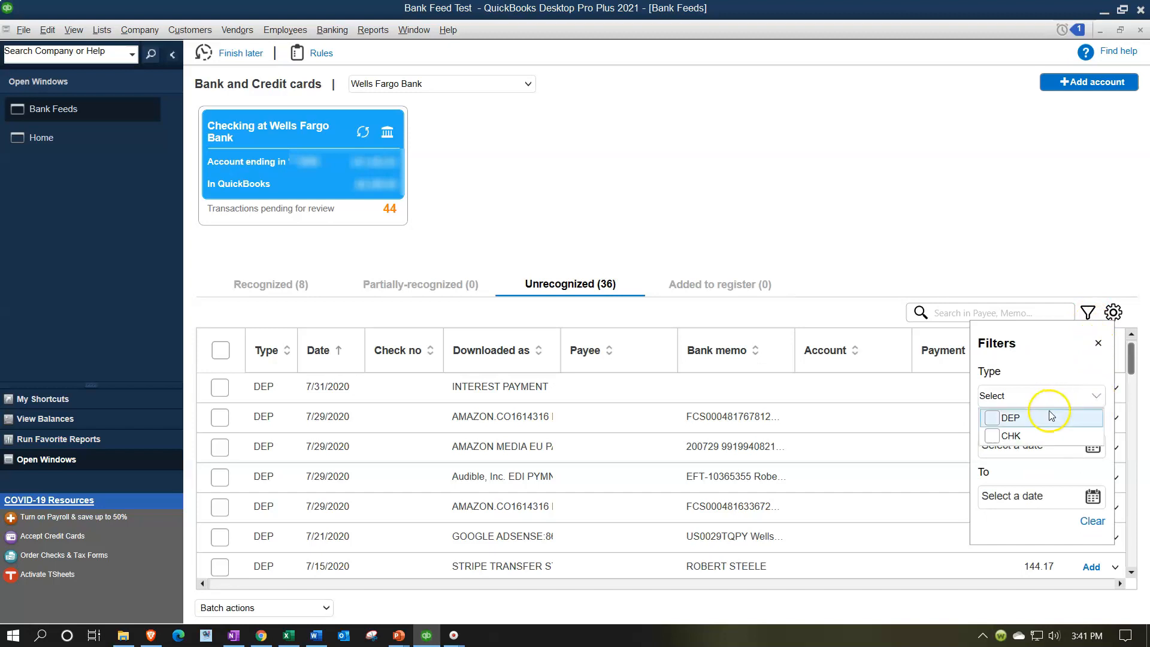
left_click(1011, 419)
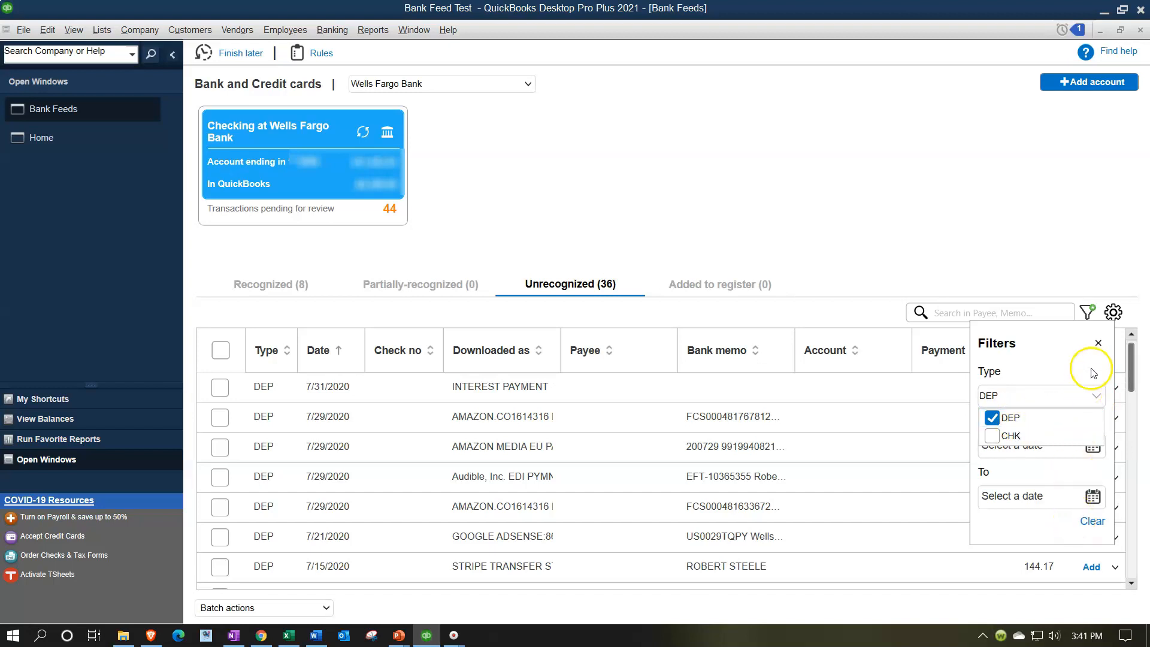
left_click(1098, 345)
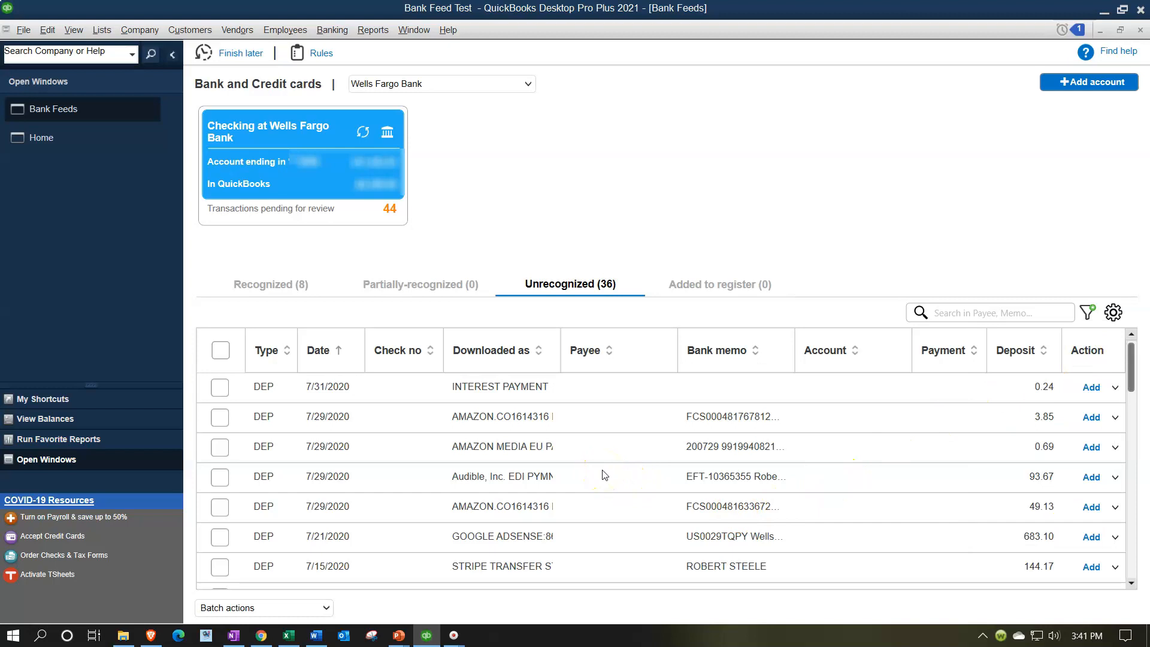
left_click_drag(561, 350, 627, 358)
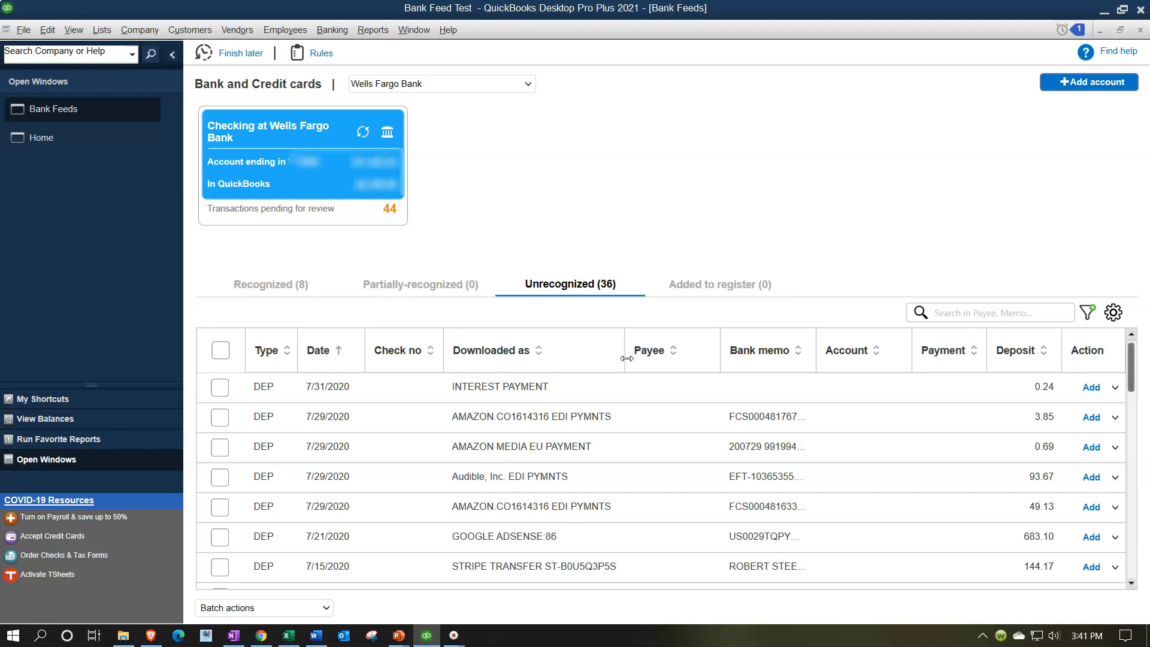
Examine the Amazon, Google AdSense and Stripe deposit descriptions and their bank memos.
left_click(560, 413)
left_click(656, 480)
left_click(550, 499)
left_click(488, 500)
scroll(488, 500, "down", 1)
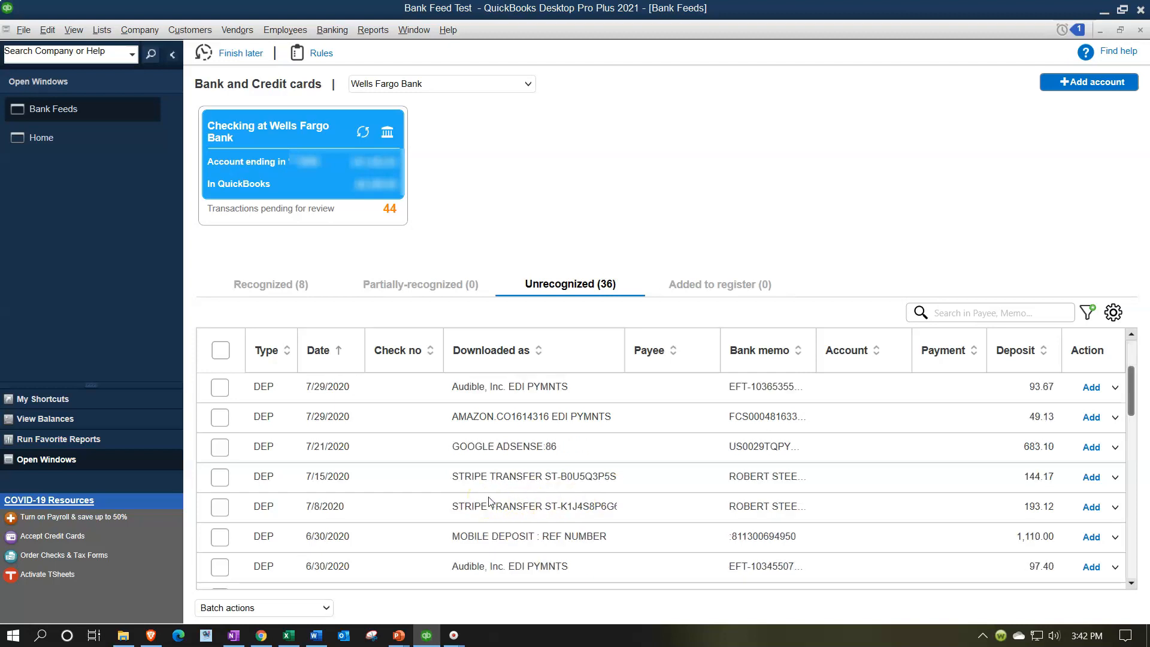
left_click(493, 497)
left_click(486, 465)
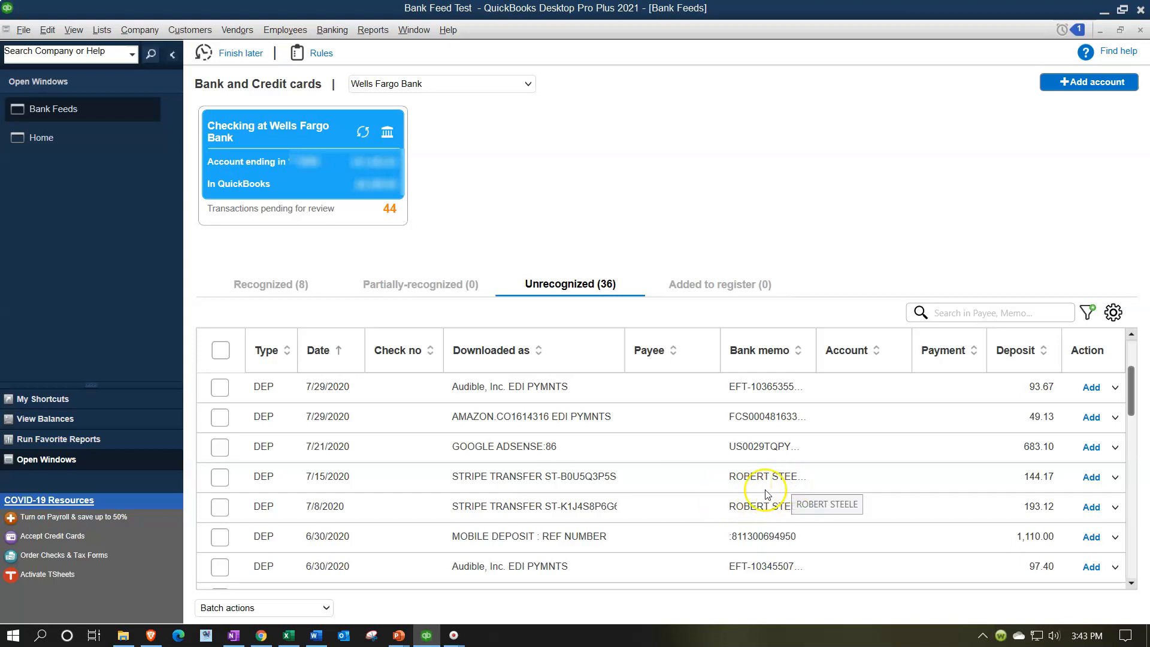
Scroll through the remaining unrecognized deposits down to the PayPal transfer and back to the top.
scroll(700, 505, "down", 1)
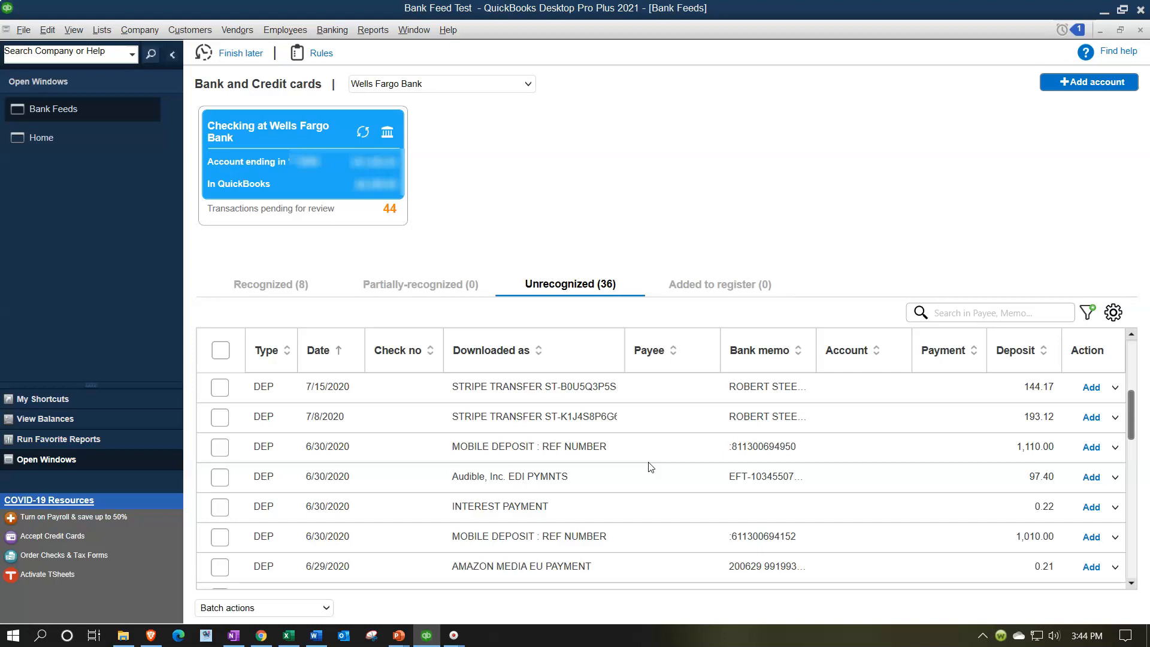
scroll(650, 467, "down", 1)
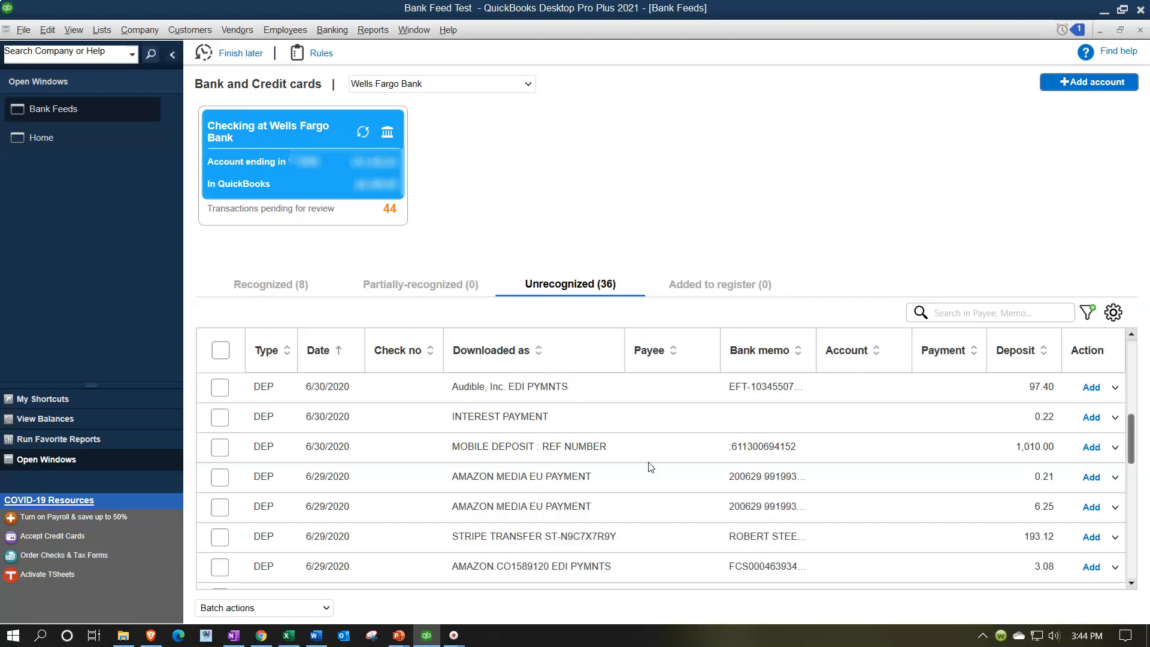
scroll(650, 485, "down", 1)
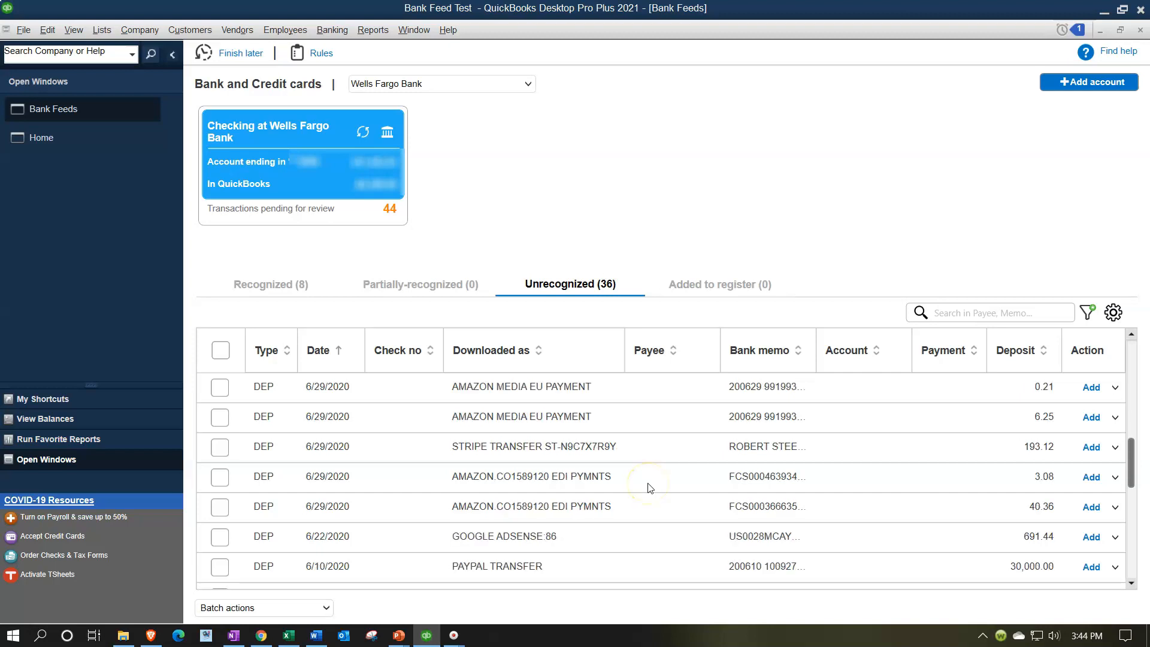
scroll(651, 488, "down", 1)
left_click(630, 487)
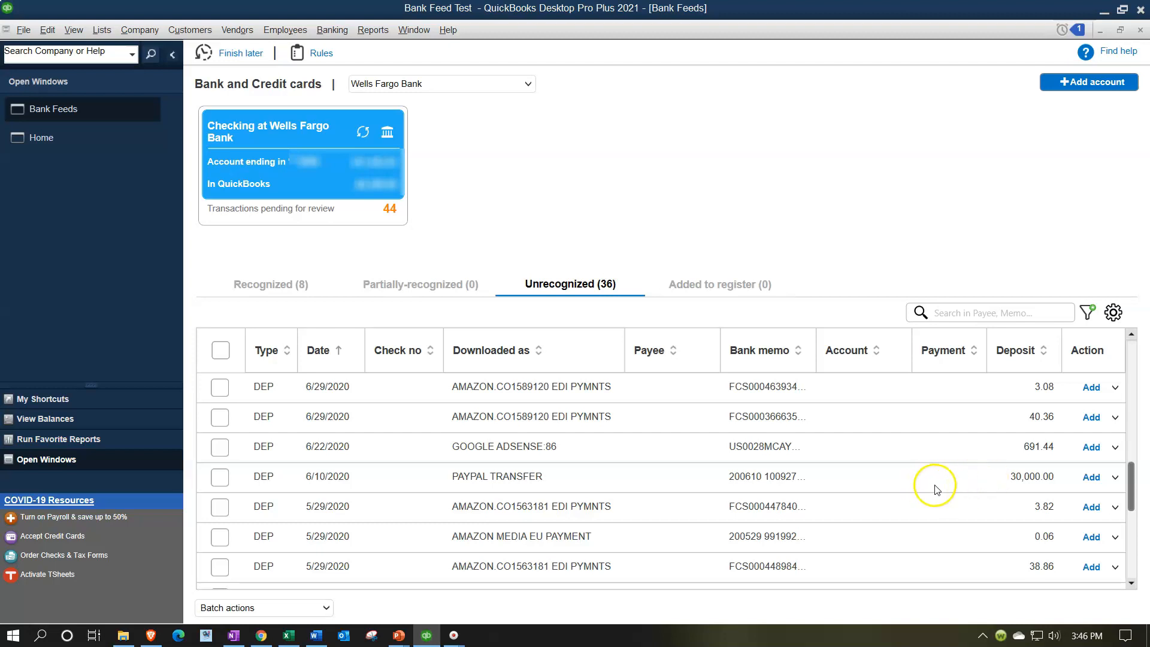
left_click(994, 488)
scroll(998, 492, "down", 3)
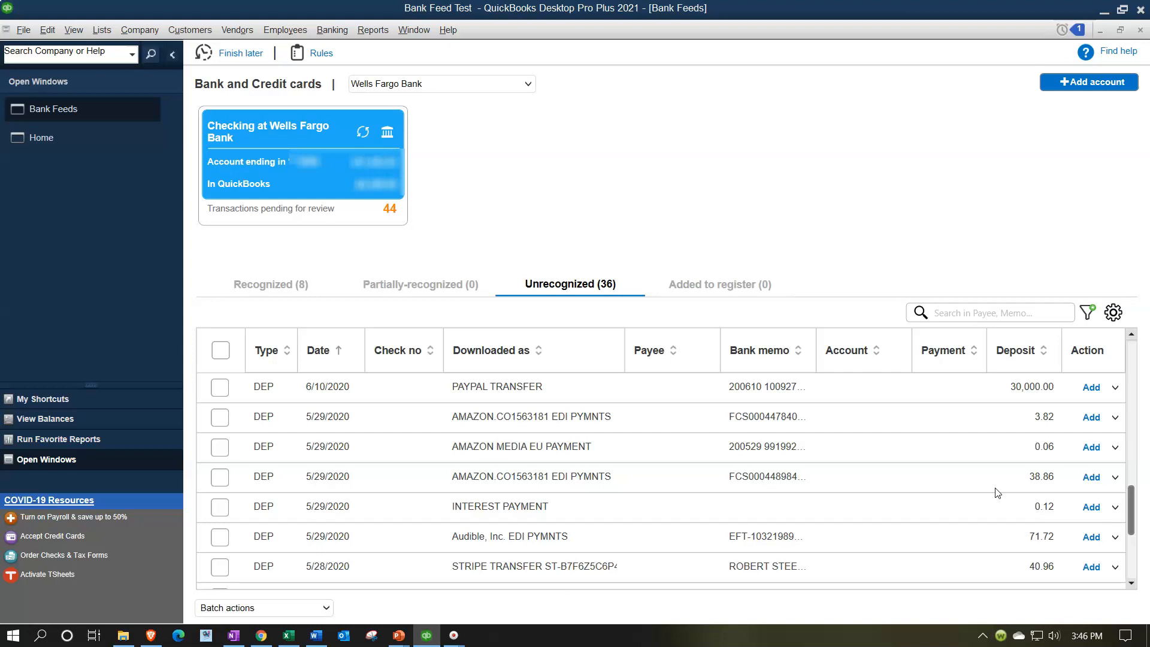
scroll(997, 492, "up", 10)
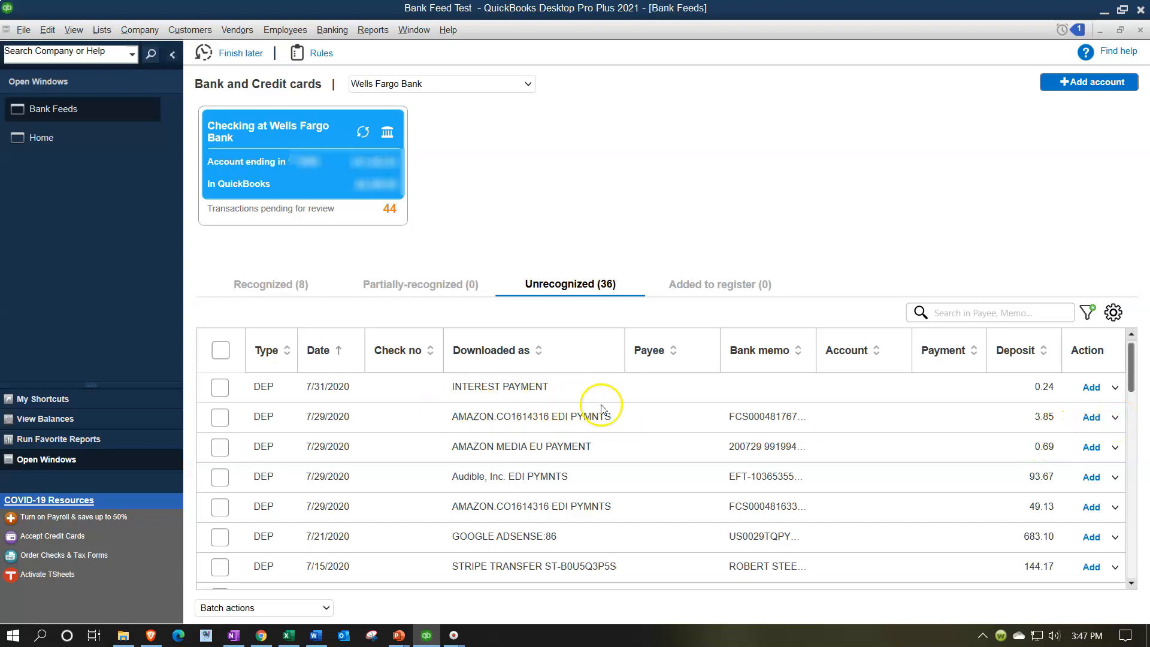
Enter Amazon Prime Video as the payee for the 7/29/2020 Amazon deposit of 3.85.
left_click(655, 419)
left_click(654, 420)
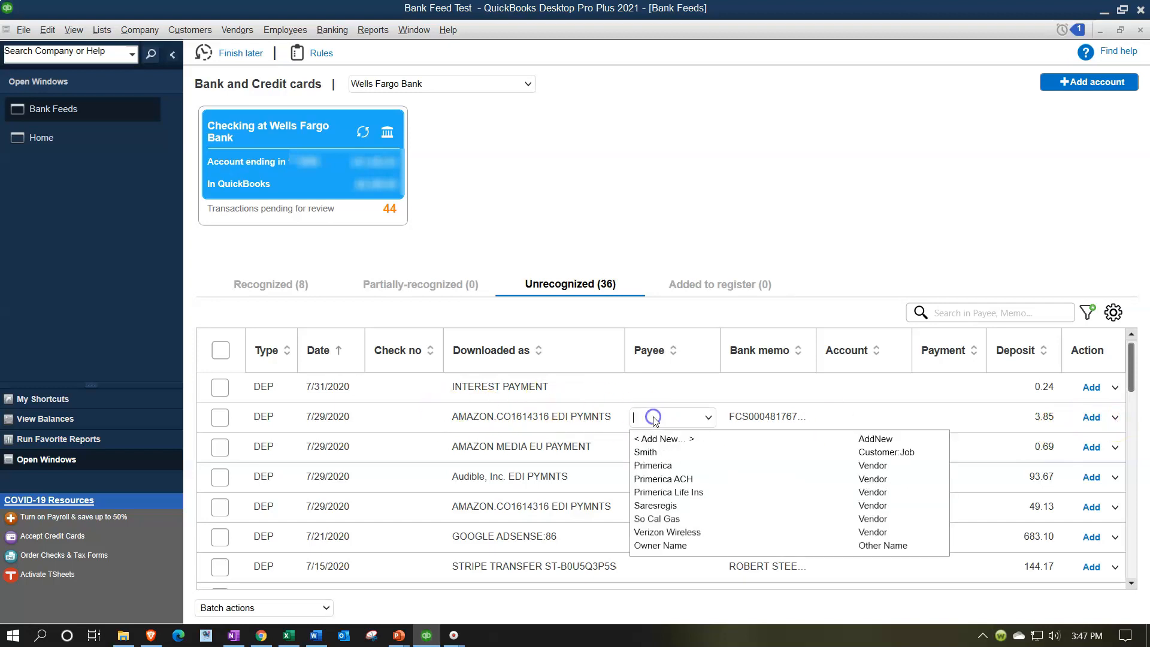
type("Amazon Prime V")
left_click(625, 416)
key("Tab")
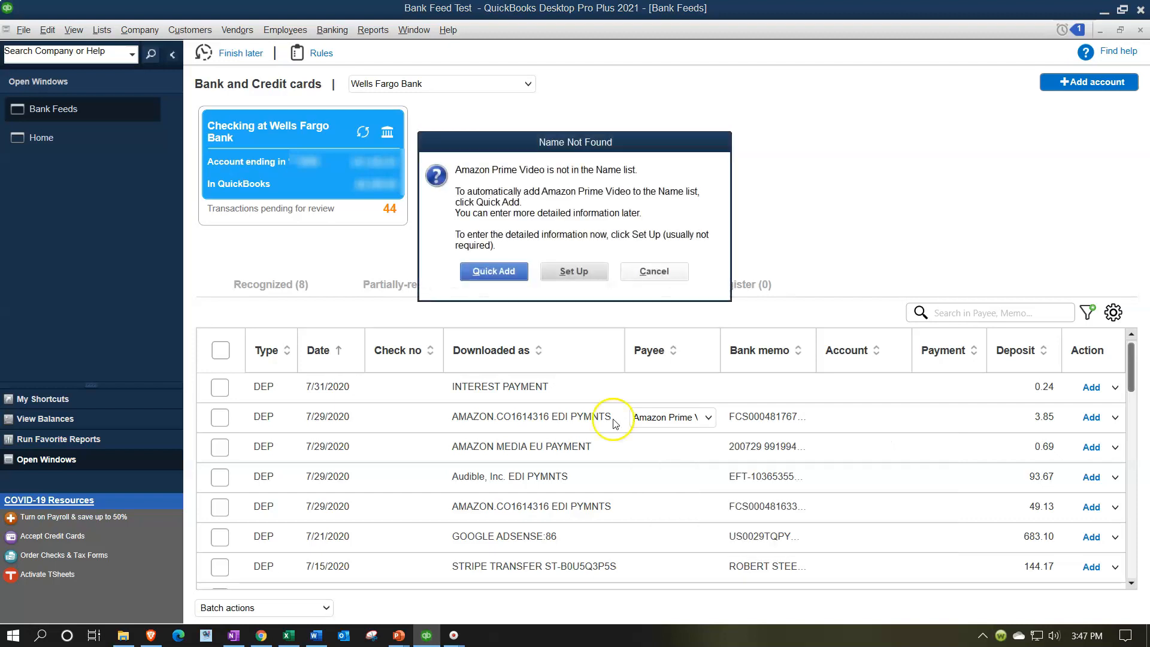
Quick-add Amazon Prime Video as a Customer, then open the Customer Center.
left_click(492, 273)
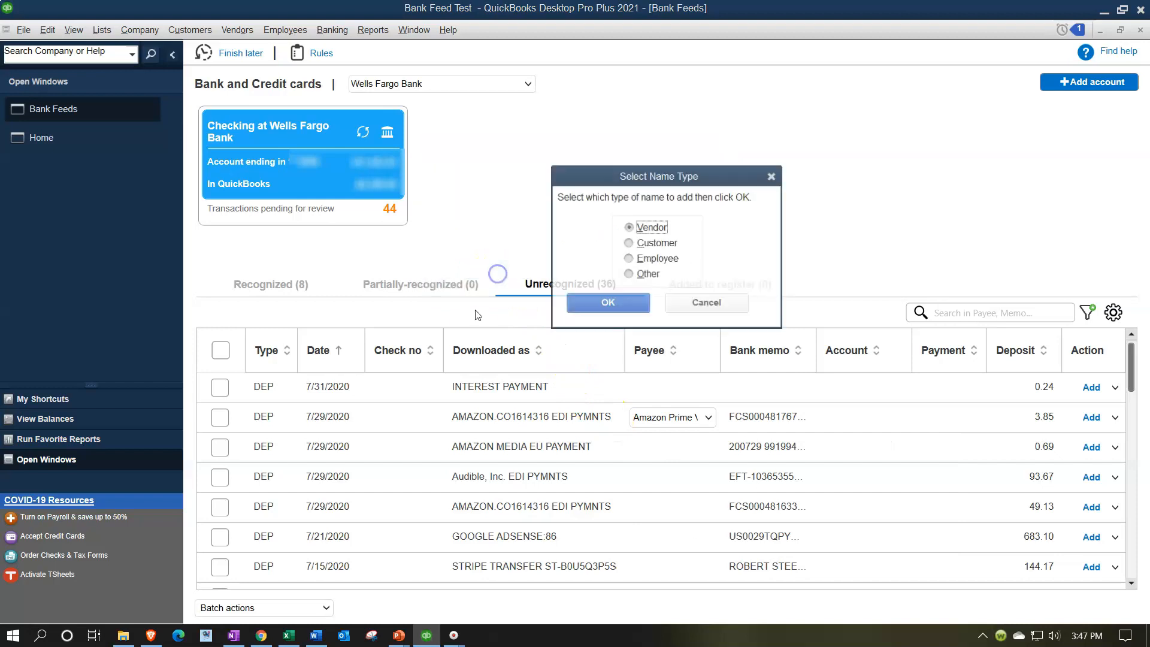
left_click(628, 242)
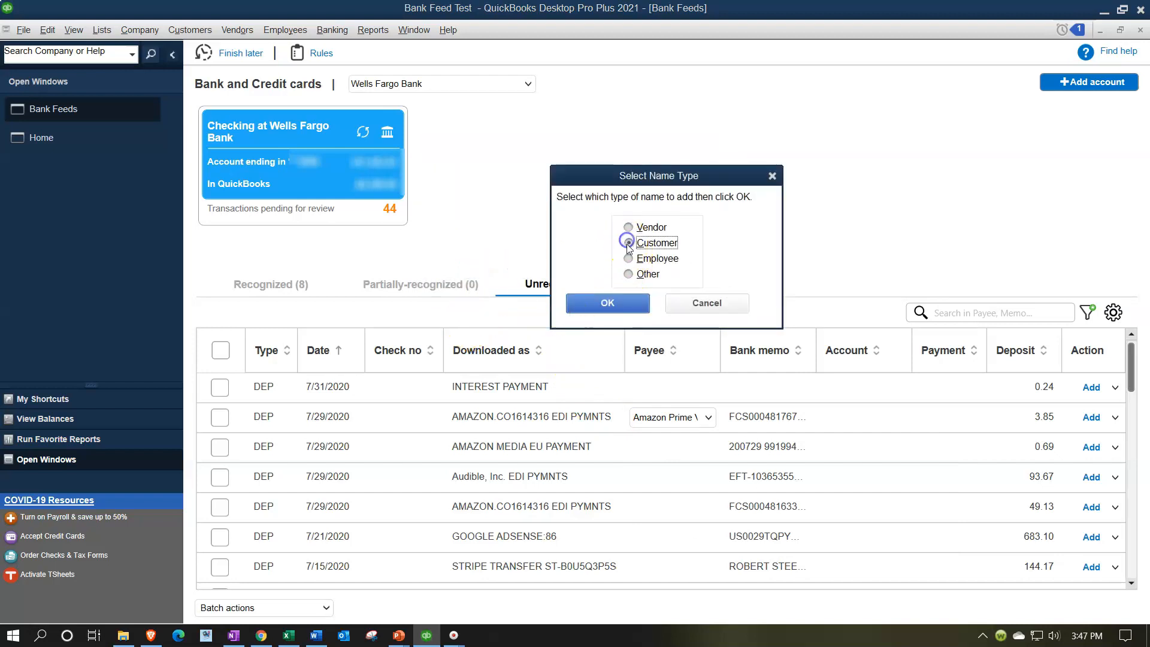
left_click(622, 306)
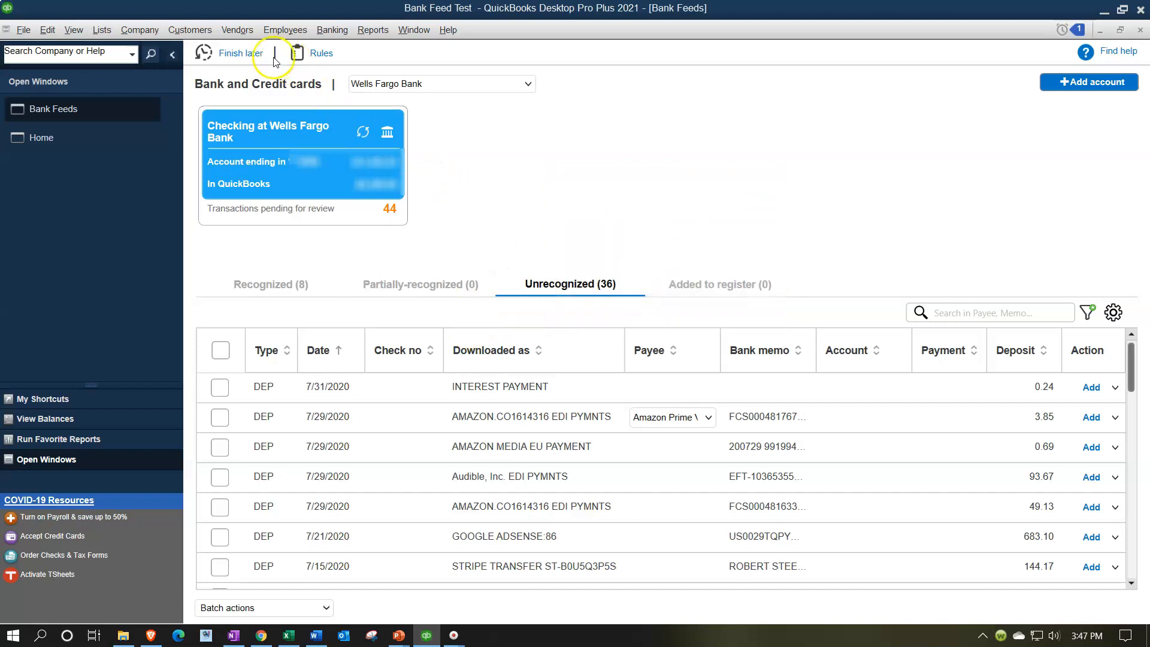
left_click(194, 34)
left_click(198, 49)
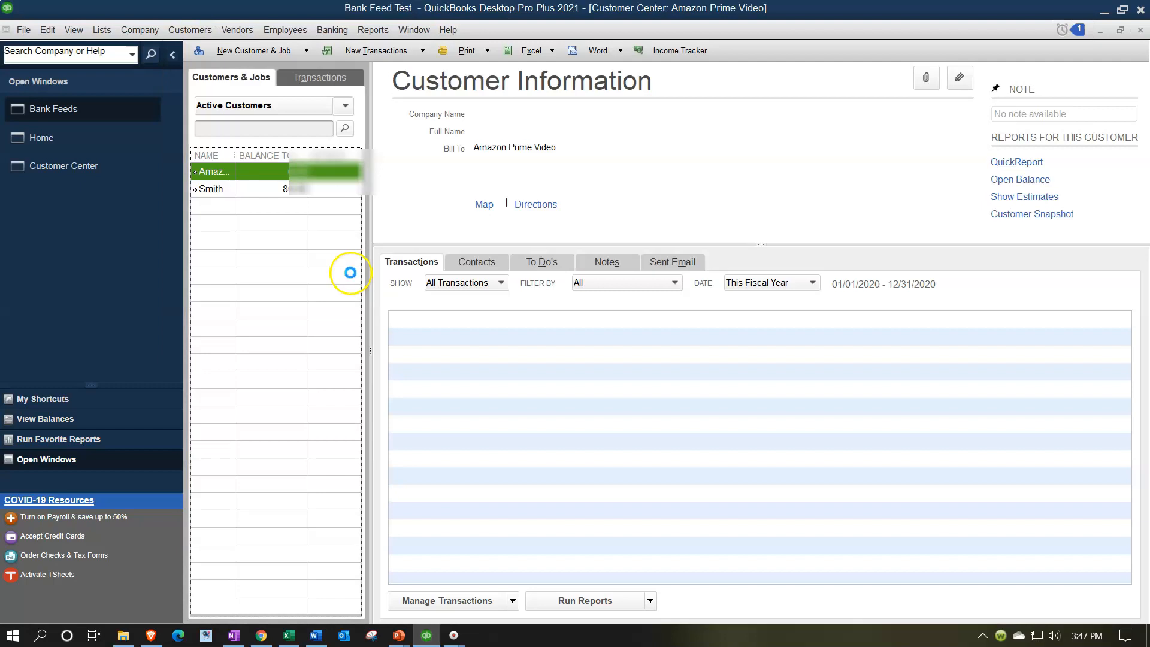
Create a new Income account named Amazon Prom Video and assign it to the 7/29/2020 Amazon deposit.
left_click_drag(235, 155, 269, 155)
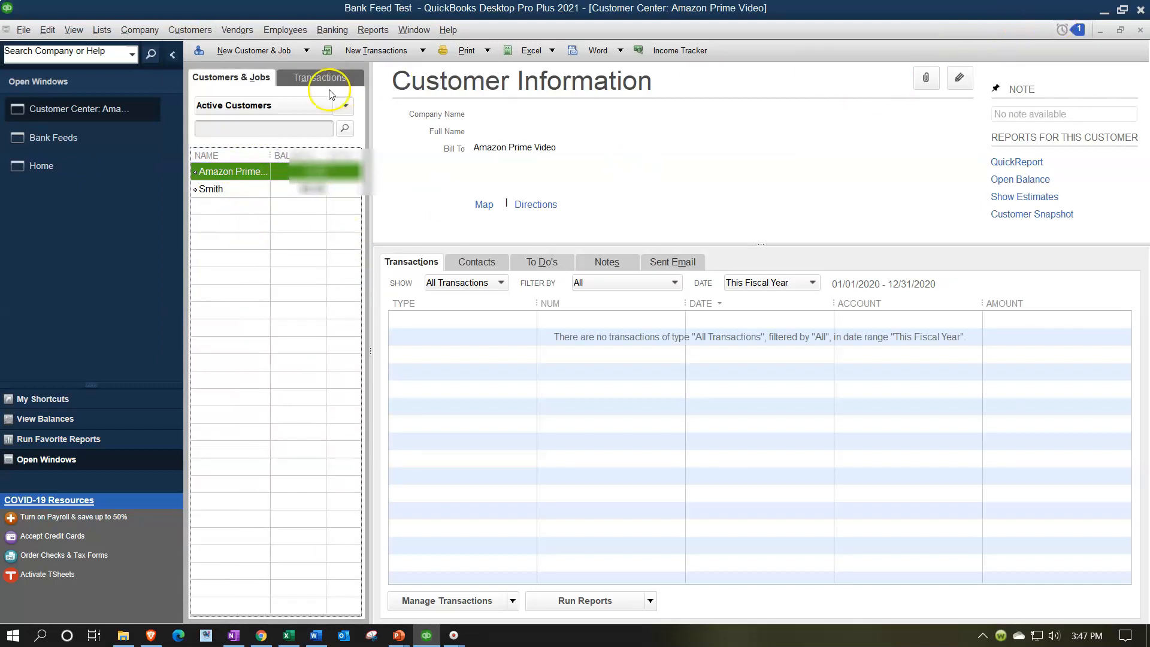
left_click(63, 139)
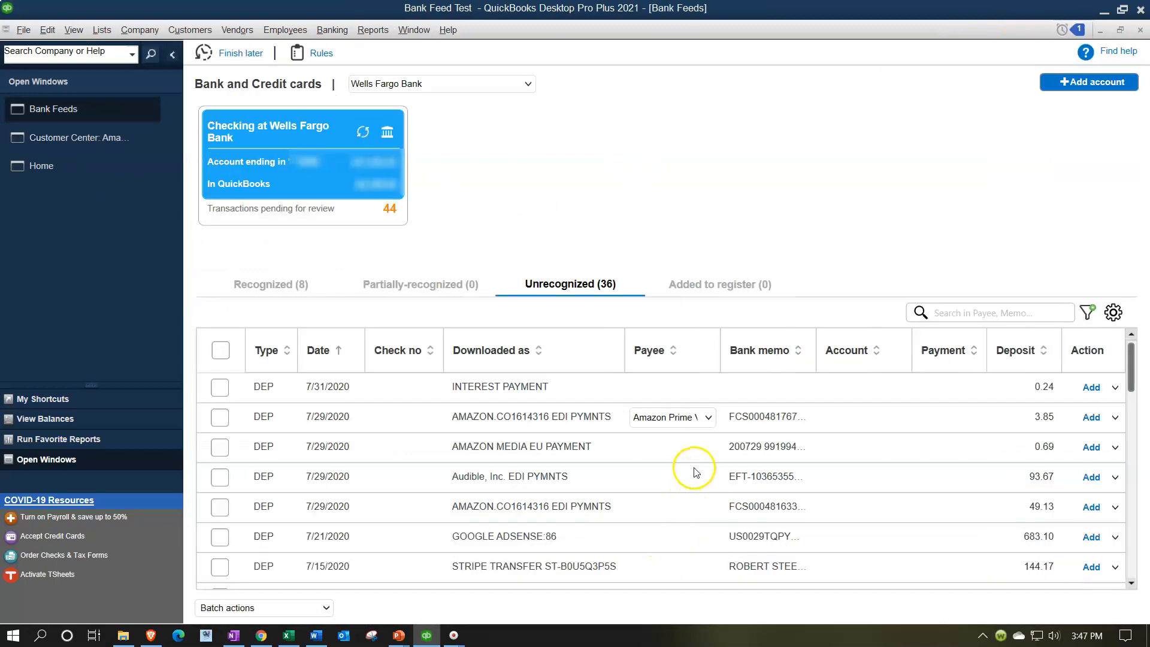
left_click(844, 420)
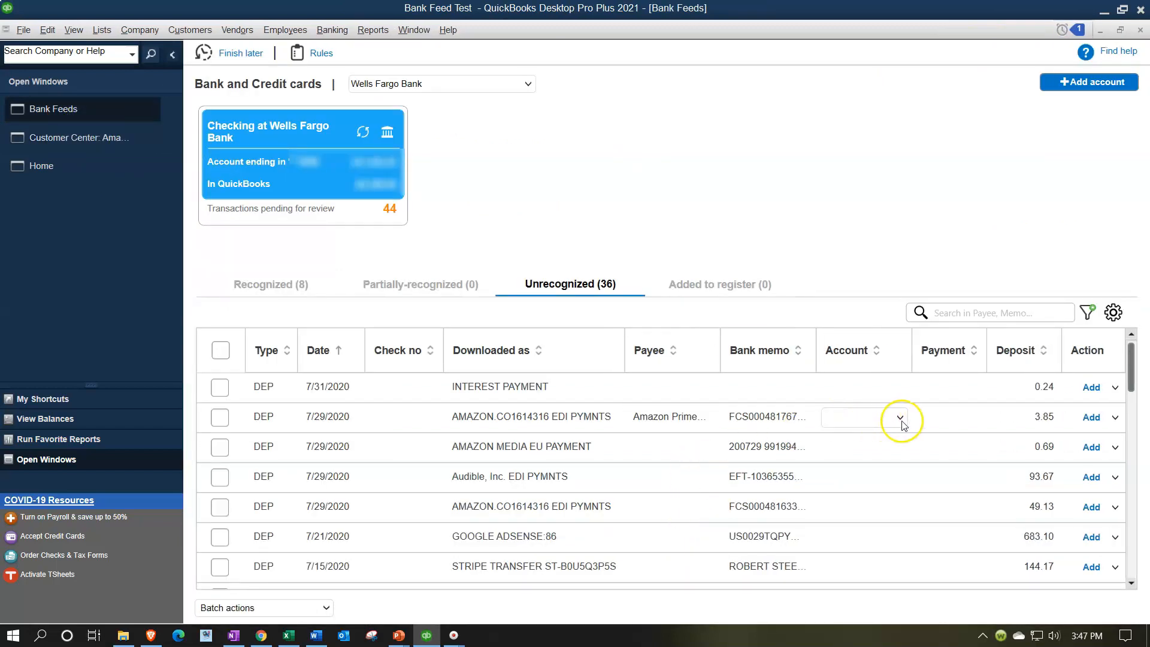
left_click(900, 419)
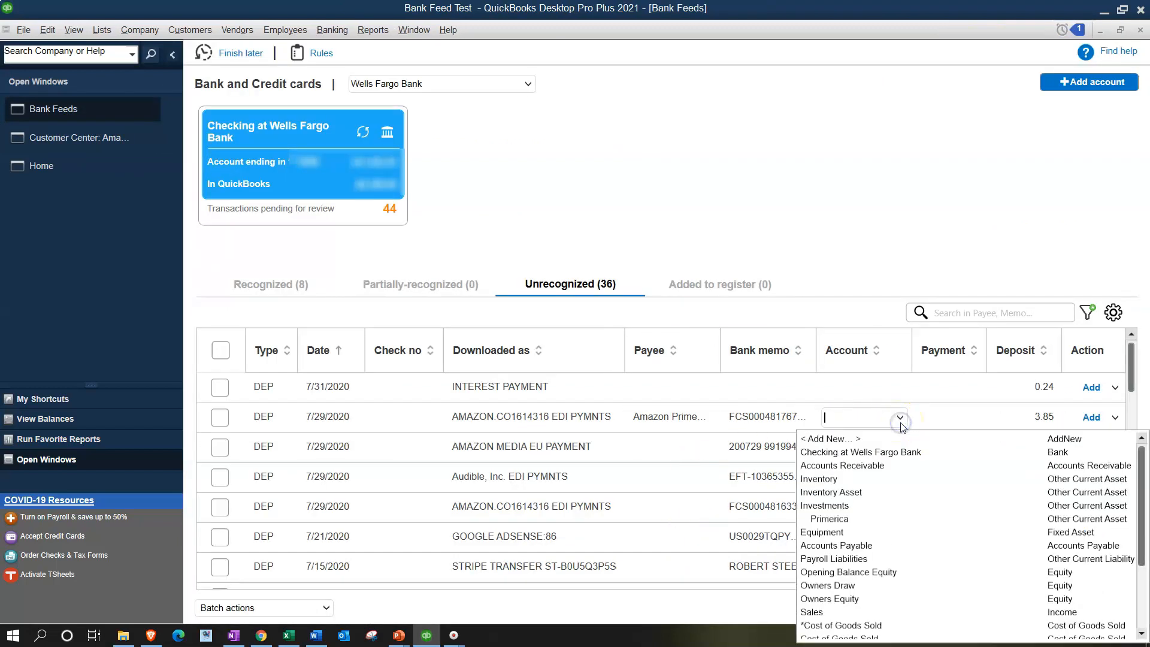
left_click(862, 438)
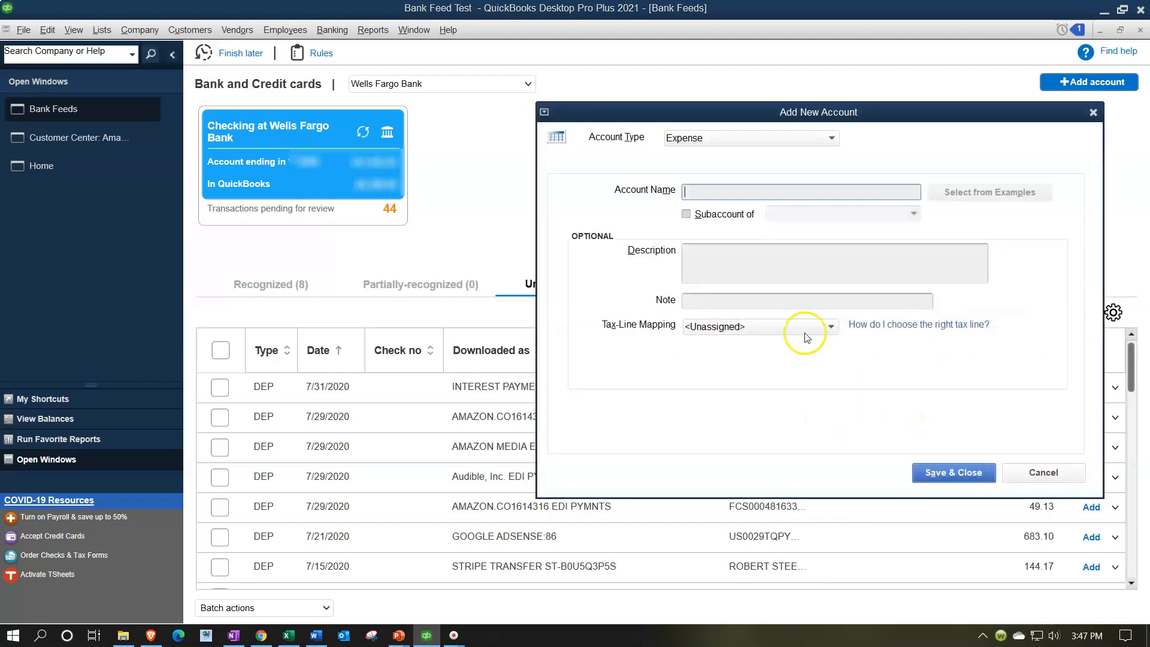
type("Amazon Prom Video")
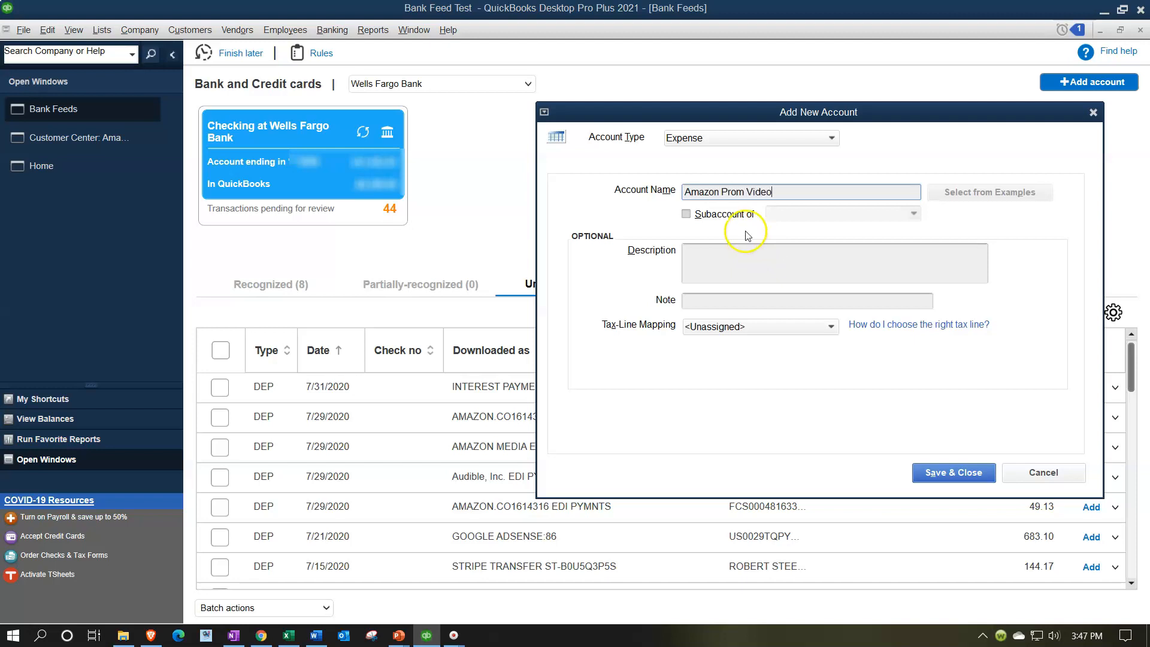
left_click(833, 139)
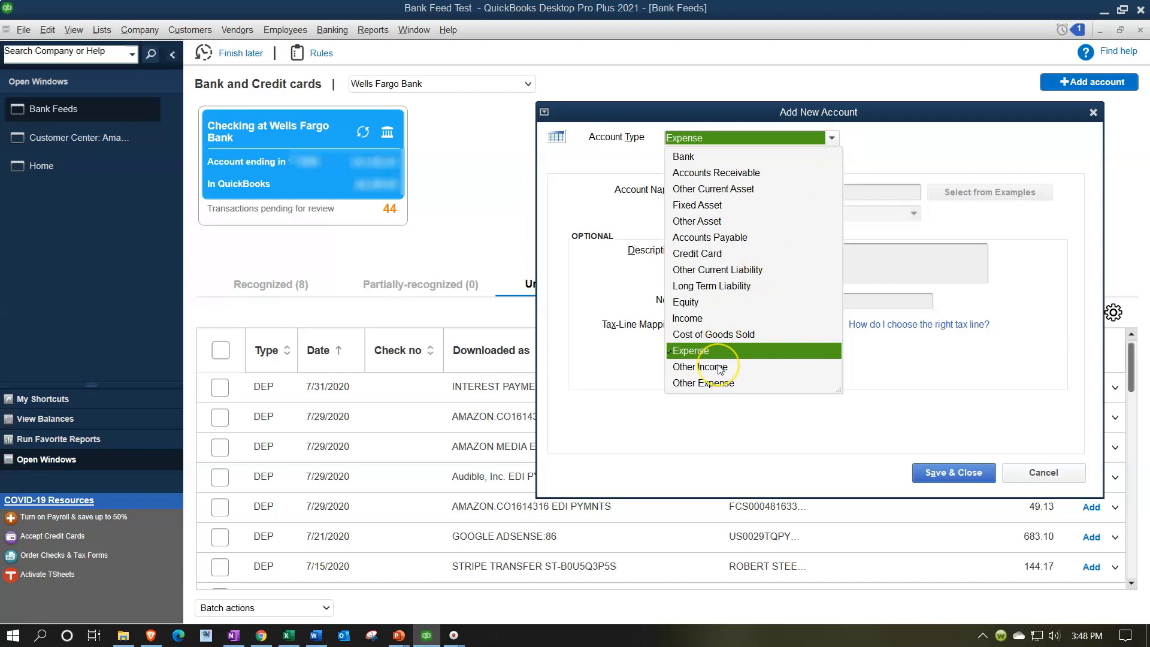
left_click(687, 318)
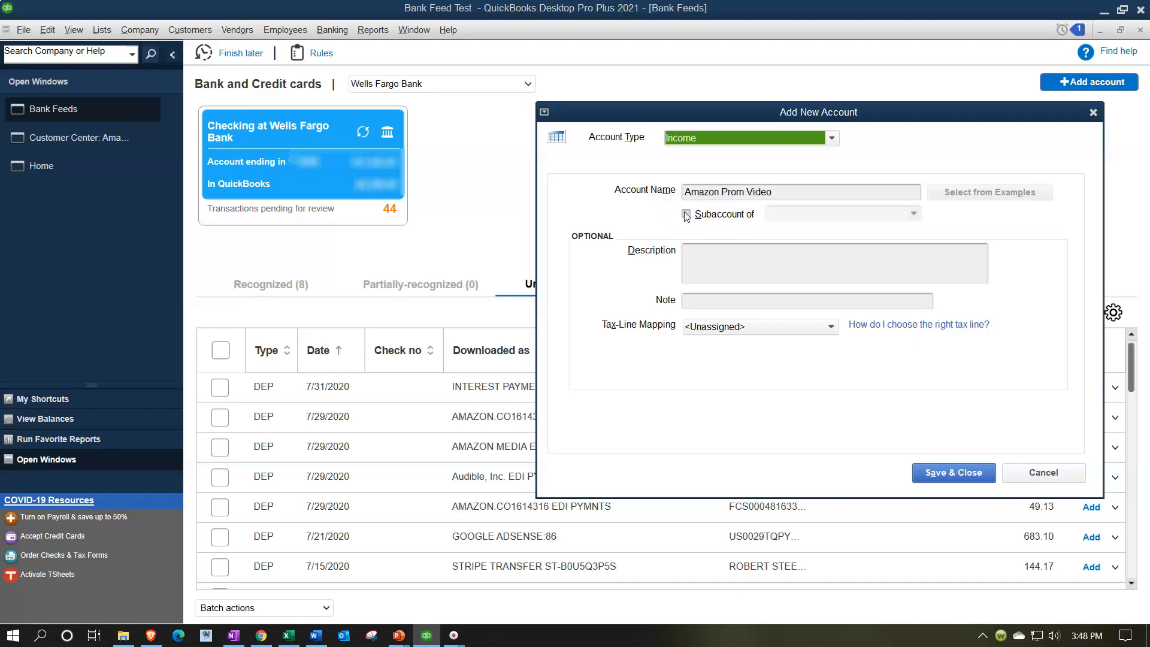
left_click(953, 472)
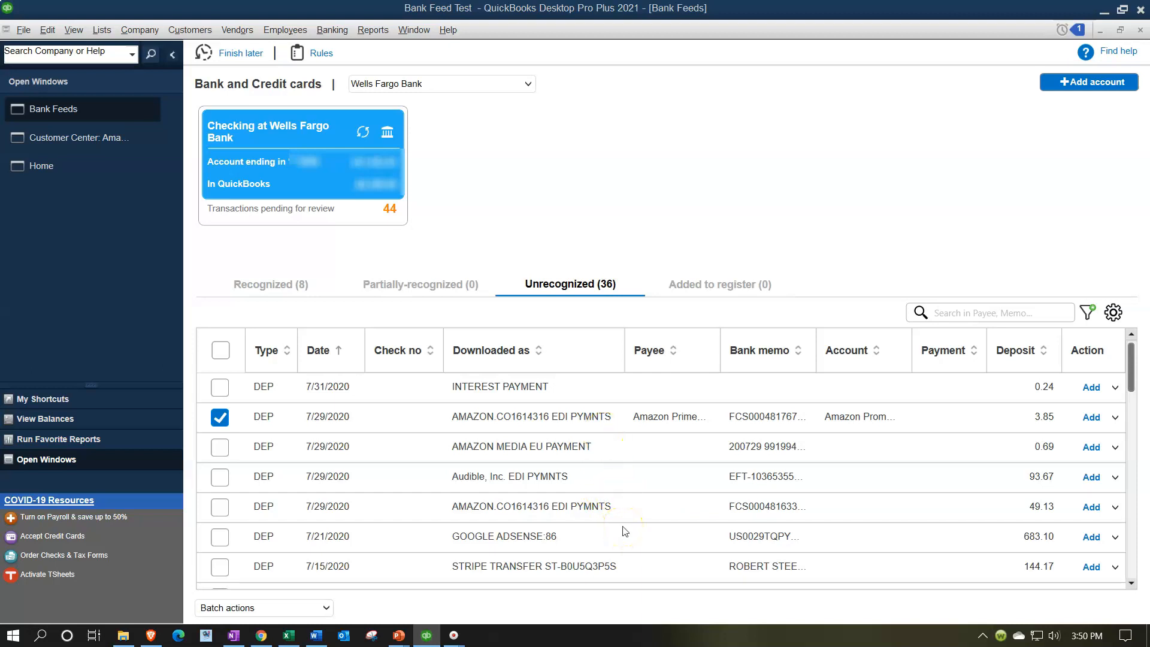
Open the Amazon deposit's details and start a bank rule from it named Amazon Prime Video.
left_click(1117, 419)
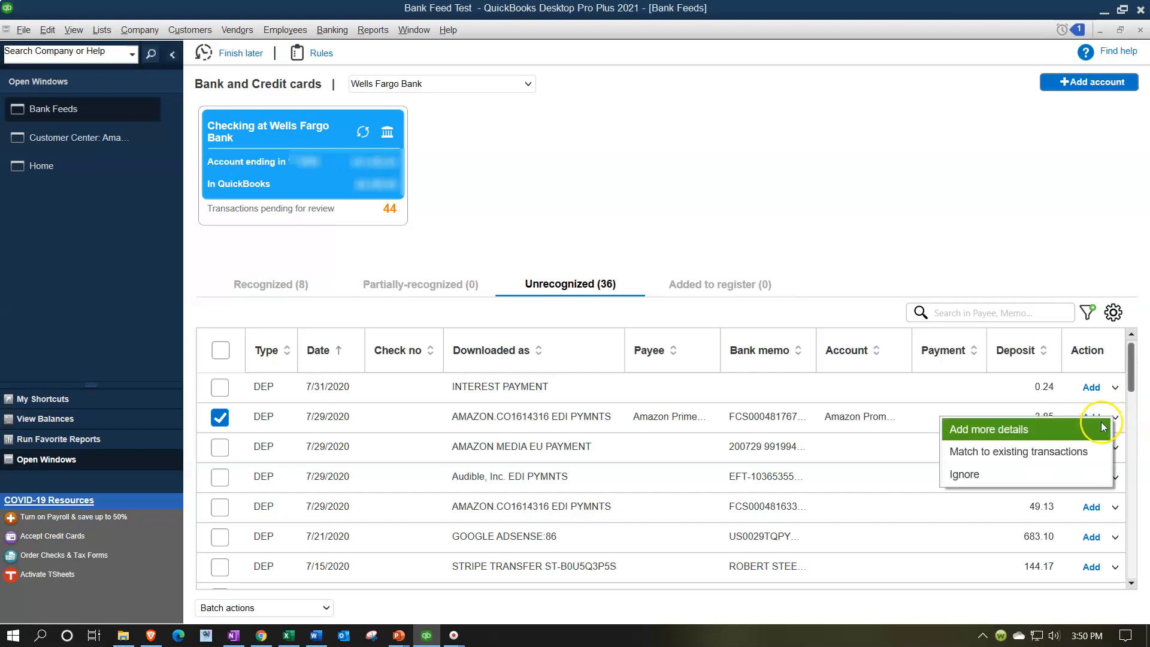
left_click(1046, 437)
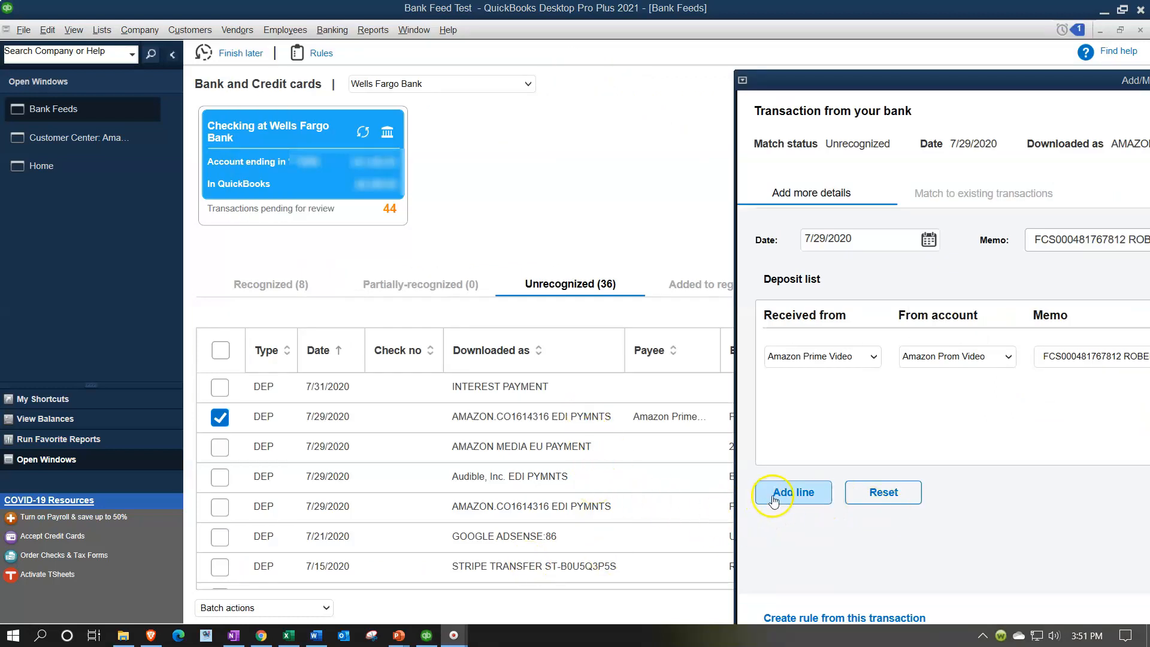
left_click(813, 618)
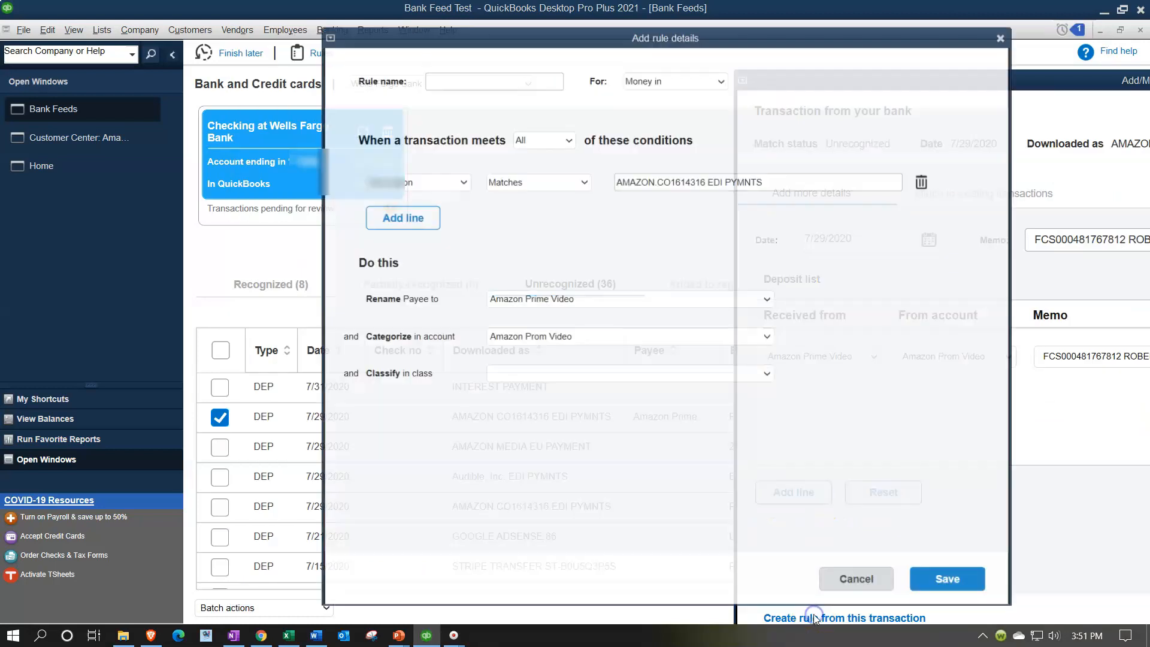
left_click_drag(539, 21, 646, 65)
left_click(571, 100)
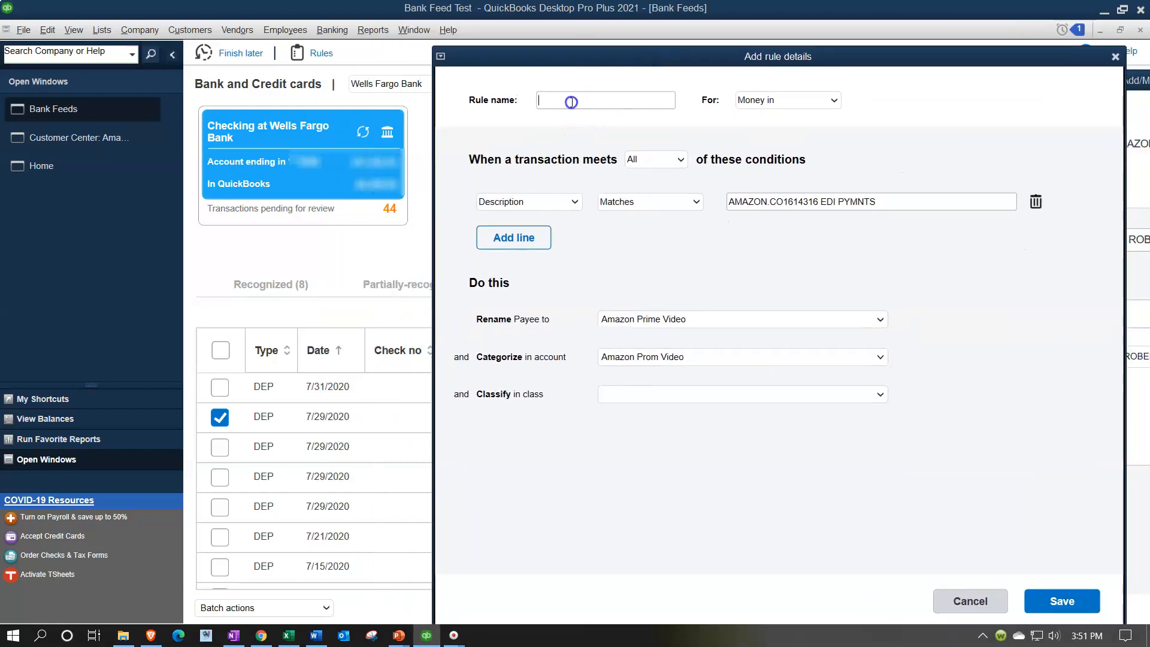
type("Am")
key("Tab")
key("Tab")
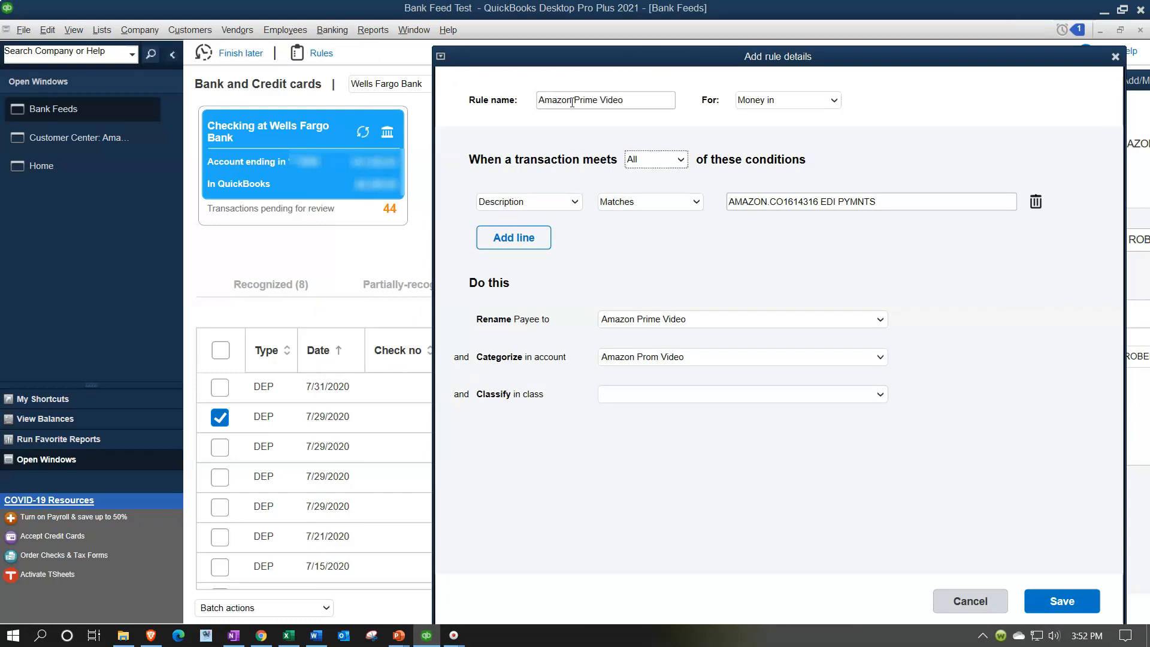
Set the rule to match Any condition, with Description containing AMAZON.CO EDI.
left_click(681, 159)
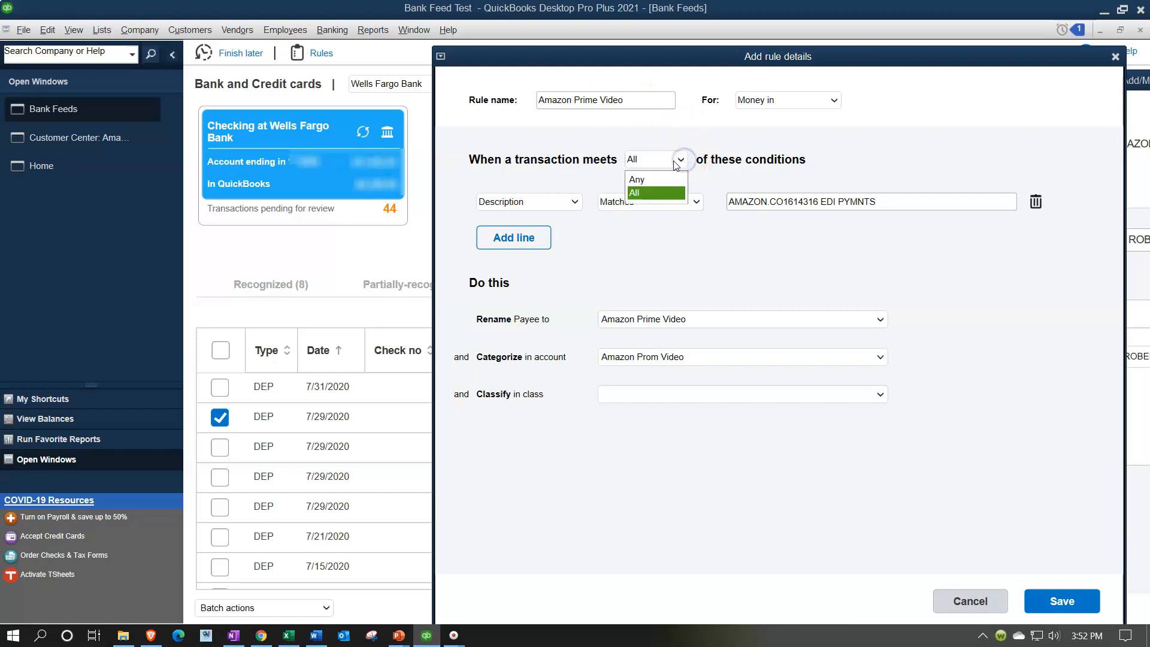
left_click(665, 180)
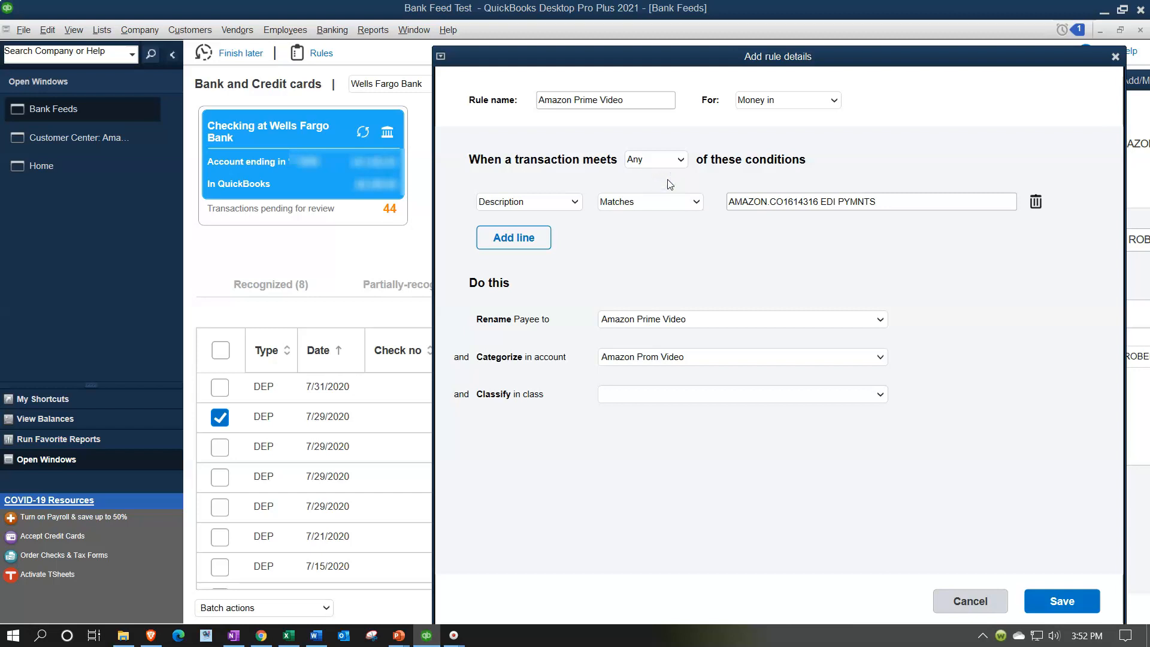
left_click_drag(597, 60, 782, 68)
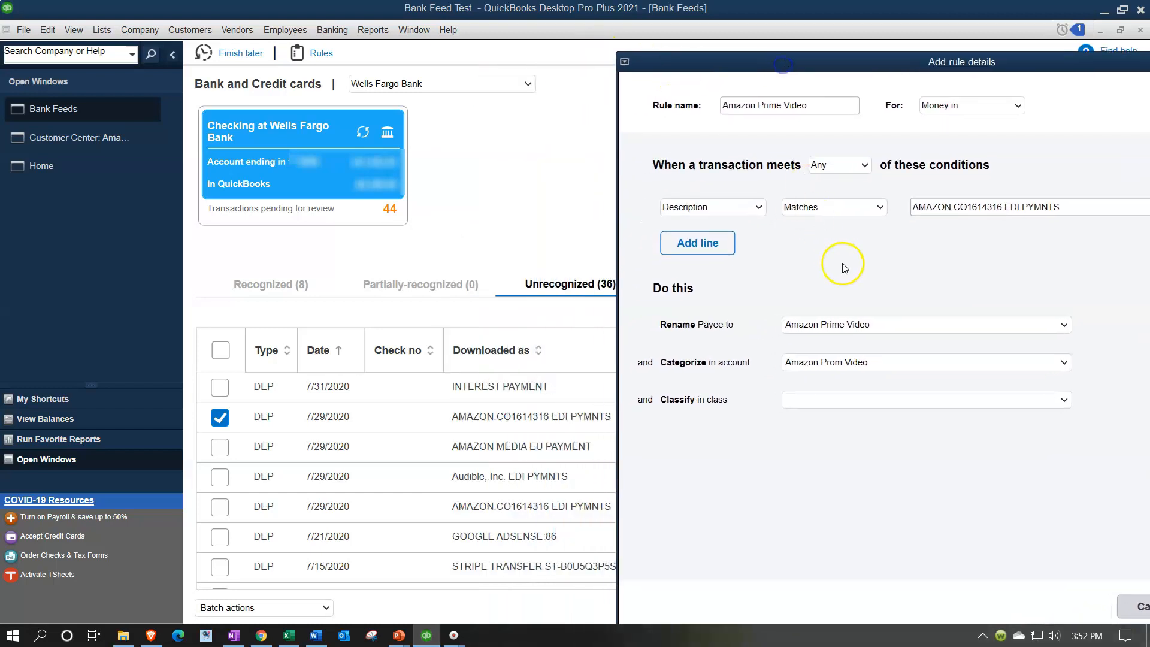
left_click(879, 209)
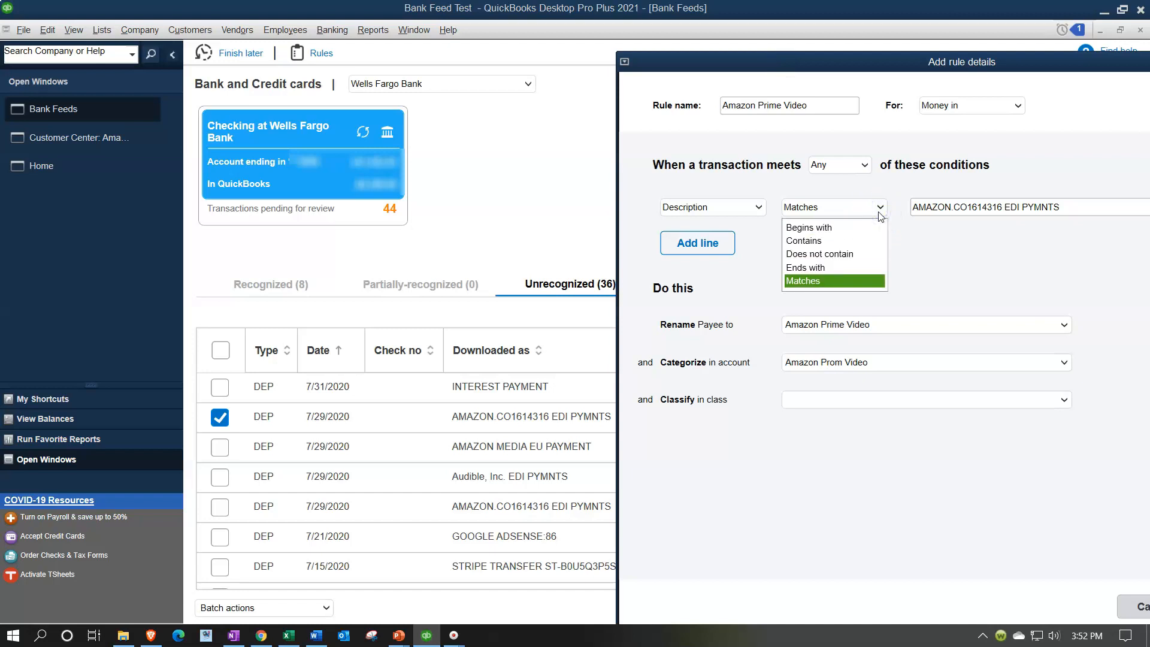
left_click(848, 242)
left_click(1070, 205)
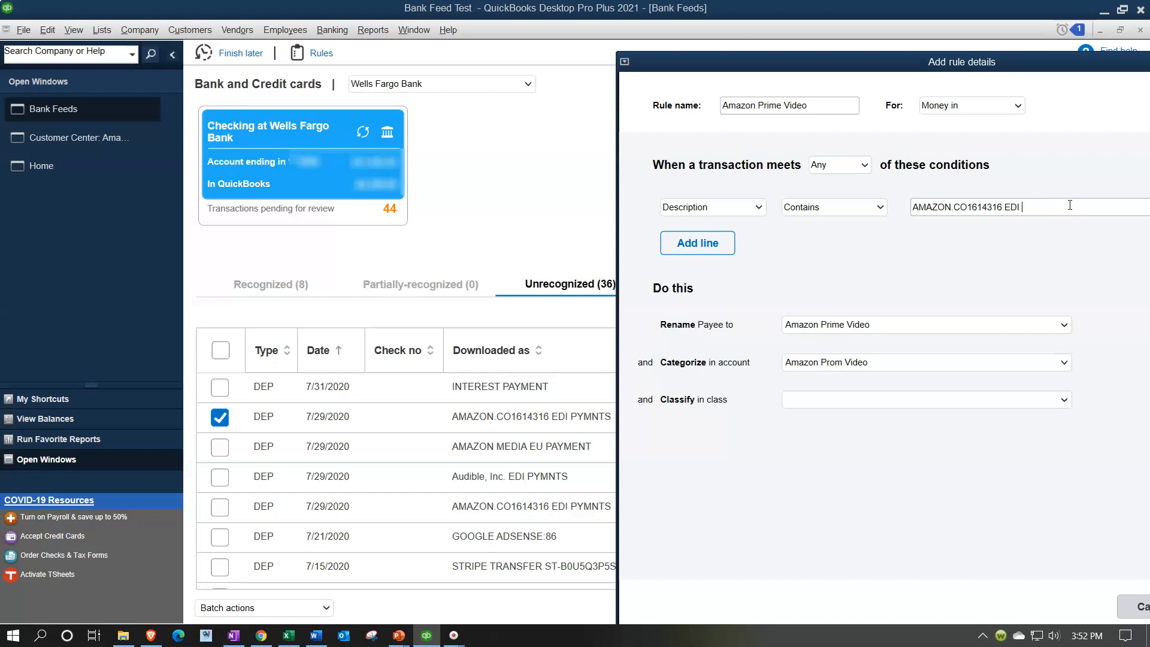
key("BackSpace")
key("BackSpace")
key("BackSpace")
key("BackSpace")
key("BackSpace")
key("BackSpace")
key("BackSpace")
Add a second rule condition where Description contains AMAZON MEDIA EU.
left_click(705, 253)
left_click(755, 241)
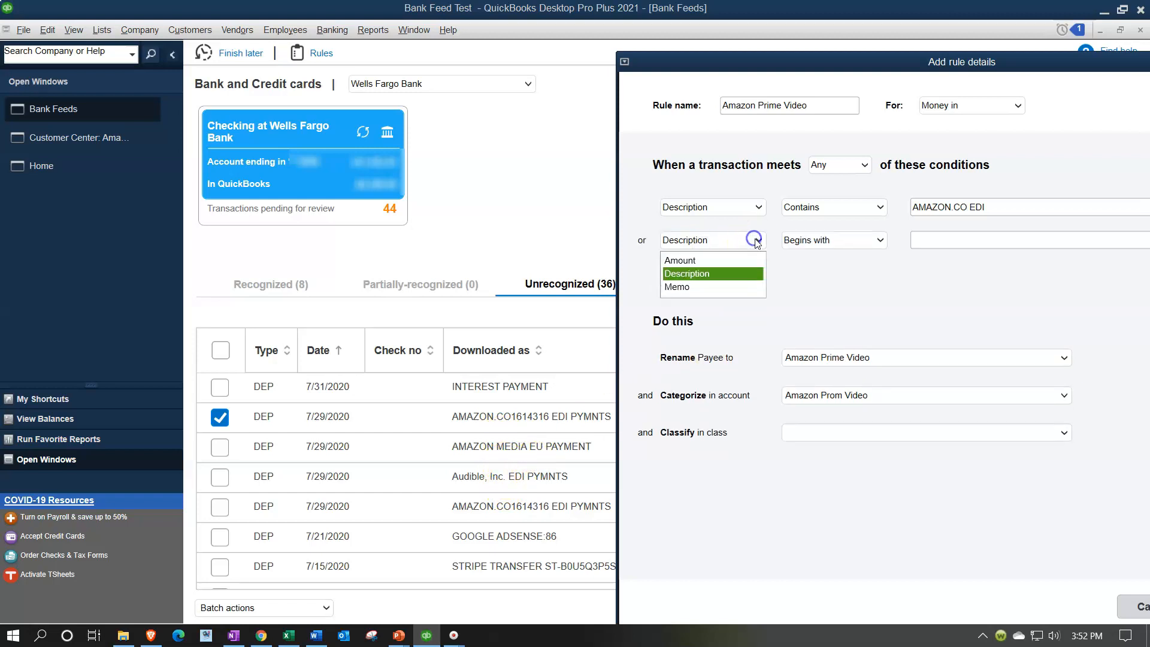
left_click(705, 273)
left_click(874, 242)
left_click(840, 276)
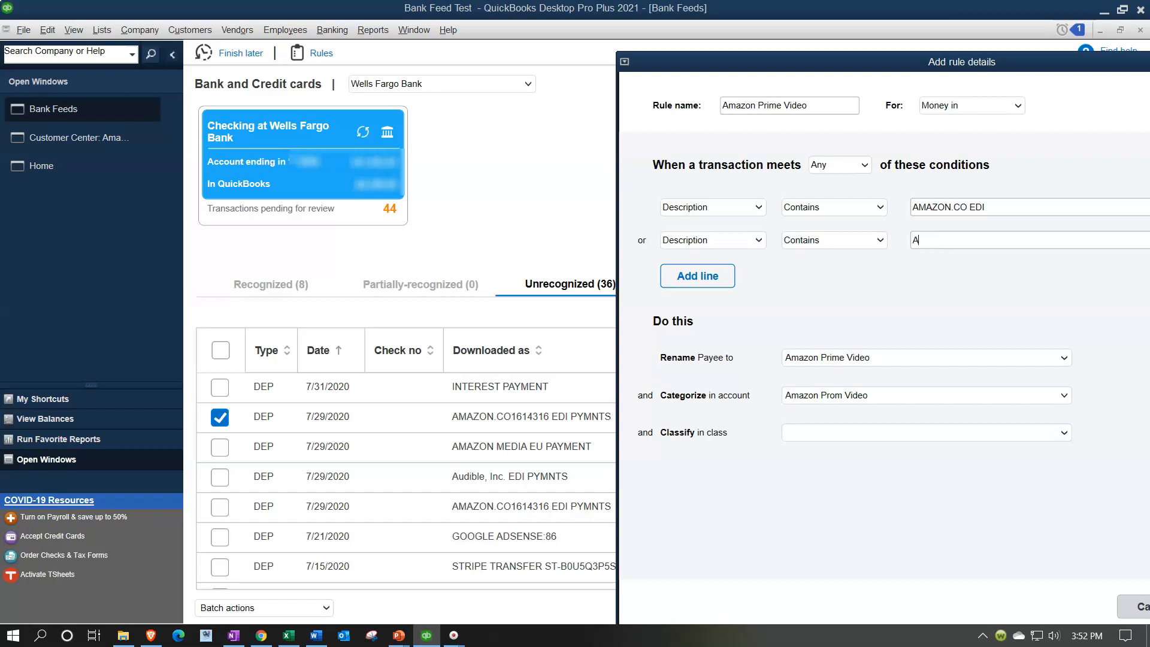
key("BackSpace")
key("BackSpace")
key("BackSpace")
left_click(709, 277)
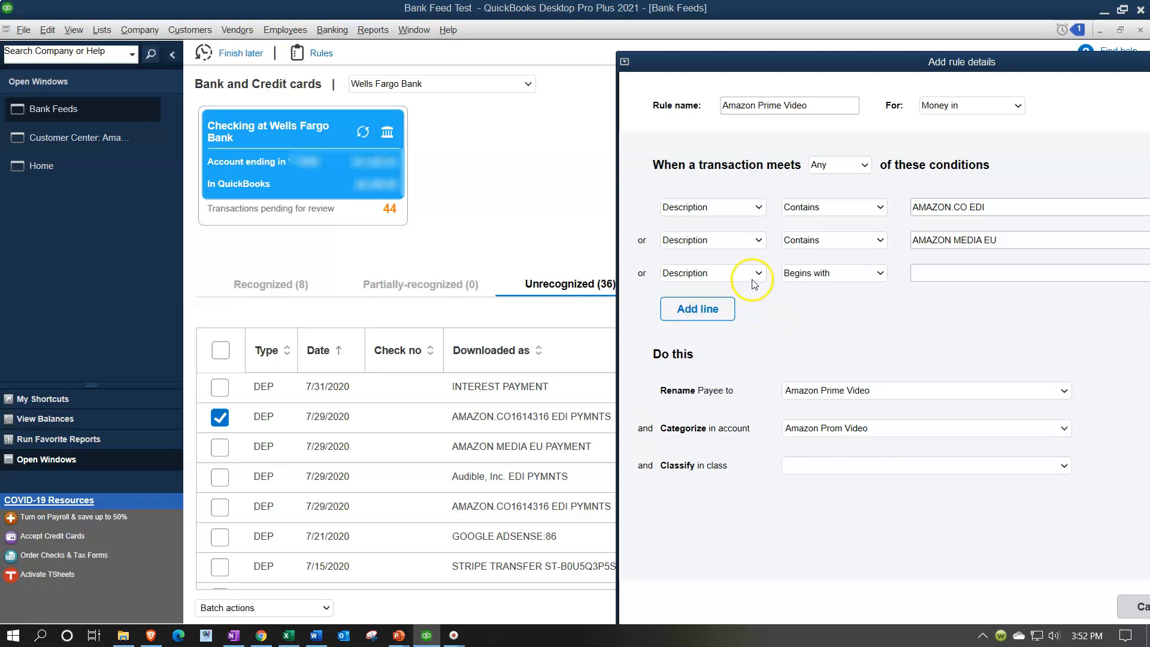
left_click(880, 273)
left_click(850, 306)
left_click(936, 274)
left_click_drag(1054, 63, 710, 45)
left_click(877, 256)
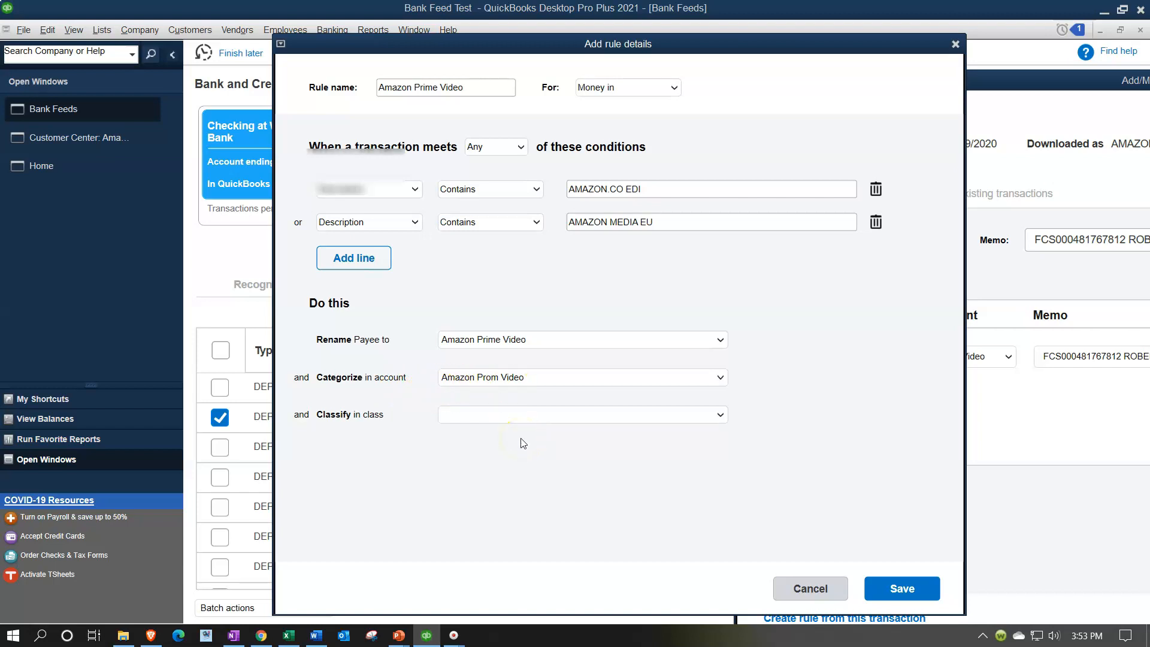
Save the rule, then save the Amazon deposit and add it to the register.
left_click(719, 420)
left_click(720, 420)
left_click(890, 590)
left_click_drag(922, 78, 408, 65)
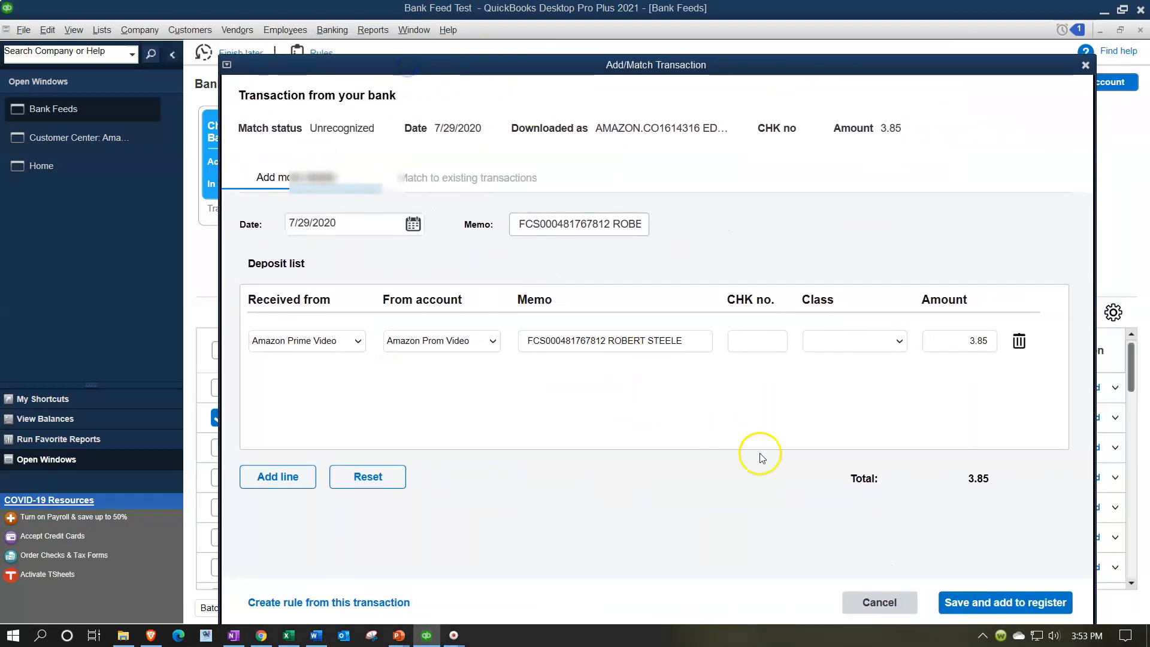
left_click(972, 602)
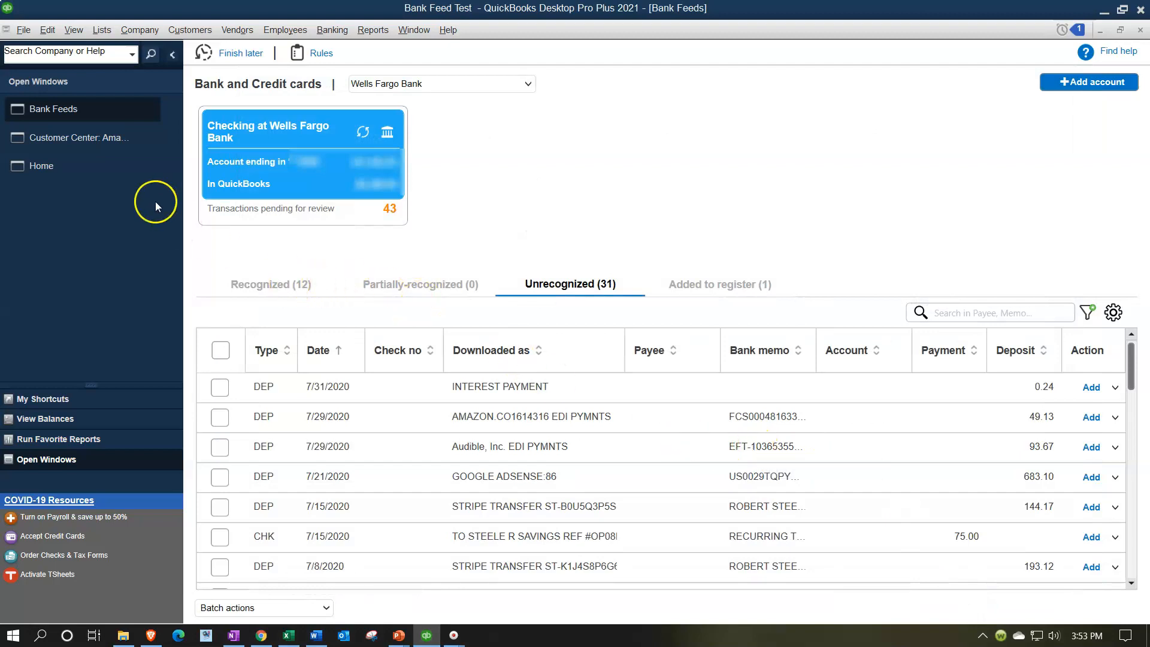
Open a Balance Sheet Standard report and set its dates from 01/01/2020 to 12/31/2020.
left_click(373, 30)
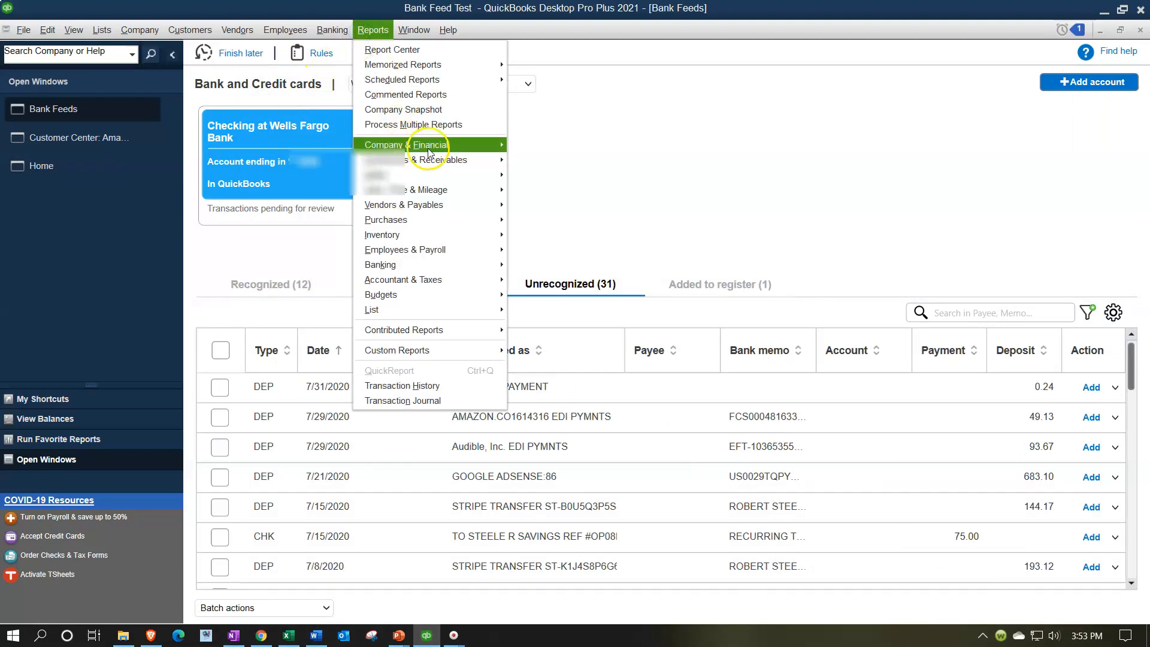
left_click(567, 329)
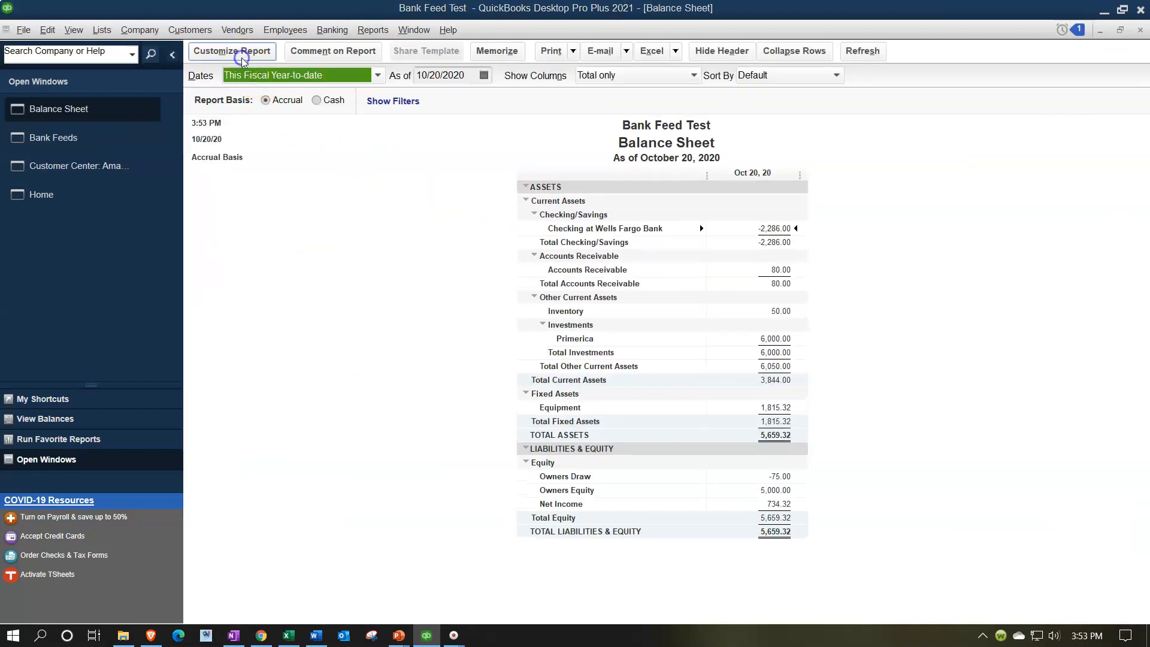
left_click(242, 53)
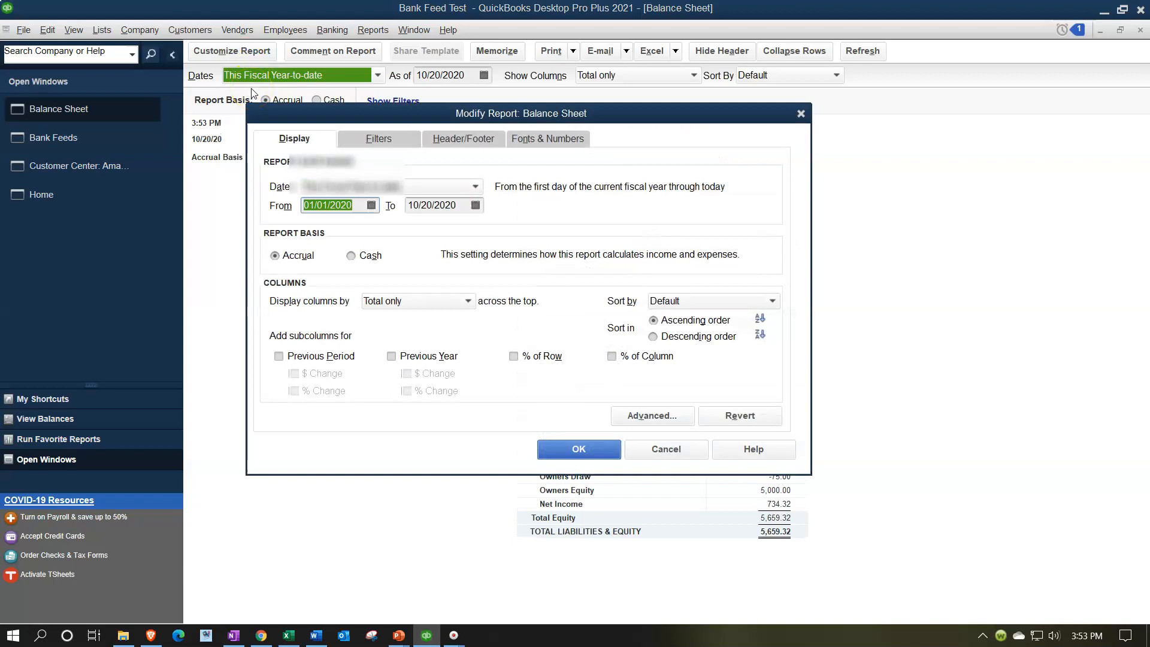
type("01/01/20")
key("Tab")
type("12/31/20")
key("Tab")
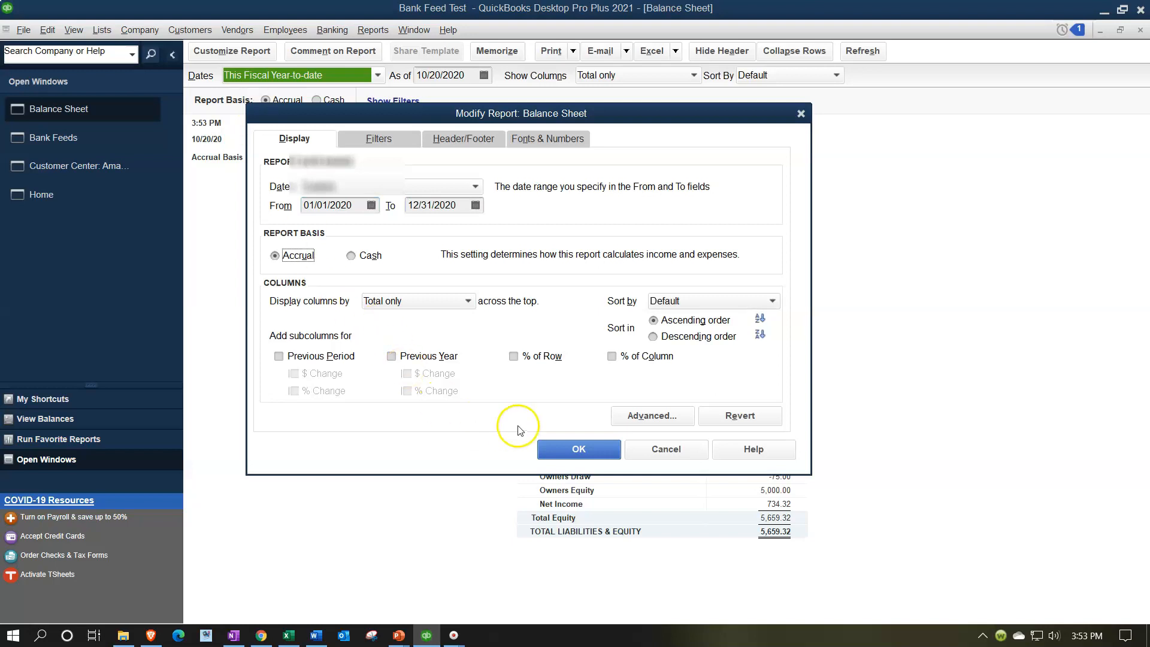
left_click(569, 448)
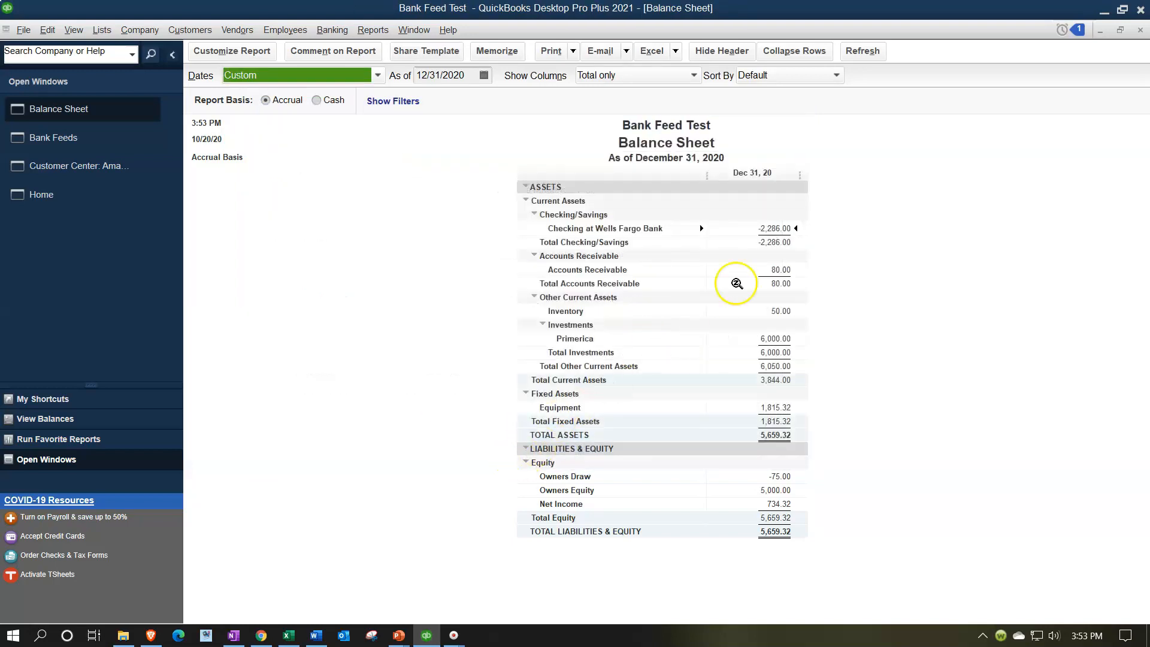
Drill into the Wells Fargo checking balance to review its transactions, then close the detail report.
double_click(775, 228)
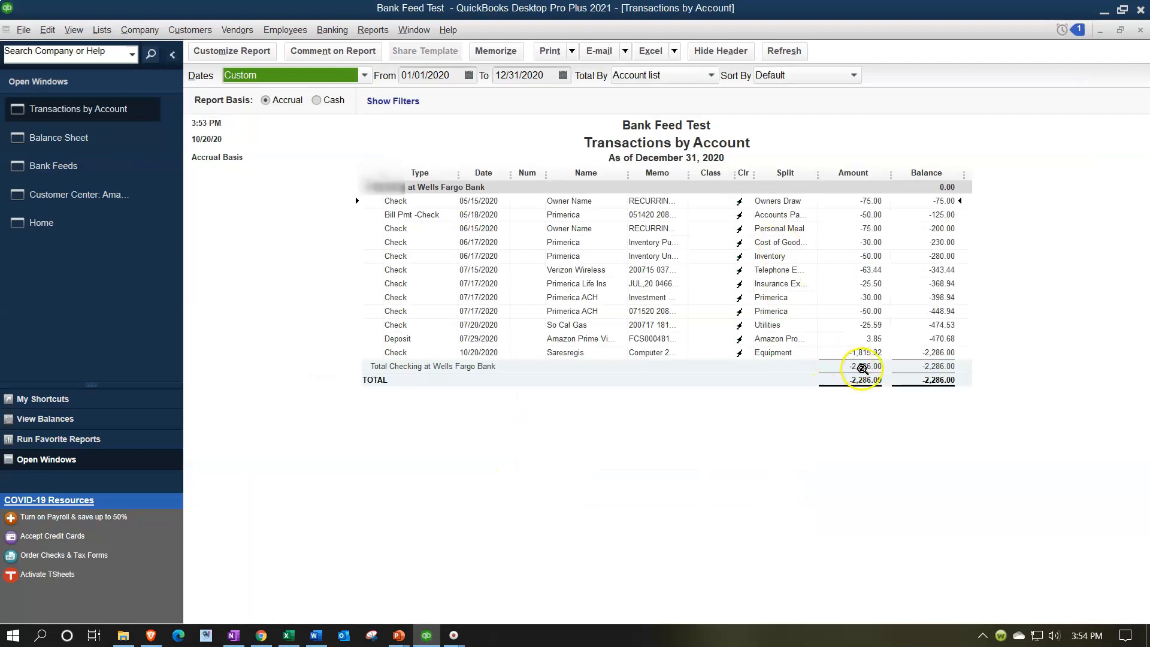
left_click(872, 341)
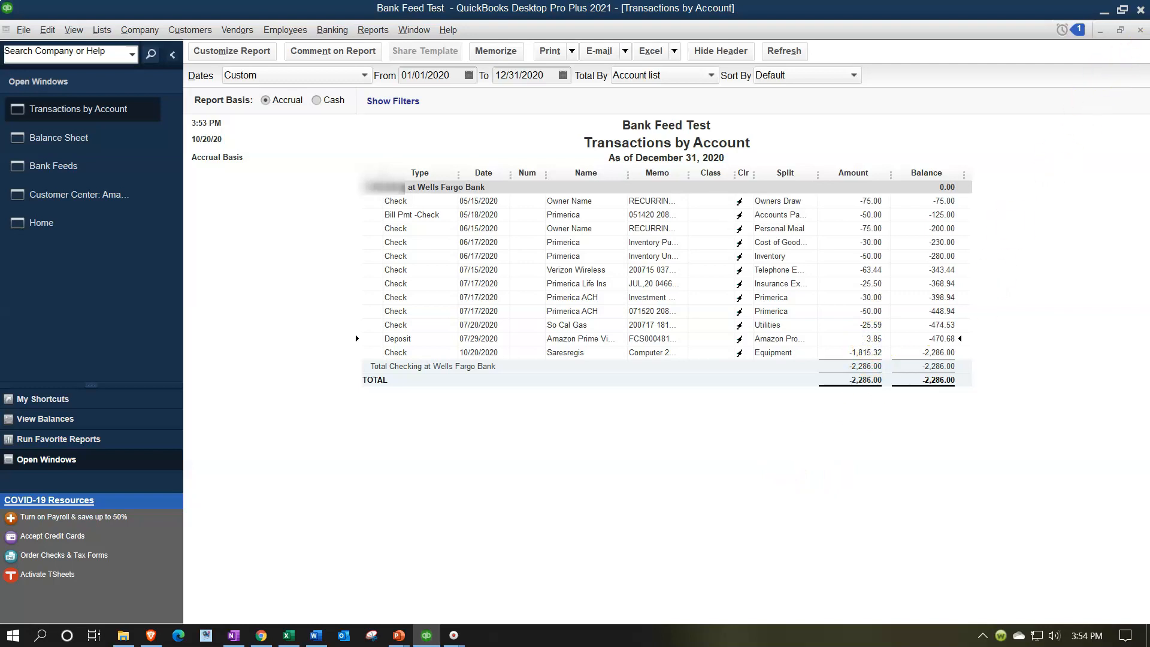
left_click(1141, 30)
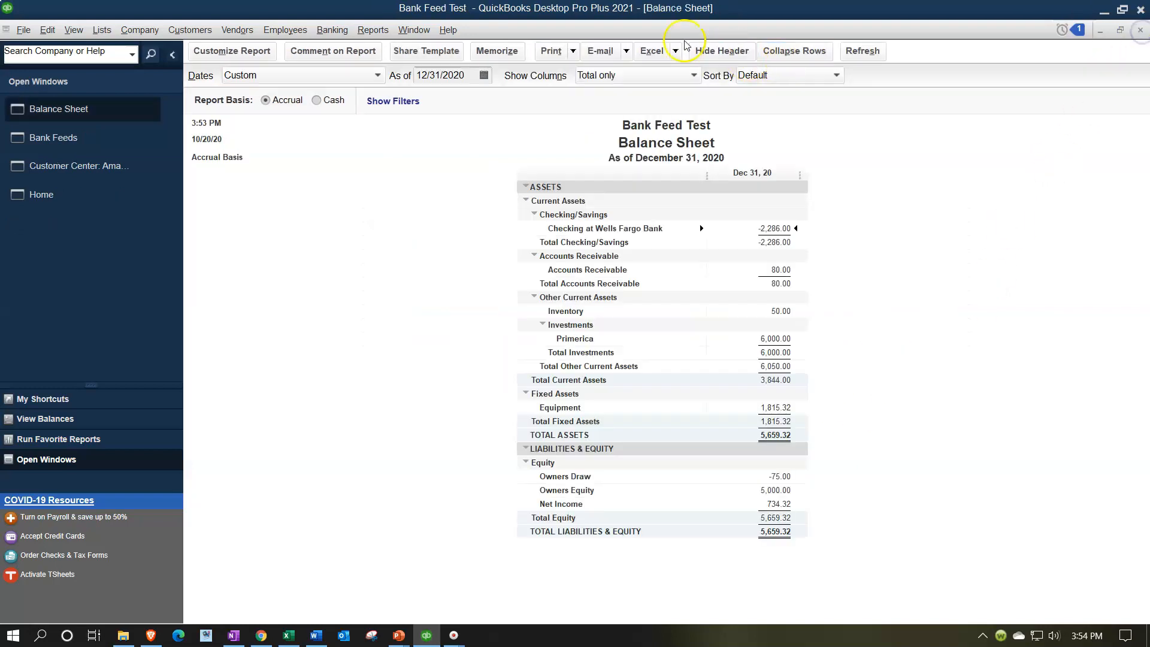
Open a Profit & Loss Standard report and set its dates from 01/01/2020 to 12/31/2020.
left_click(375, 31)
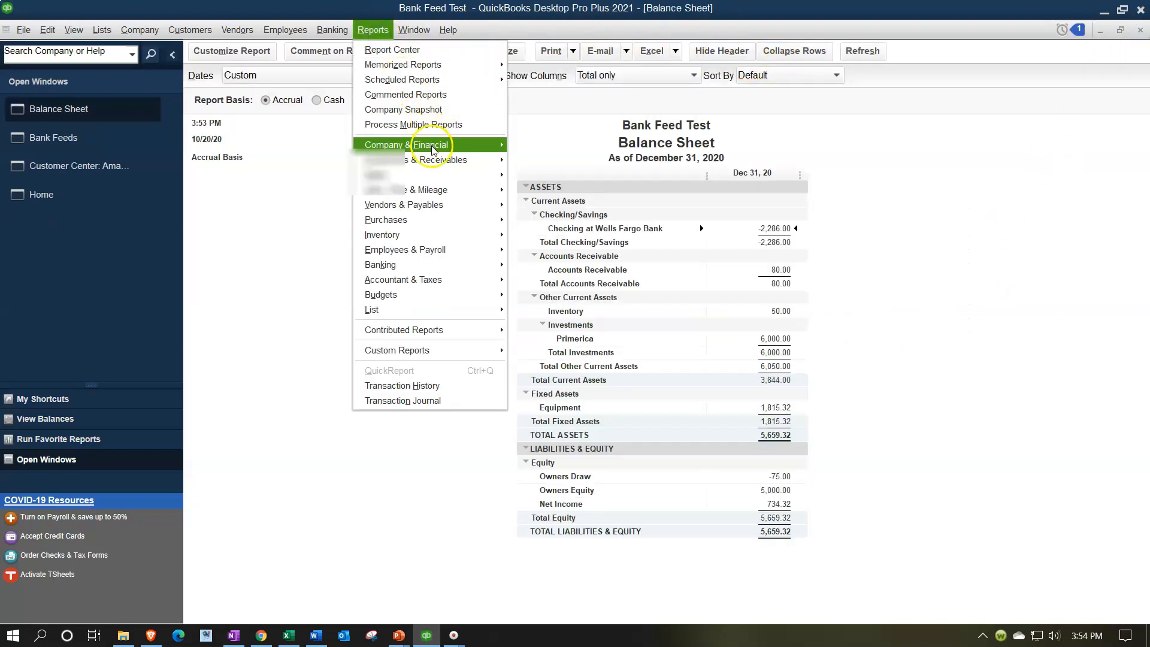
mouse_move(413, 145)
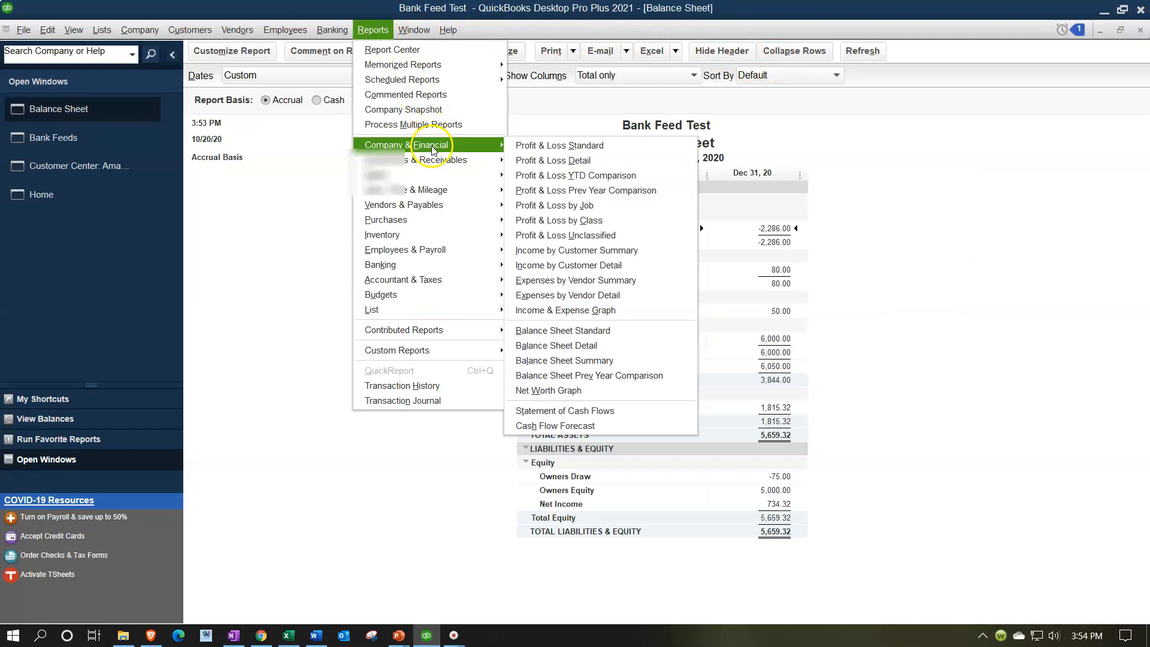
left_click(574, 149)
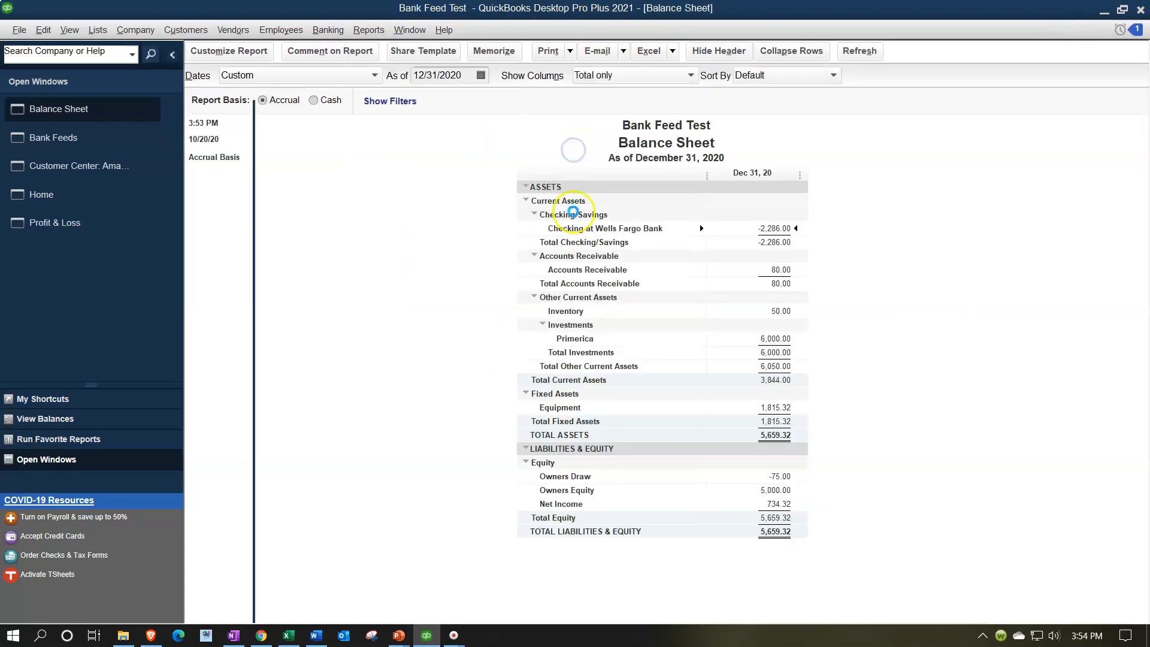
key("Tab")
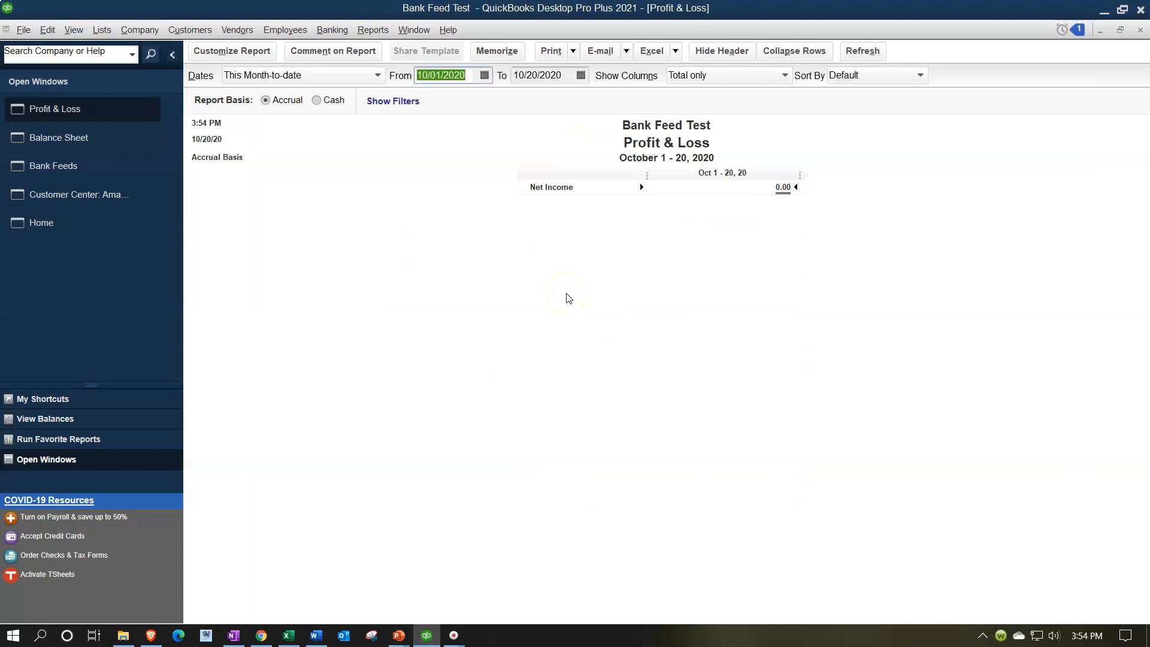
key("Tab")
key("Tab")
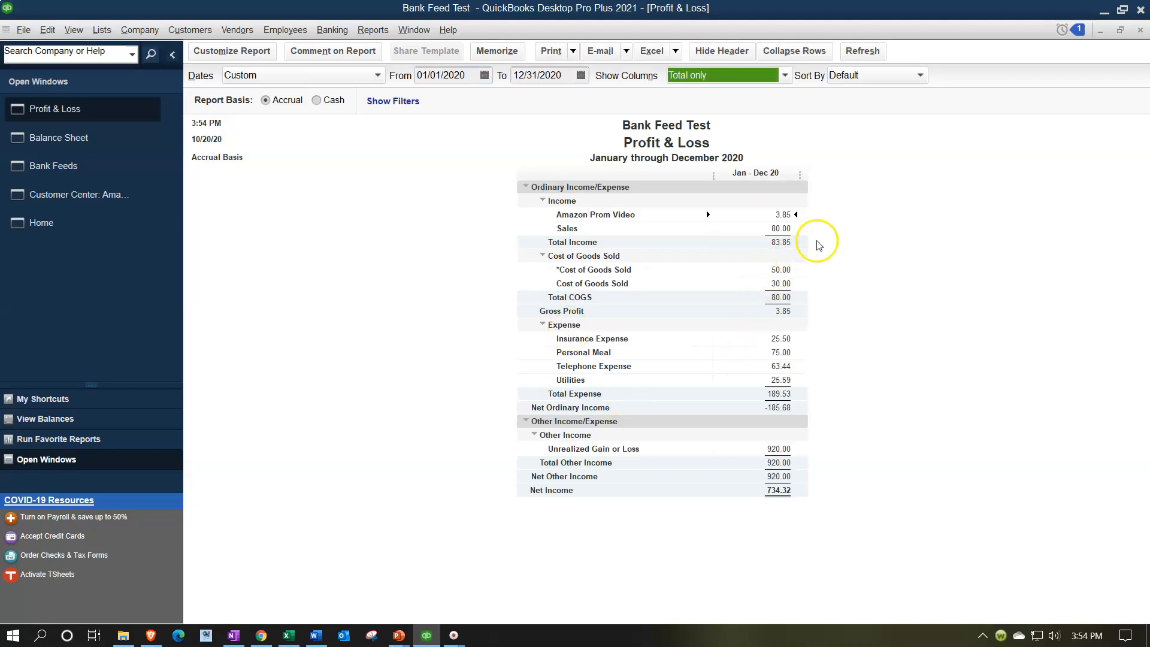
left_click(787, 214)
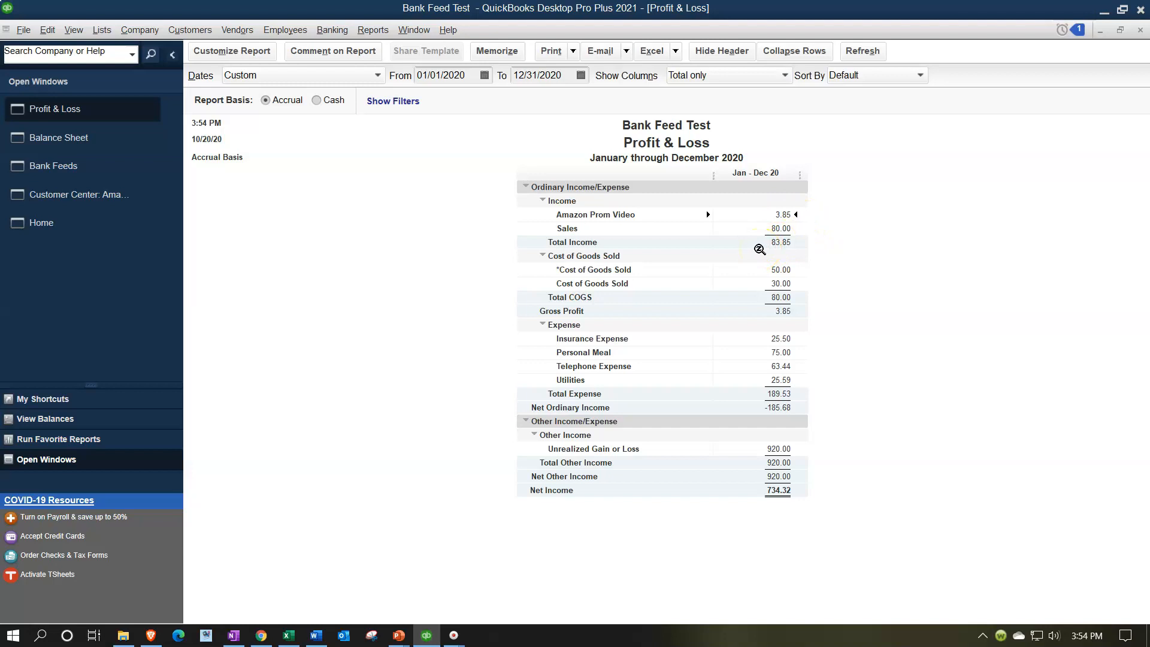
Select the four recognized Amazon Prime Video deposits in the bank feed and batch add them to the register, accepting the past-date warning.
left_click(88, 170)
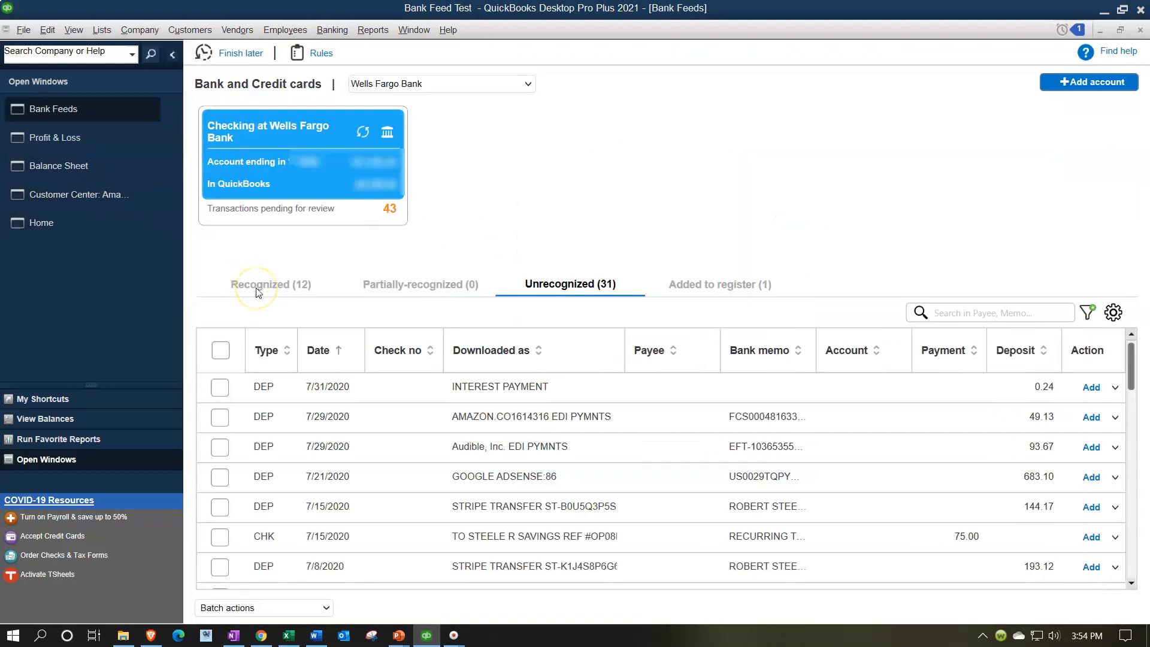
left_click(256, 289)
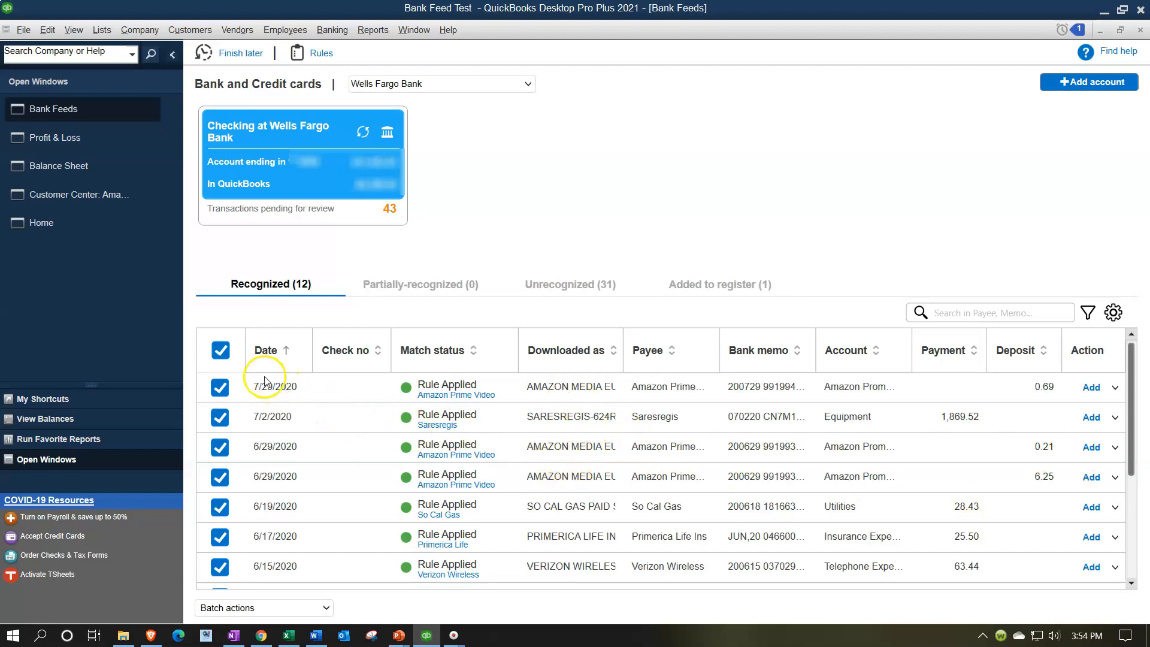
left_click(220, 351)
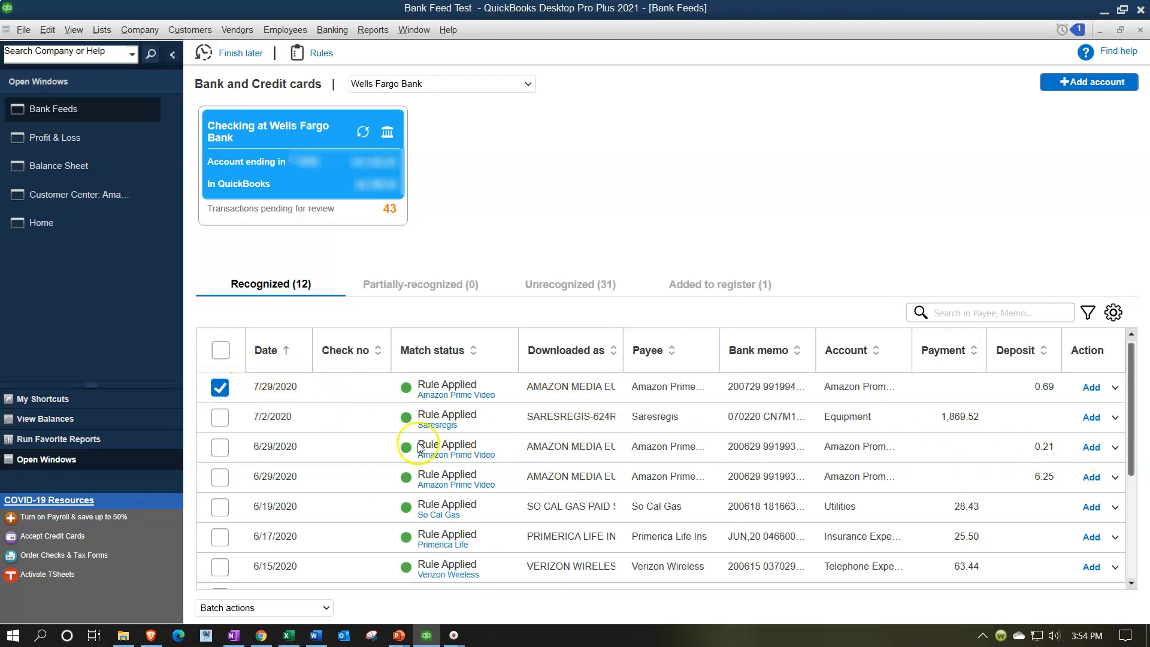
left_click(217, 456)
left_click(220, 476)
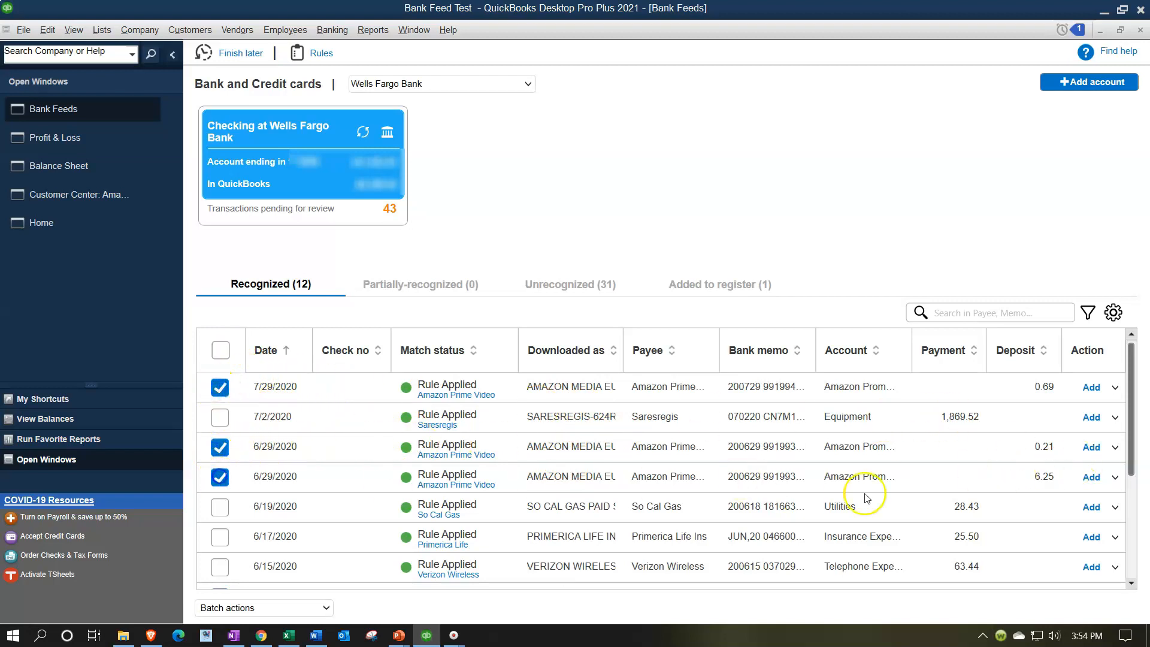
scroll(962, 494, "down", 3)
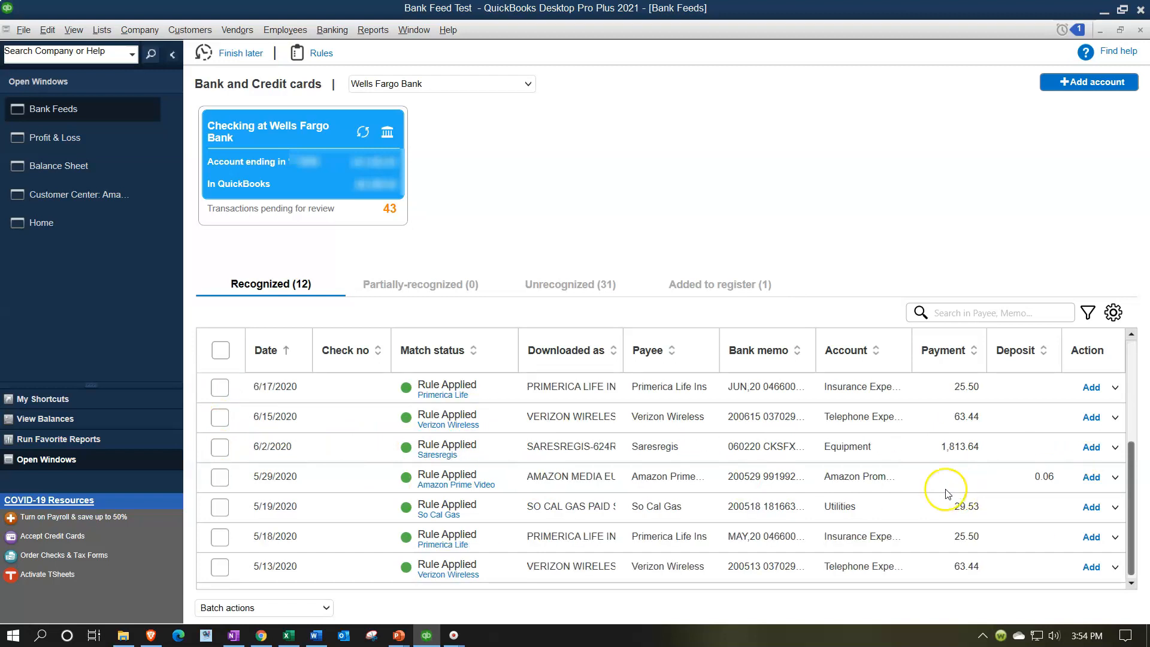
left_click(221, 477)
scroll(762, 515, "up", 3)
scroll(762, 515, "down", 3)
left_click(325, 608)
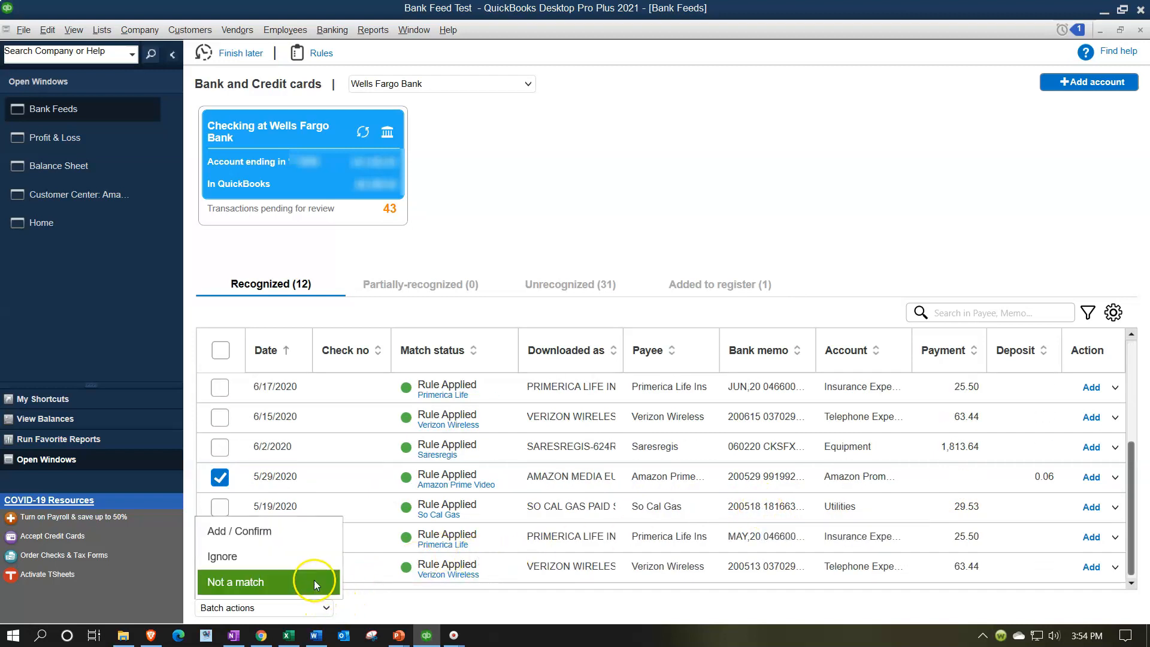
left_click(304, 531)
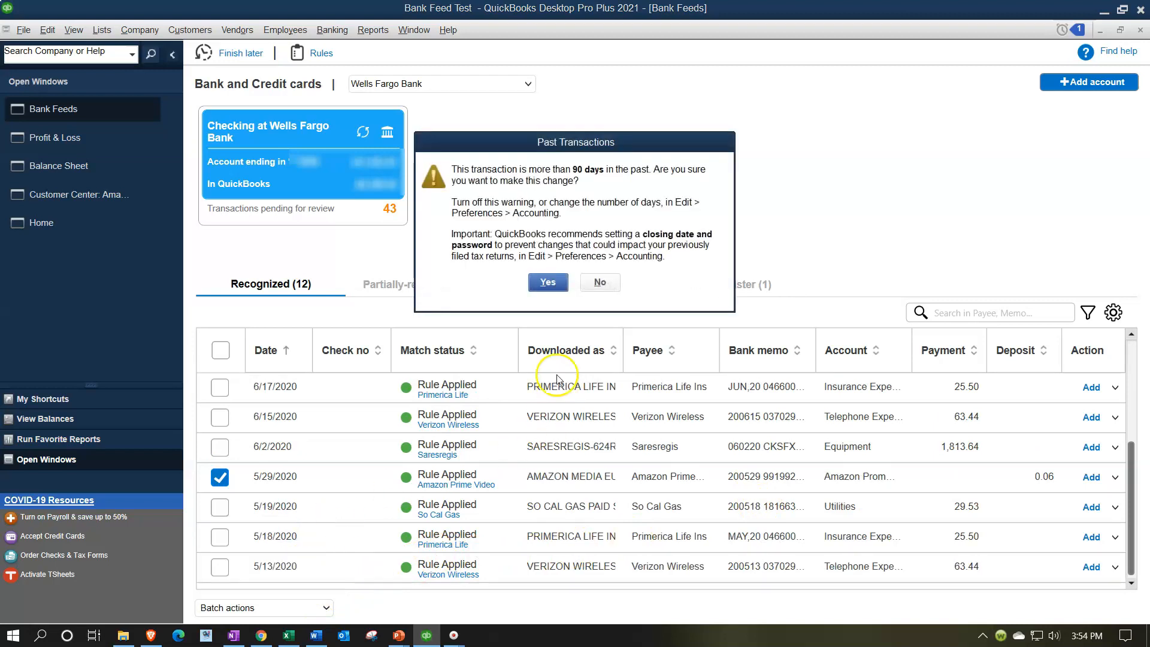
left_click(547, 283)
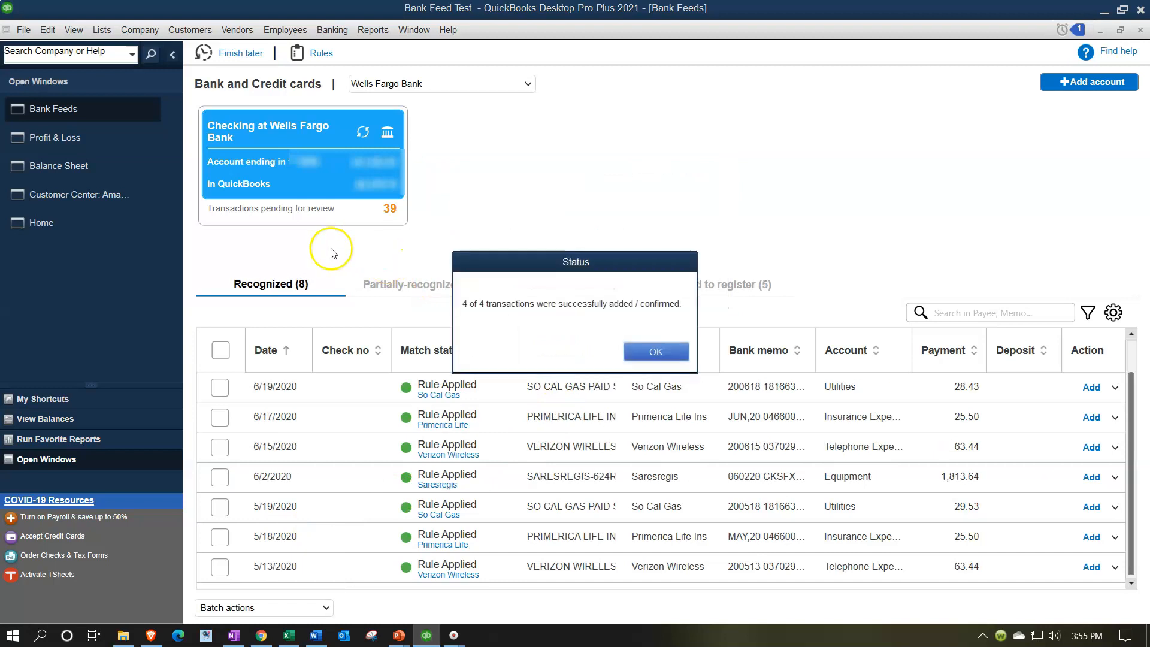
left_click(649, 354)
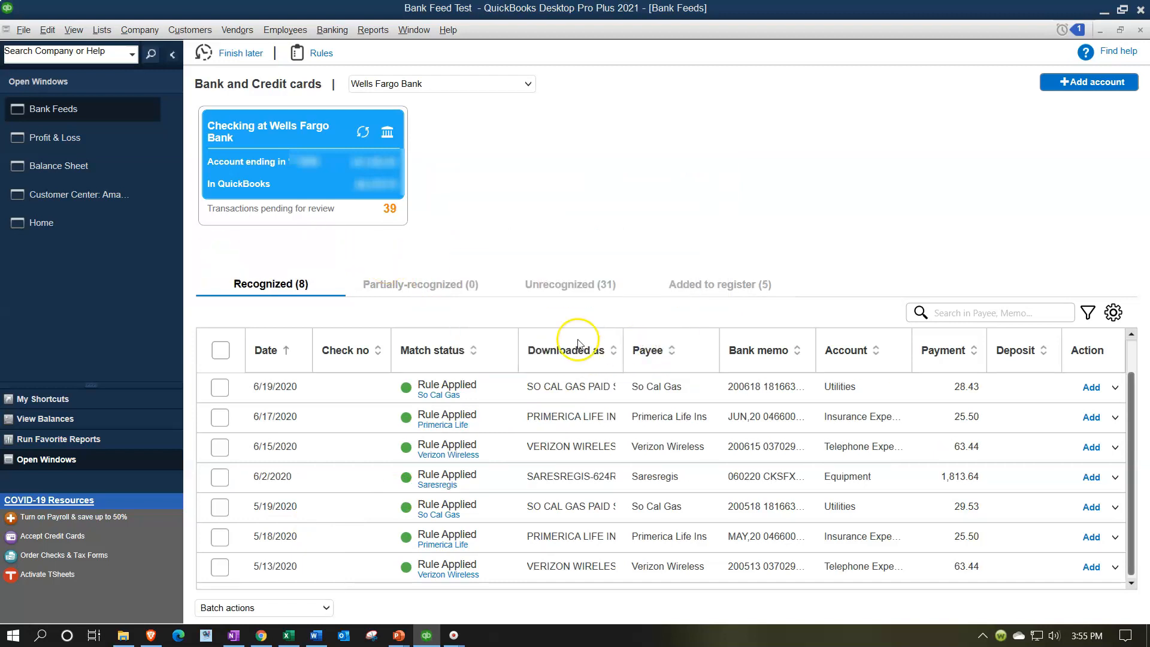
Return to the Balance Sheet, drill into the Wells Fargo checking balance again to recheck its transactions, then close that report.
left_click(87, 169)
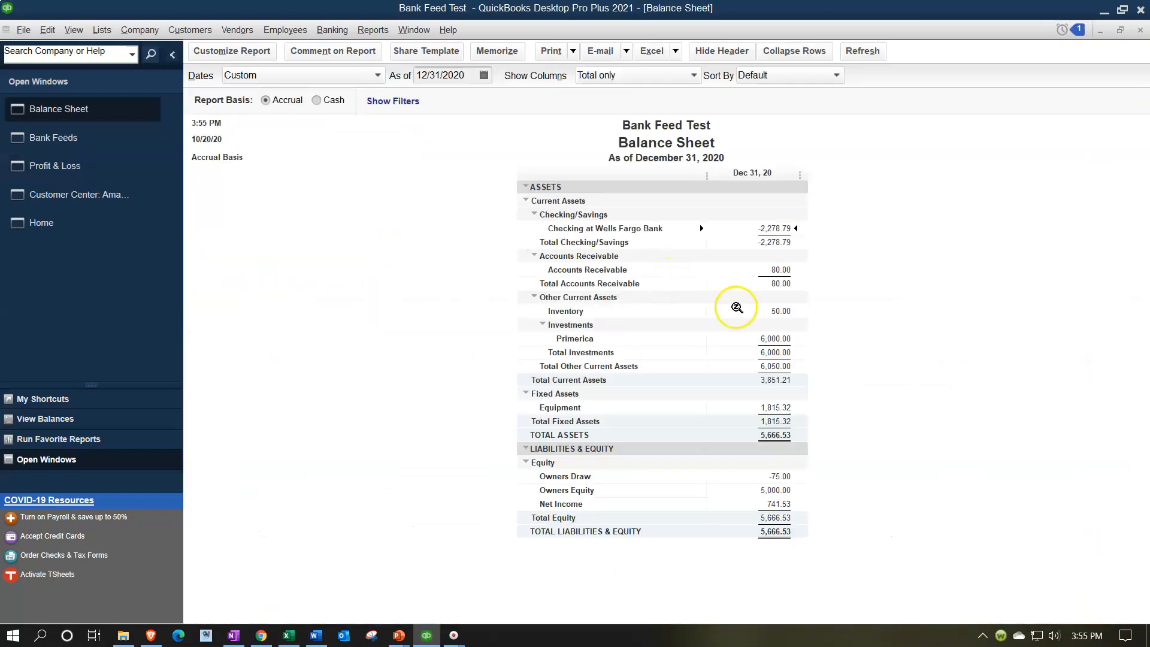
double_click(771, 228)
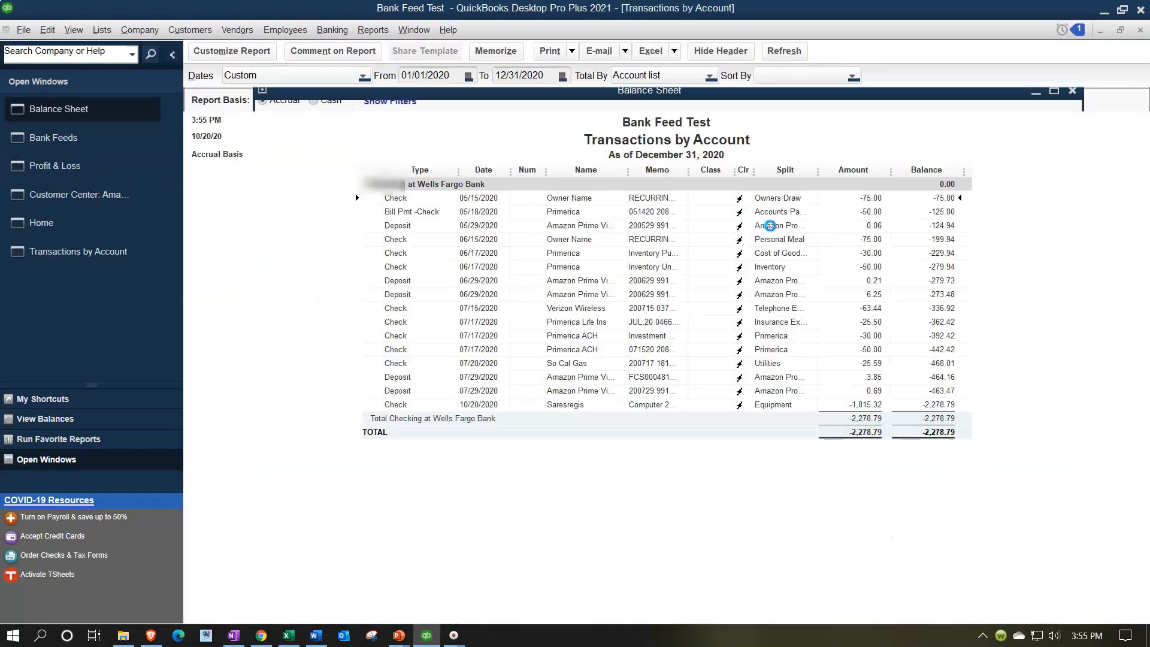
left_click(875, 379)
left_click(868, 297)
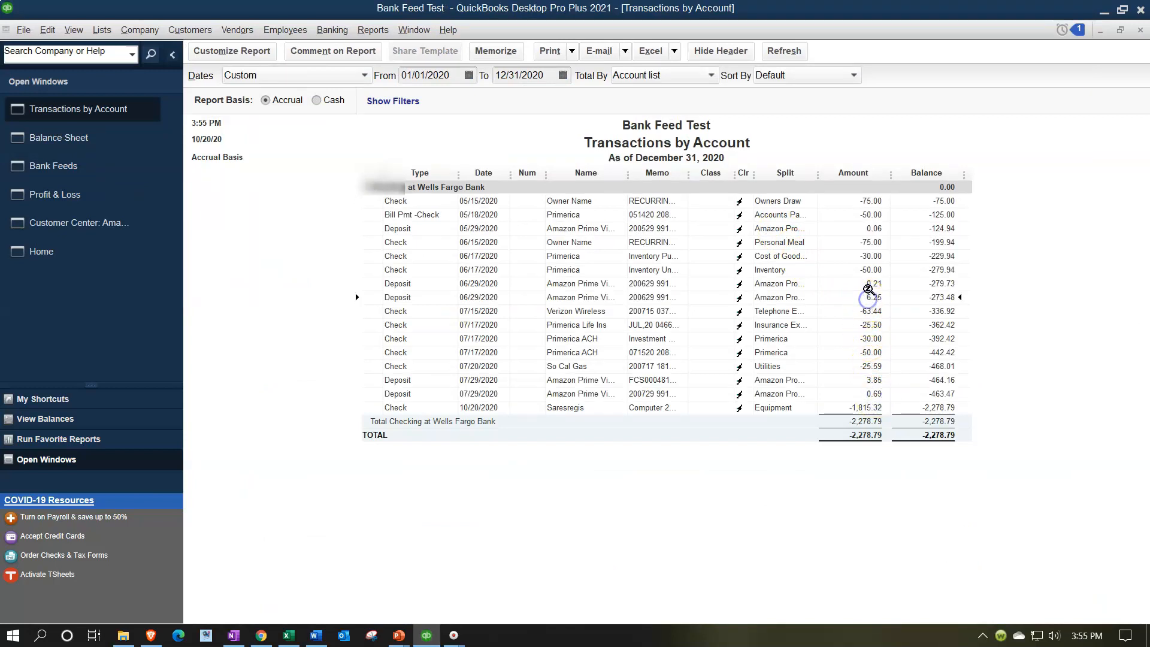
left_click(1141, 33)
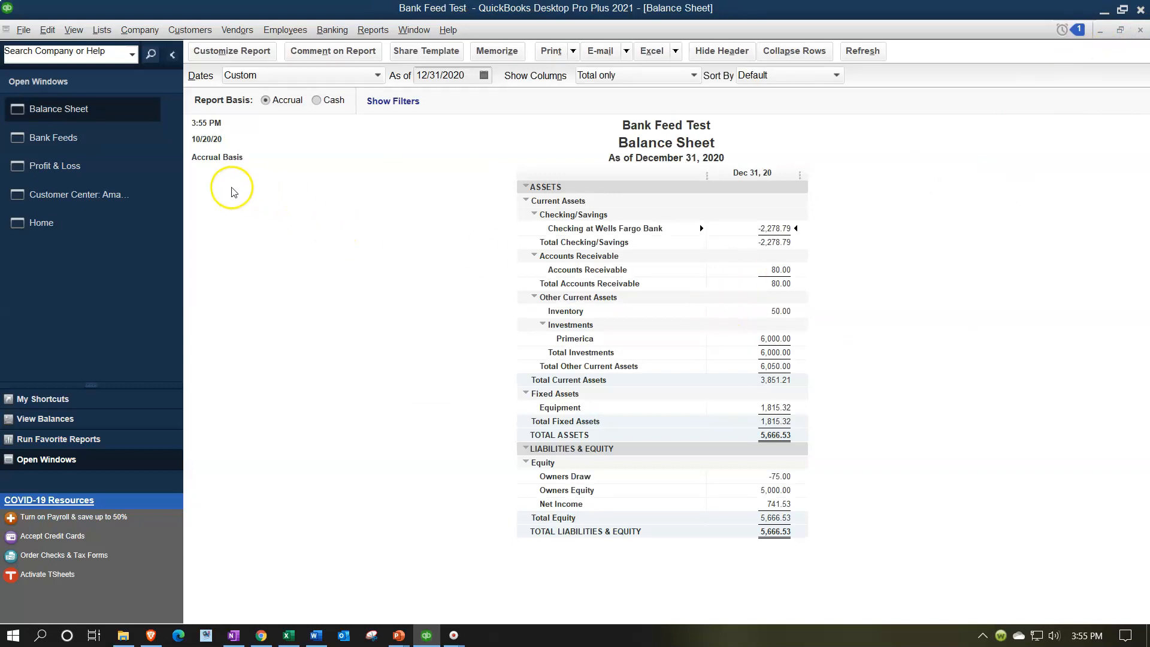
Drill into the Amazon Prom Video income on the Profit & Loss, open one deposit, then close the deposit and the detail report without memorizing.
left_click(89, 166)
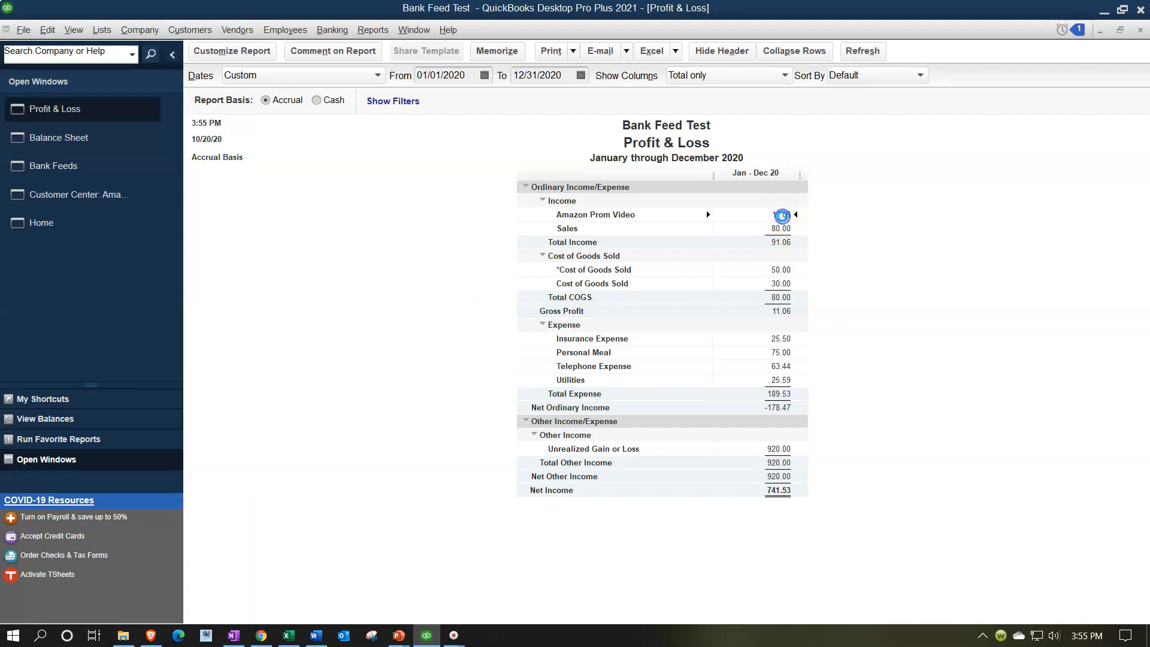
double_click(782, 215)
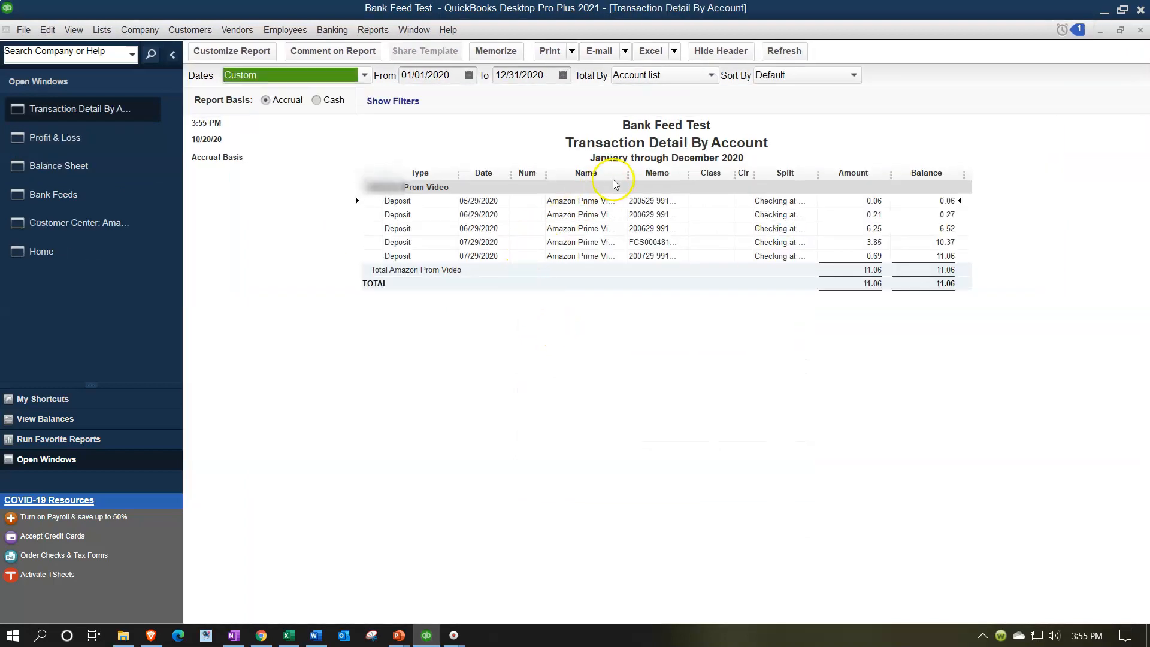
left_click_drag(629, 173, 671, 172)
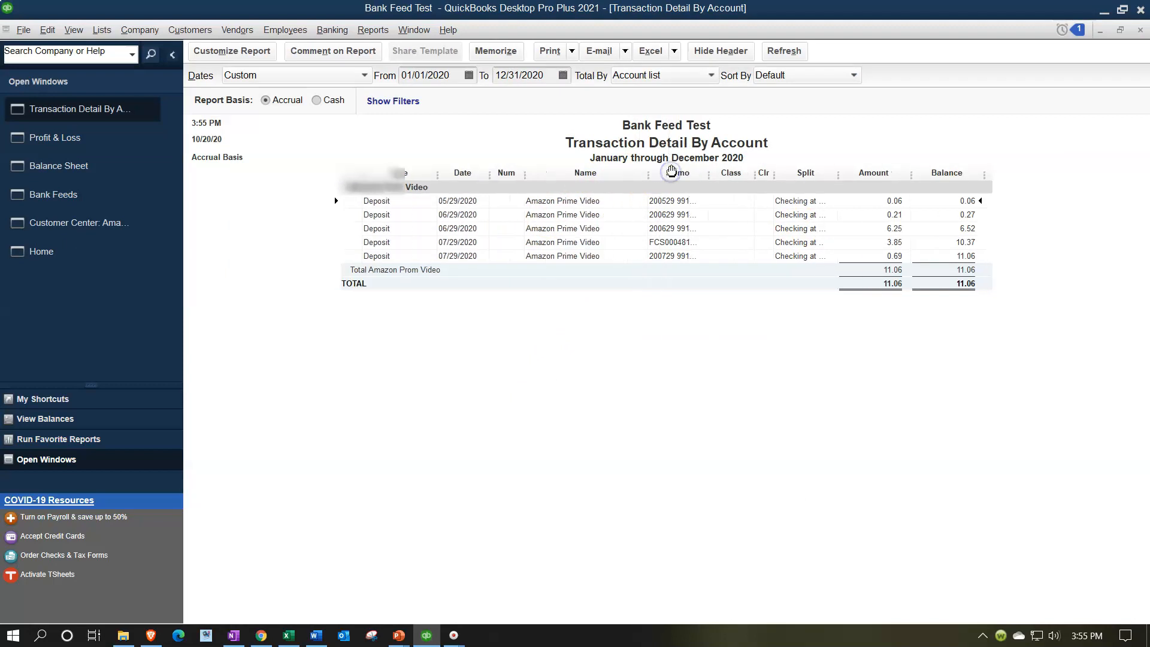
double_click(890, 198)
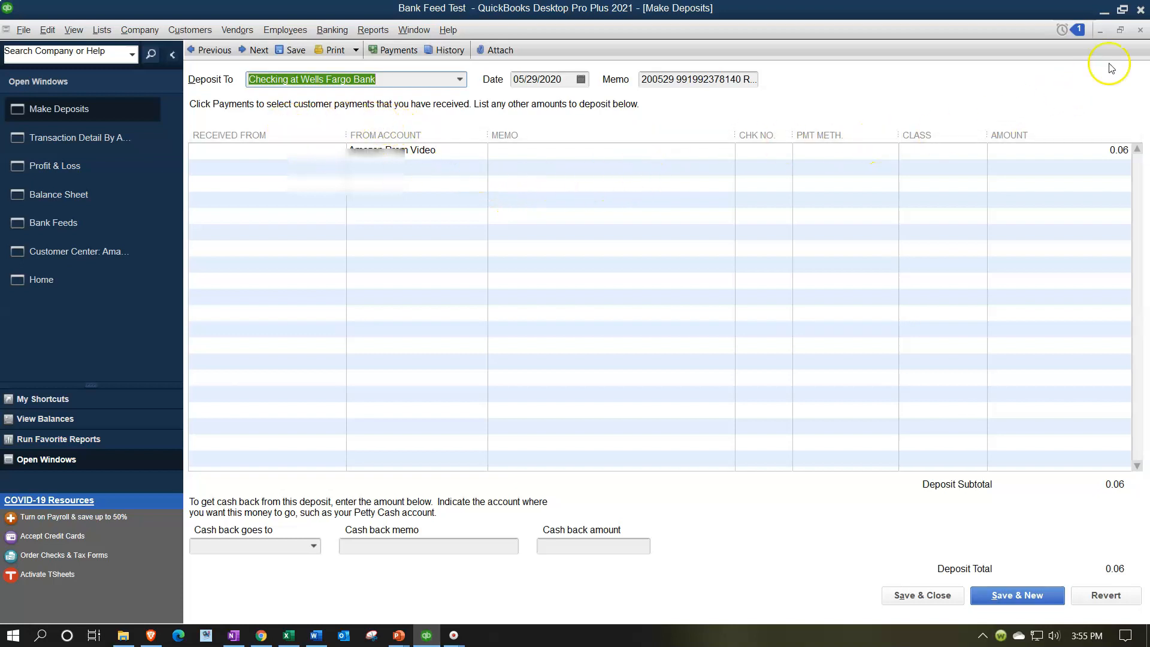
left_click(1139, 30)
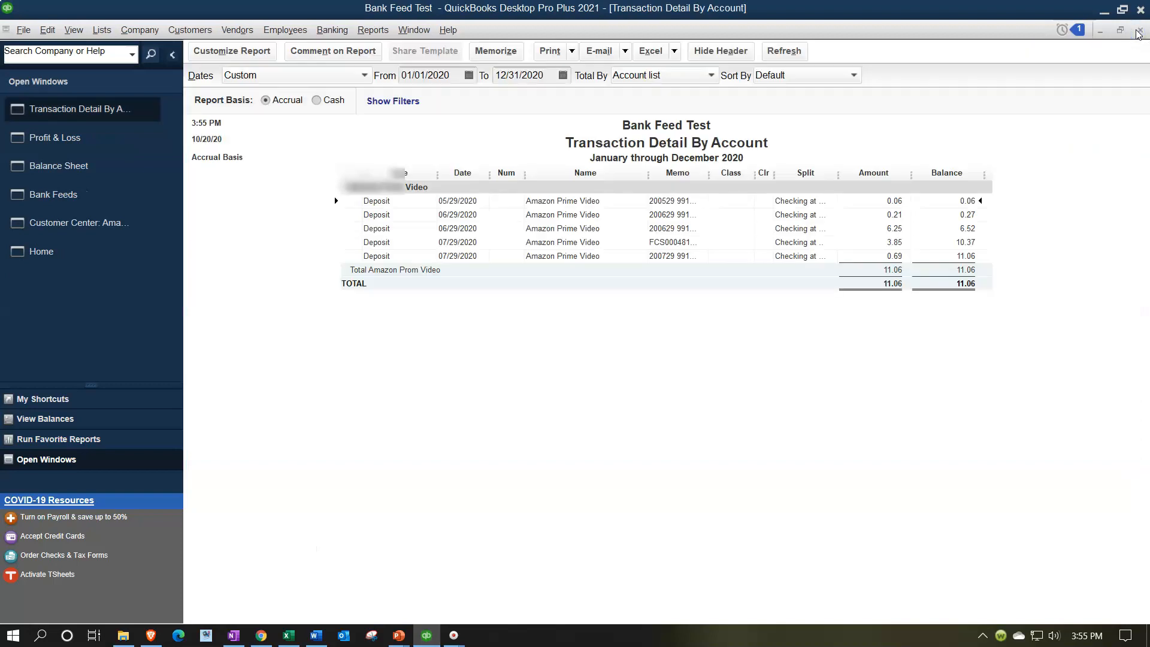
left_click(1139, 30)
left_click(662, 283)
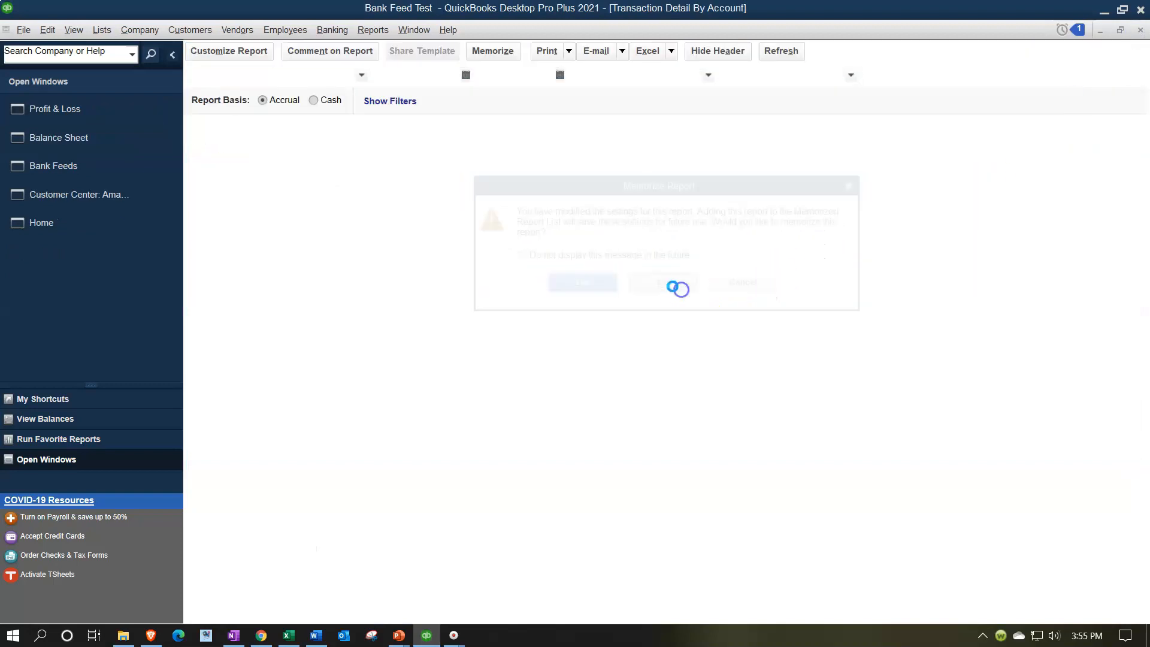
Edit the Amazon Prime Video rule so its first Description condition contains AMAZON.CO, save it and close the rules list.
left_click(89, 166)
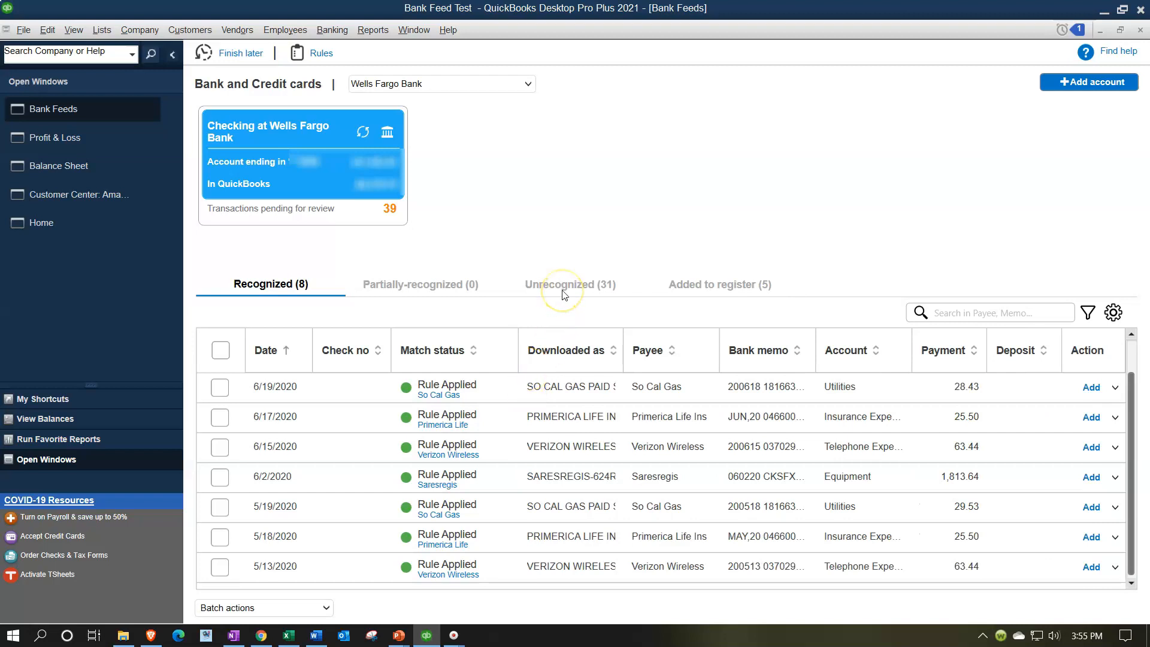
left_click(564, 288)
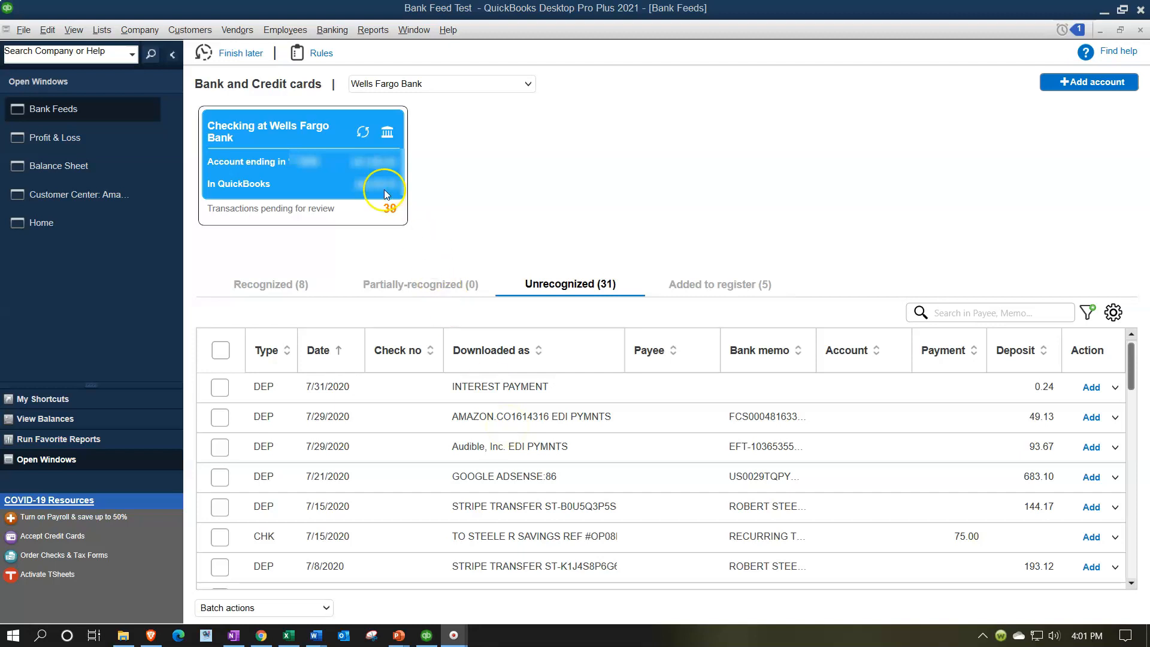
left_click(313, 52)
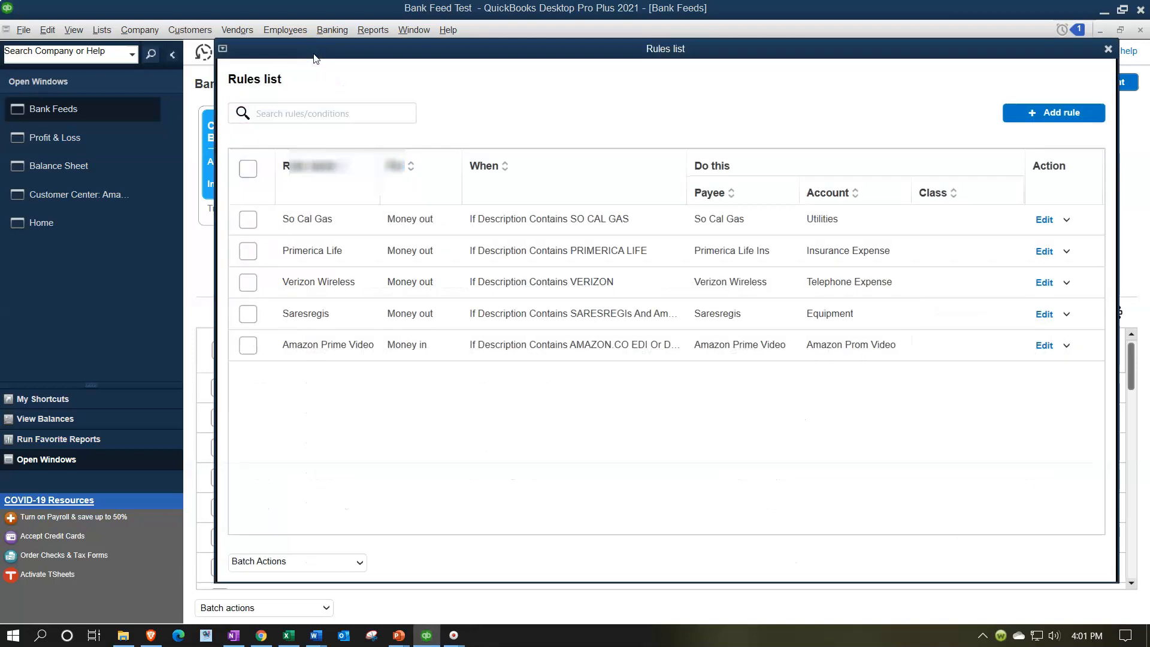
left_click_drag(316, 58, 317, 98)
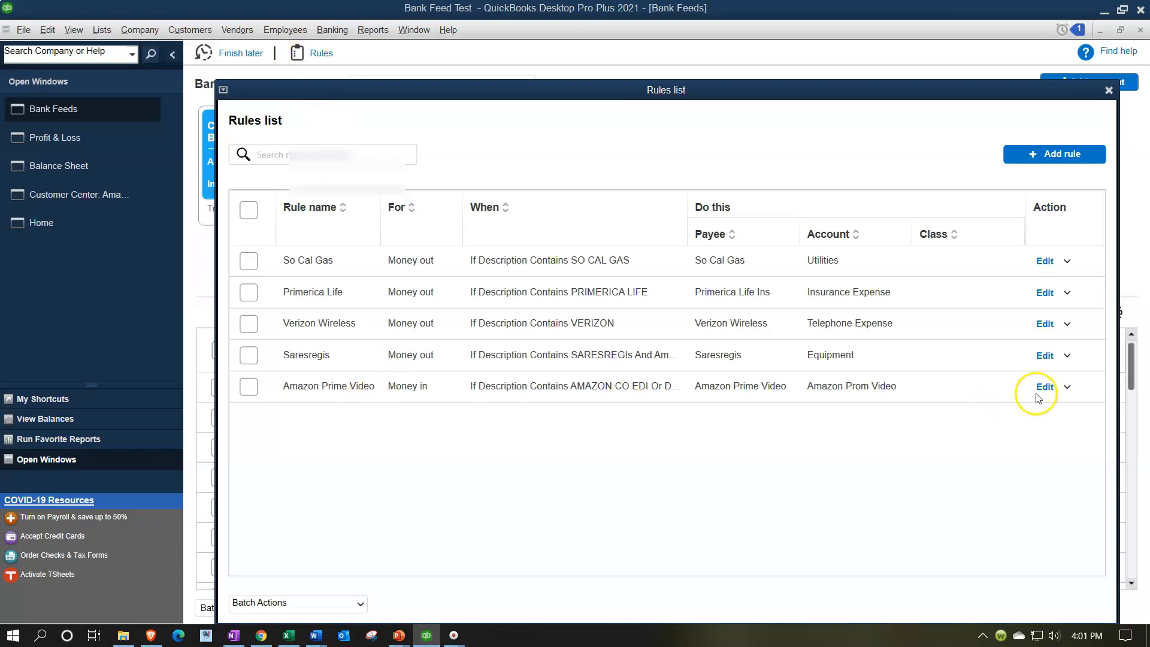
left_click_drag(547, 103, 975, 14)
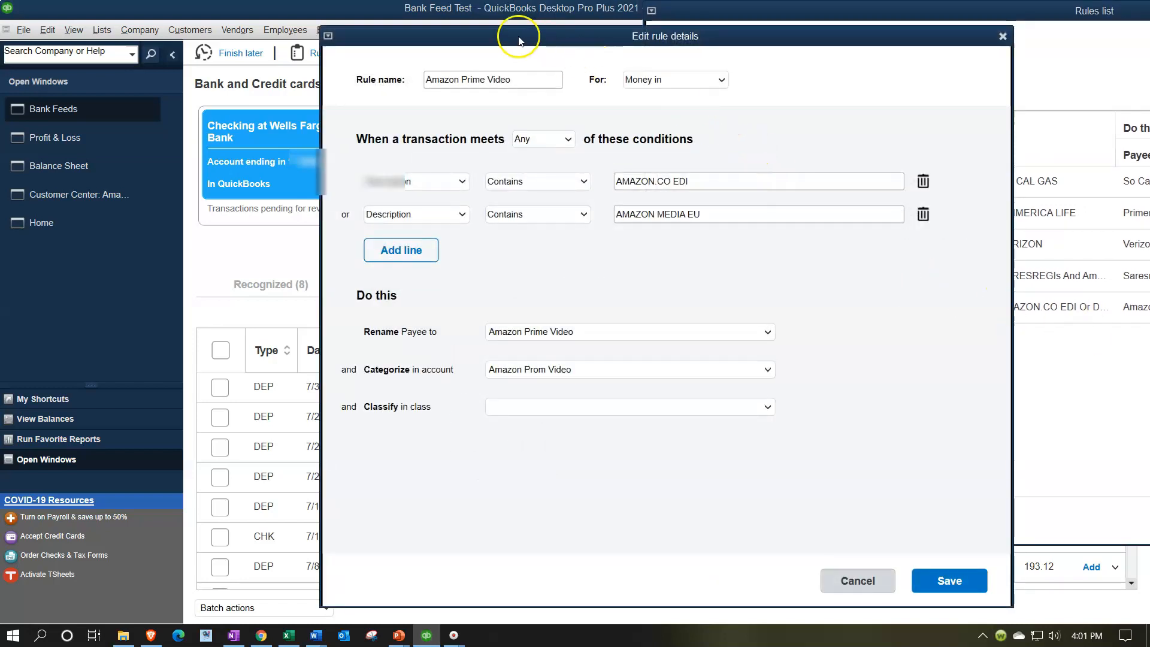
left_click_drag(521, 38, 794, 59)
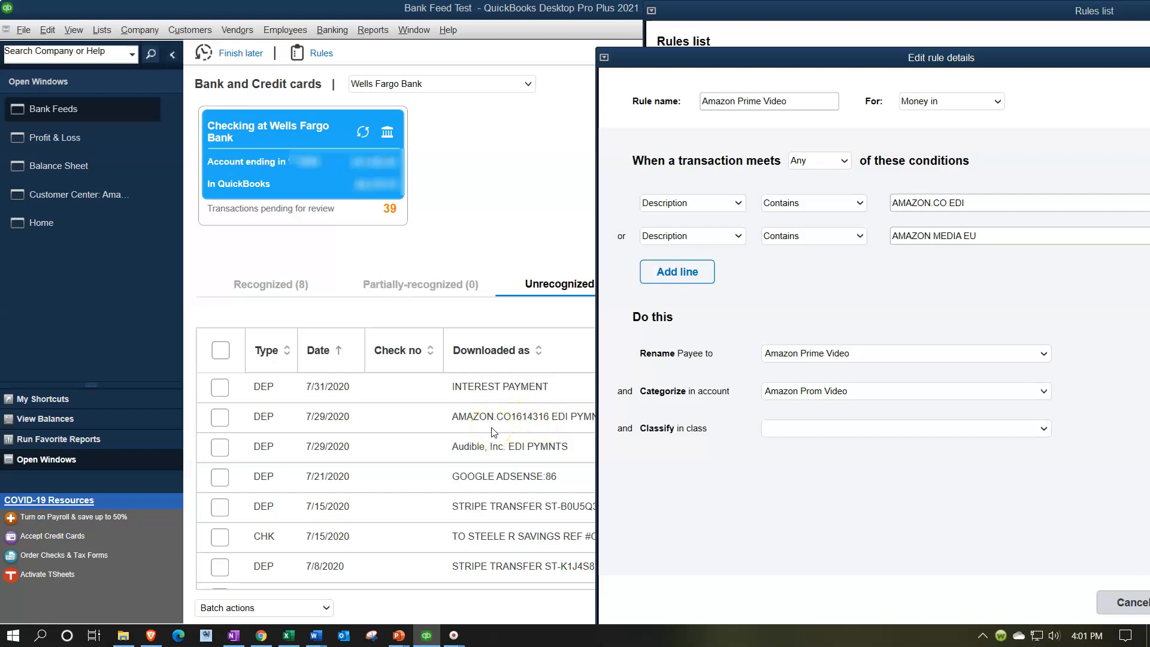
left_click(979, 205)
left_click_drag(944, 57, 666, 28)
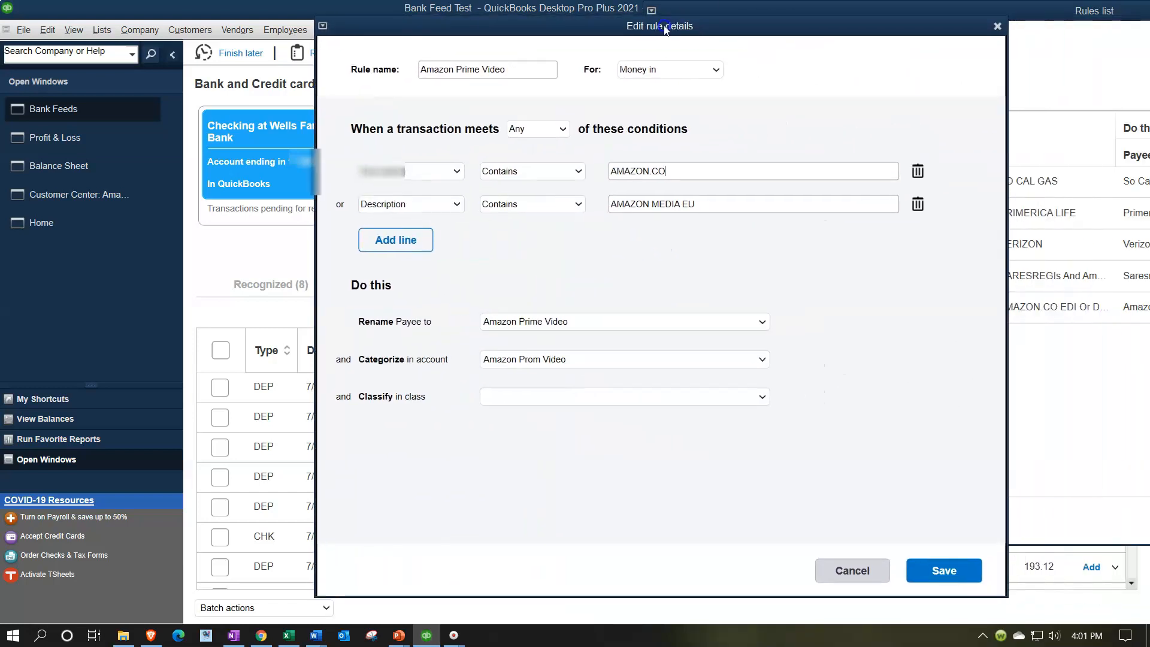
left_click(717, 70)
left_click(716, 70)
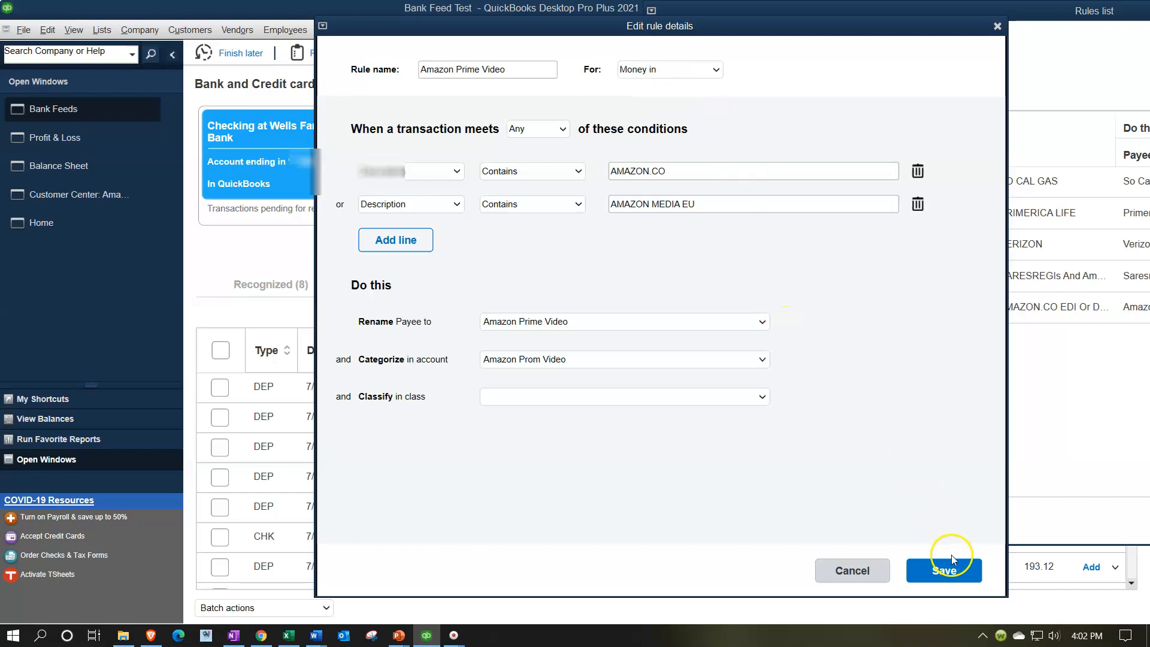
left_click(945, 570)
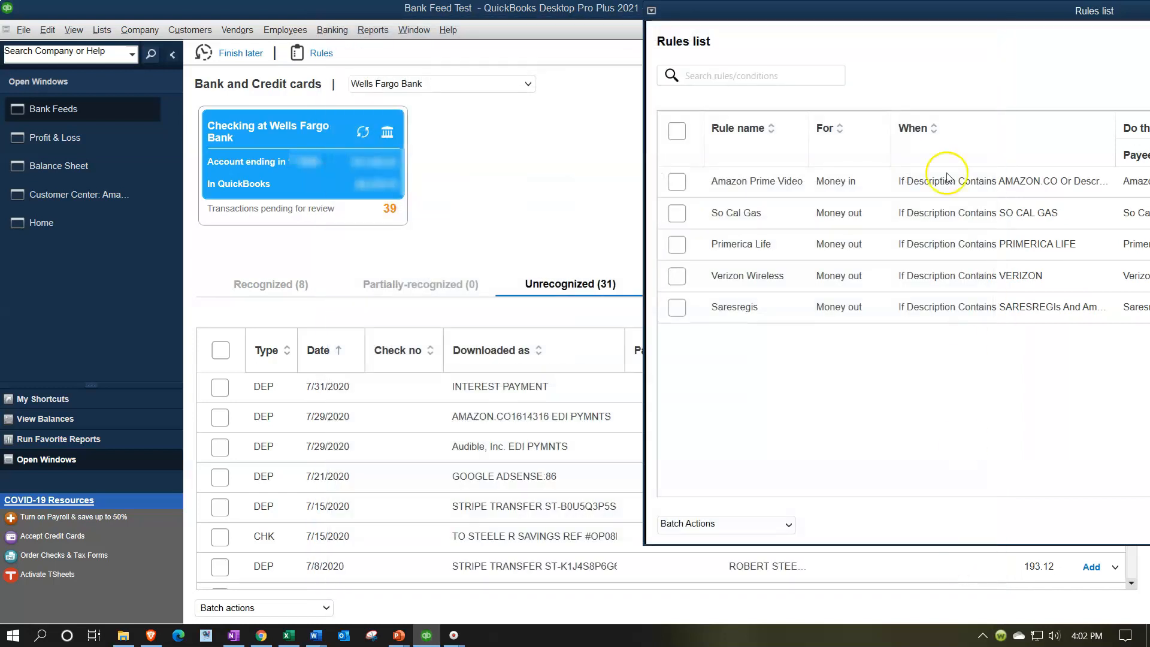
left_click_drag(923, 19, 425, 72)
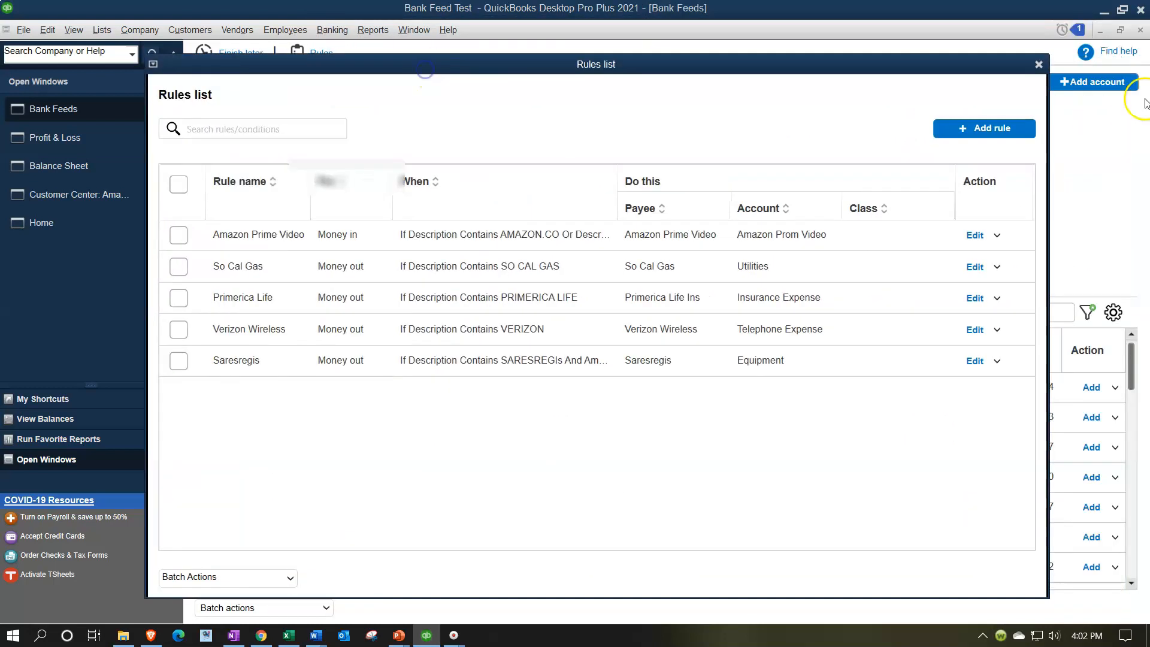
left_click(1039, 63)
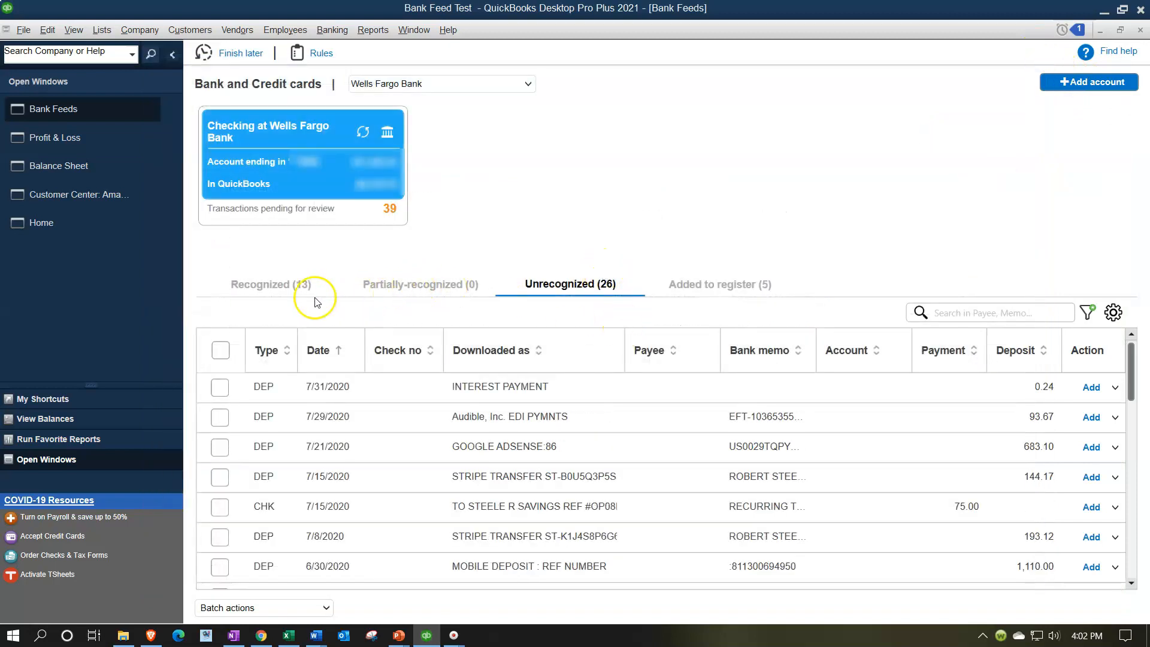
Create a new customer named Audible, pasting the name as its company name, and assign it as payee of the 7/29/2020 Audible deposit.
left_click(282, 288)
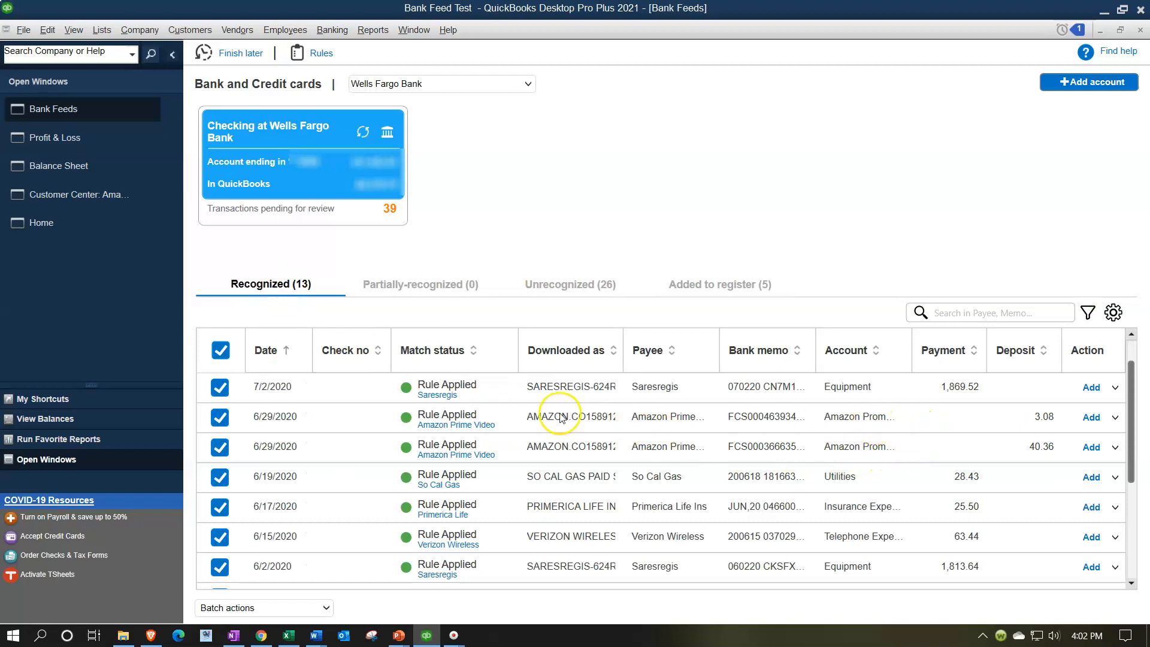
scroll(572, 468, "down", 1)
scroll(572, 468, "down", 1)
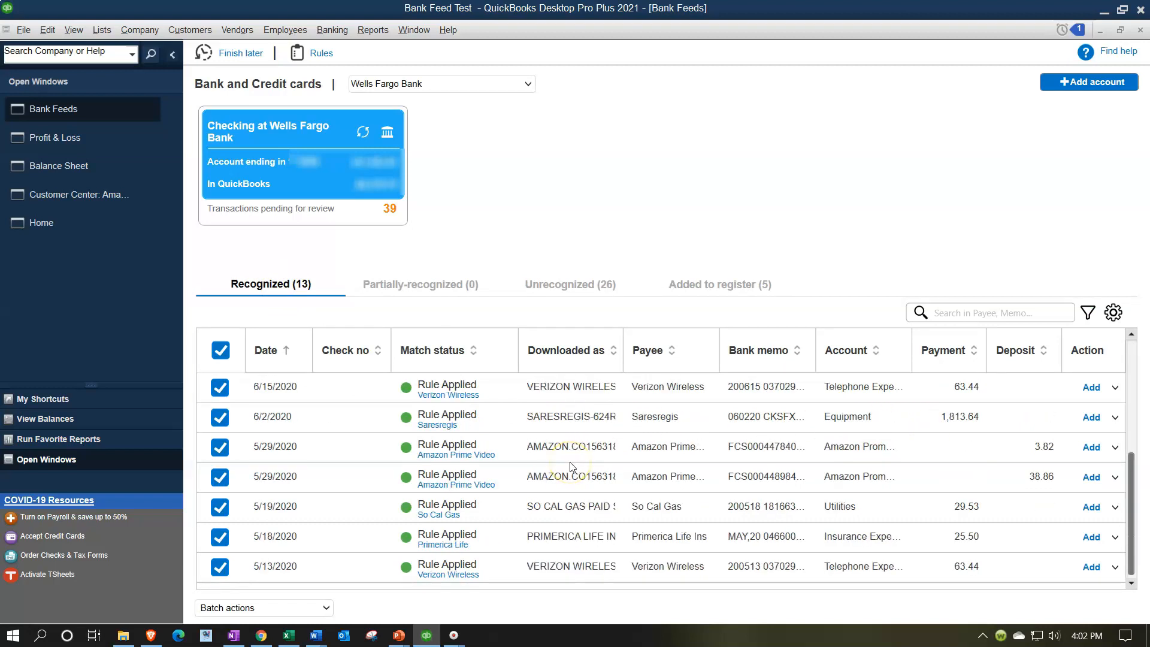
scroll(572, 467, "up", 2)
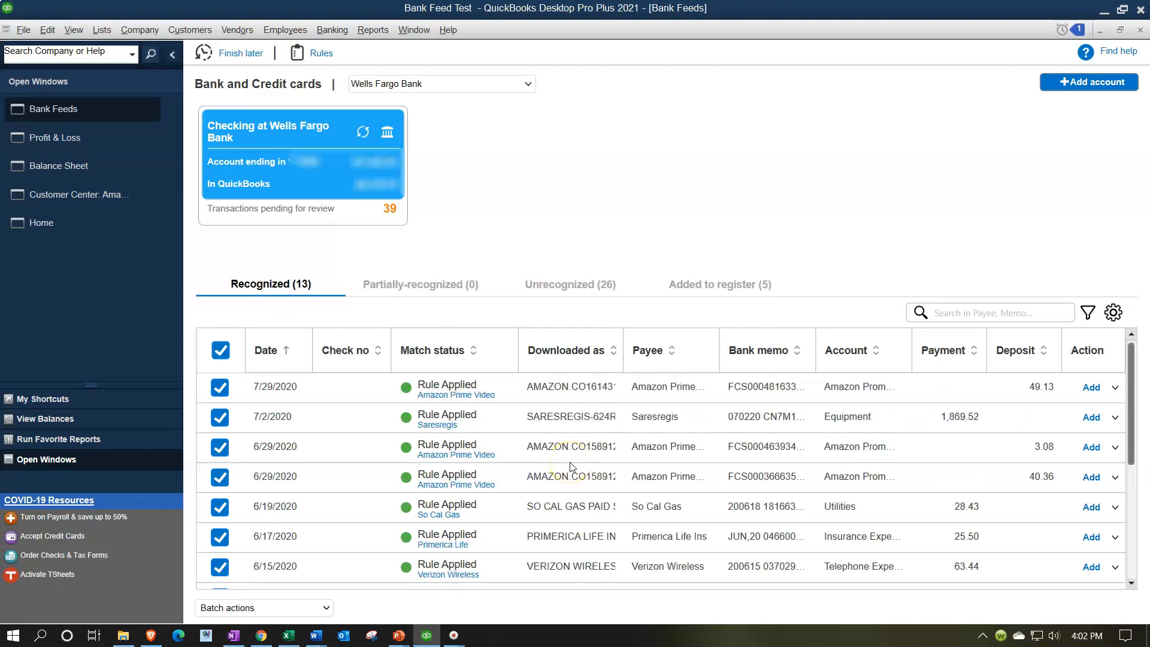
left_click(565, 285)
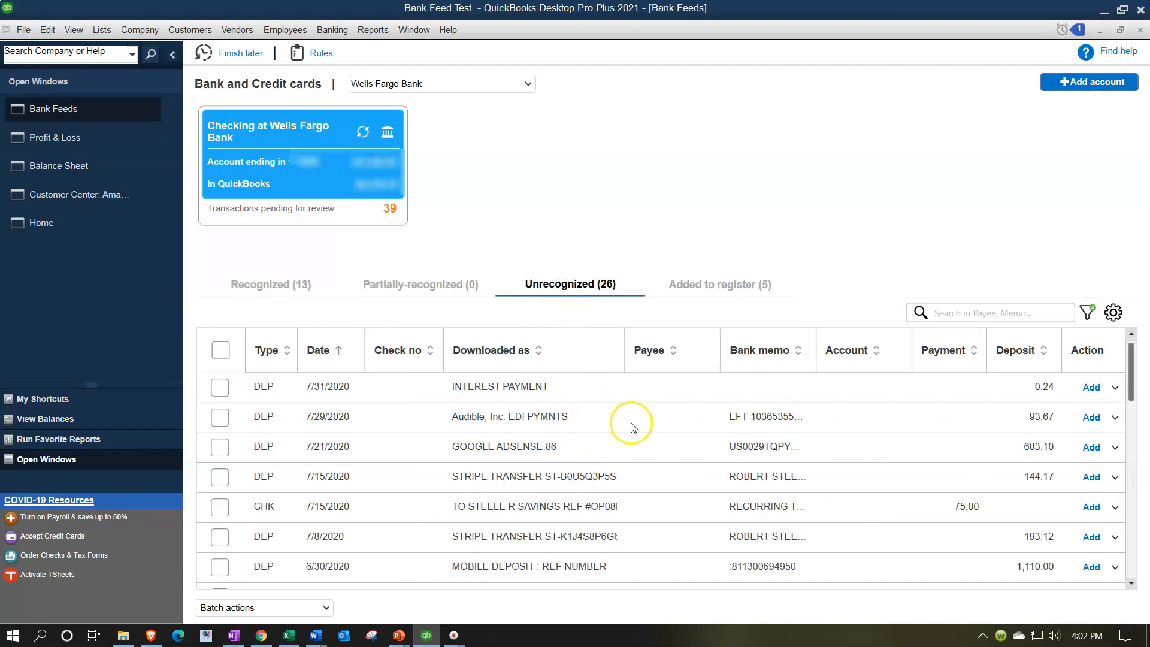
left_click(585, 430)
left_click(707, 418)
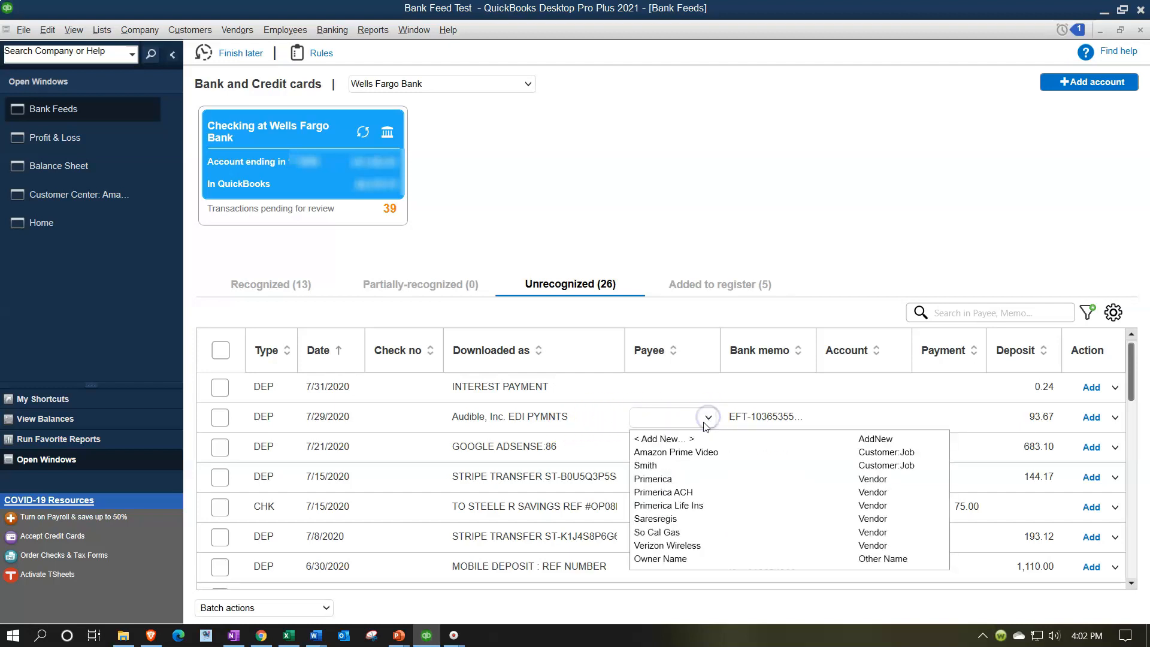
left_click(688, 438)
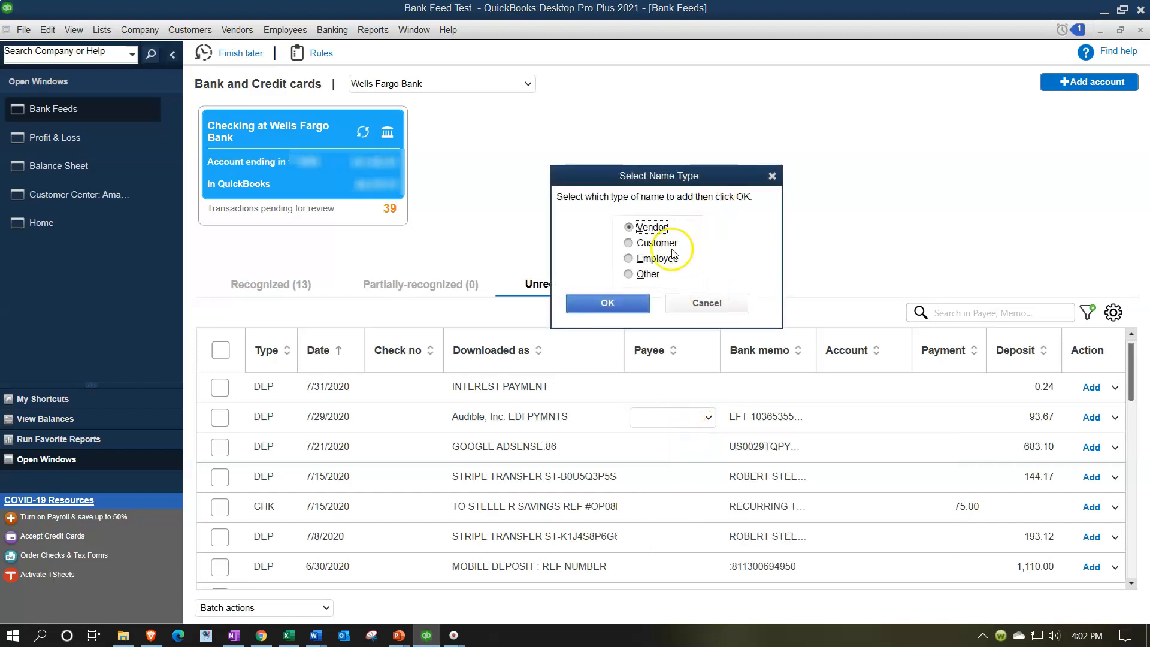
left_click(647, 242)
left_click(636, 305)
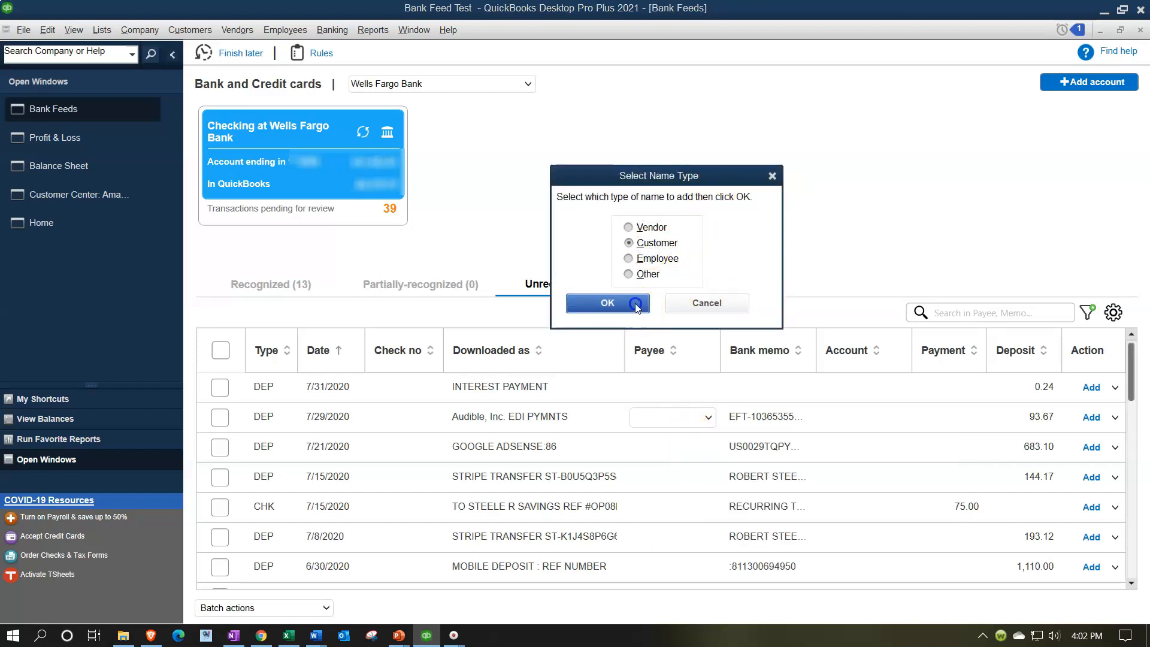
left_click_drag(537, 108, 862, 103)
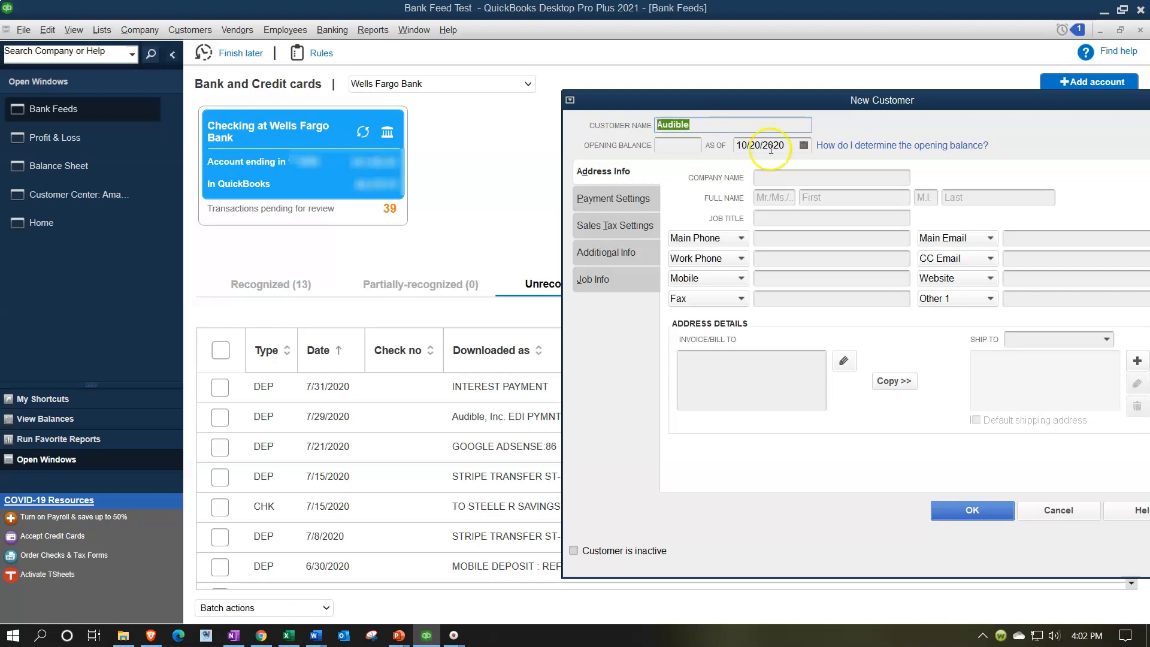
left_click(787, 175)
type("Audible")
left_click(982, 515)
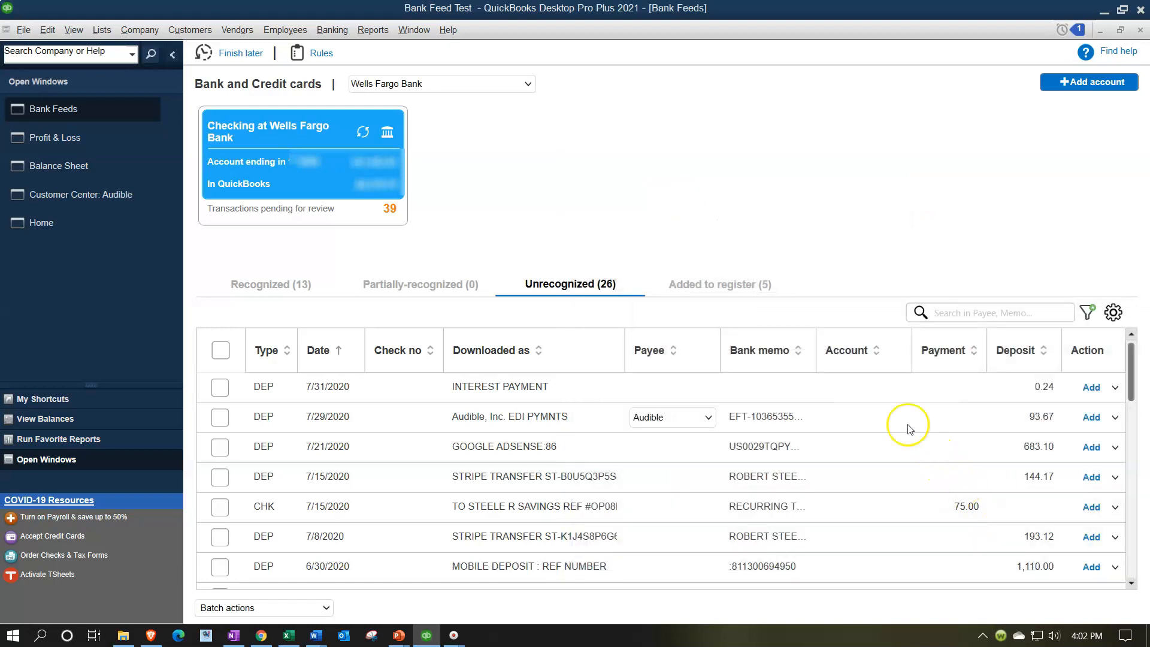
Create a new Income account named Audio Books and assign it to the Audible deposit.
left_click(902, 417)
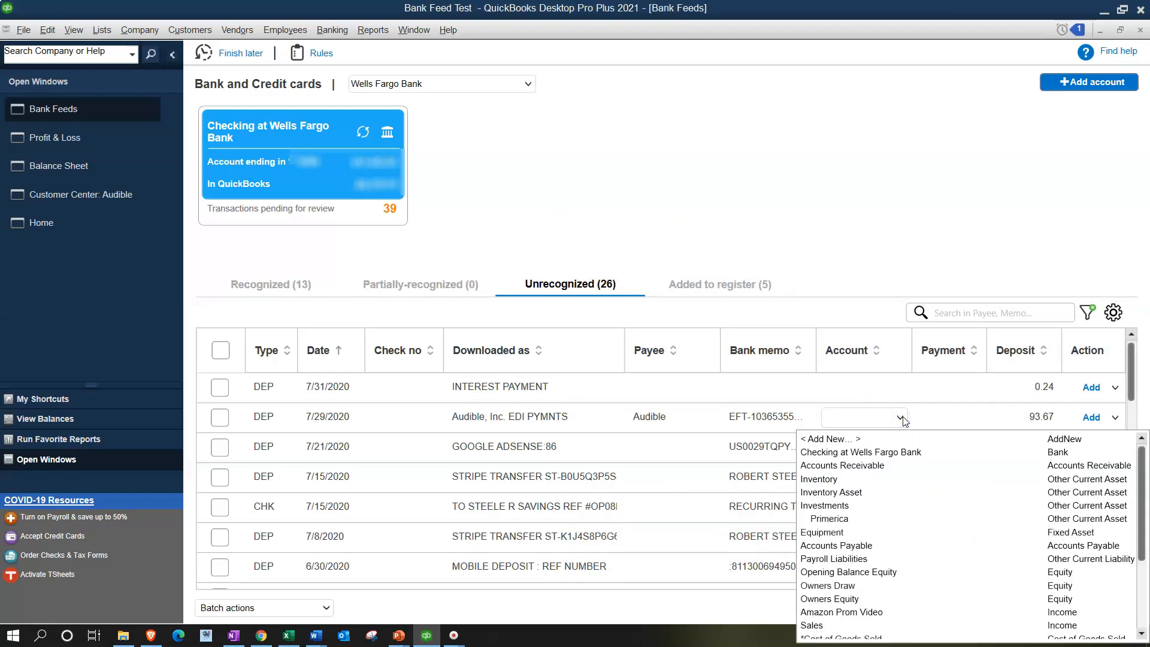
left_click(856, 439)
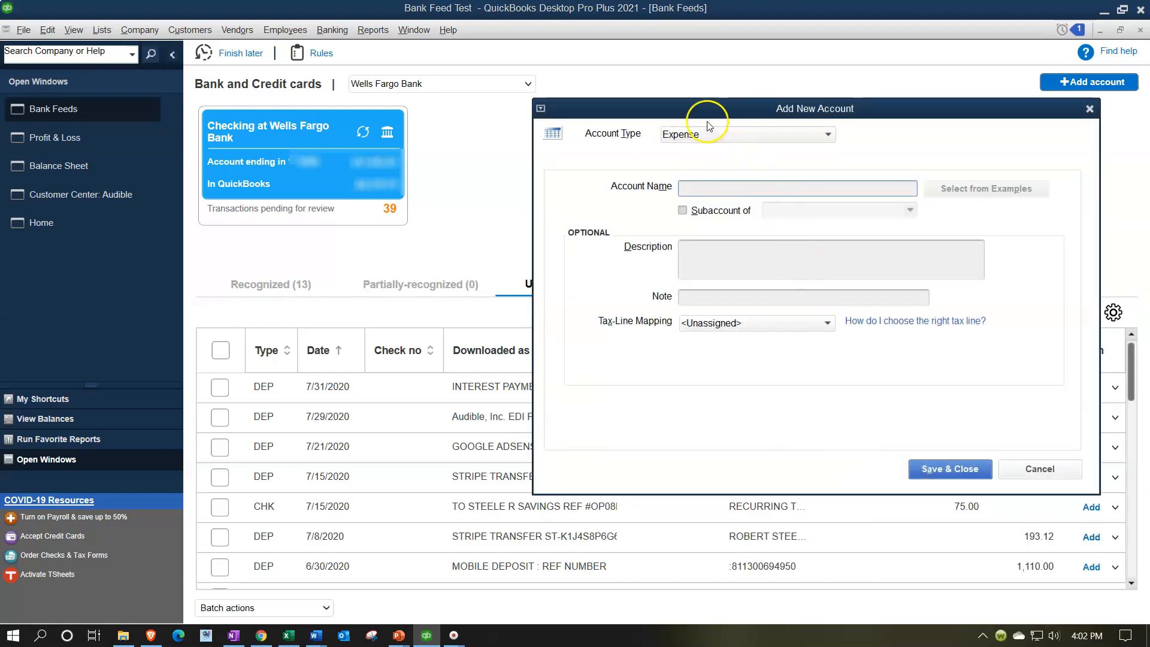
left_click_drag(696, 104, 769, 86)
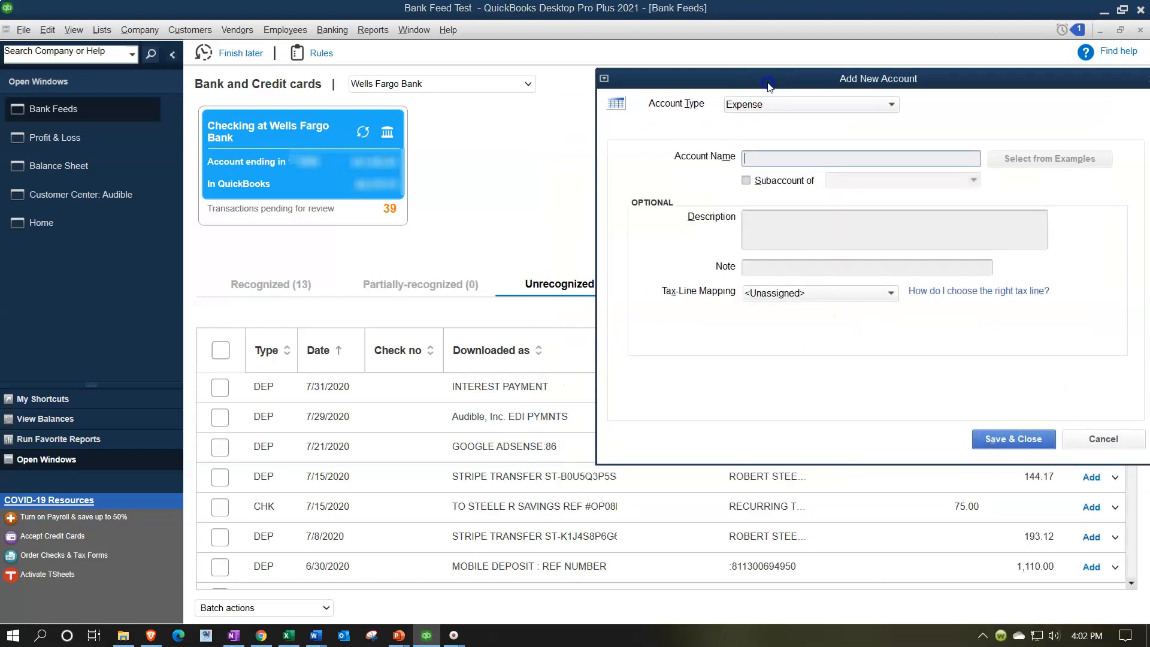
left_click(826, 105)
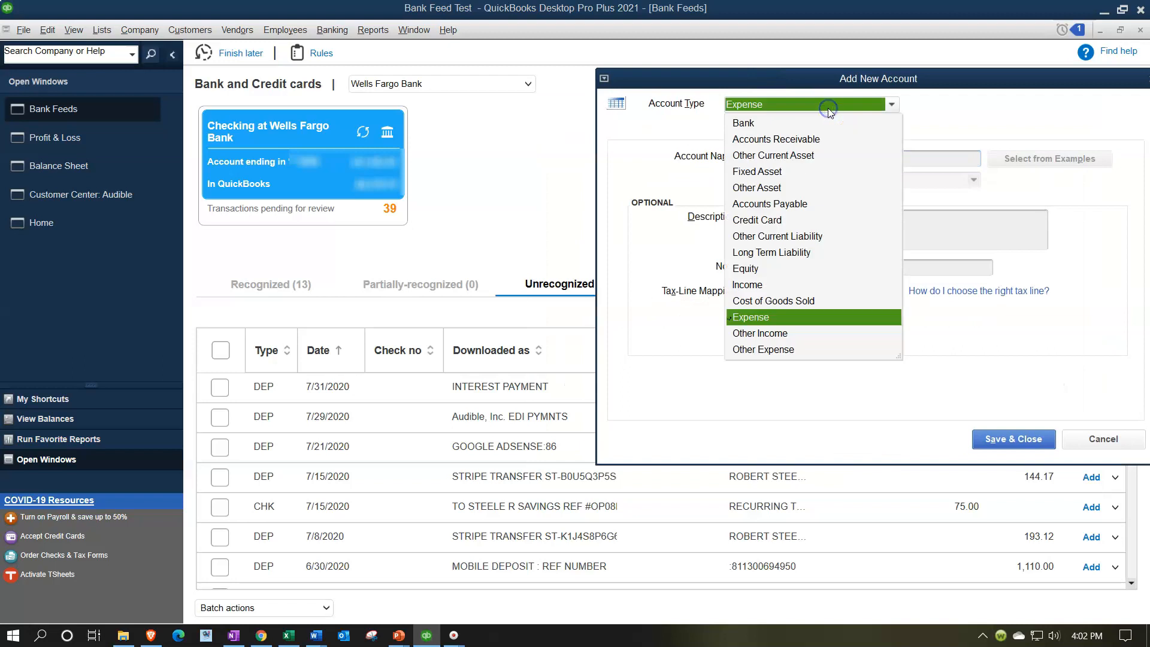
left_click(752, 284)
left_click(771, 159)
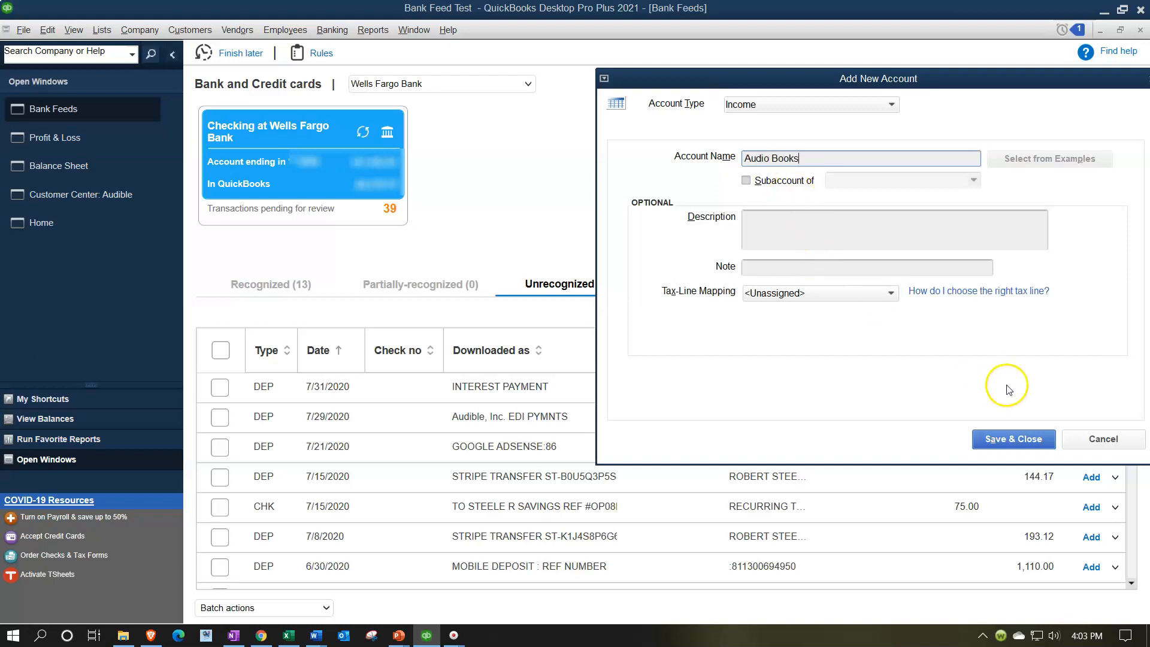
left_click(1030, 441)
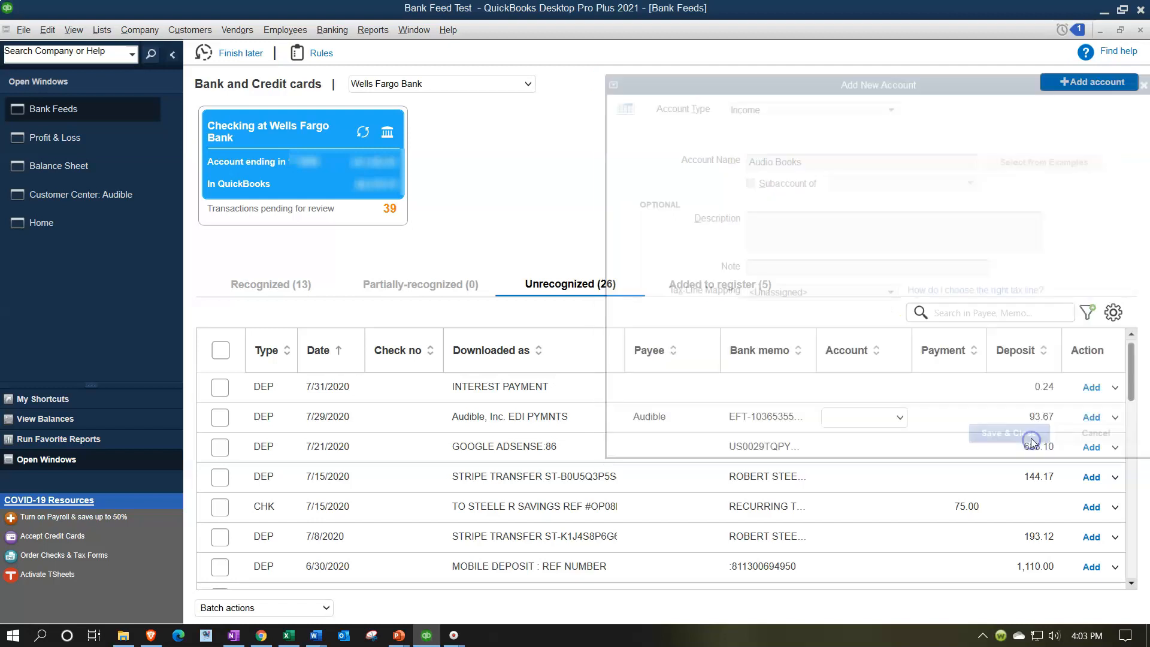
Open the Audible deposit's additional details and add a second, blank line to its deposit list.
left_click(1116, 425)
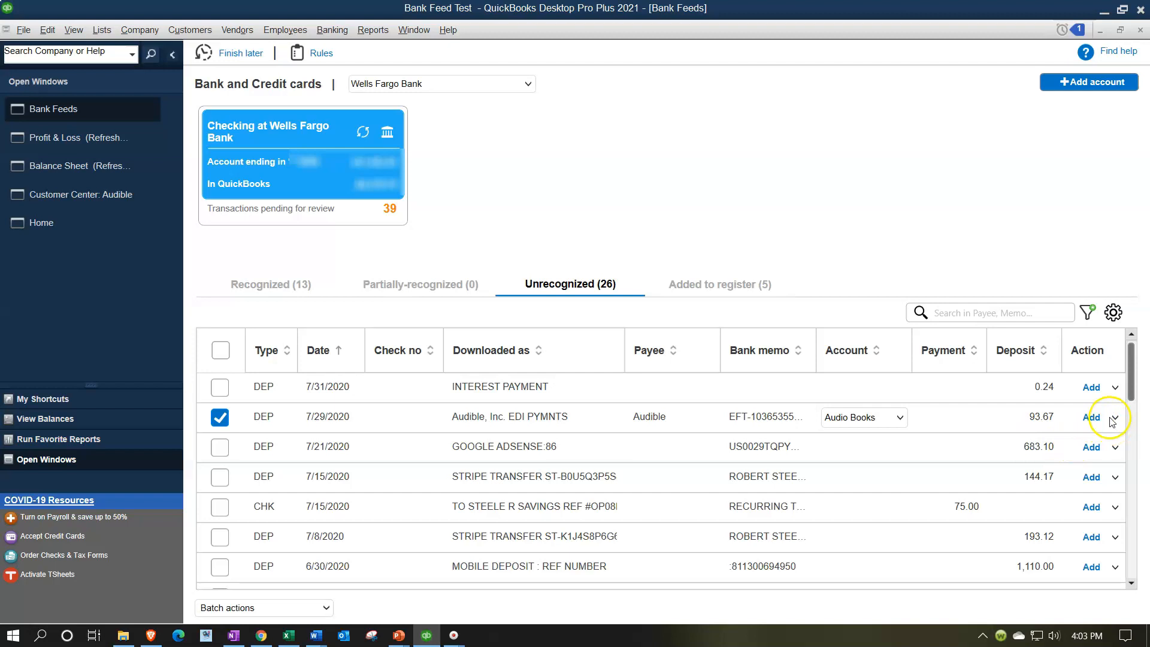
left_click(1114, 418)
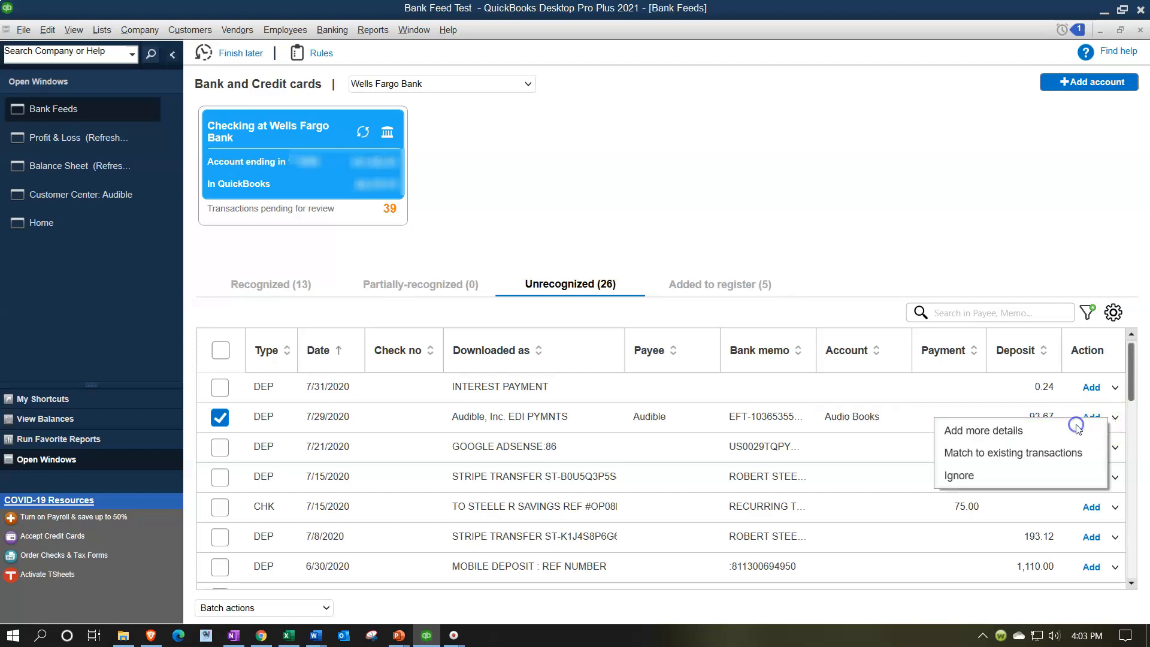
left_click(1078, 429)
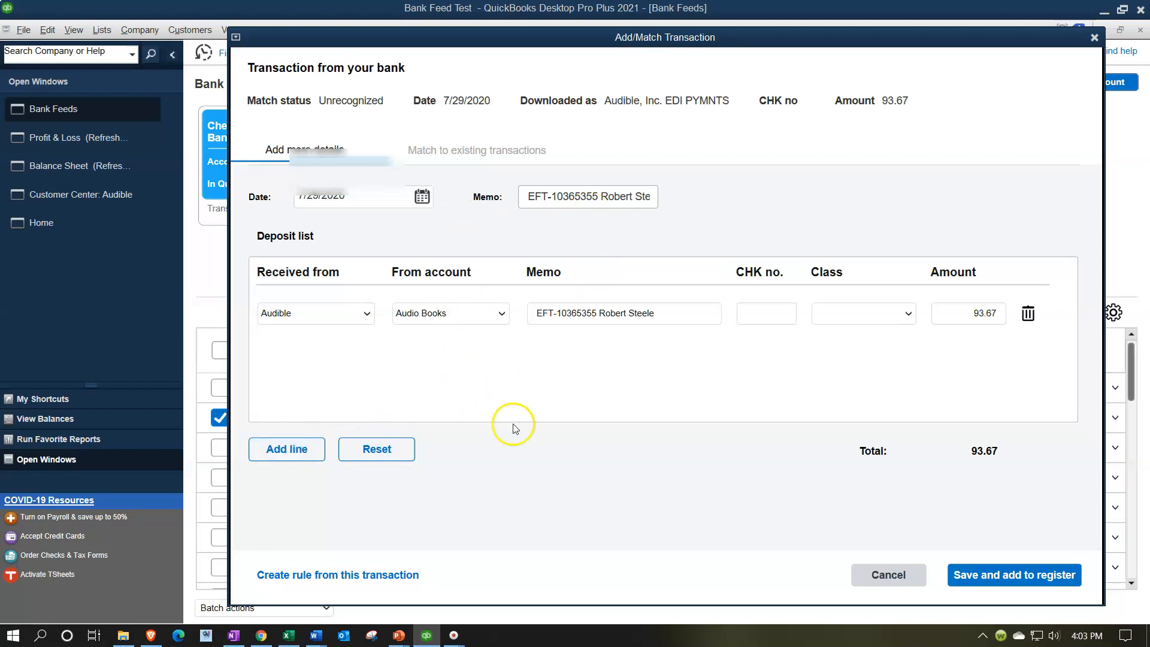
left_click(296, 457)
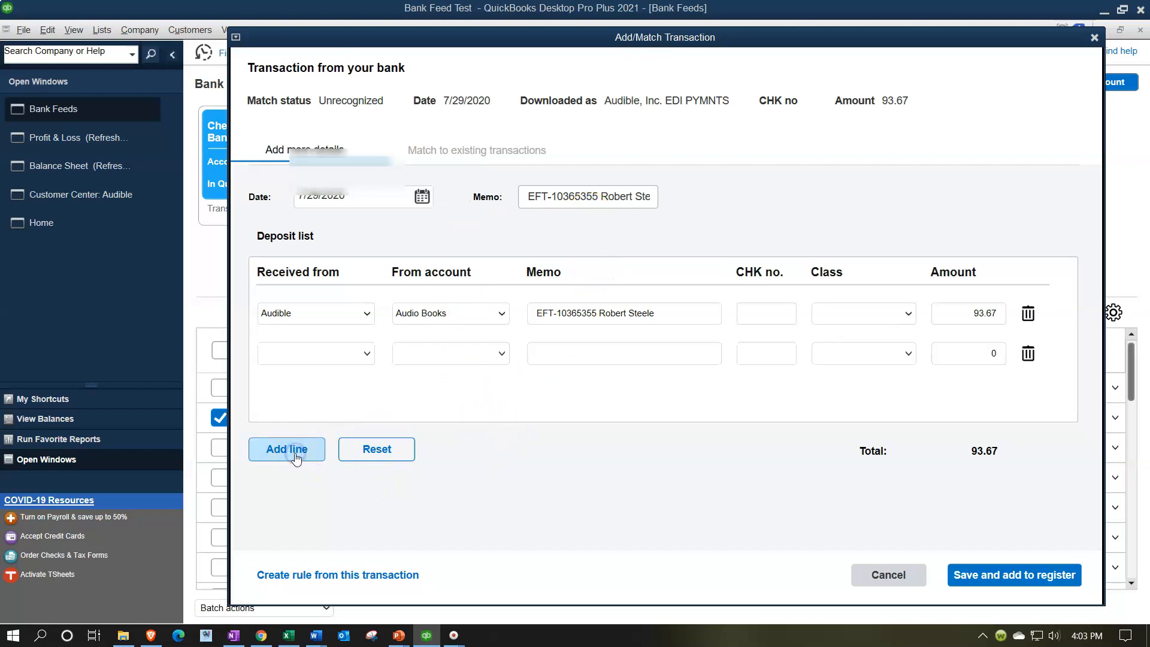
Create a rule named Audible from this transaction where the Description contains Audible, Inc., and save it.
left_click(370, 574)
left_click(467, 85)
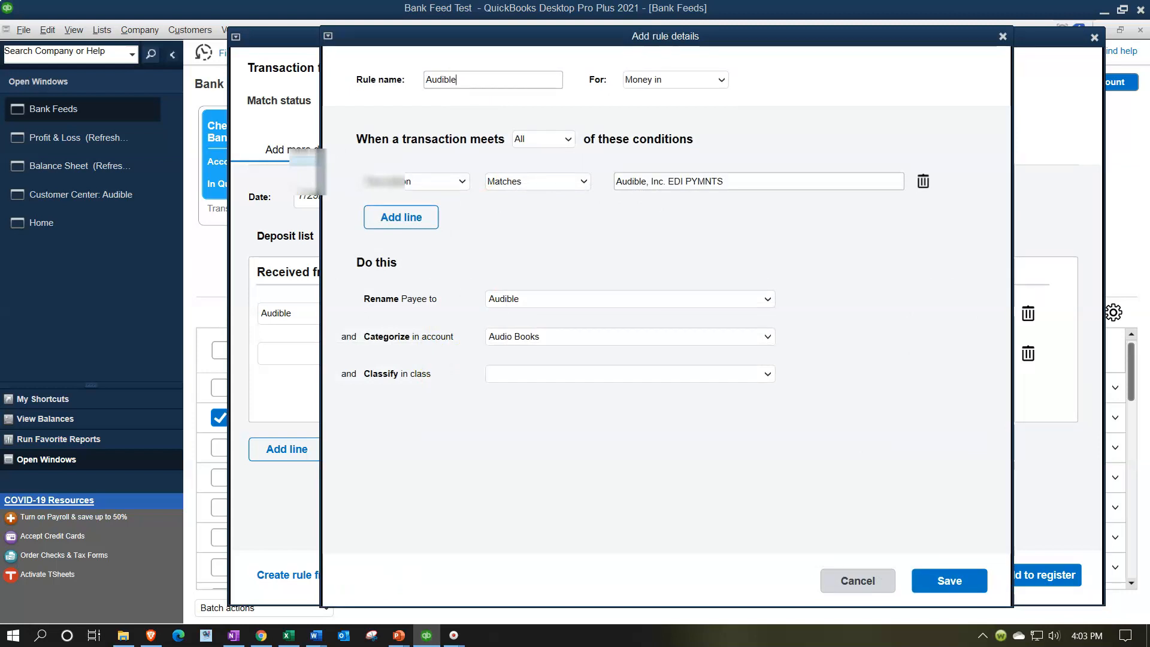
left_click(463, 181)
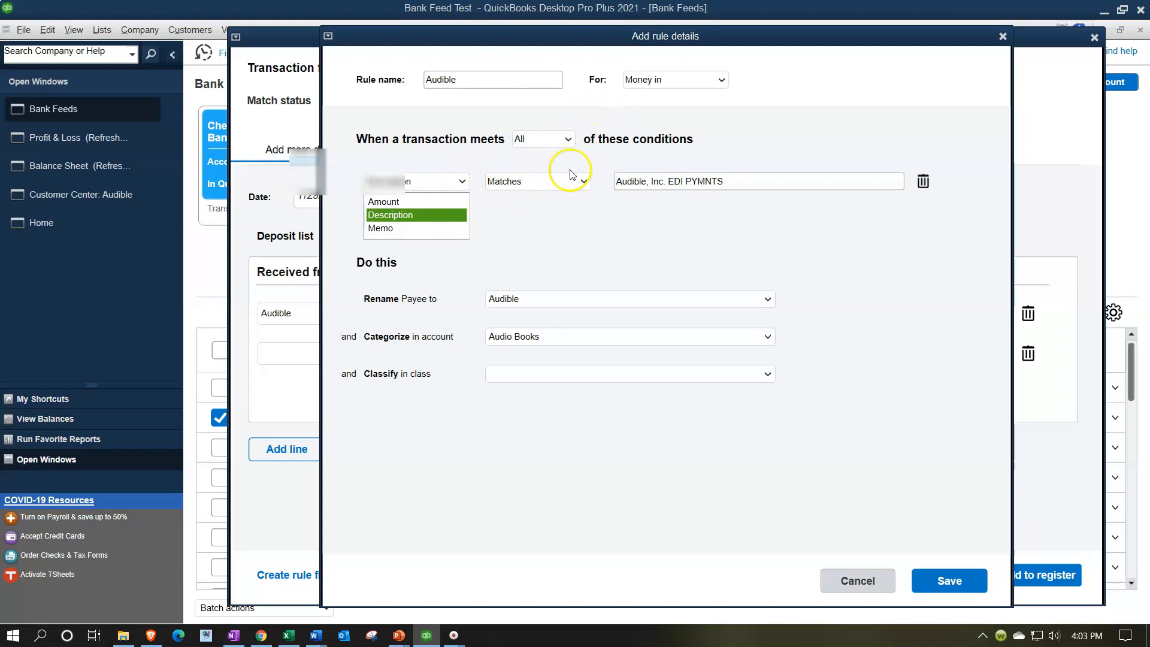
left_click(583, 183)
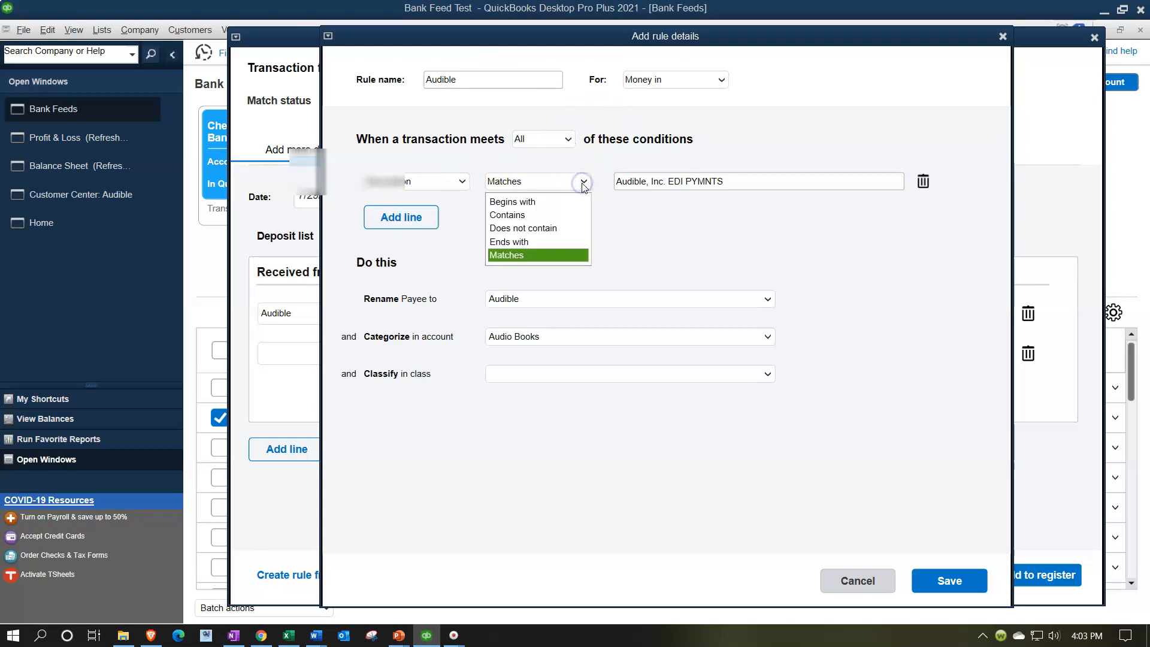
left_click(551, 217)
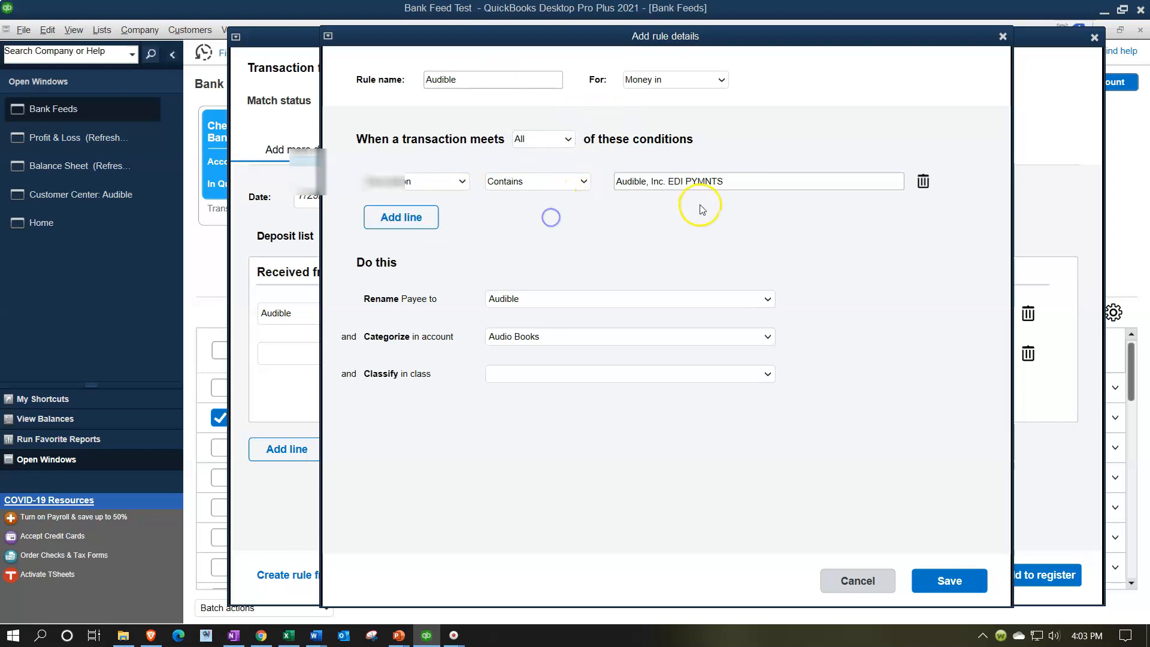
left_click(765, 183)
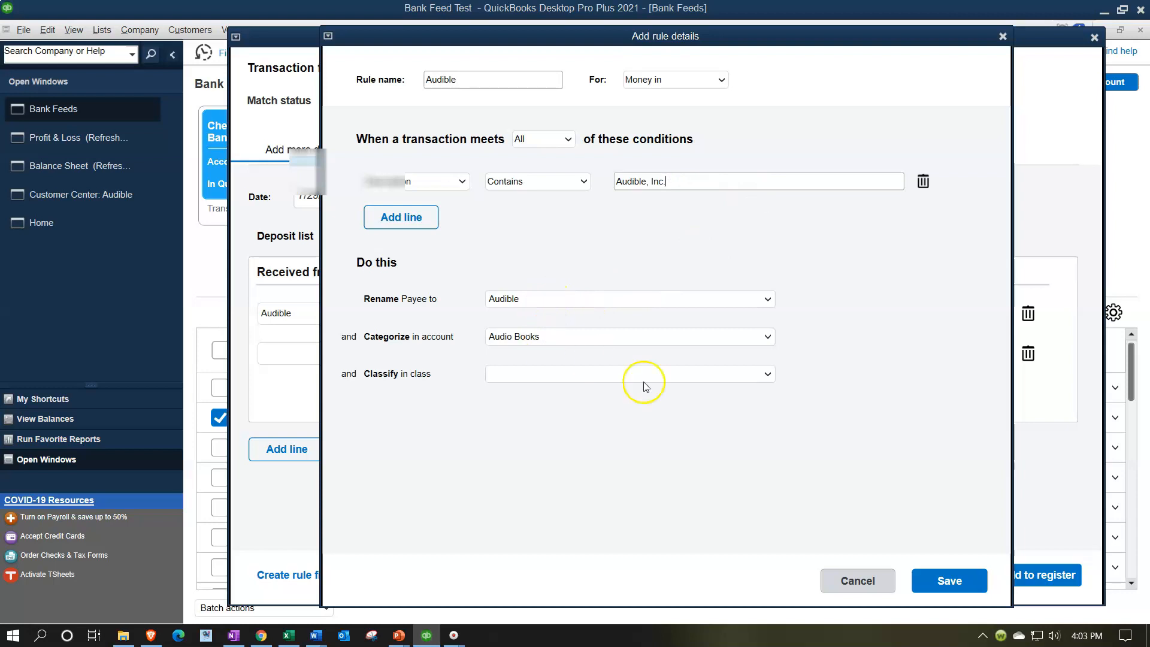
left_click(976, 581)
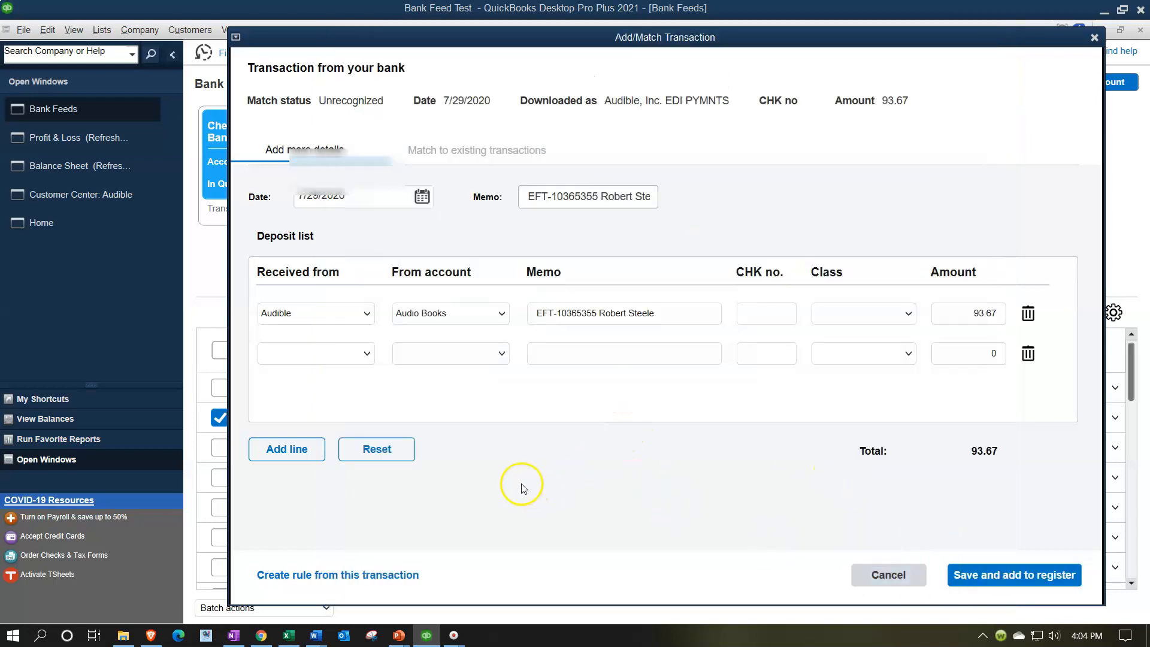
Save the Audible deposit to the register, assigning Uncategorized Income to the split line without an account.
left_click(969, 572)
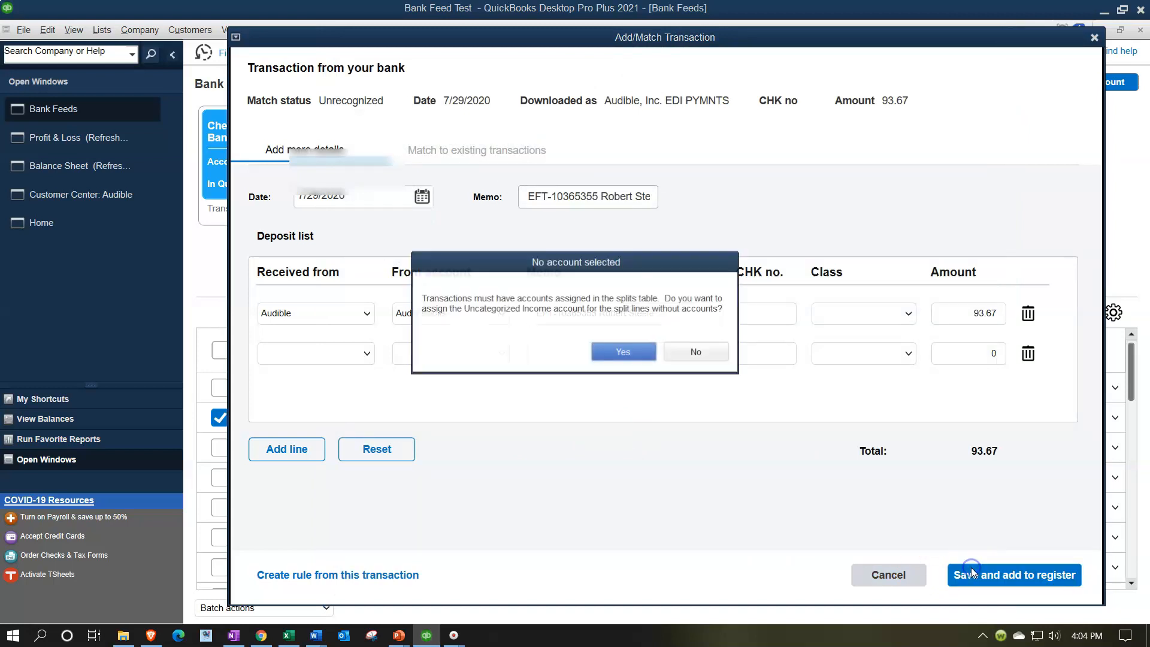
left_click(622, 360)
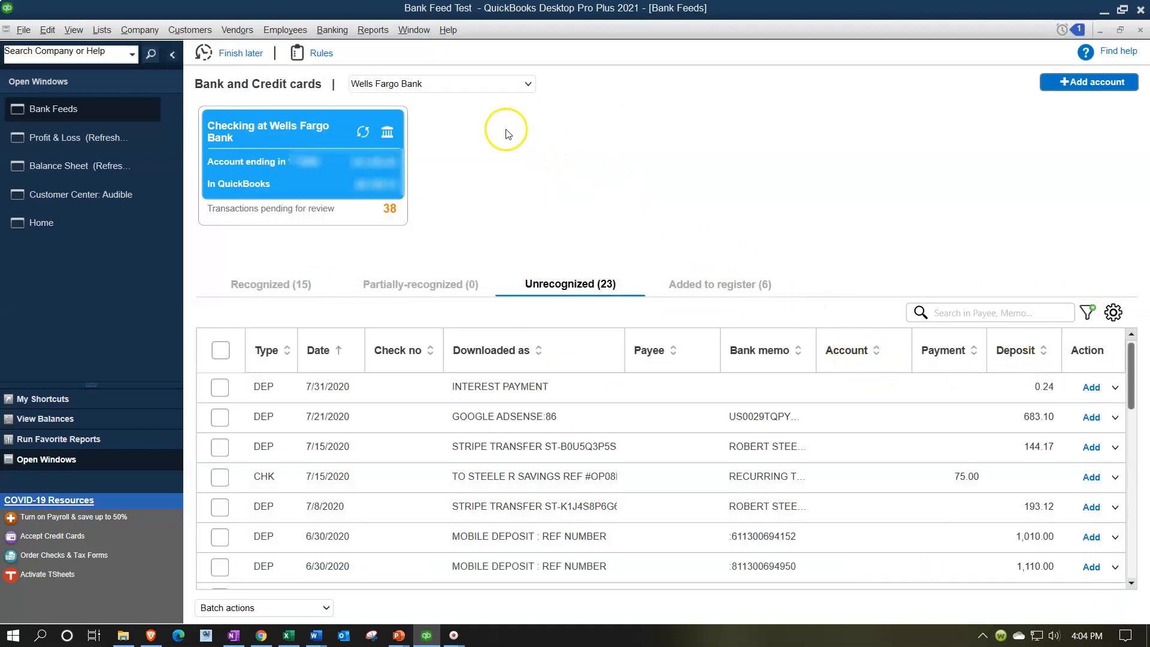
Refresh the Balance Sheet, drill into the Wells Fargo checking balance to check the Audible deposit, then close that report.
left_click(96, 161)
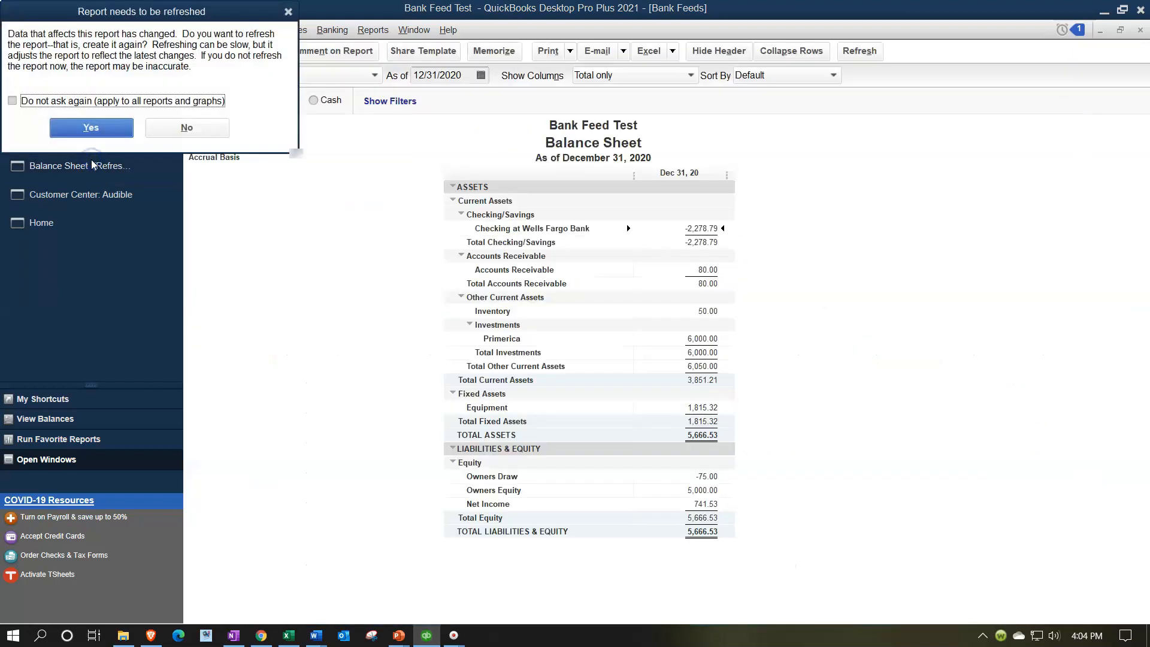
left_click(91, 127)
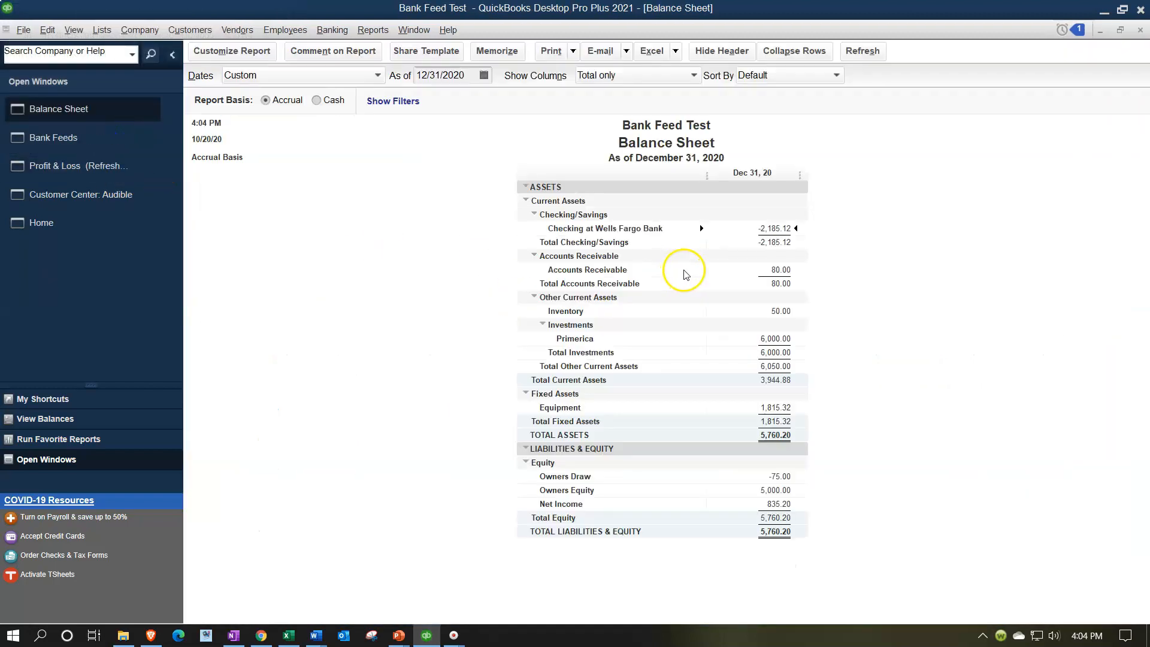
double_click(778, 229)
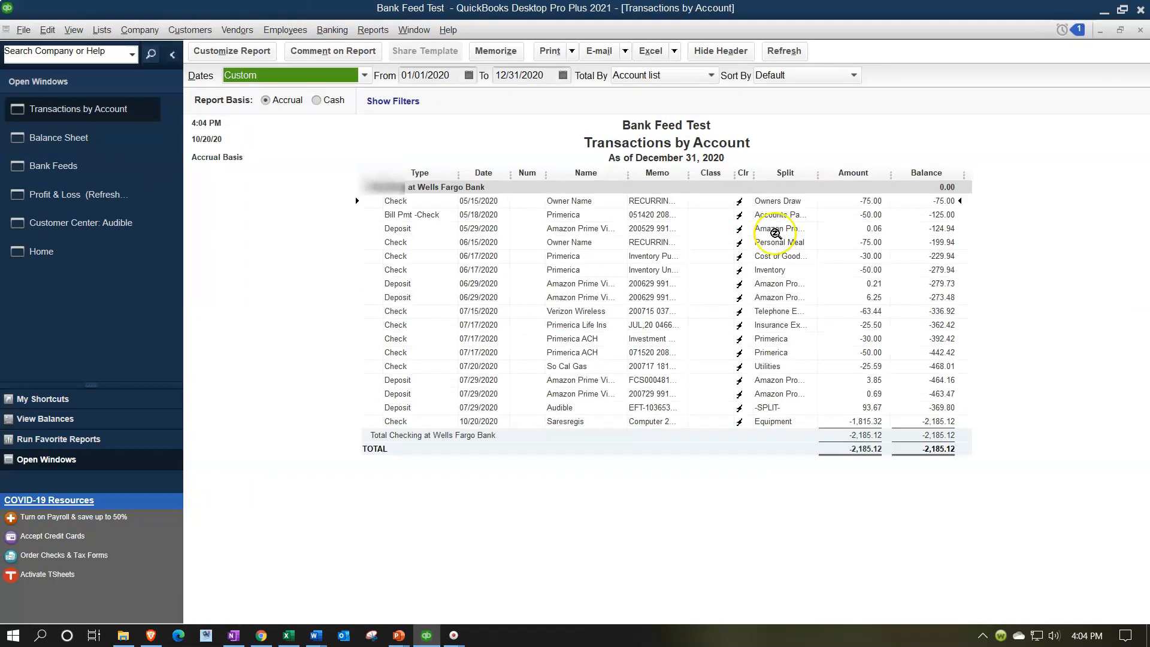
left_click(583, 407)
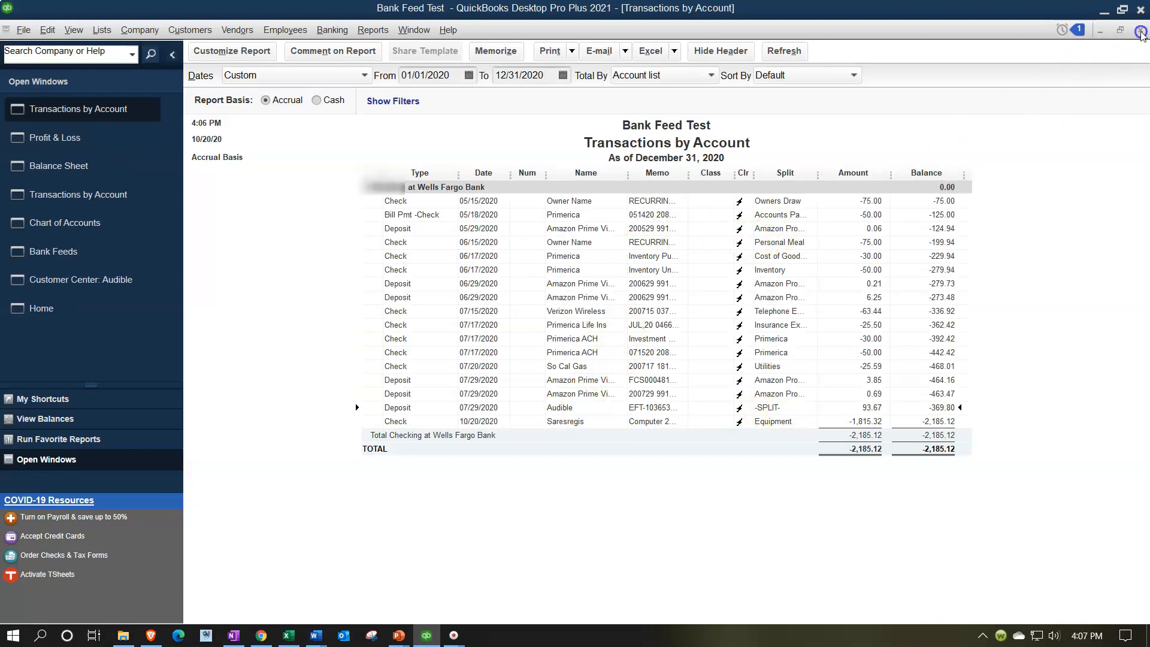
left_click(1140, 31)
On the Profit & Loss, drill into the Audio Books income, close it, then drill into Uncategorized Income.
left_click(66, 115)
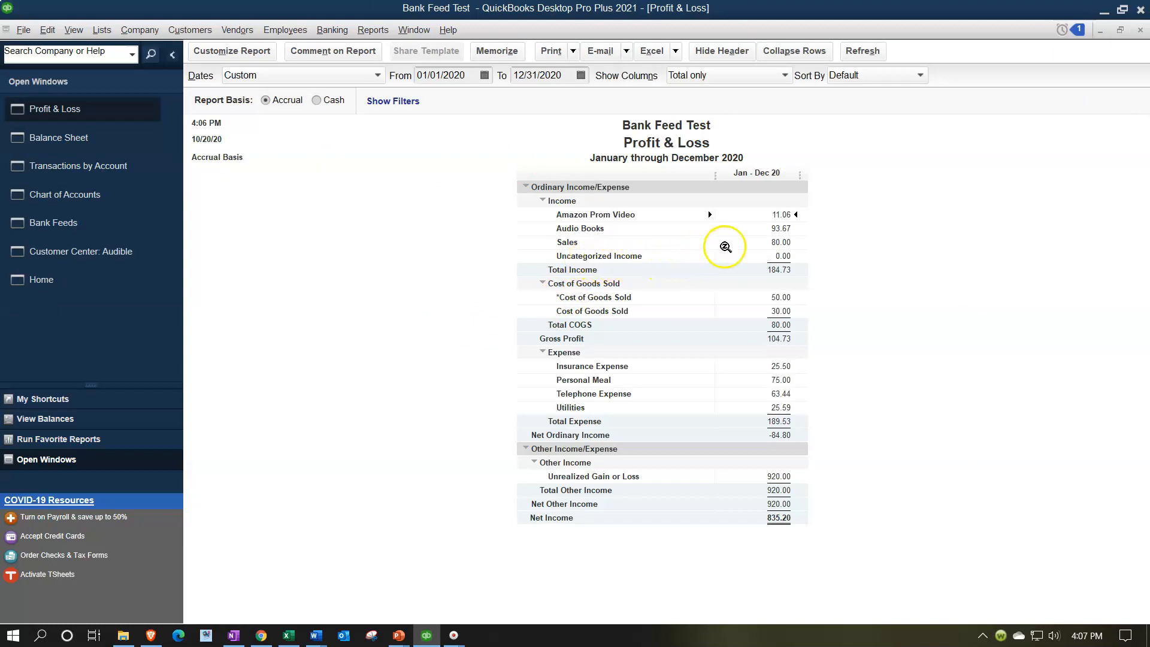
double_click(777, 229)
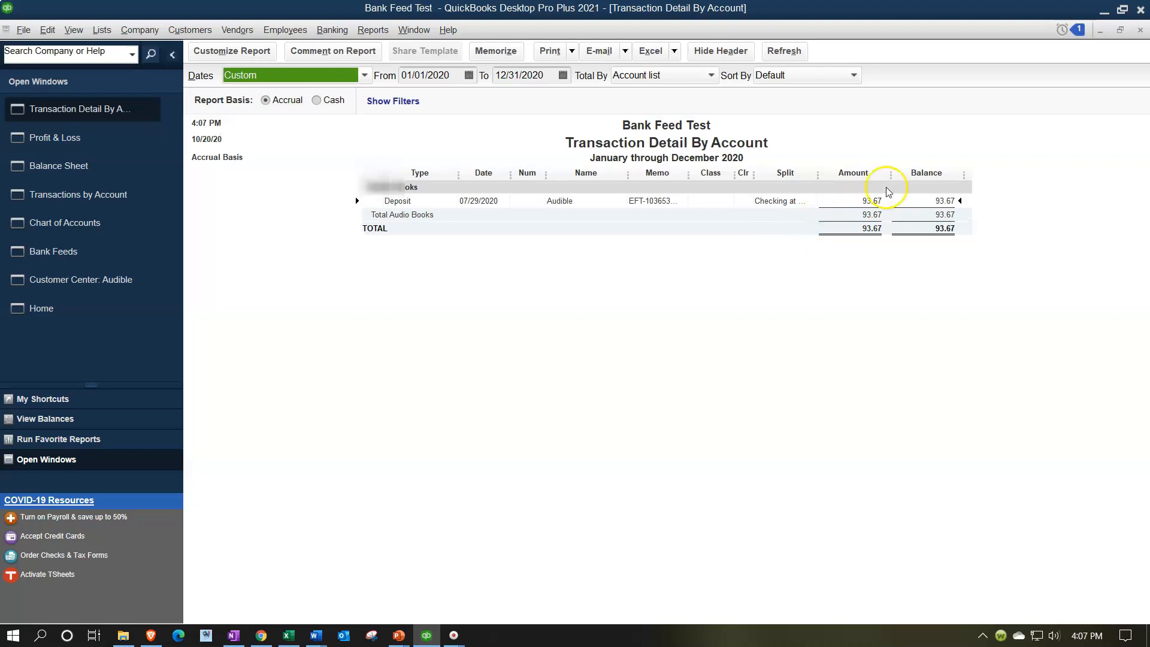
left_click(1139, 30)
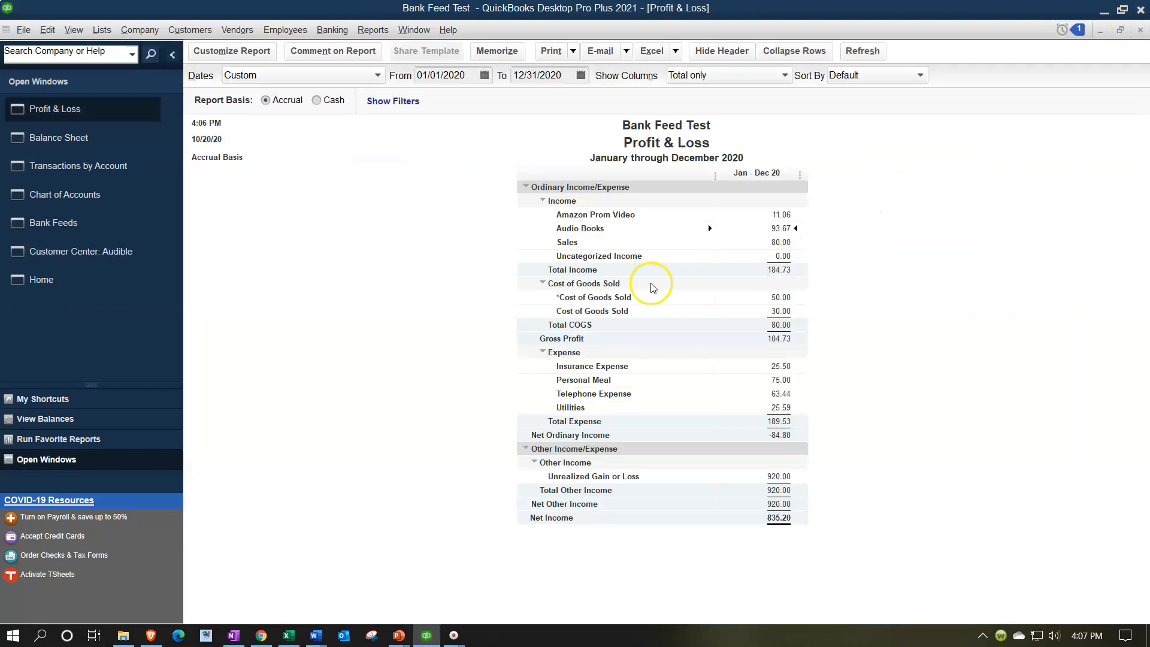
double_click(779, 255)
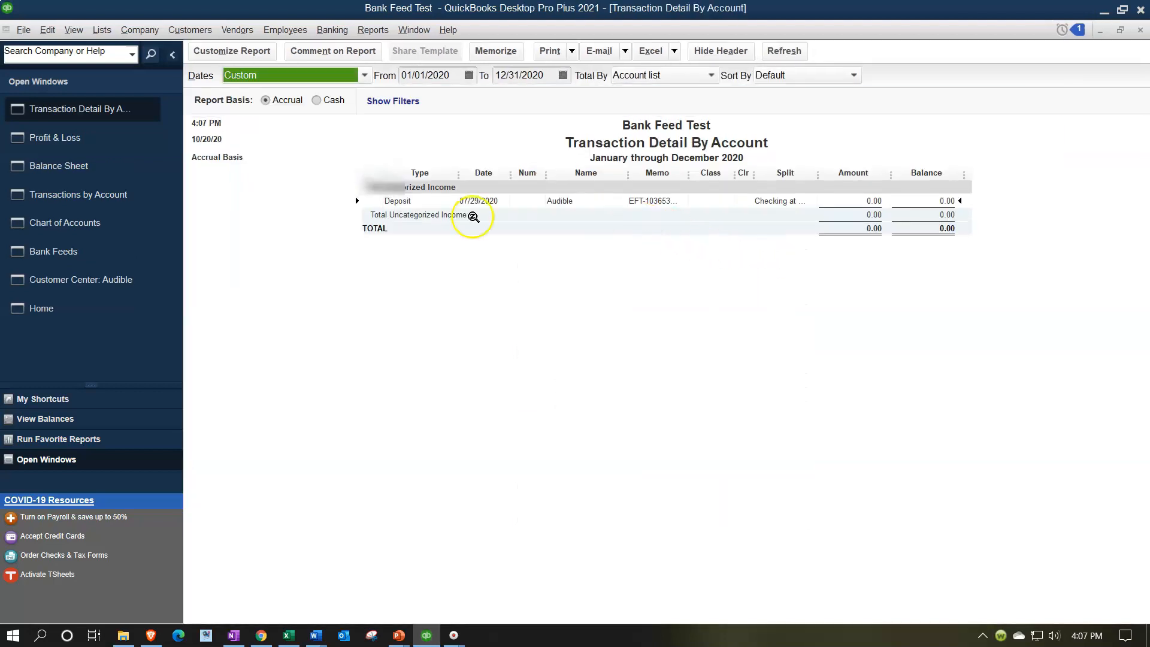
Open the Uncategorized Income deposit, delete its empty Uncategorized Income split line, save the deposit, and close the detail report.
double_click(873, 201)
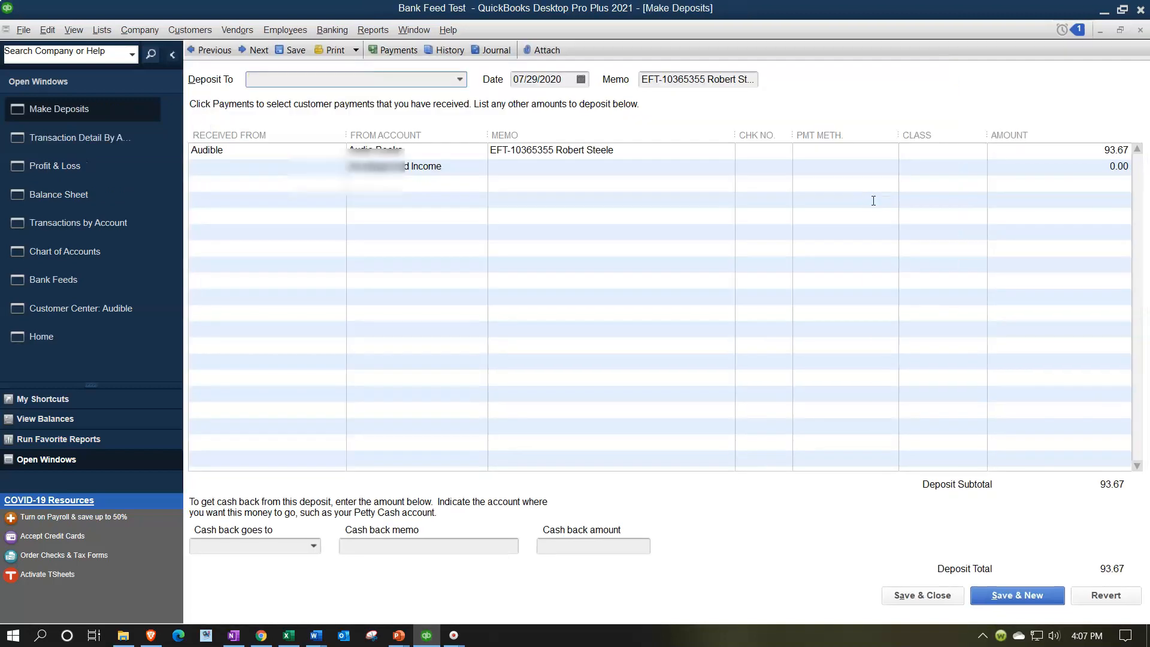
left_click(467, 163)
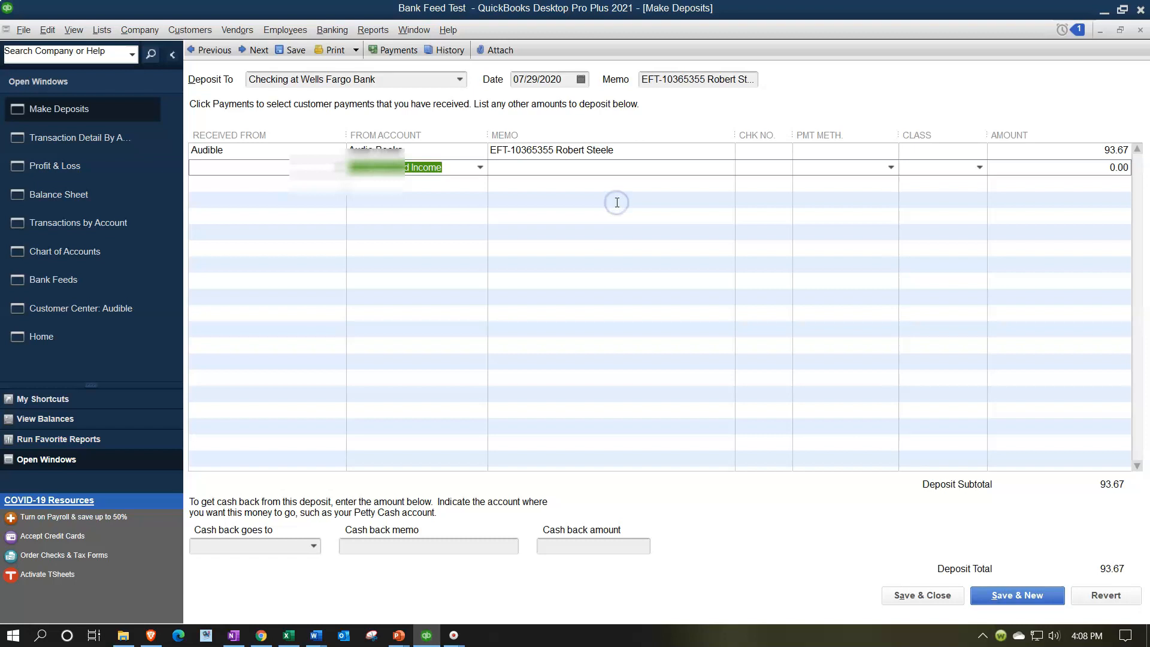
key("Delete")
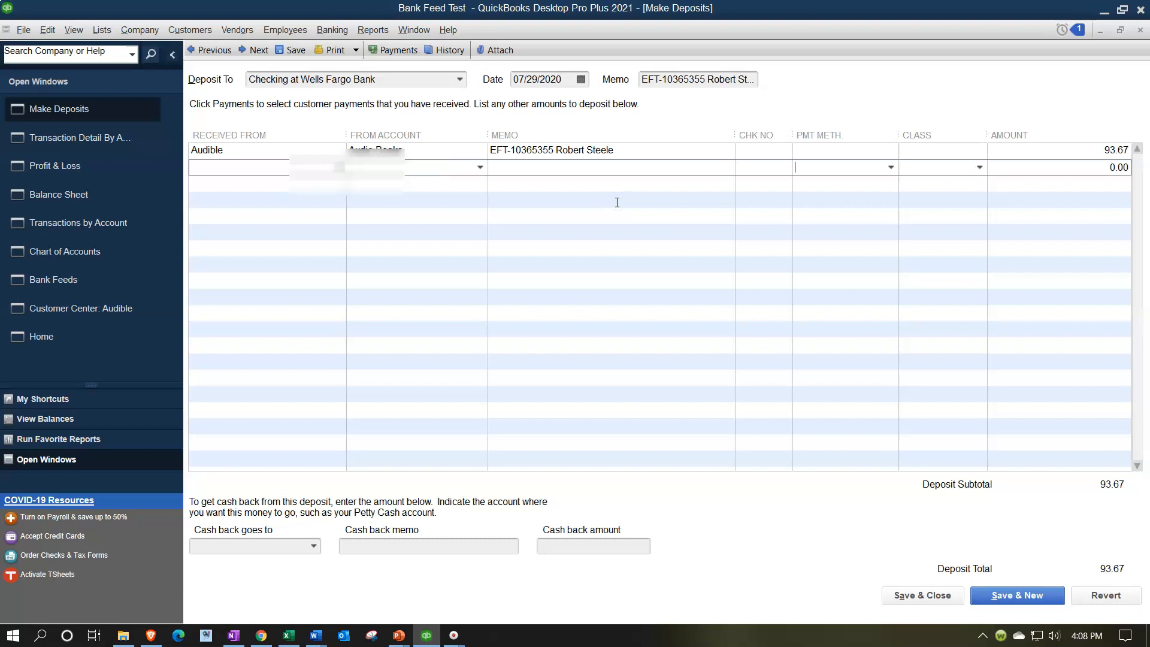
key("Delete")
key("Tab")
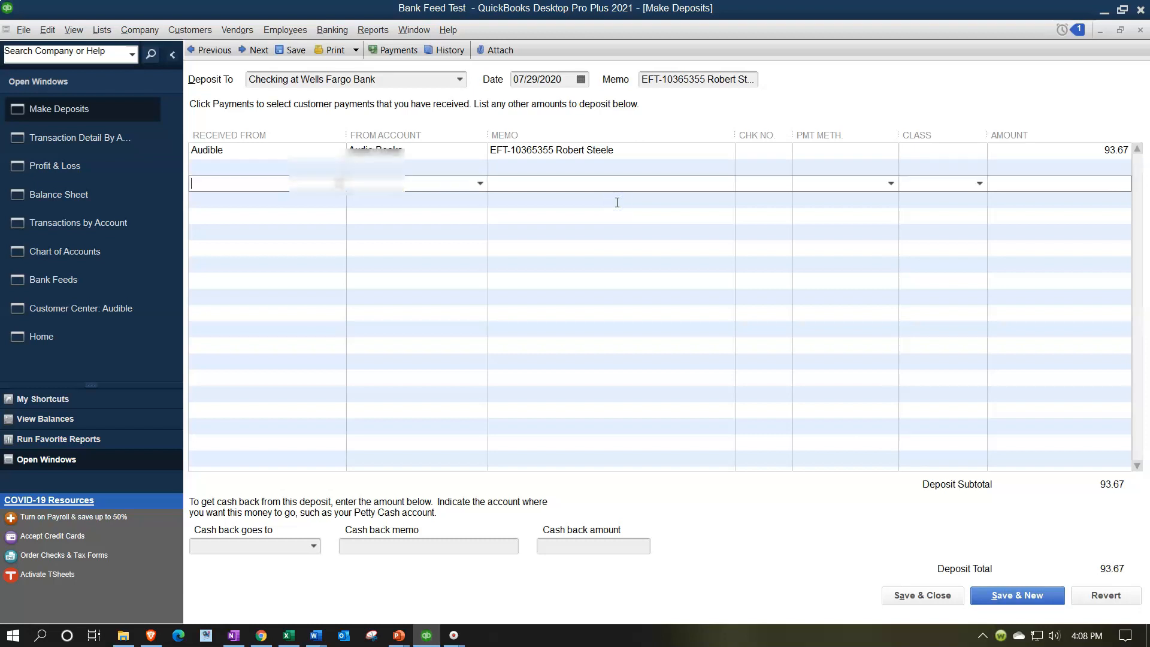
left_click(904, 596)
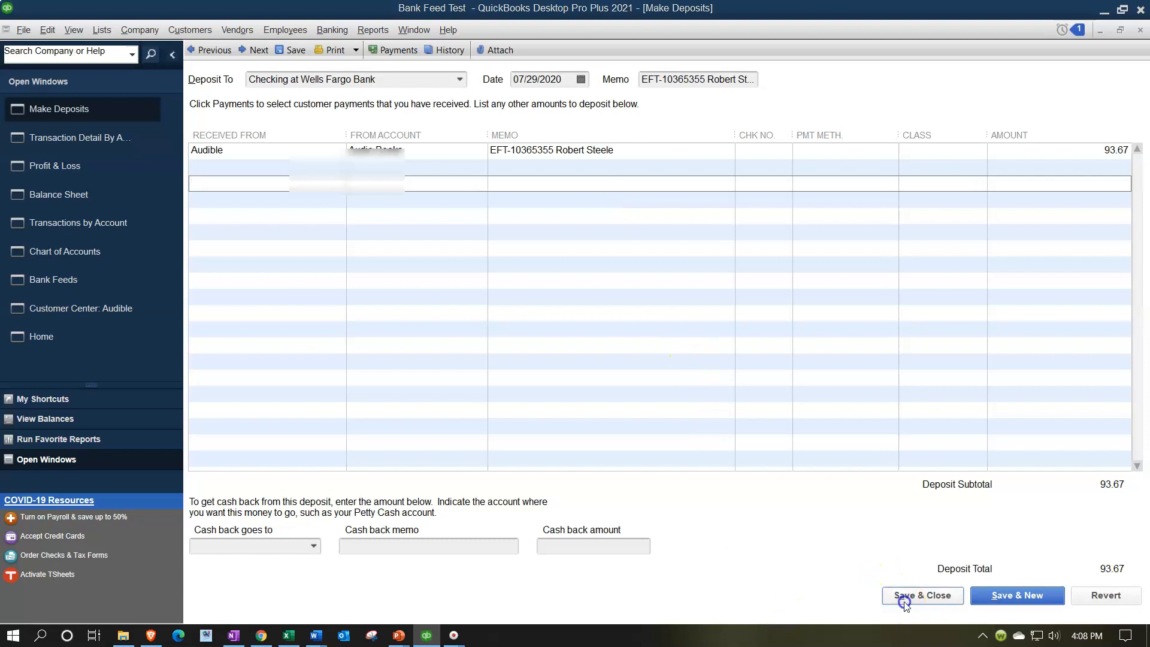
left_click(521, 206)
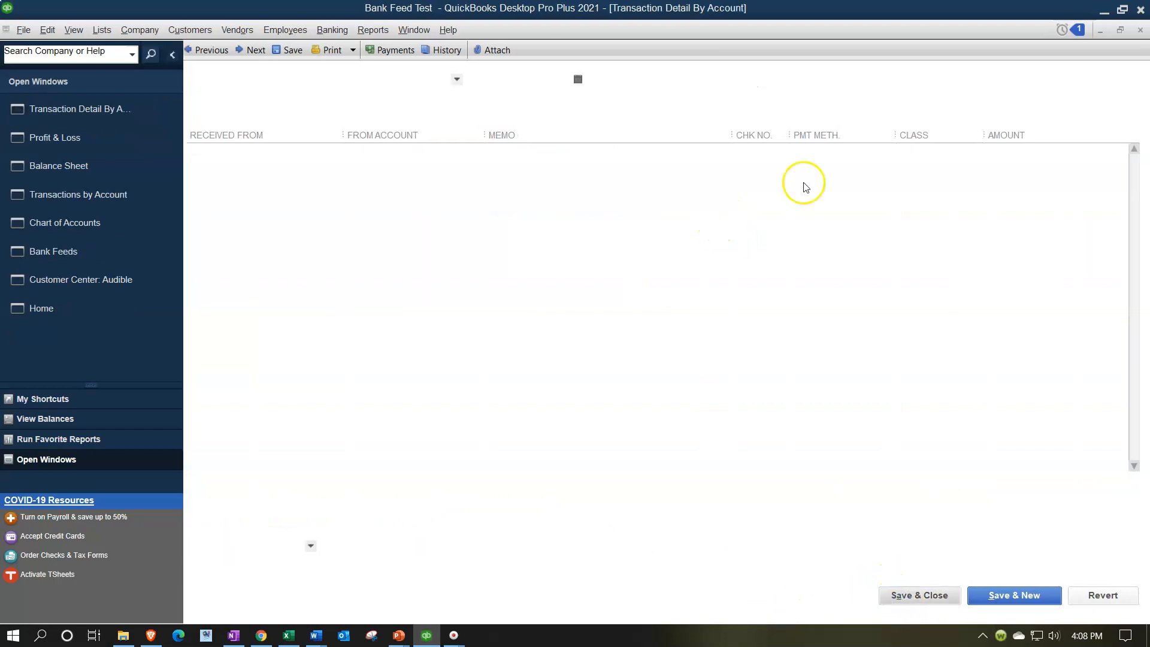
left_click(1140, 30)
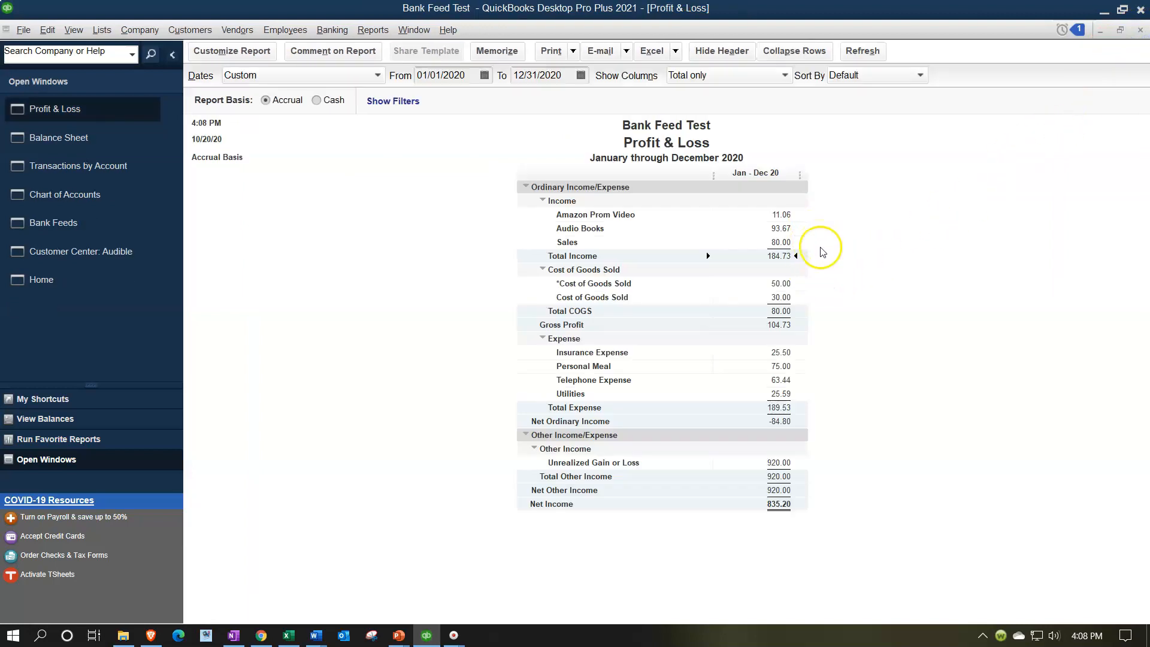
Check the Transactions by Account report, then review the Recognized and Unrecognized bank feed transactions.
left_click(92, 175)
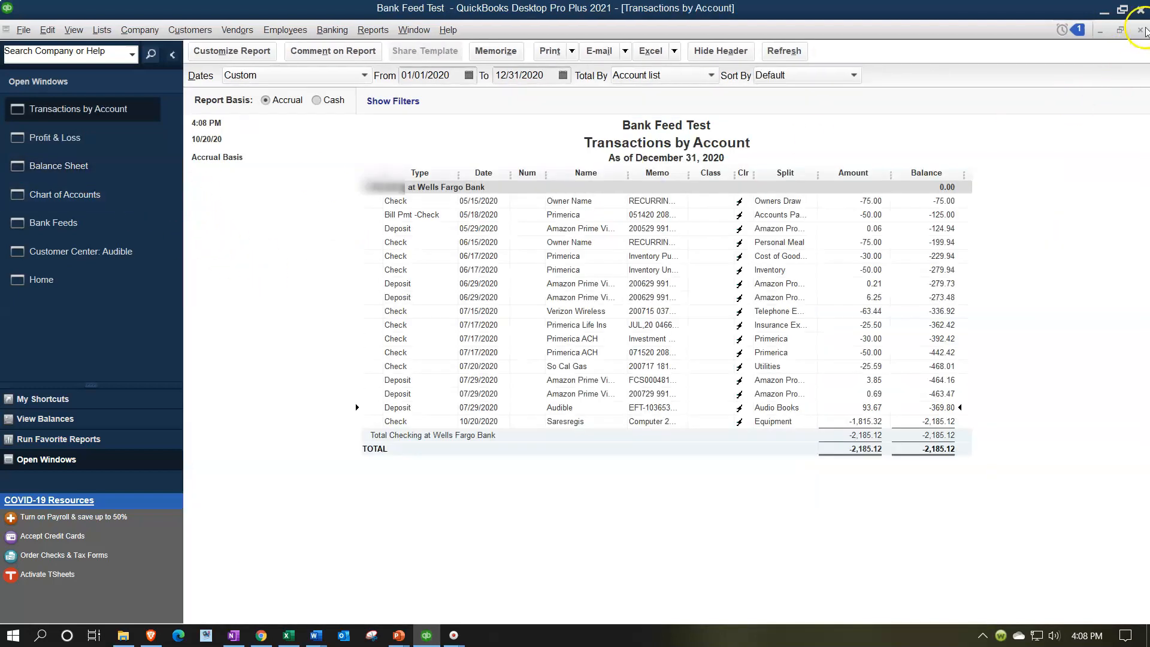
left_click(1141, 30)
left_click(60, 194)
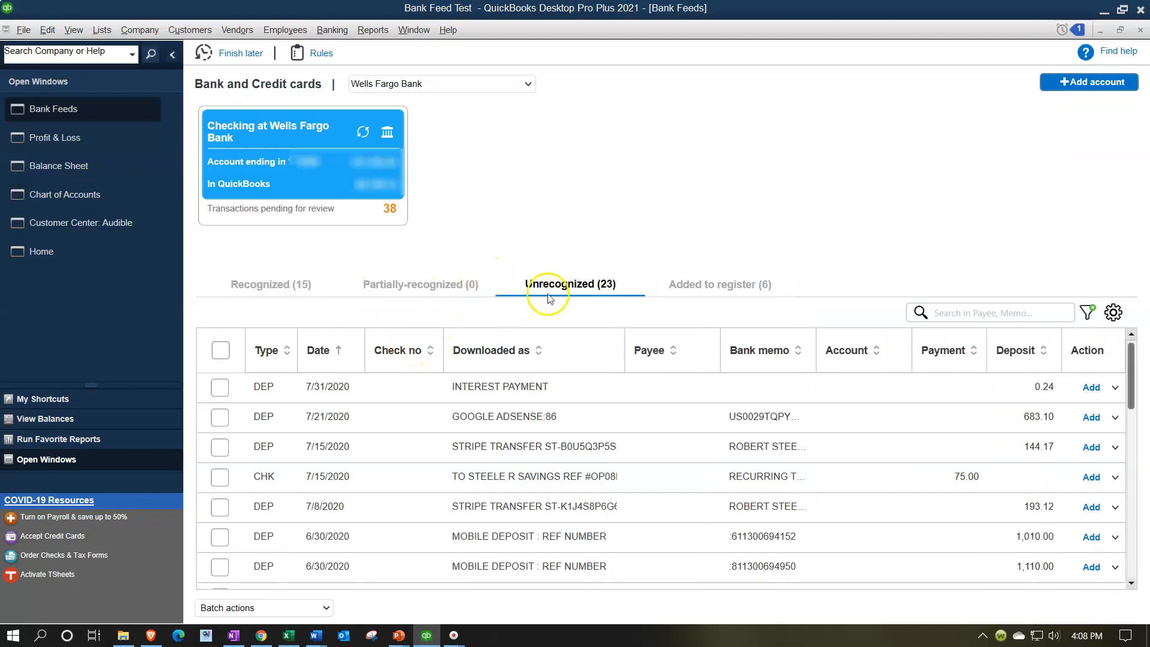
left_click(283, 288)
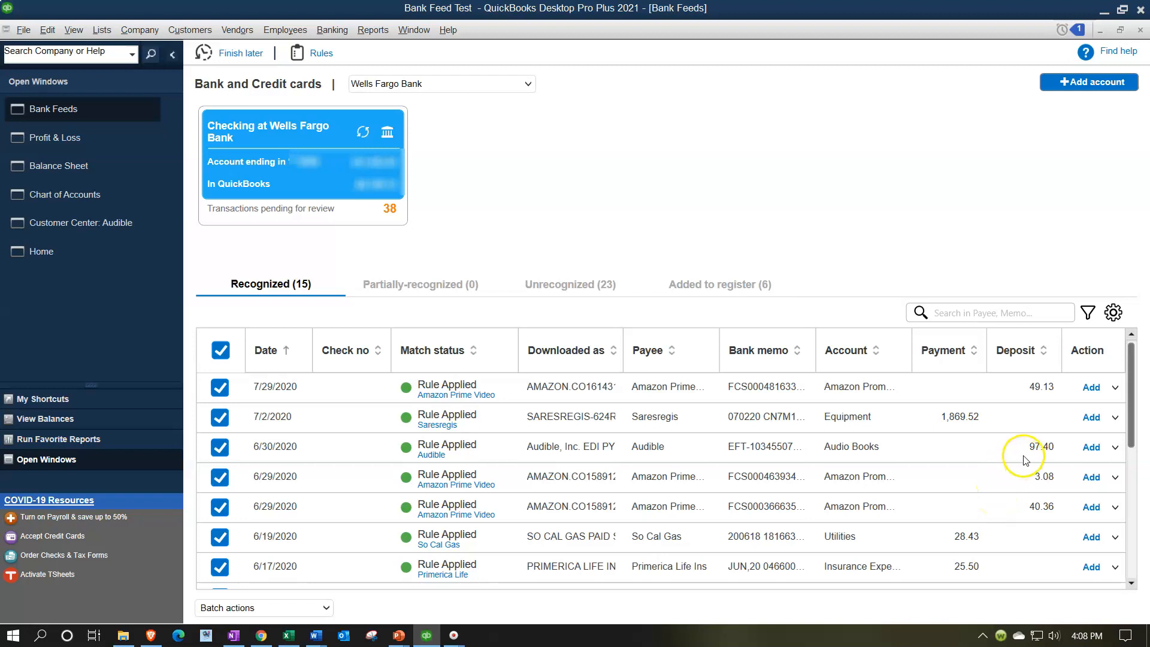
left_click(570, 289)
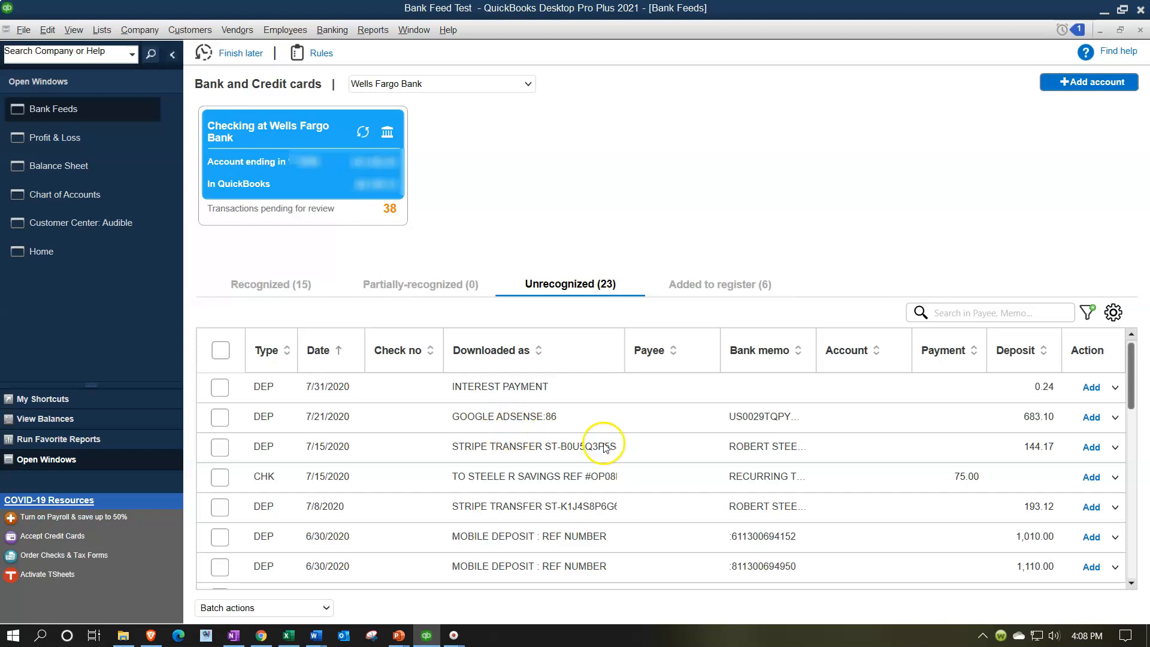
Add a new customer named Google with company name Google as payee of the GOOGLE ADSENSE:86 deposit.
left_click(654, 420)
left_click(658, 422)
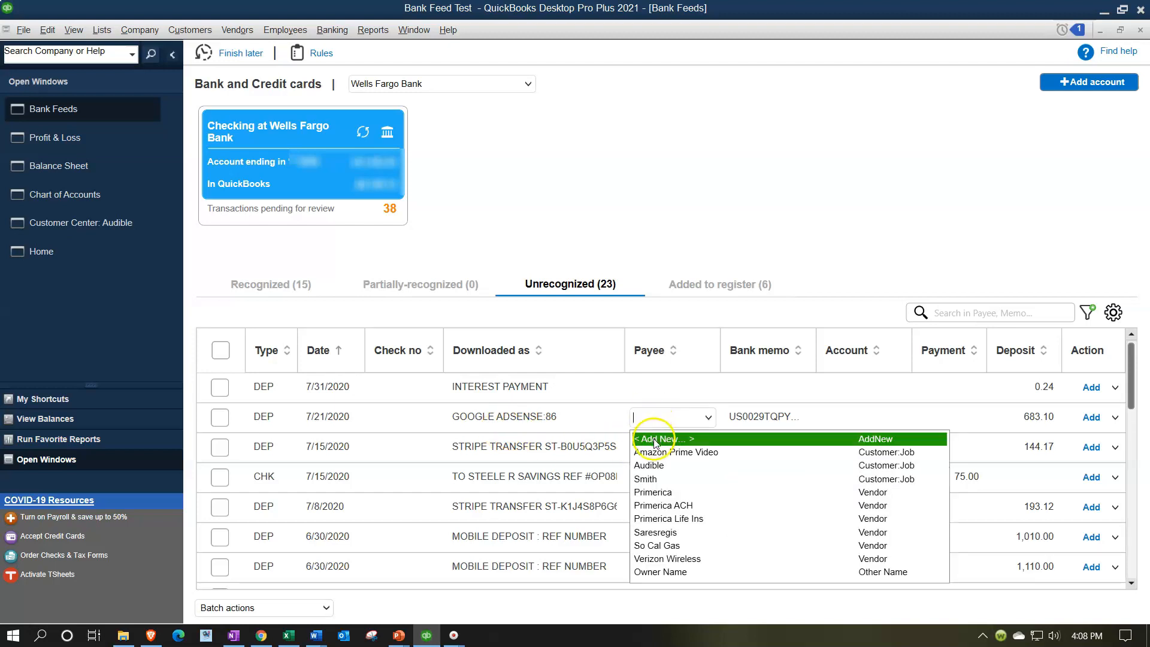
left_click(661, 440)
left_click(629, 243)
left_click(634, 301)
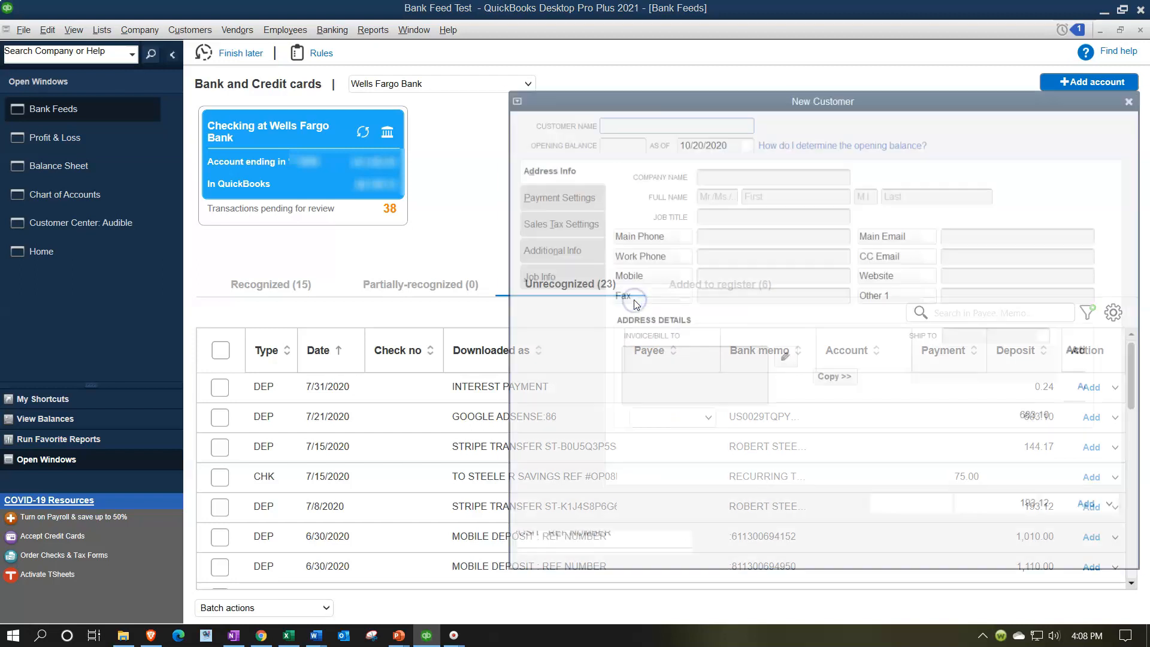
left_click_drag(652, 103, 761, 84)
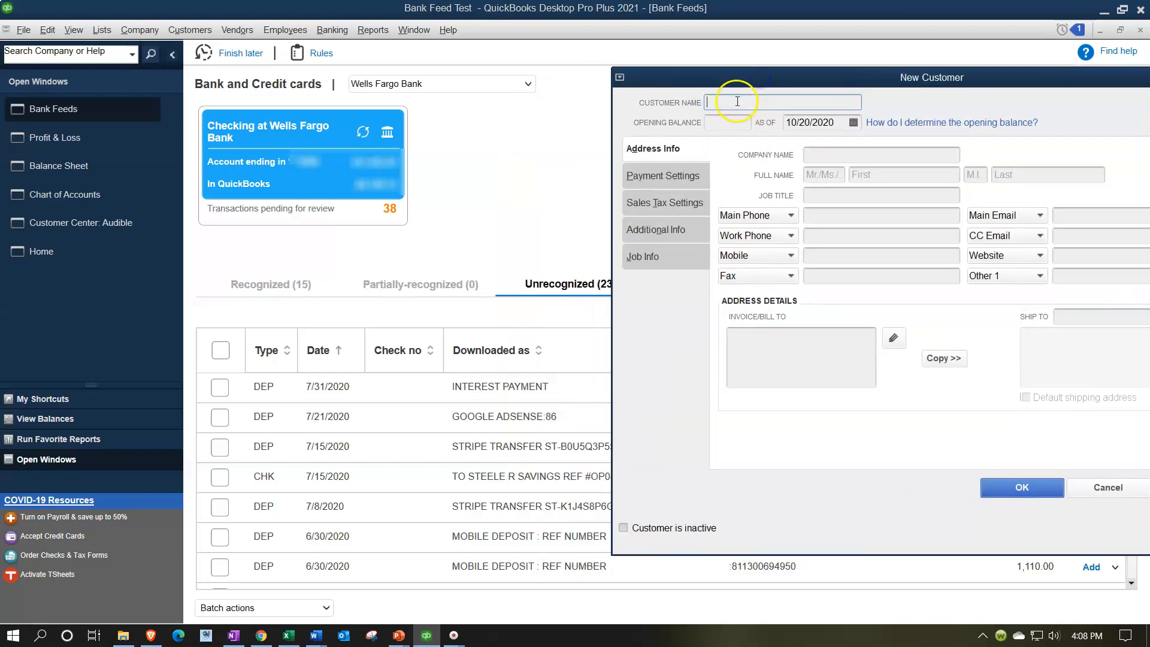
type("Google")
left_click(852, 154)
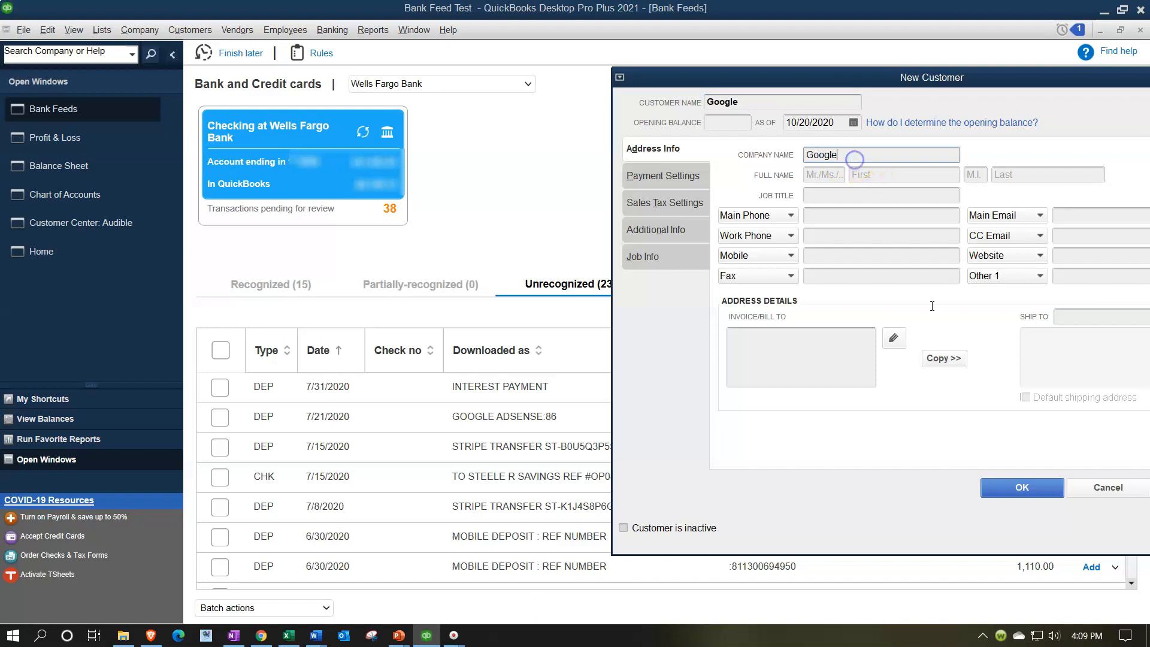
left_click(1047, 487)
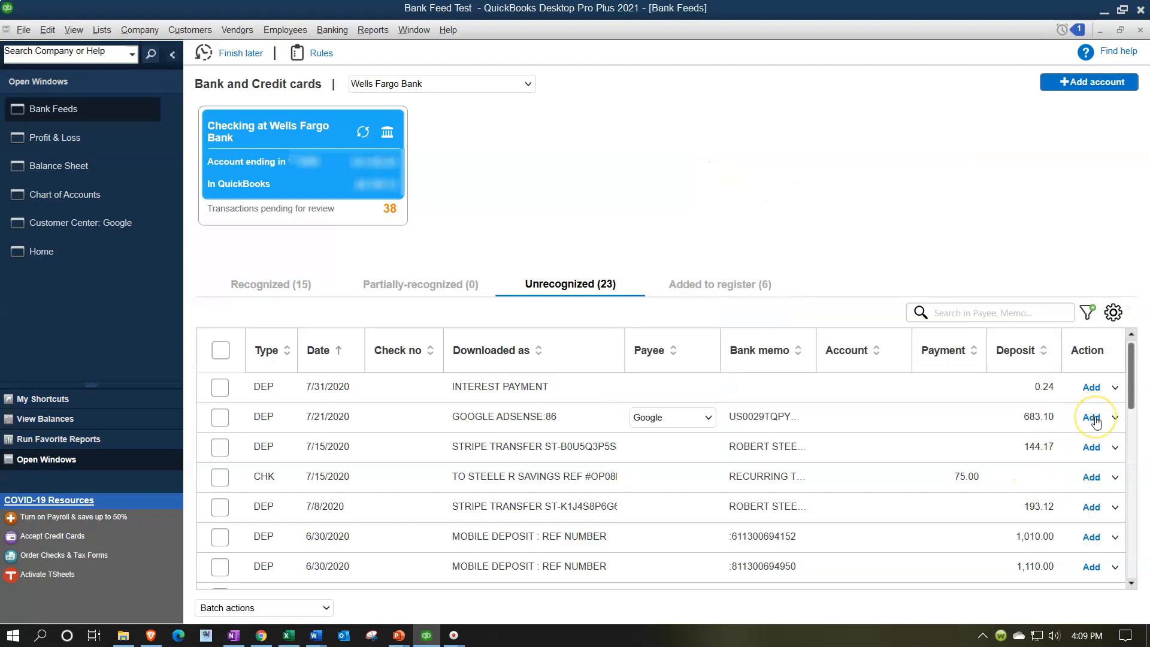
Create a new Income account named YouTube Income and assign it to the Google deposit.
left_click(864, 423)
left_click(896, 422)
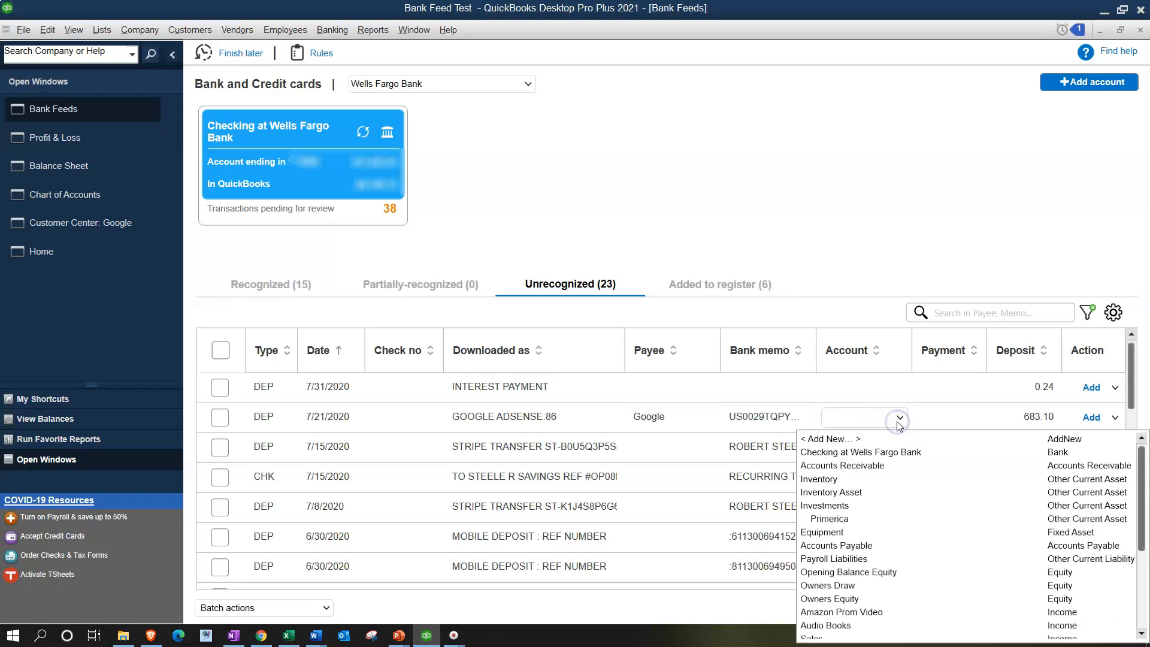
left_click(866, 440)
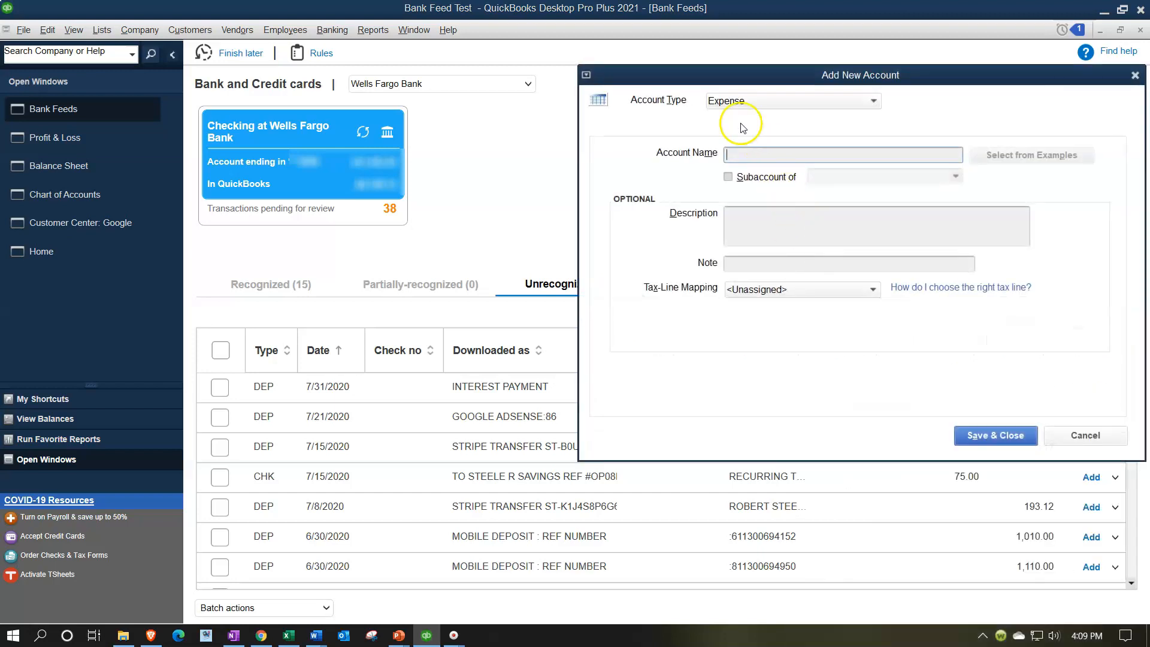
left_click(899, 132)
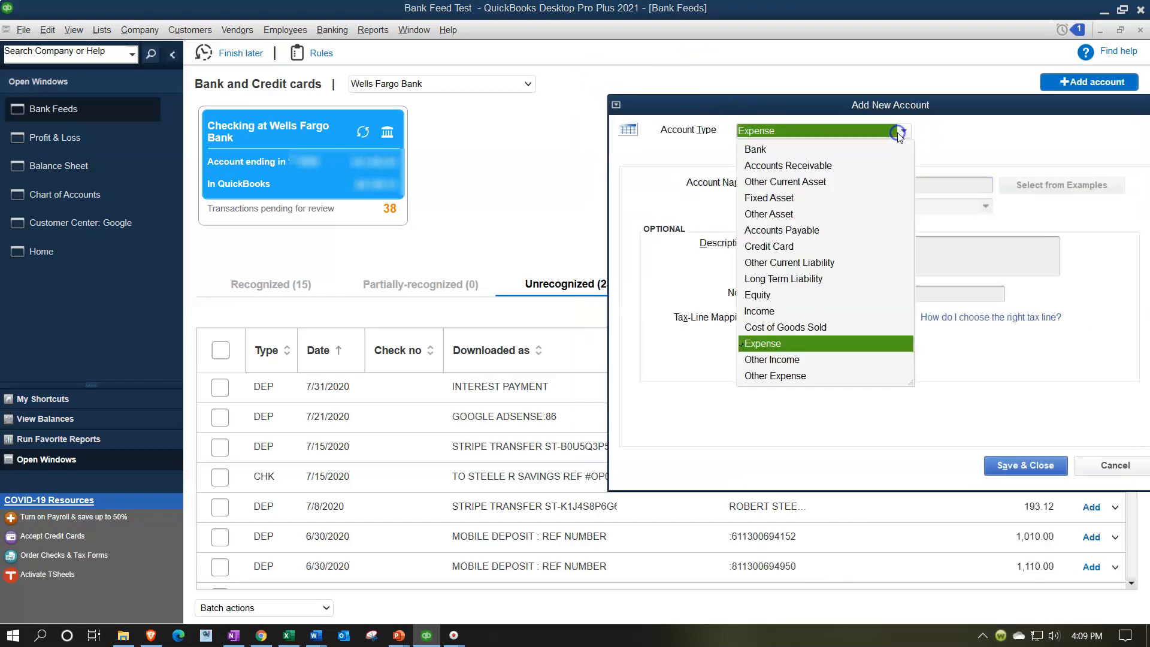
left_click(759, 311)
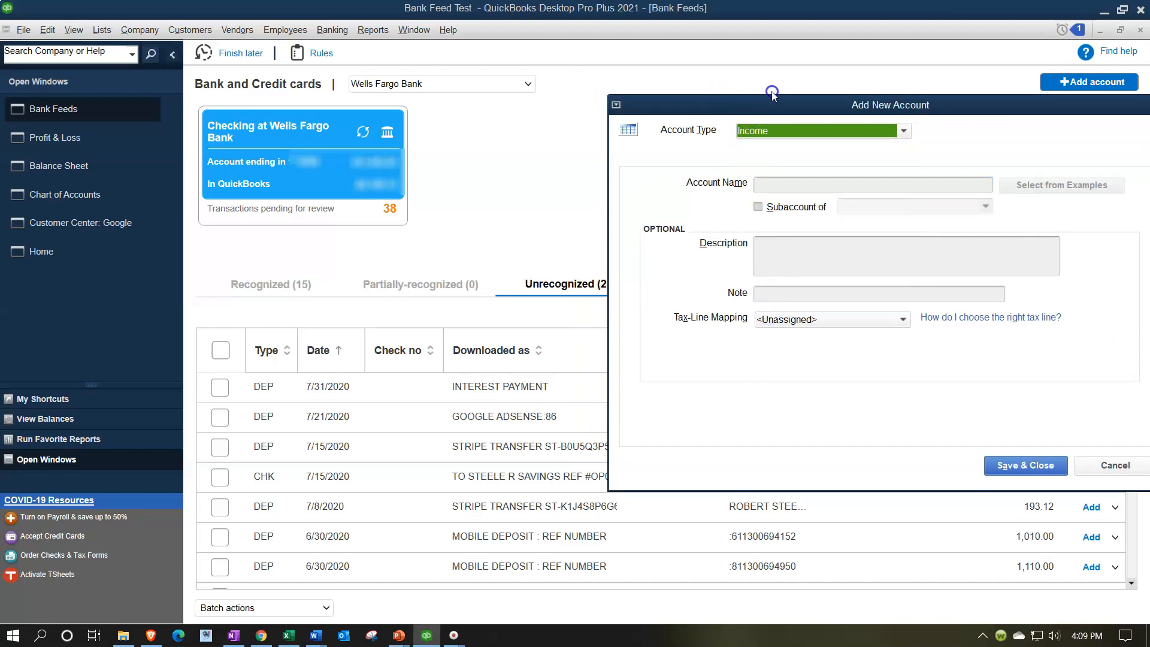
left_click(783, 182)
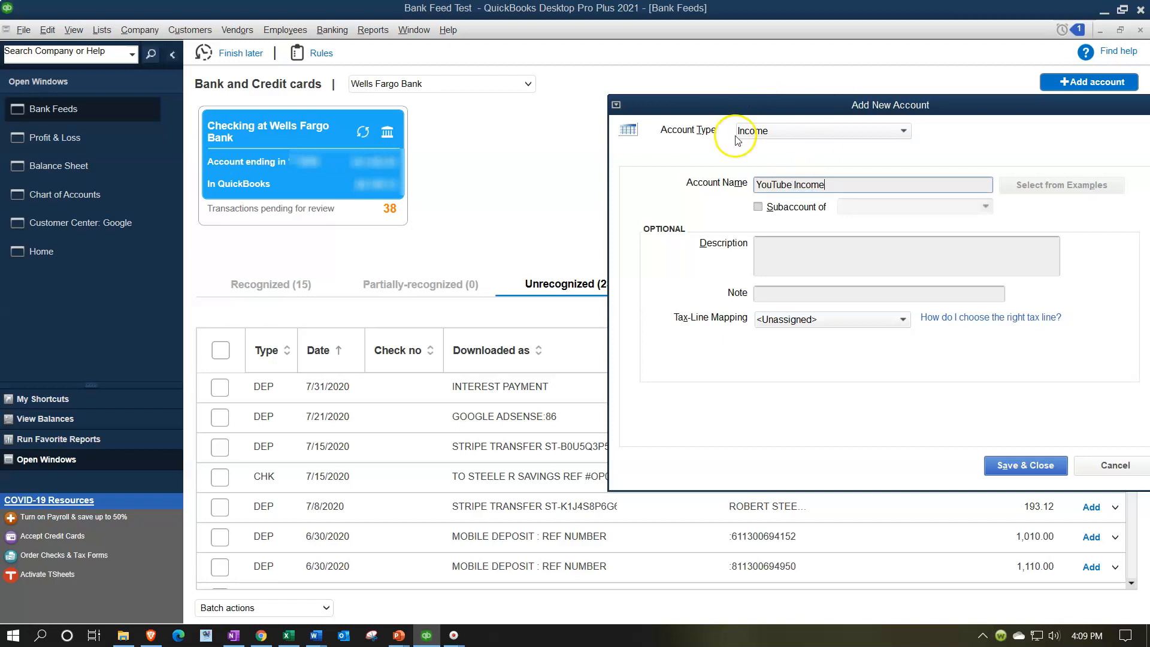
left_click(1007, 474)
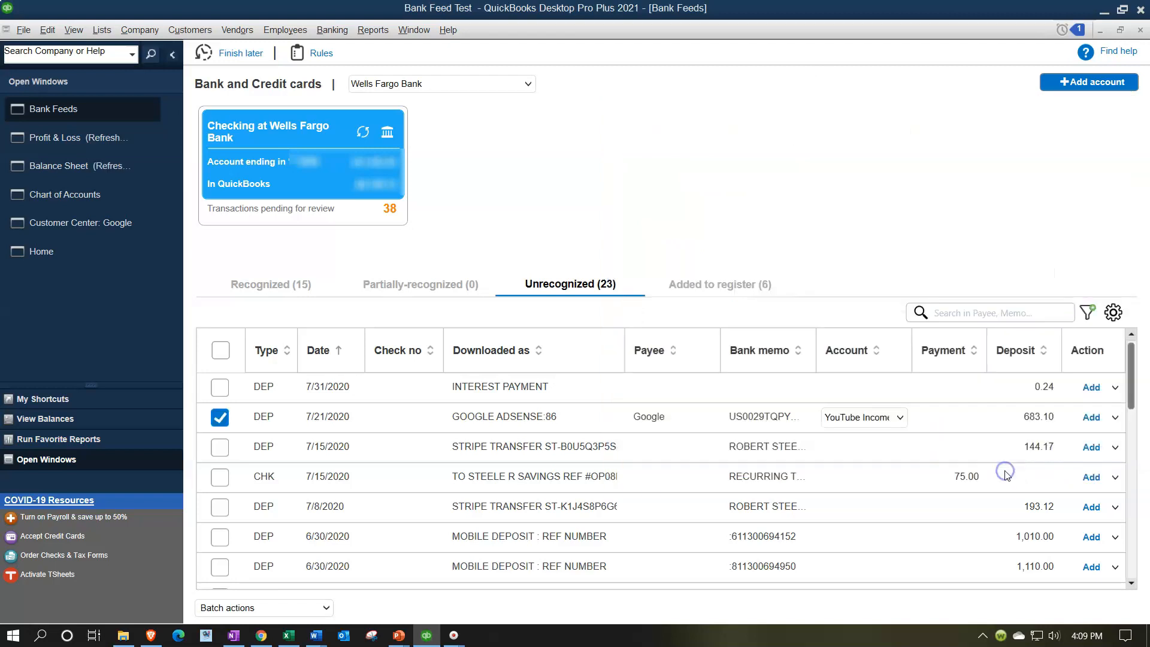
From the deposit's details, create a rule named Google Adsense where the Description contains GOOGLE ADSENSE, and save it.
left_click(1114, 418)
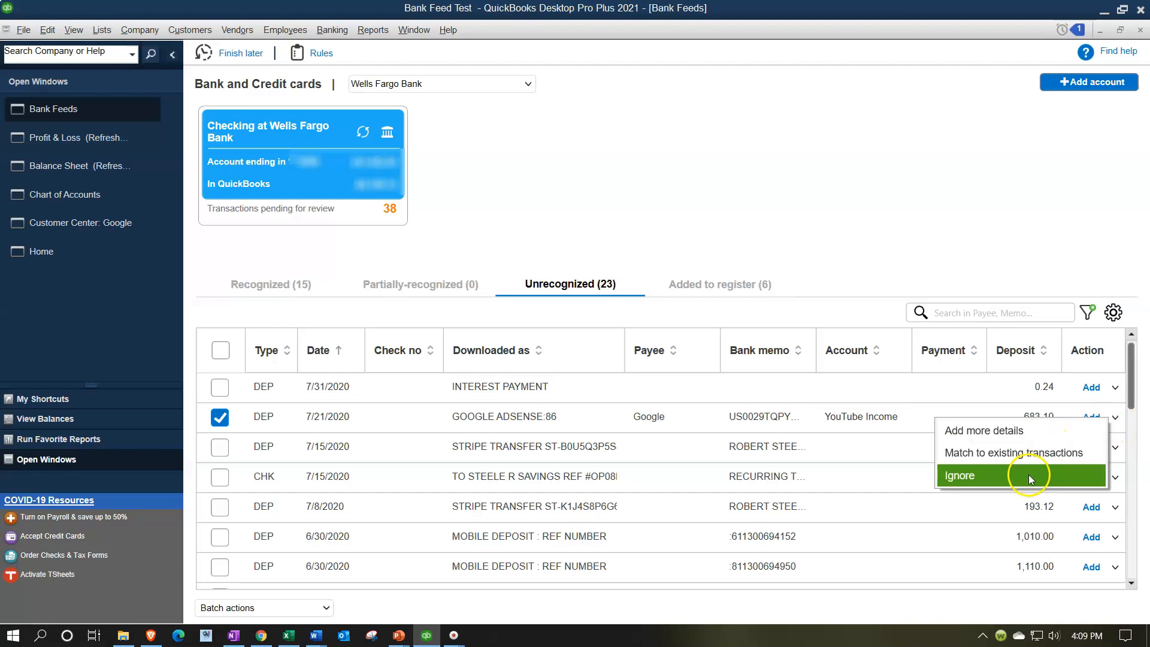
left_click(994, 431)
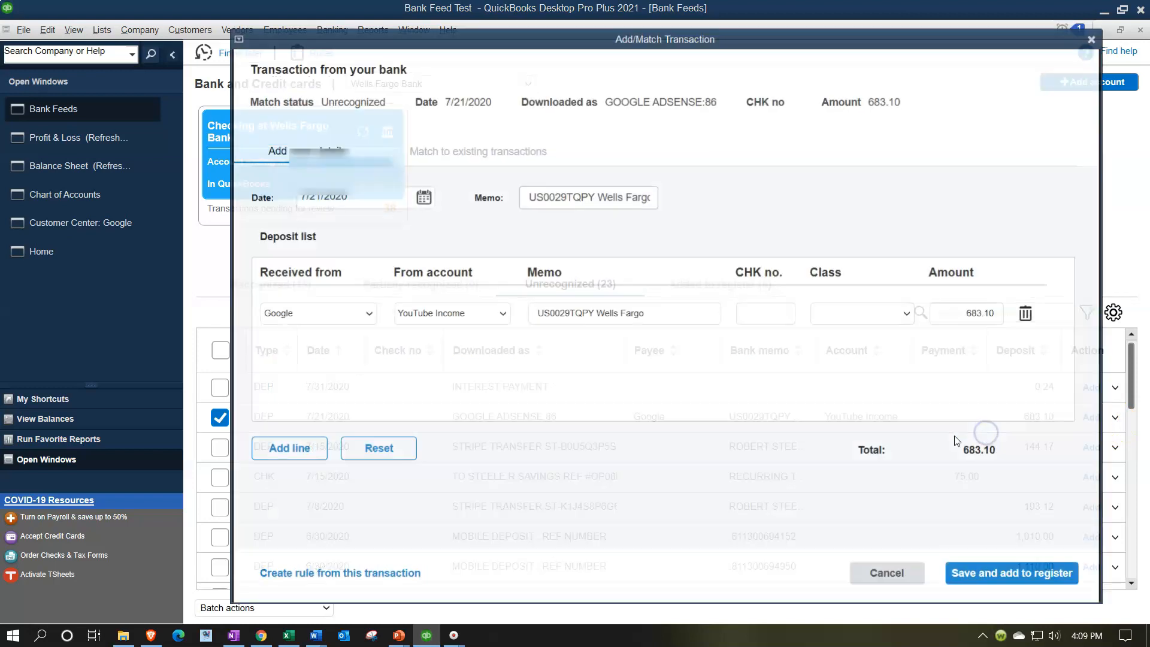
left_click(368, 576)
left_click(463, 82)
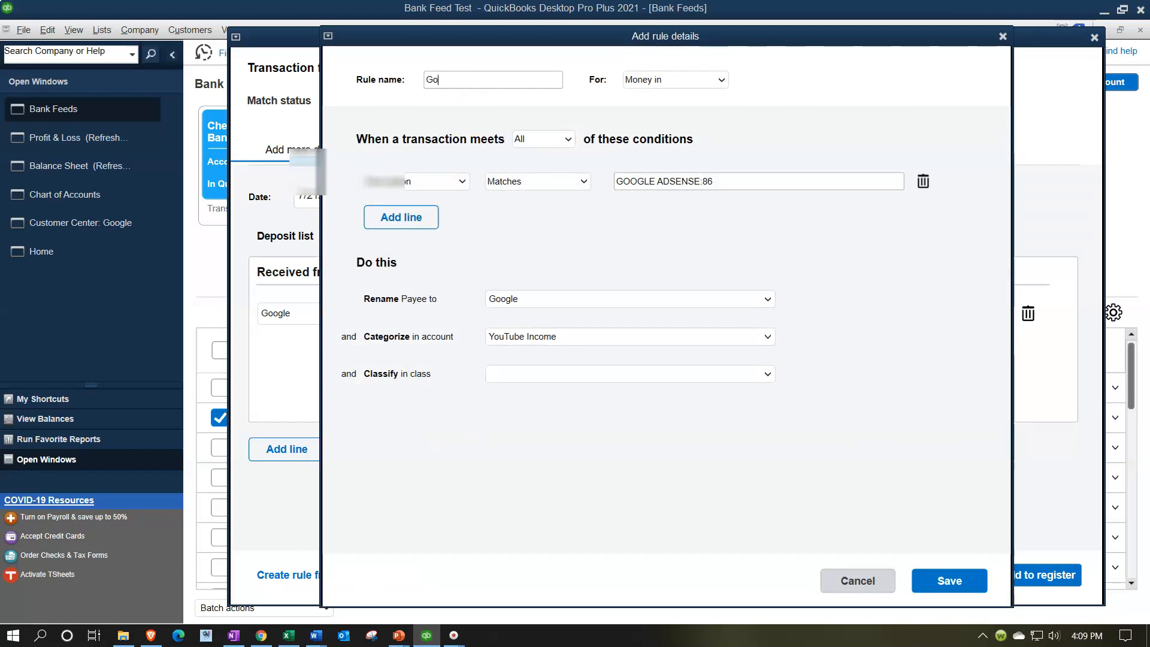
type("Google Adsense")
key("Tab")
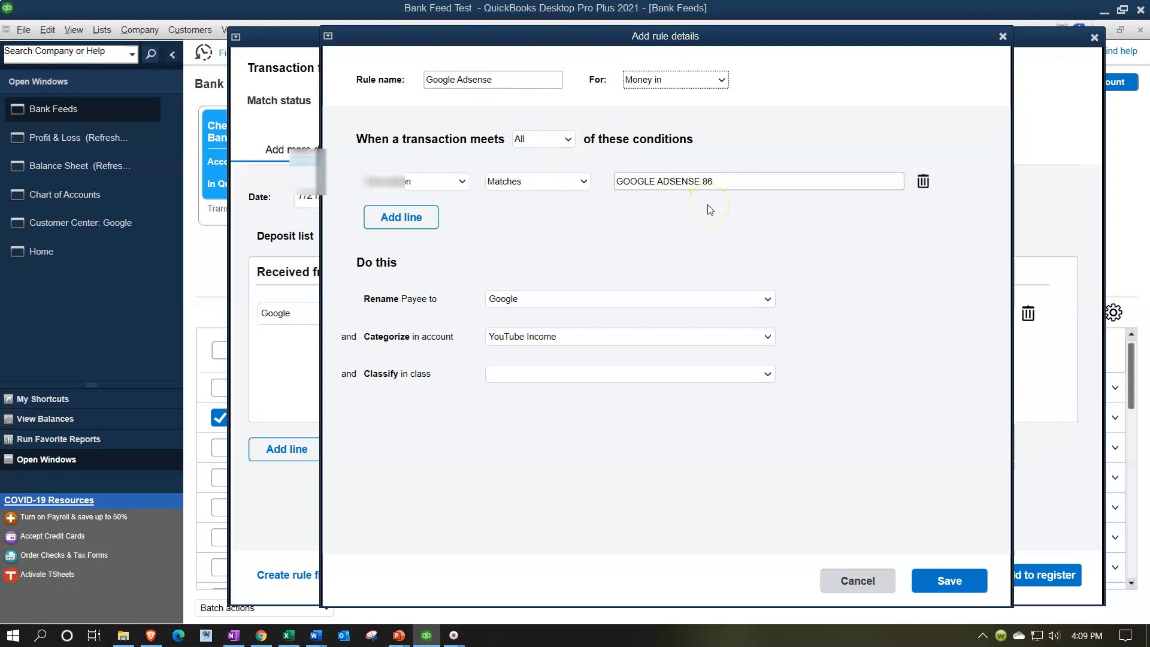
left_click(557, 181)
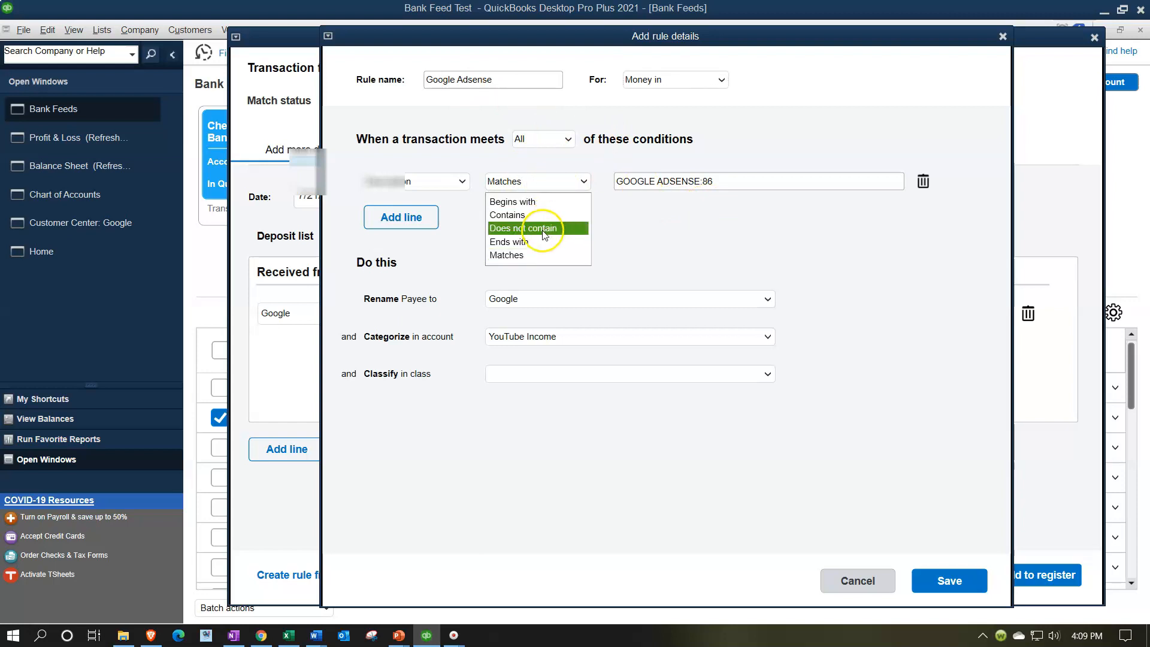
left_click(538, 217)
left_click(765, 179)
key("BackSpace")
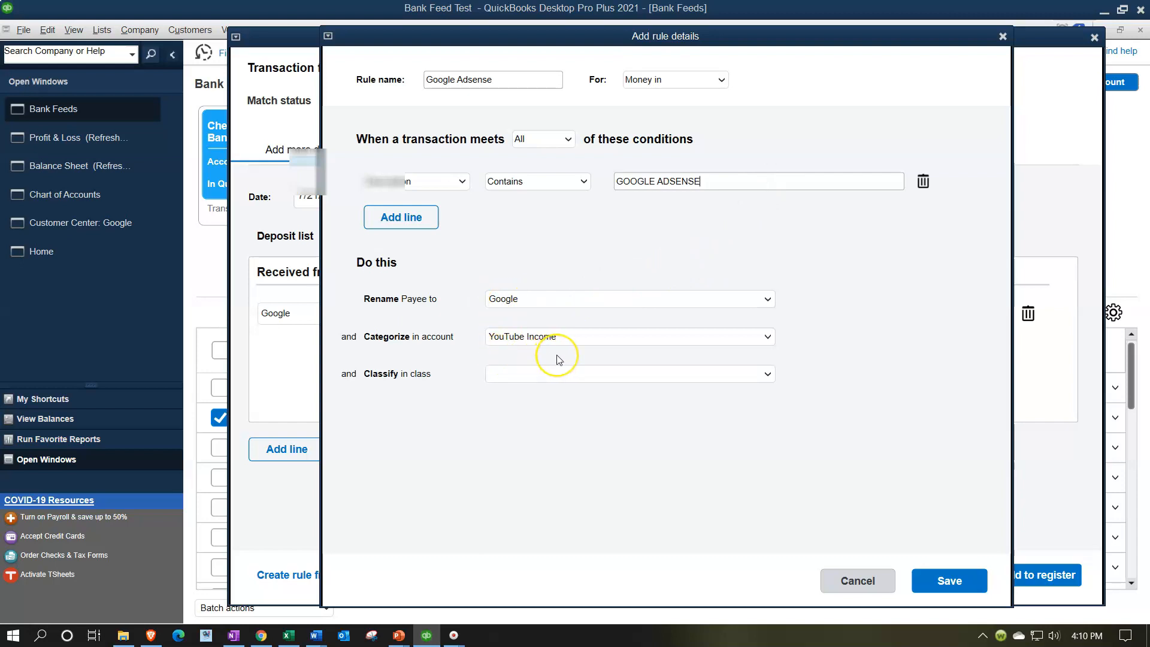
left_click(943, 578)
Save the Google deposit and add it to the register, accepting the past-transaction change.
left_click(988, 575)
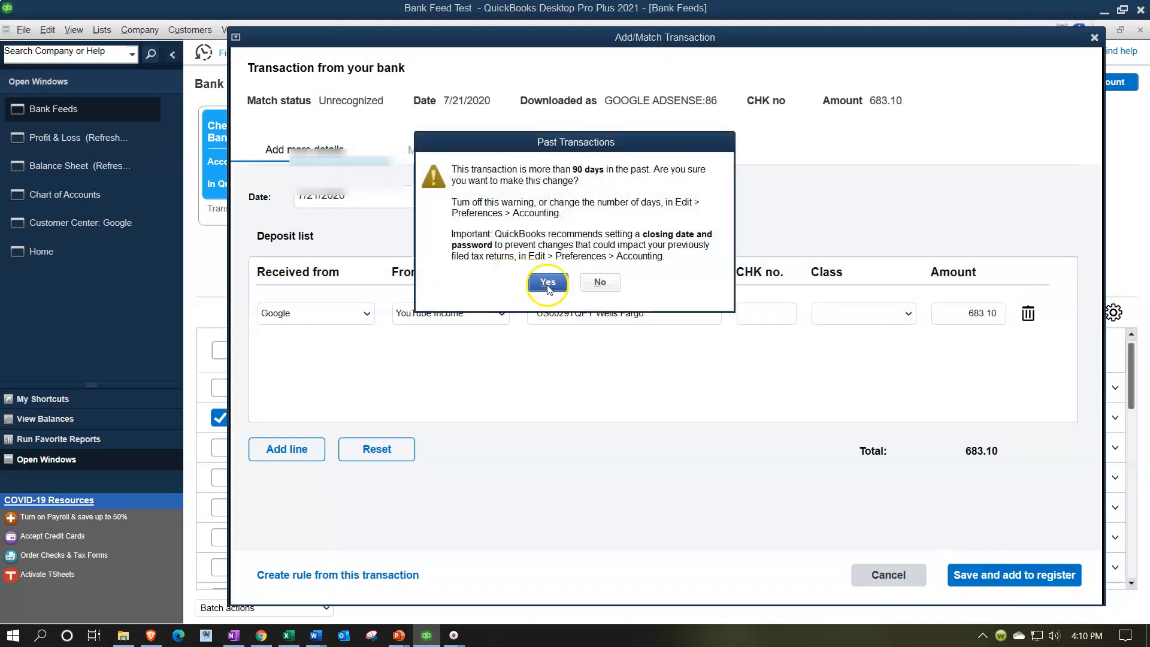
left_click(545, 283)
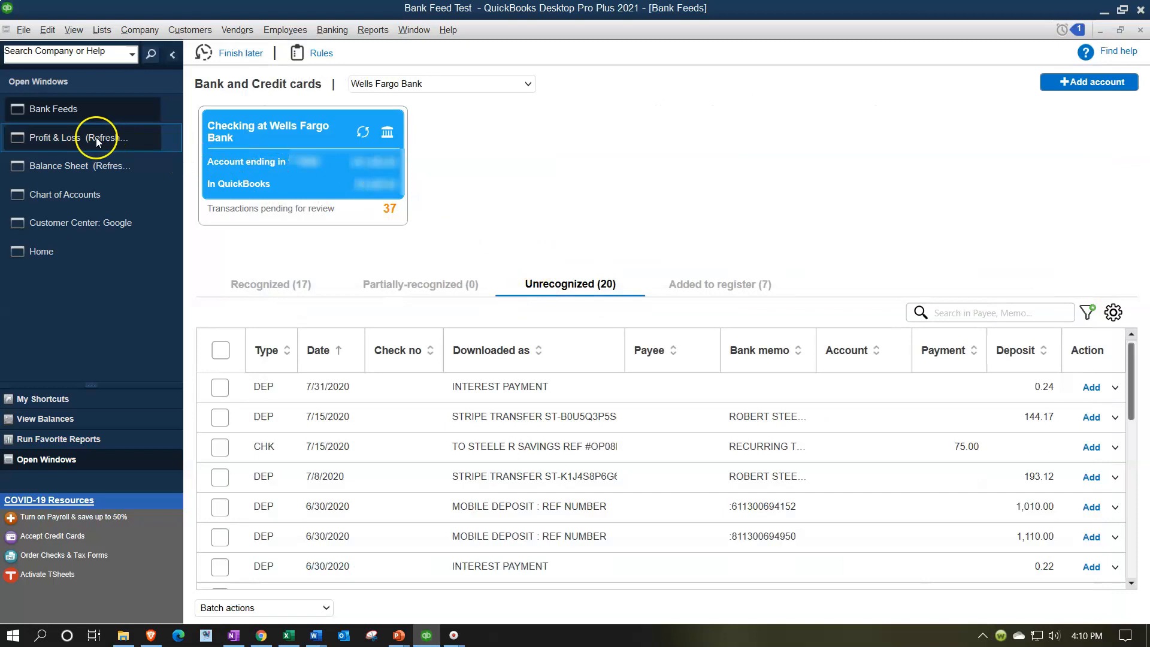
Refresh the Balance Sheet, drill into the Wells Fargo checking balance to check the Google deposit, then close it and open the Profit & Loss.
left_click(77, 165)
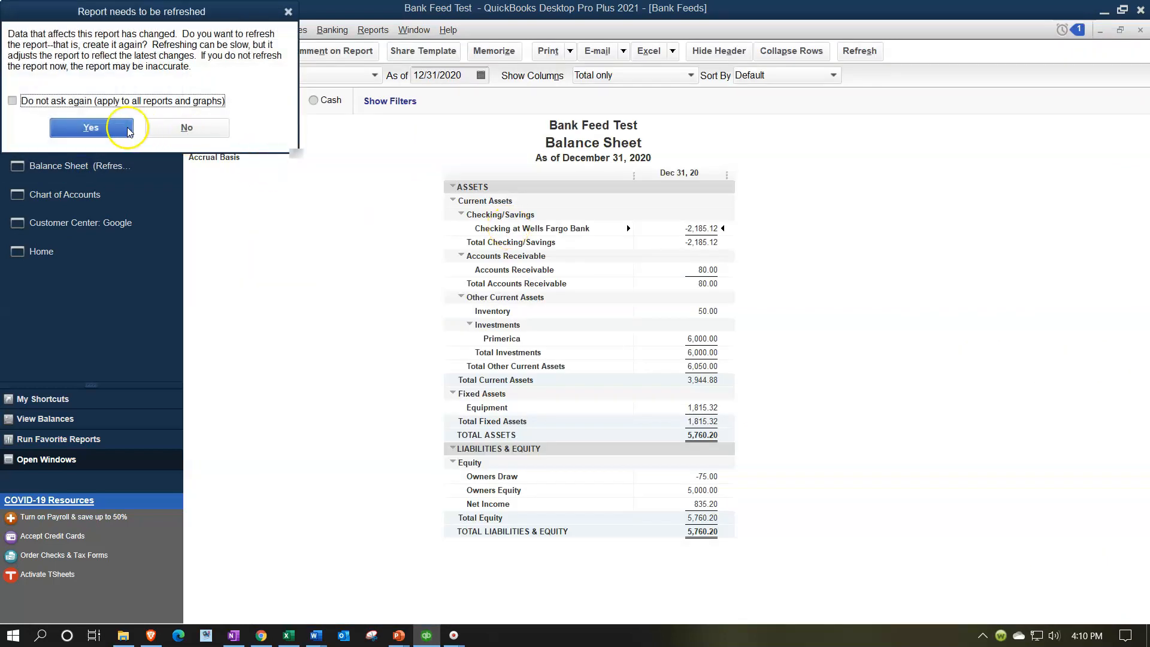
left_click(107, 127)
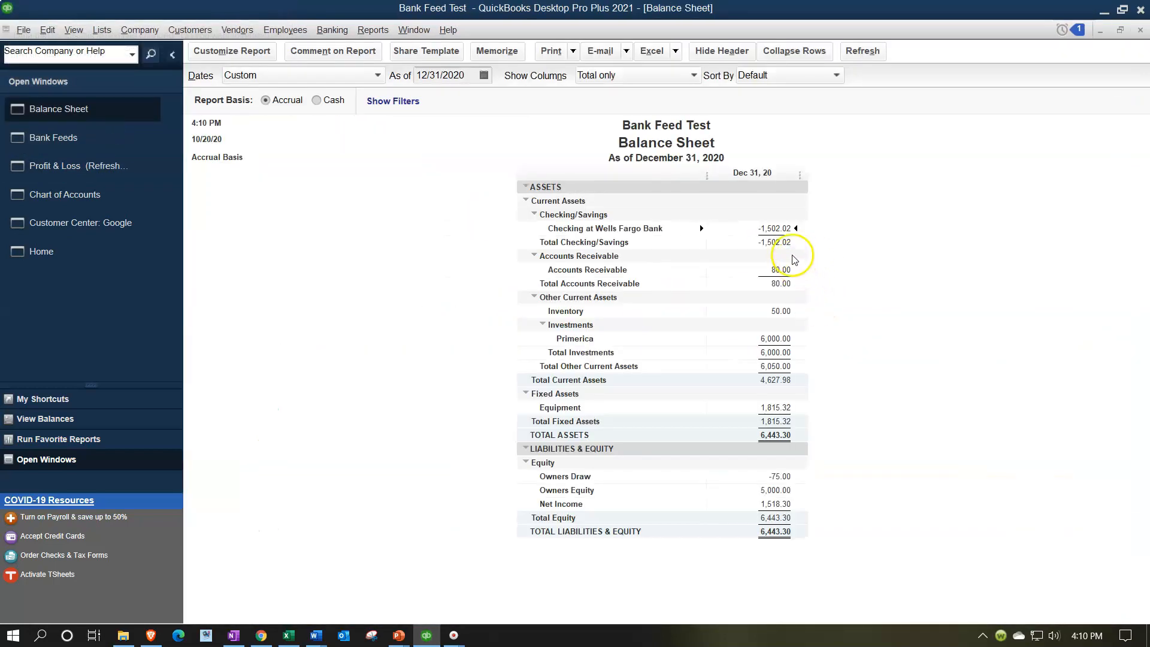
double_click(777, 228)
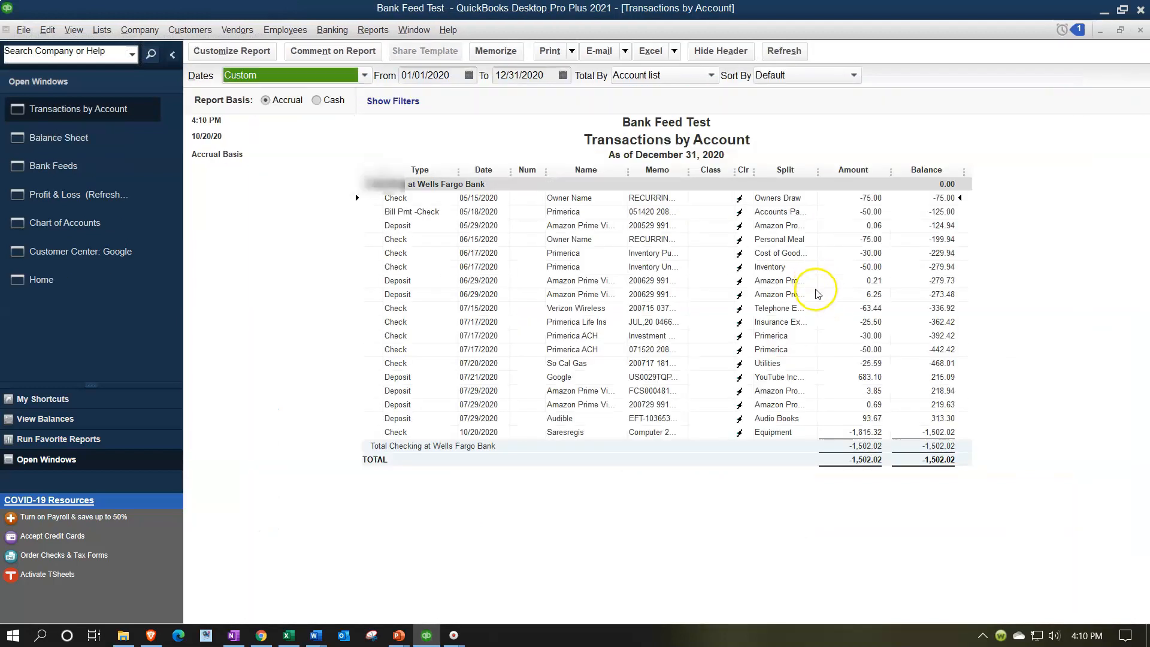
left_click(862, 378)
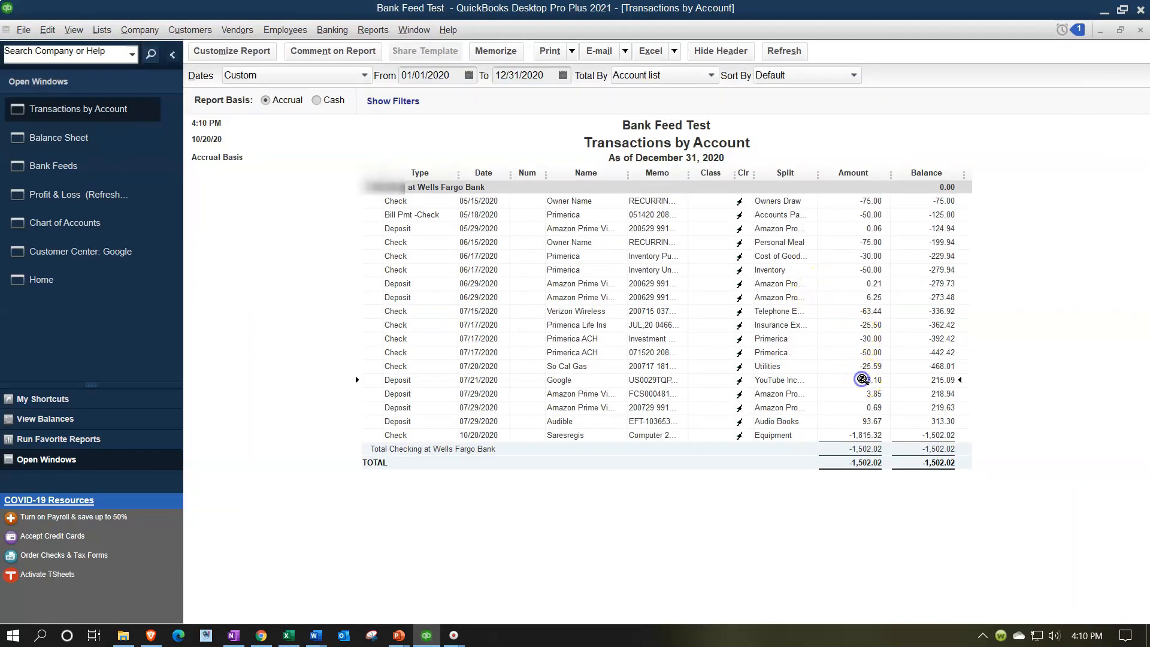
left_click(1140, 30)
left_click(111, 176)
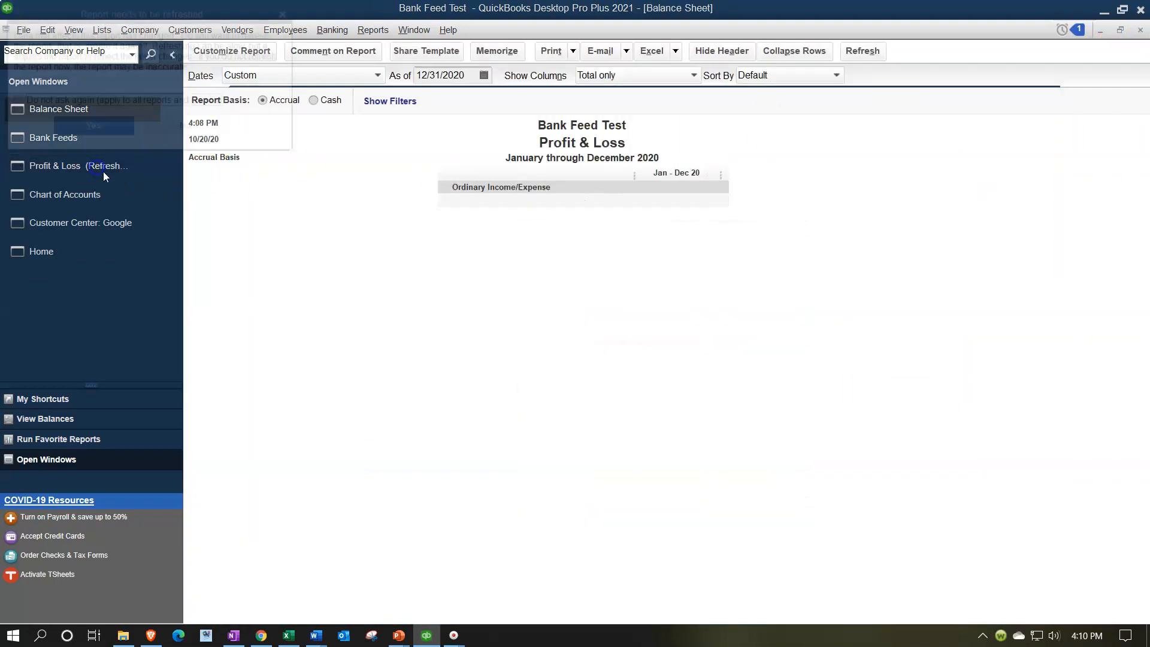
Review the refreshed Profit & Loss, then open the bank feed's Unrecognized transactions list and scroll through it.
left_click(89, 128)
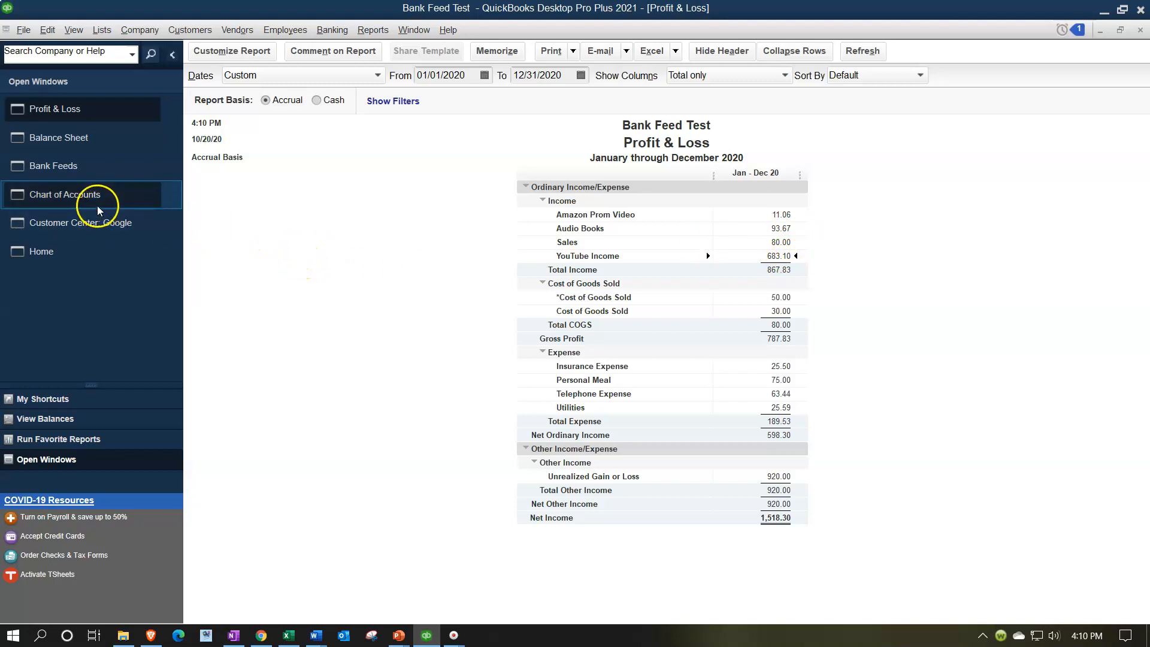
left_click(74, 162)
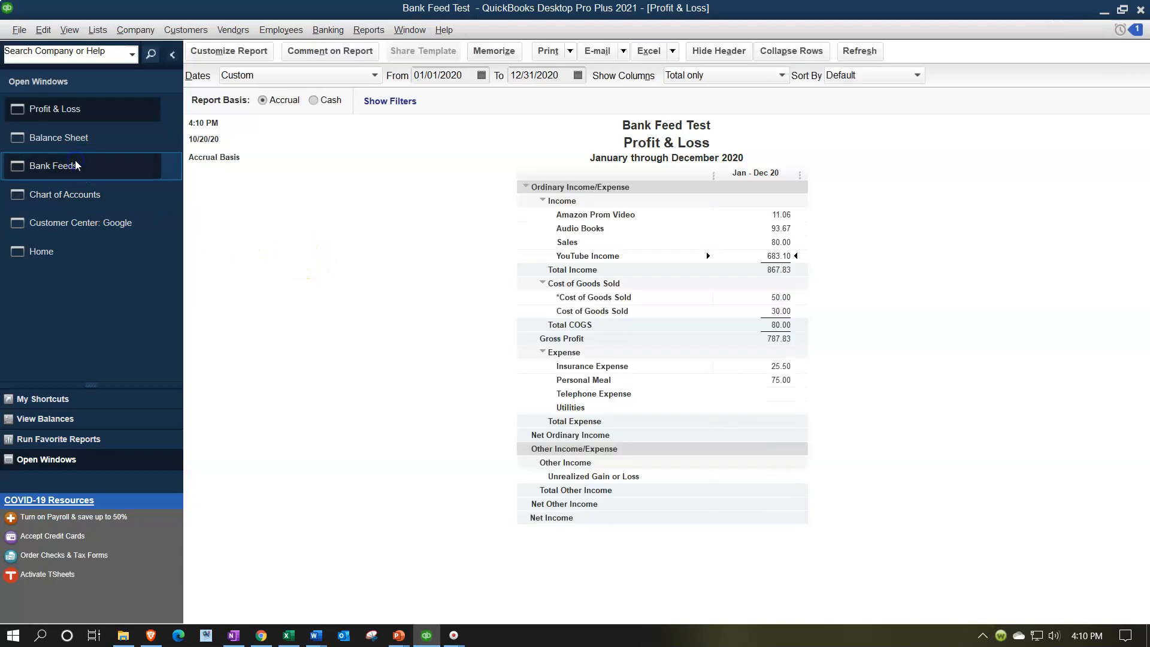
left_click(283, 286)
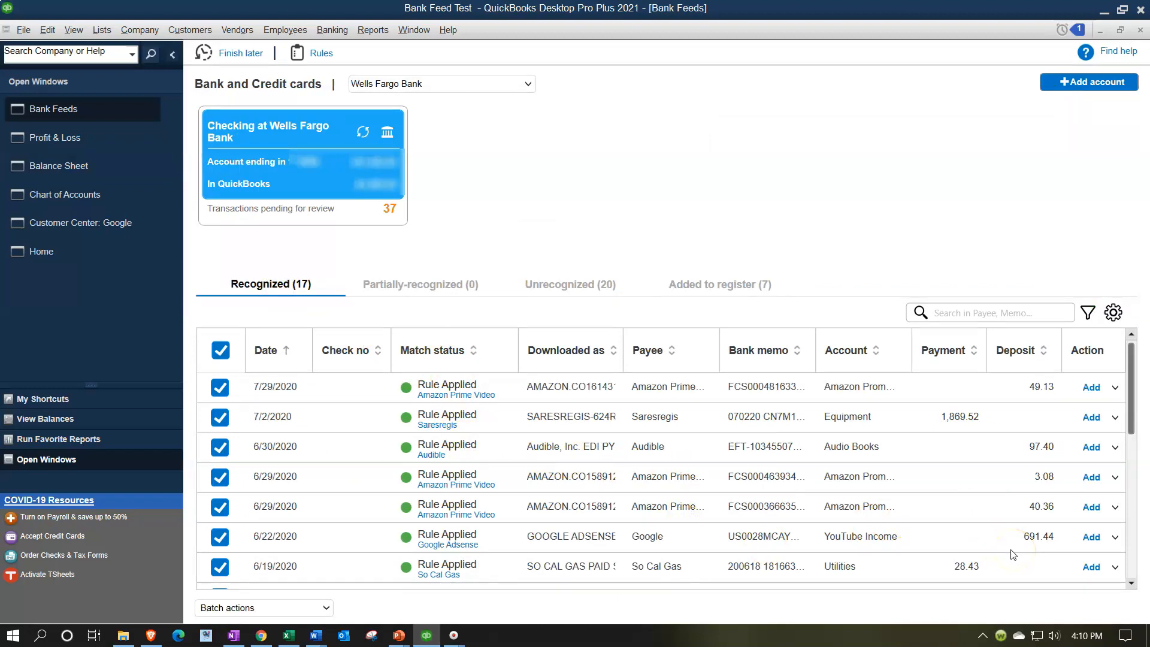
left_click(571, 285)
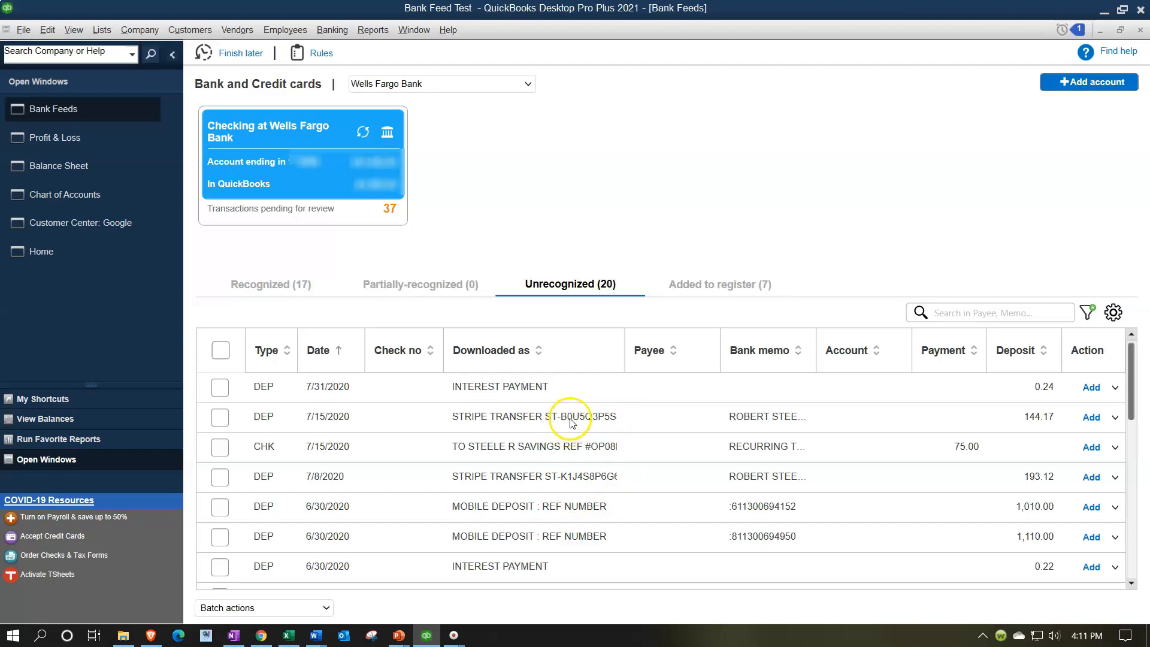
scroll(567, 494, "down", 1)
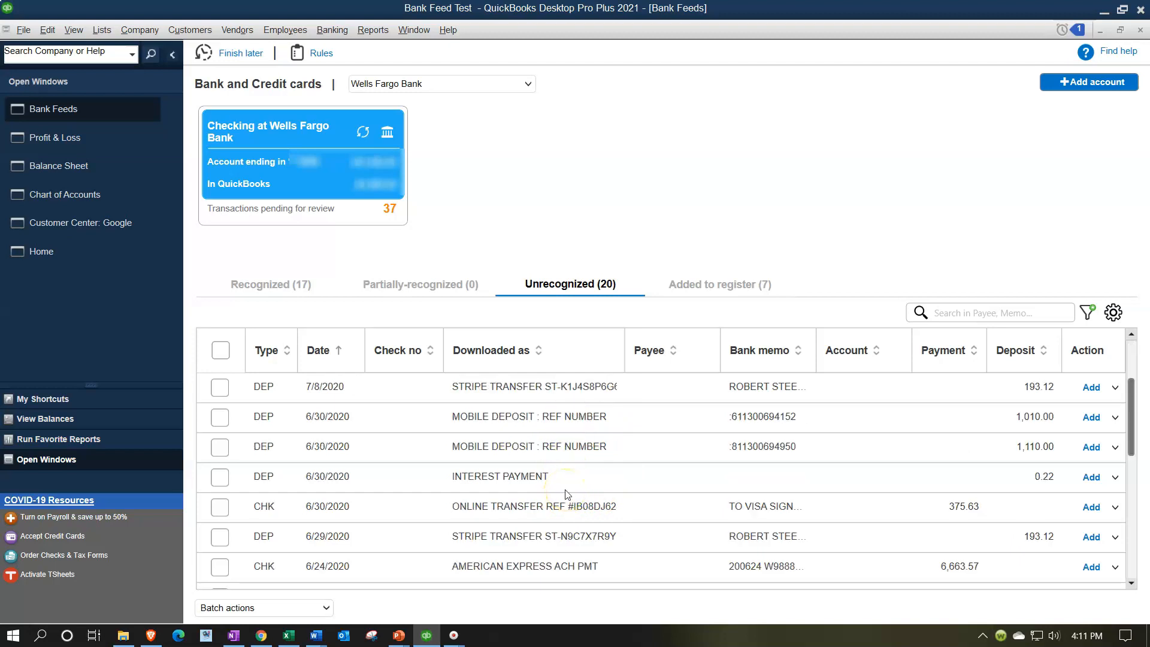
scroll(567, 494, "up", 1)
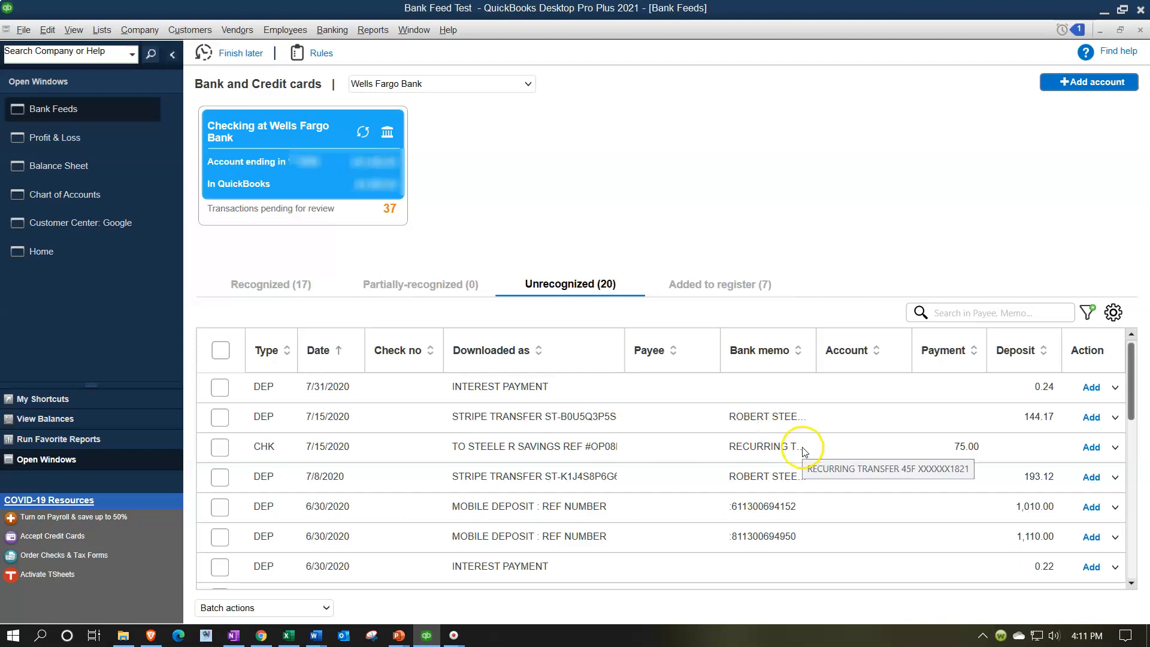
Add a new vendor named Stripe as the payee of the 7/15/2020 Stripe transfer deposit.
left_click(1115, 418)
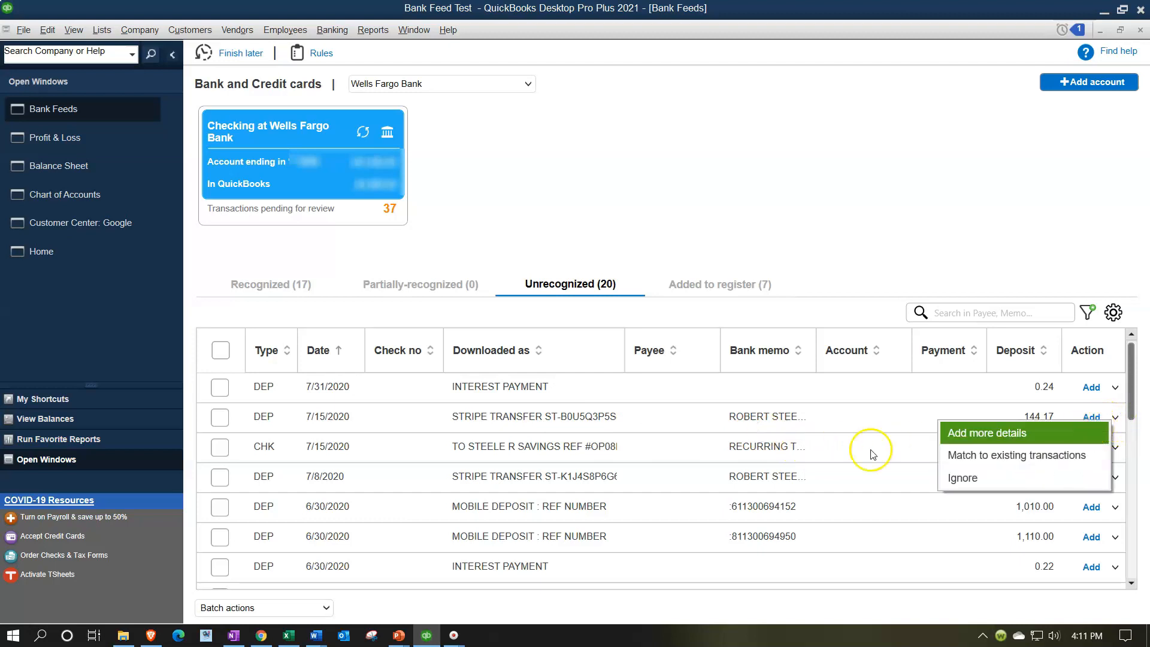
left_click(742, 433)
left_click(661, 424)
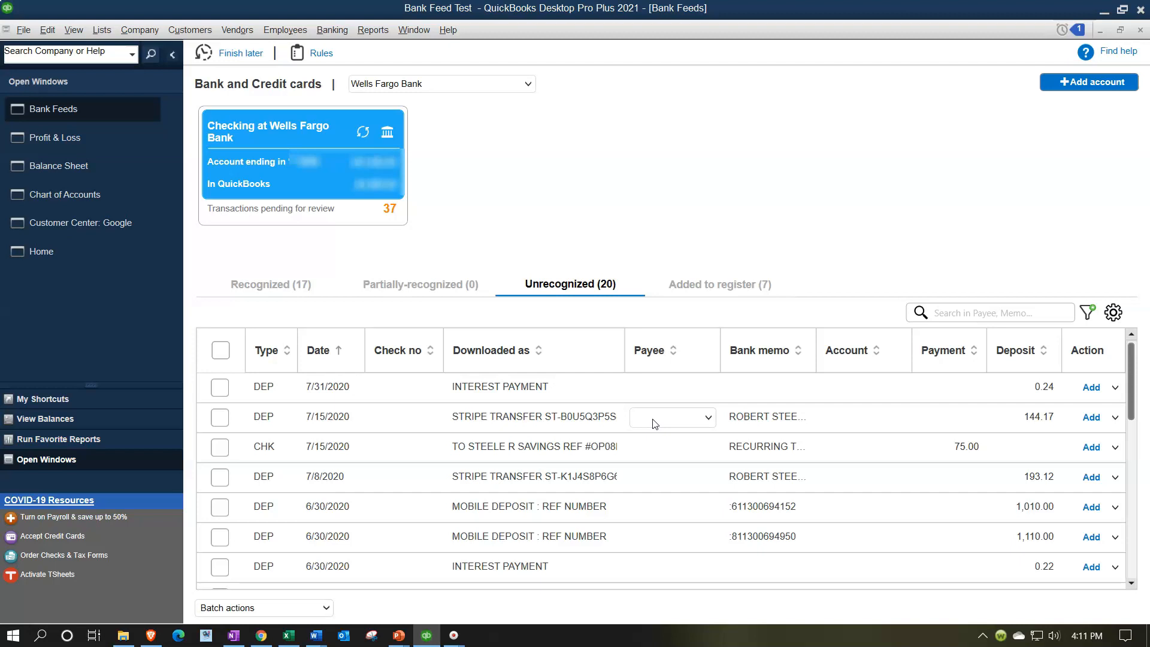
left_click(655, 423)
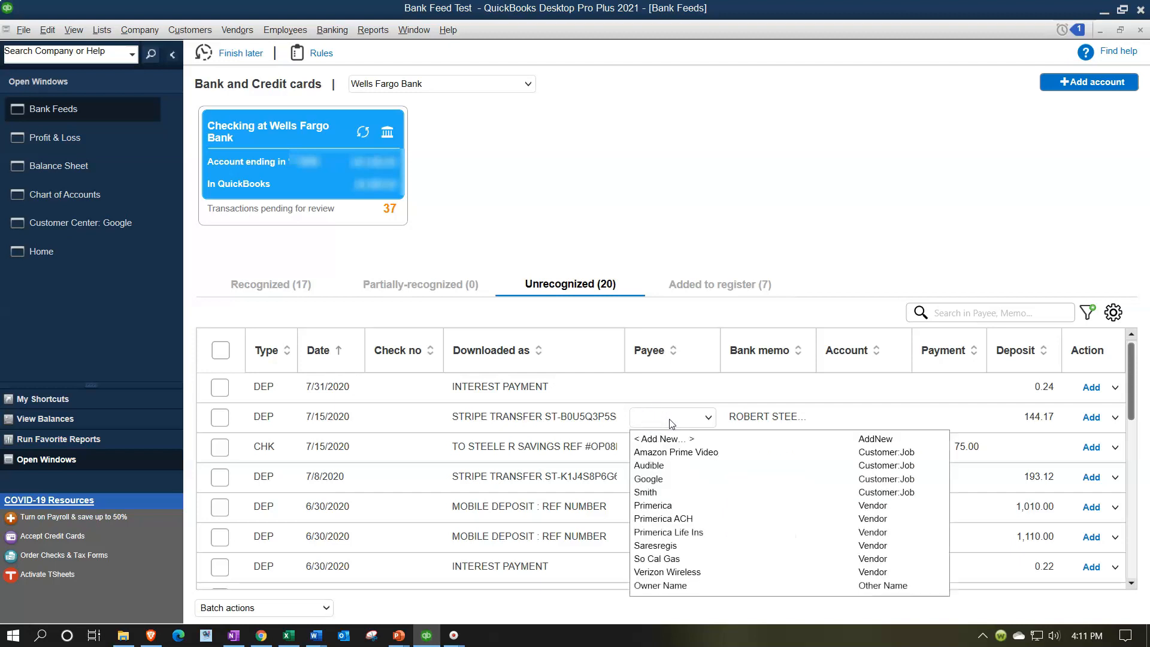
left_click(667, 438)
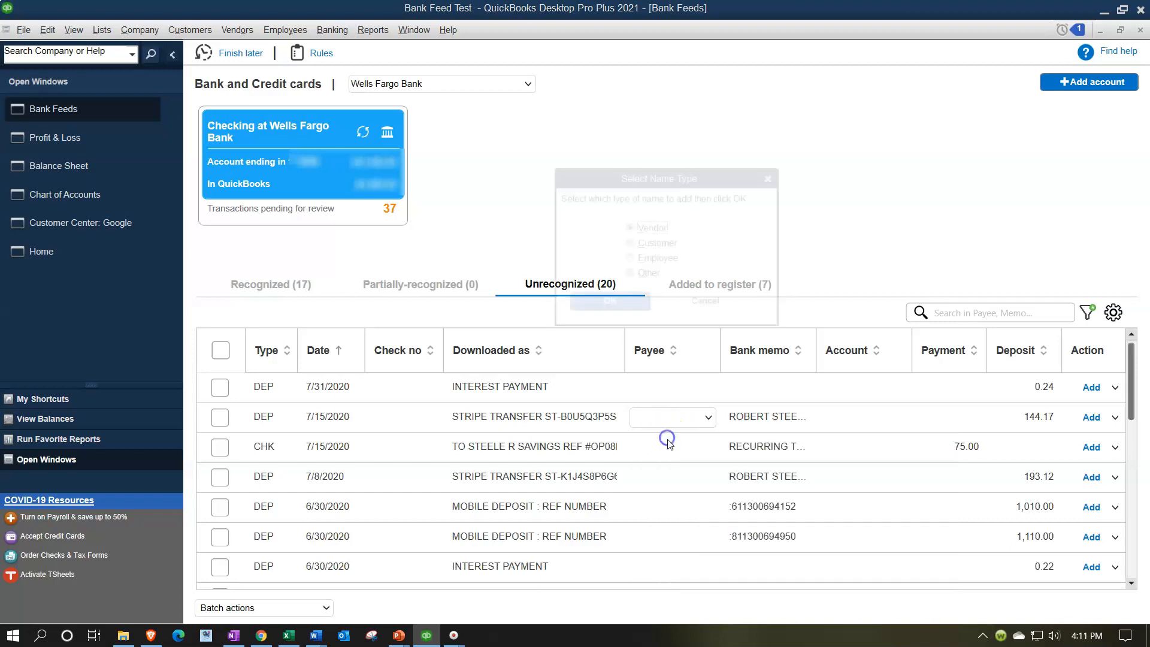
left_click(602, 303)
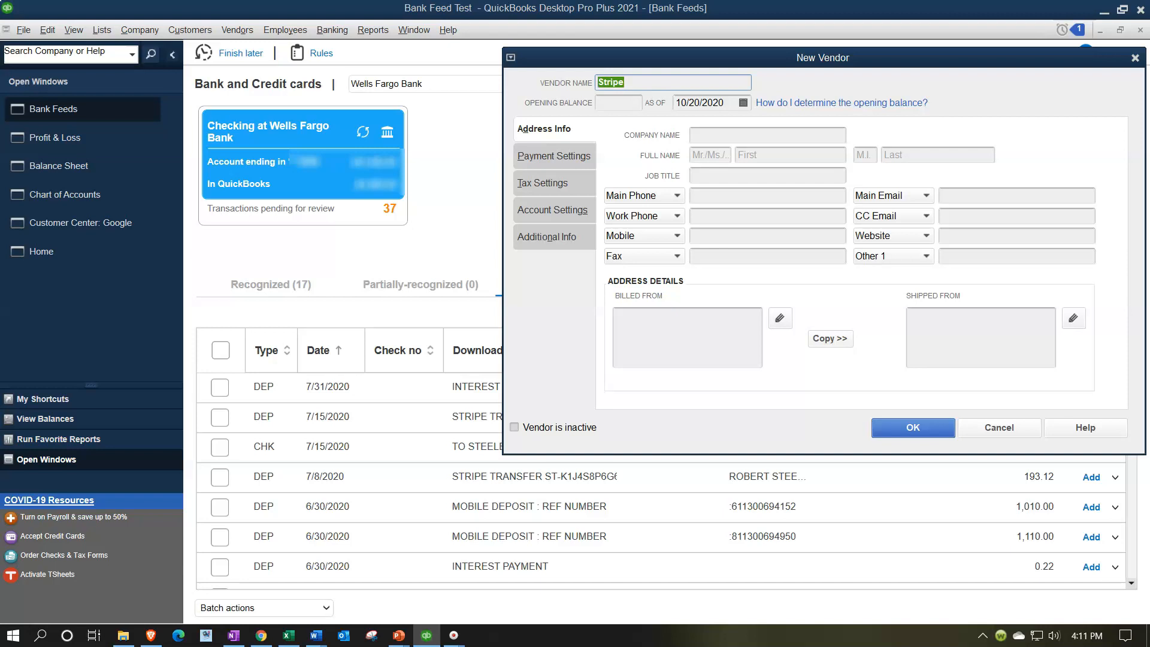
left_click(708, 135)
left_click(908, 429)
Create a new Expense account named Website Sales and assign it to the Stripe deposit.
left_click(873, 418)
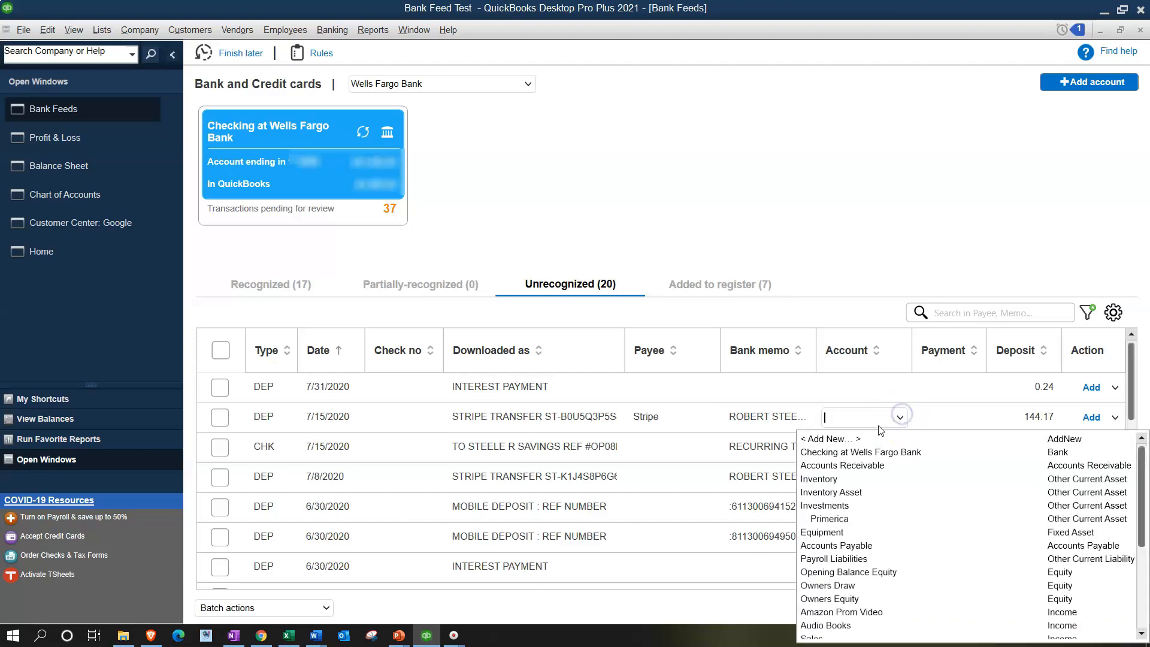
left_click(870, 435)
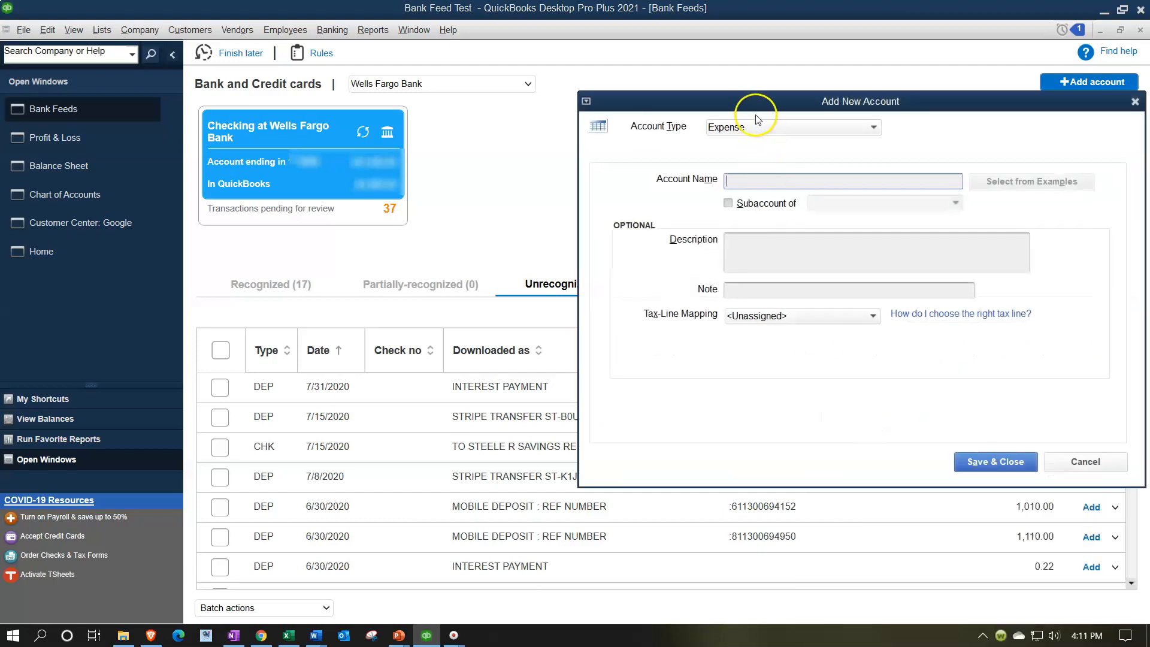
left_click_drag(749, 108, 775, 105)
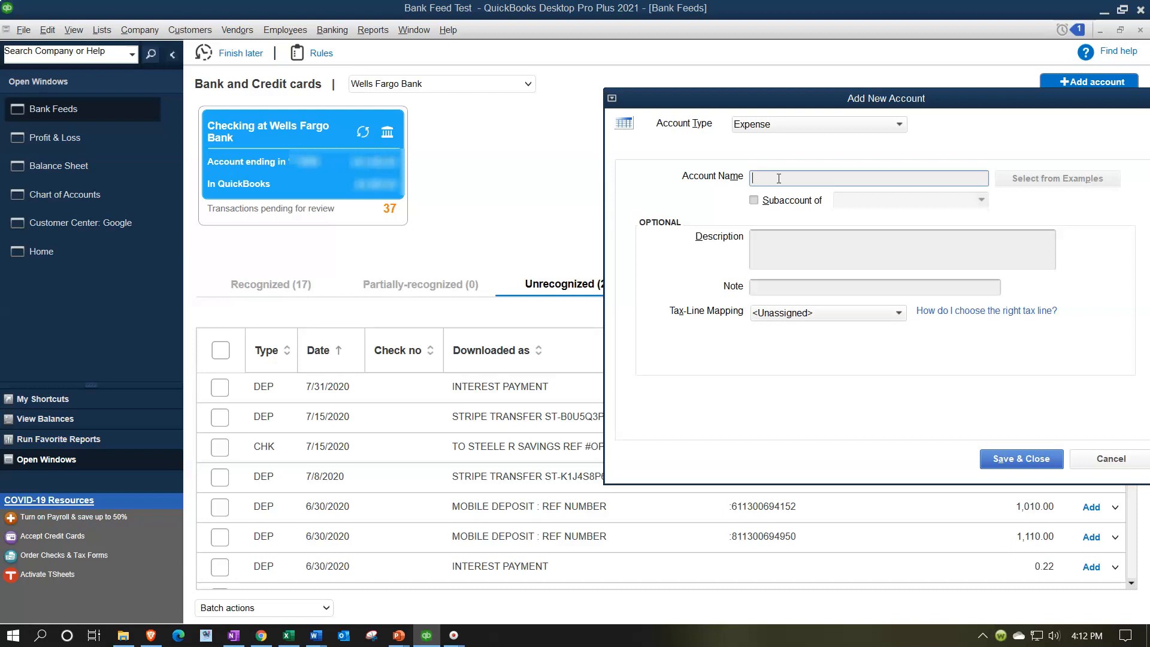
type("Website Sales")
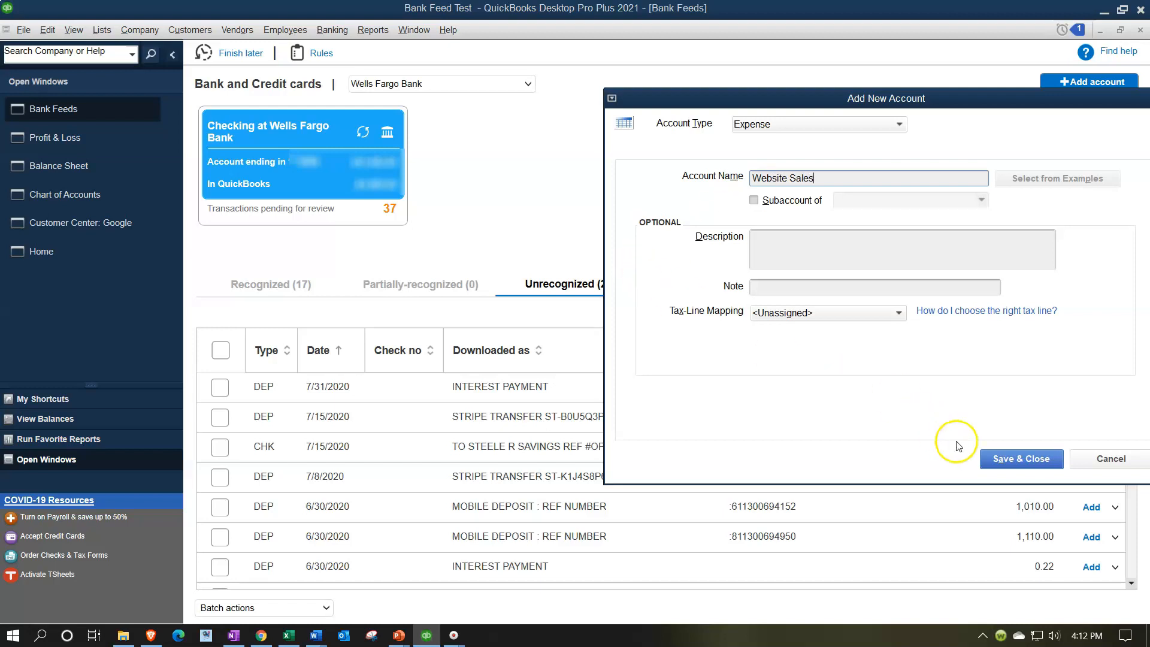
left_click(1011, 460)
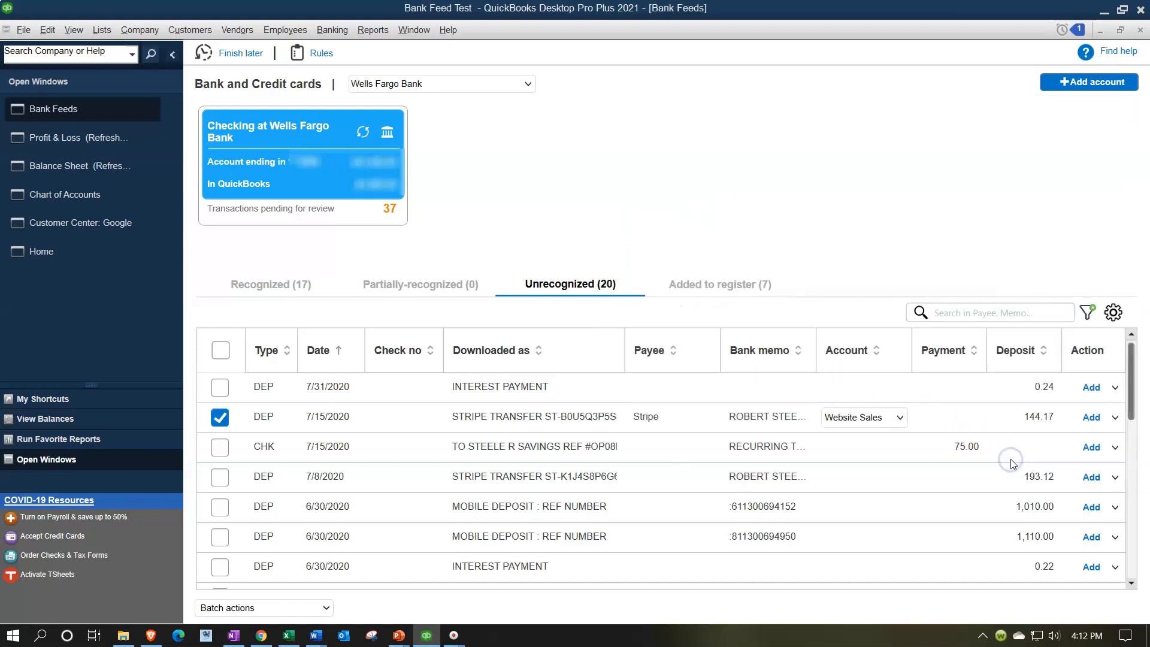
From the deposit's details, create a rule named Stripe where the Description contains STRIPE TRANSFER, and save it.
left_click(1116, 418)
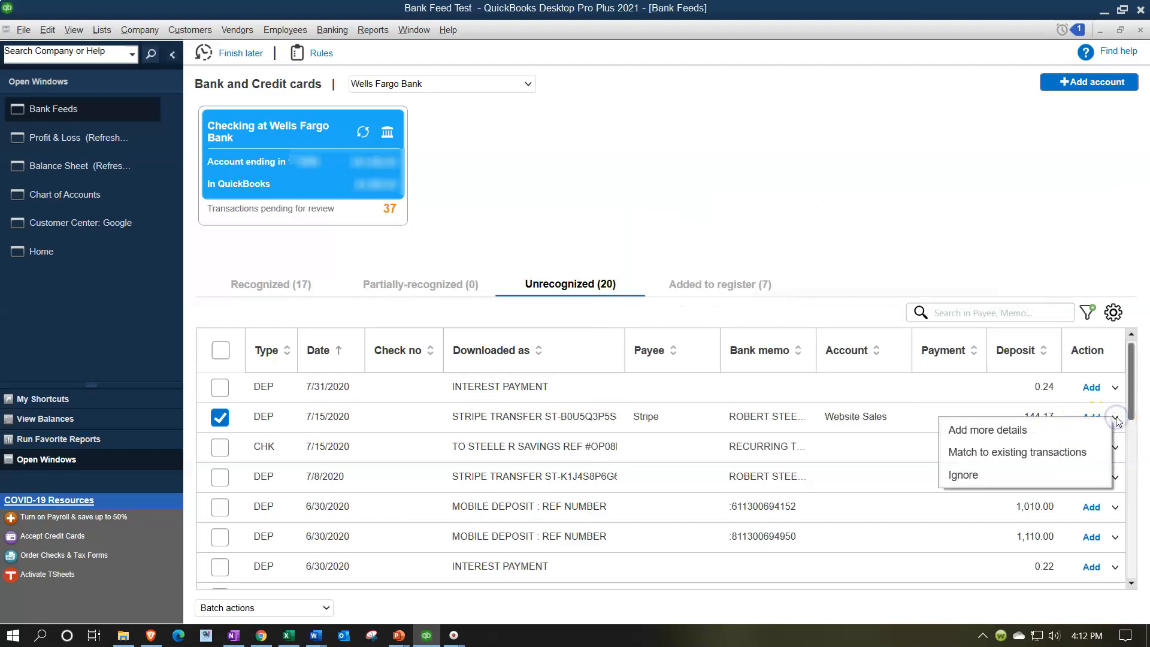
left_click(1082, 426)
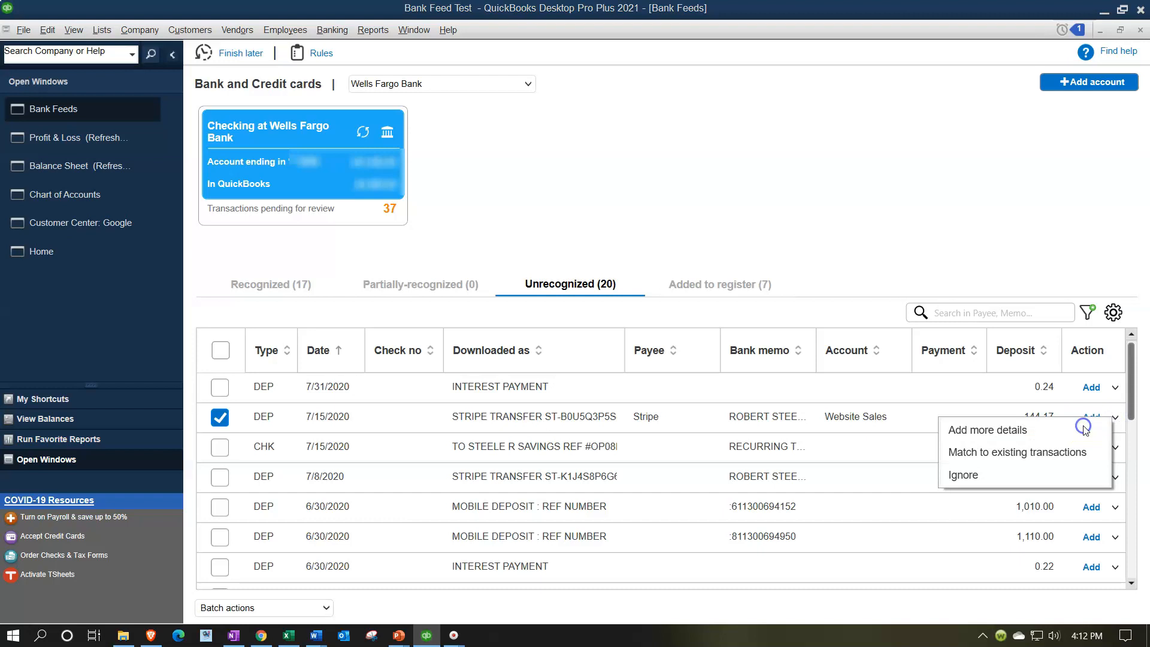
left_click(334, 574)
left_click(457, 79)
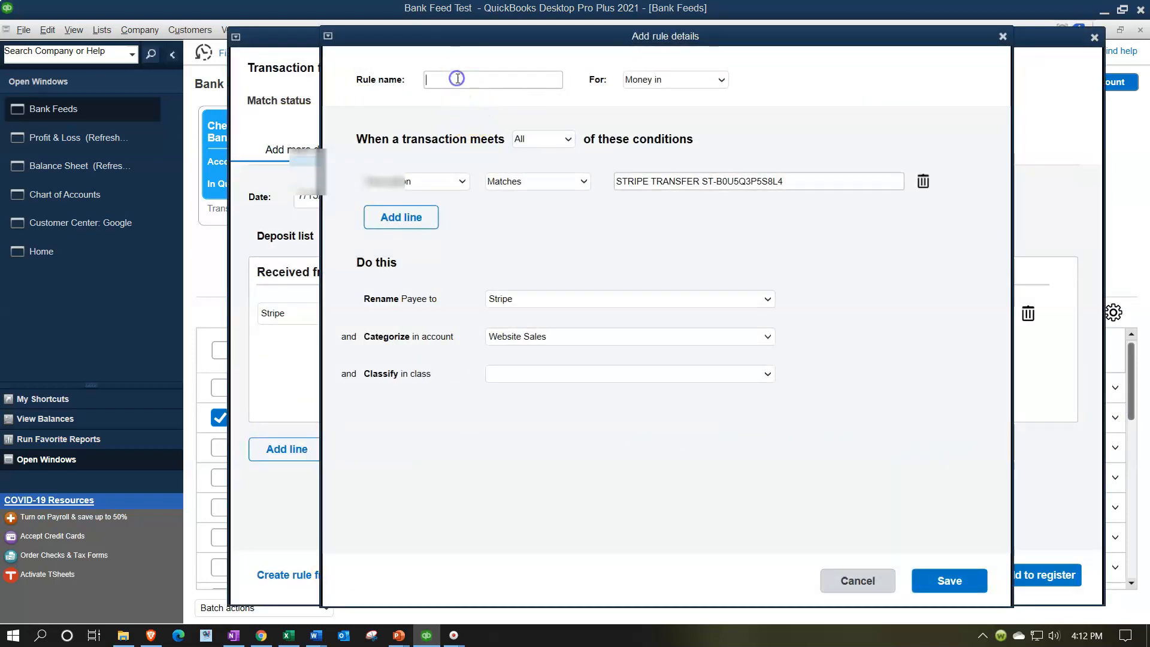
type("S")
key("Tab")
key("Tab")
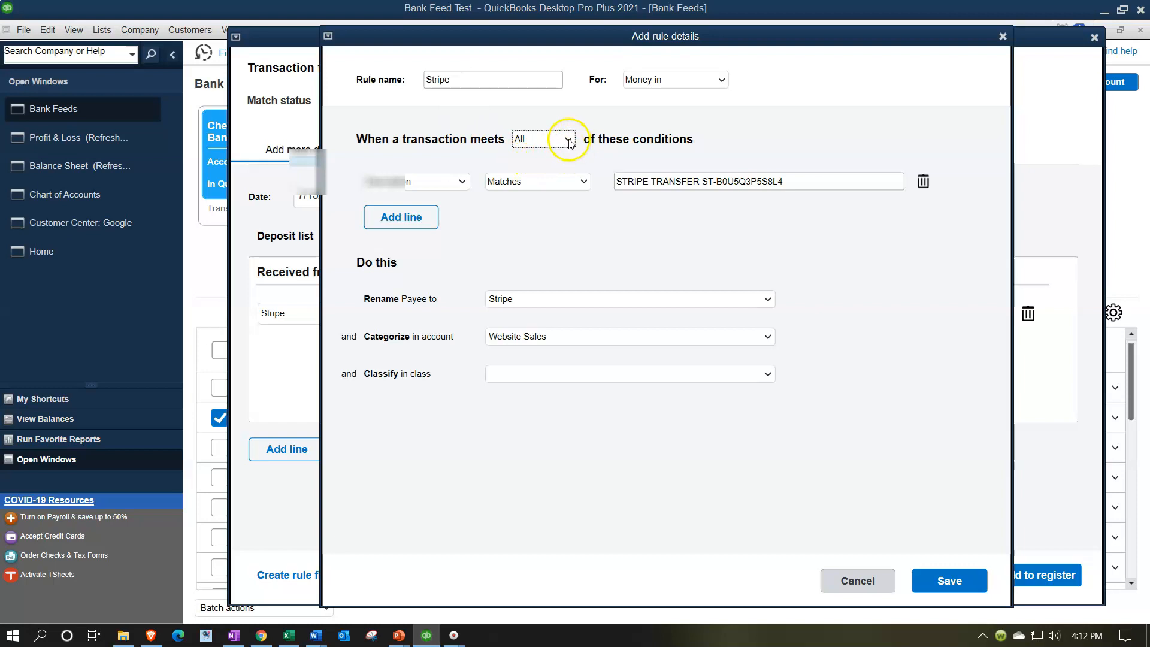
left_click(459, 185)
left_click(460, 187)
left_click(521, 182)
left_click(542, 217)
left_click(803, 183)
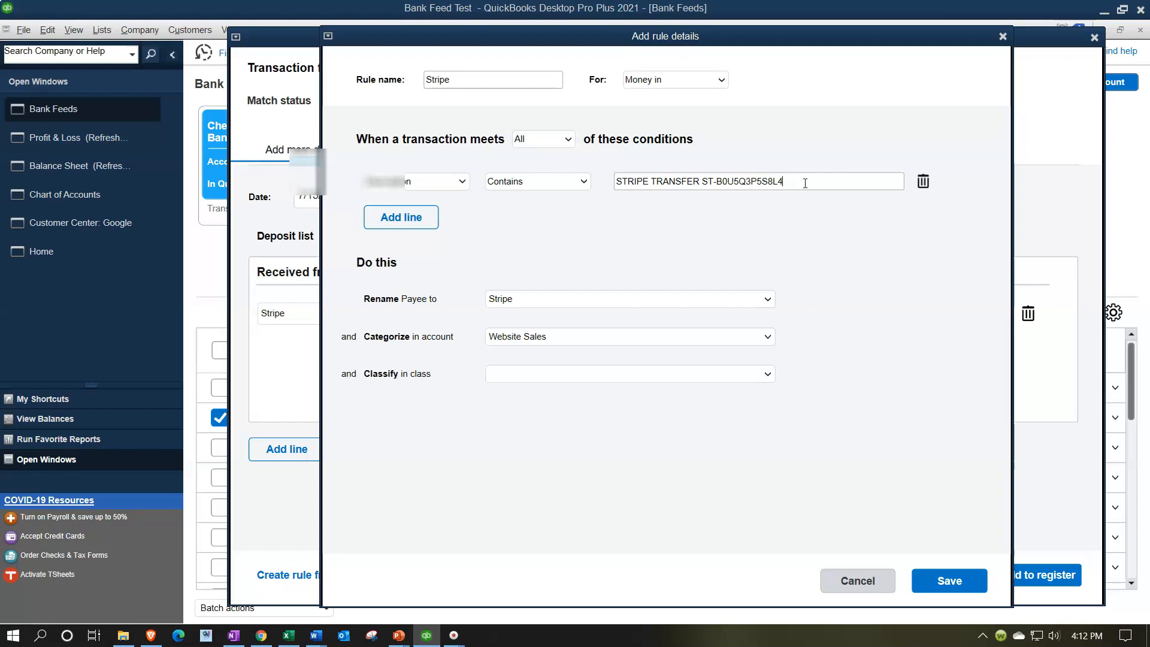
key("BackSpace")
key("BackSpace")
key("BackSpace")
key("BackSpace")
key("BackSpace")
key("BackSpace")
key("BackSpace")
key("BackSpace")
key("BackSpace")
key("BackSpace")
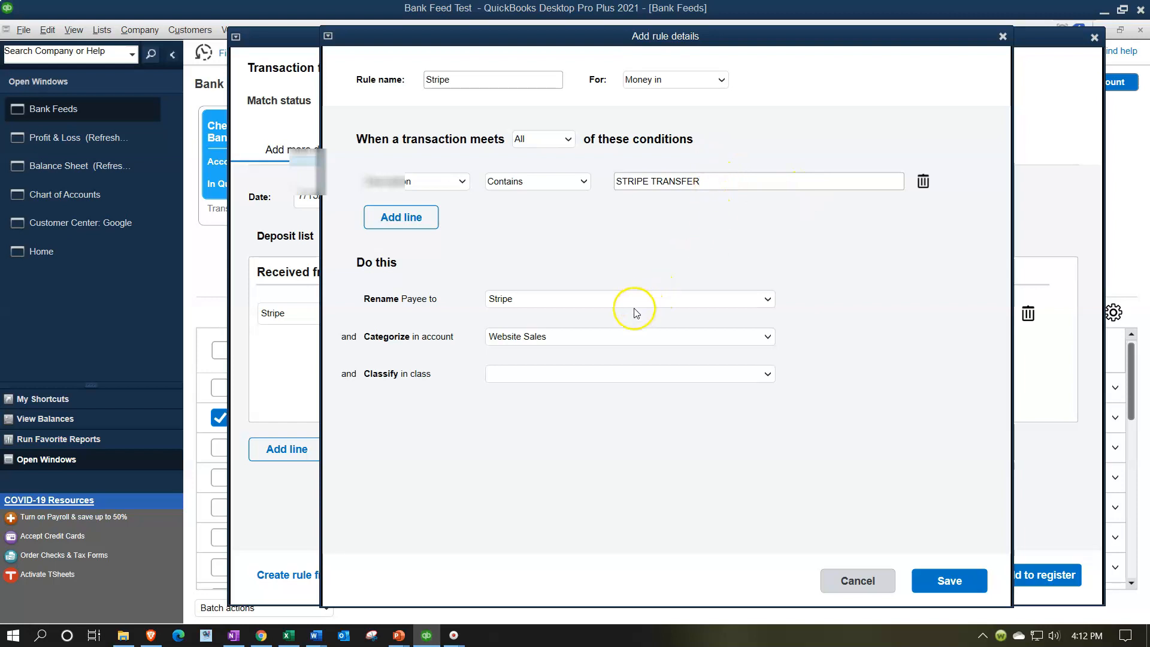
left_click(939, 580)
Save the Stripe deposit and add it to the register, accepting the confirmation.
left_click(986, 577)
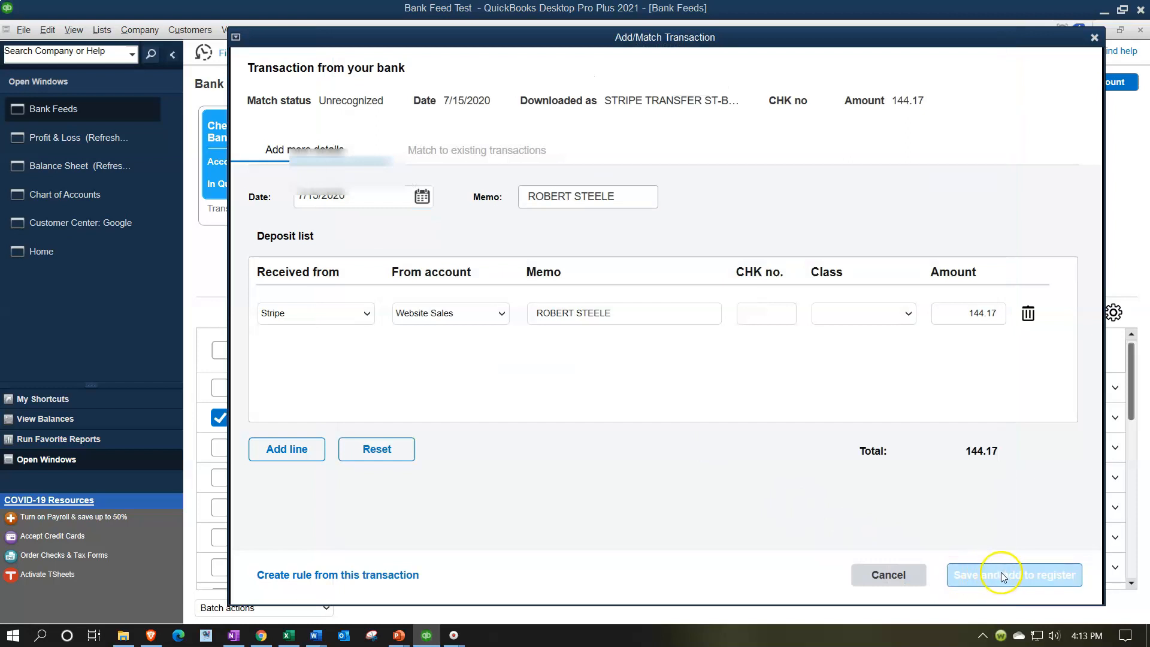
left_click(535, 290)
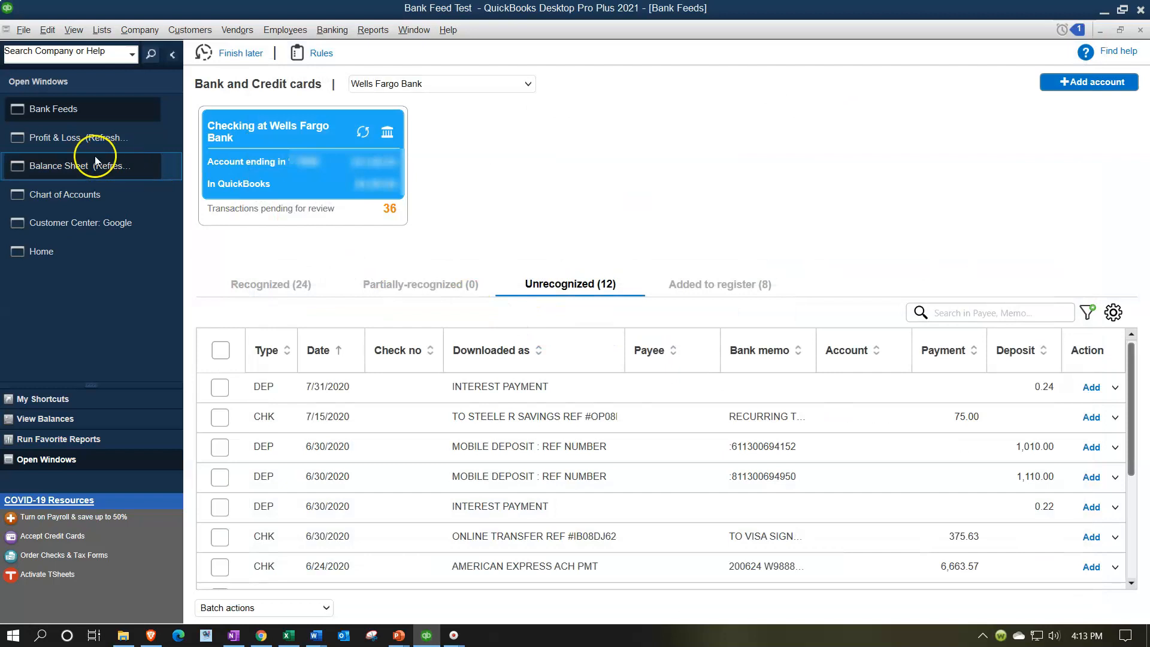
Refresh the Balance Sheet and drill into the Wells Fargo checking balance to check the Stripe deposit, then close the detail report.
left_click(95, 159)
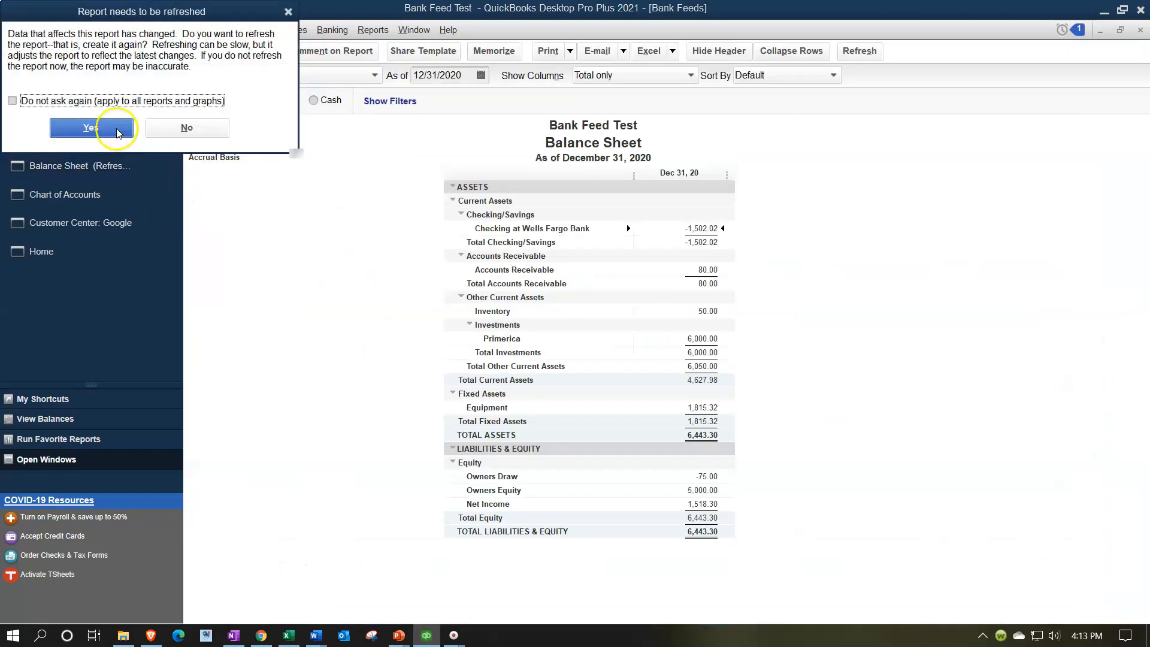
left_click(91, 127)
double_click(776, 228)
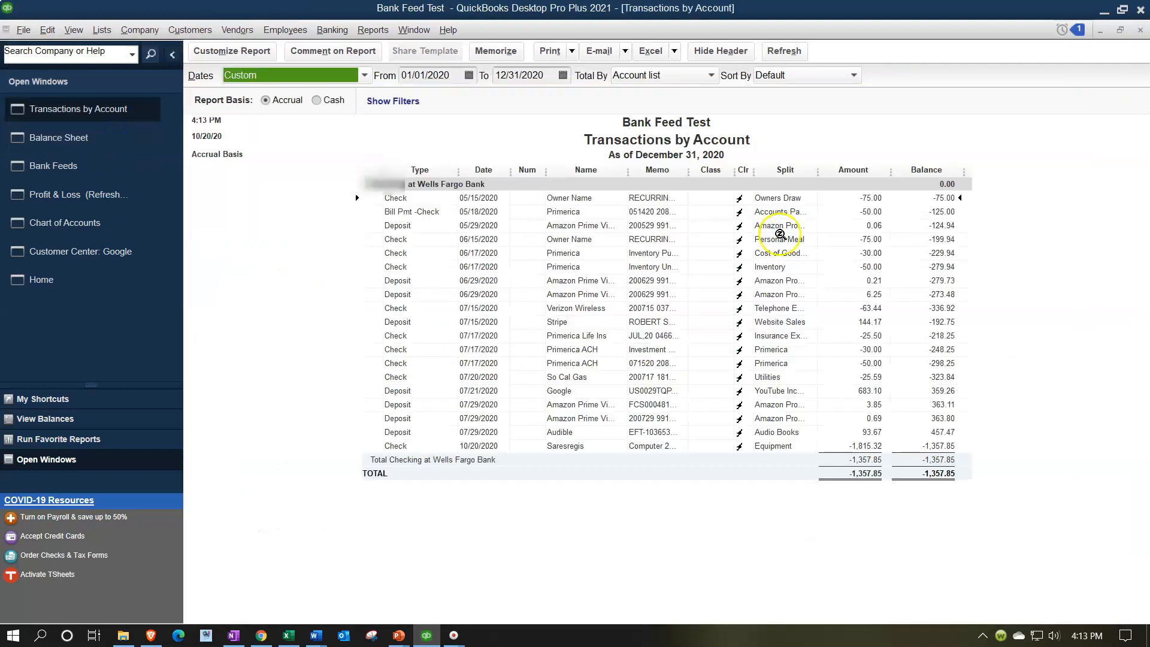
left_click(601, 325)
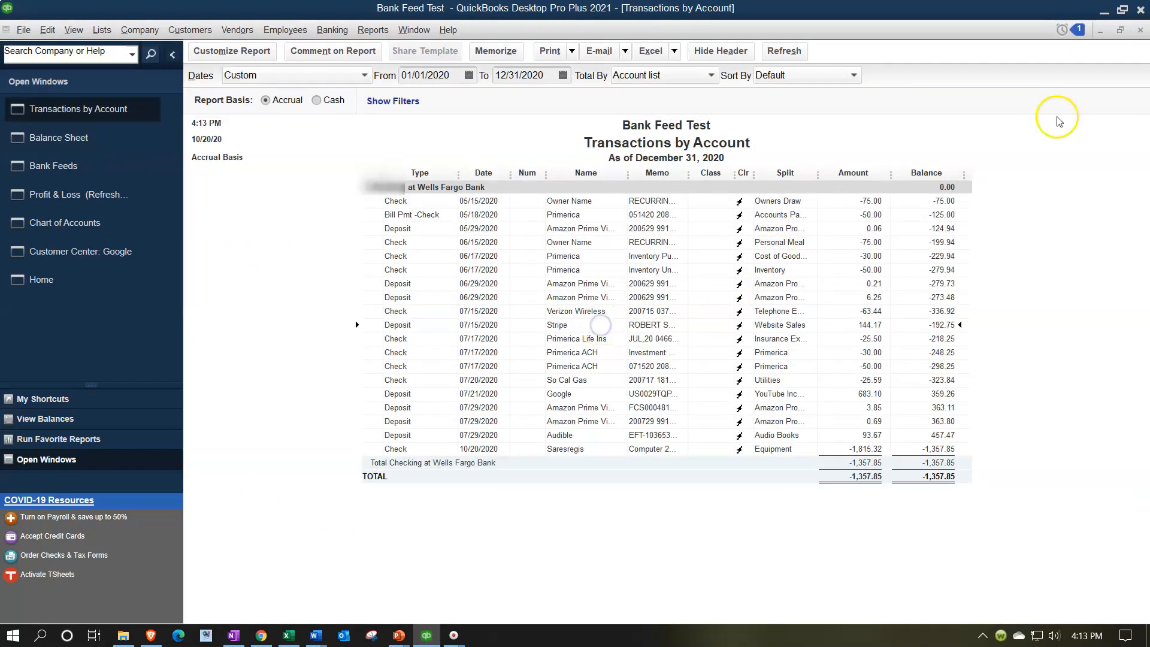
left_click(1140, 29)
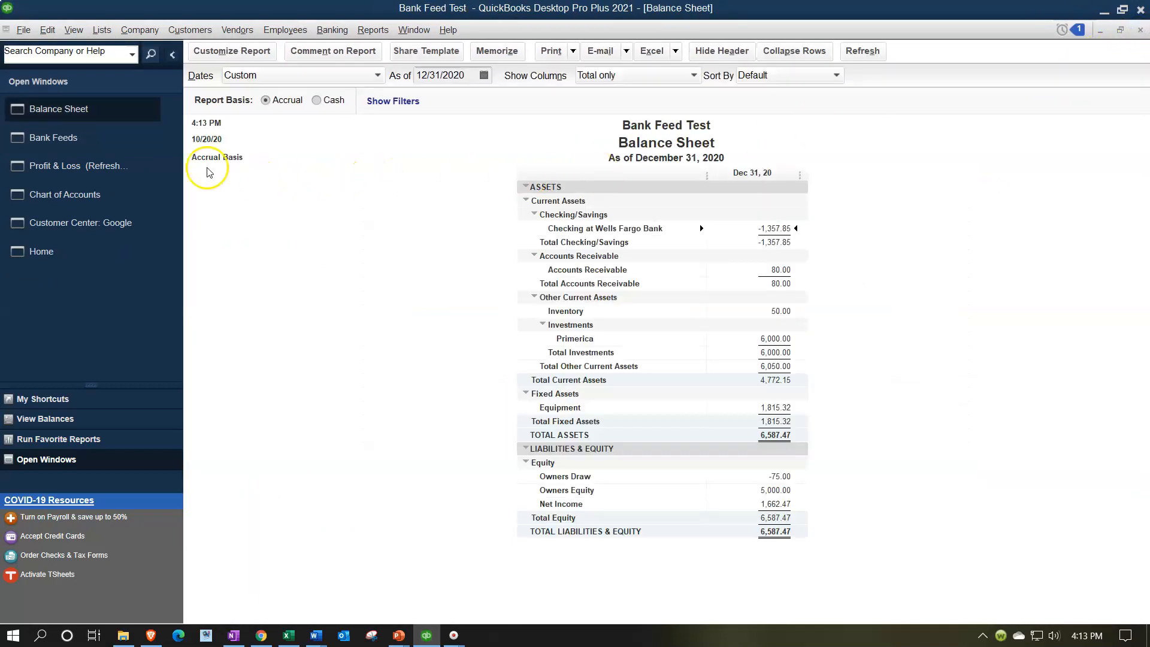
Refresh the Profit & Loss and inspect the Website Sales line under Expense.
left_click(87, 165)
left_click(196, 128)
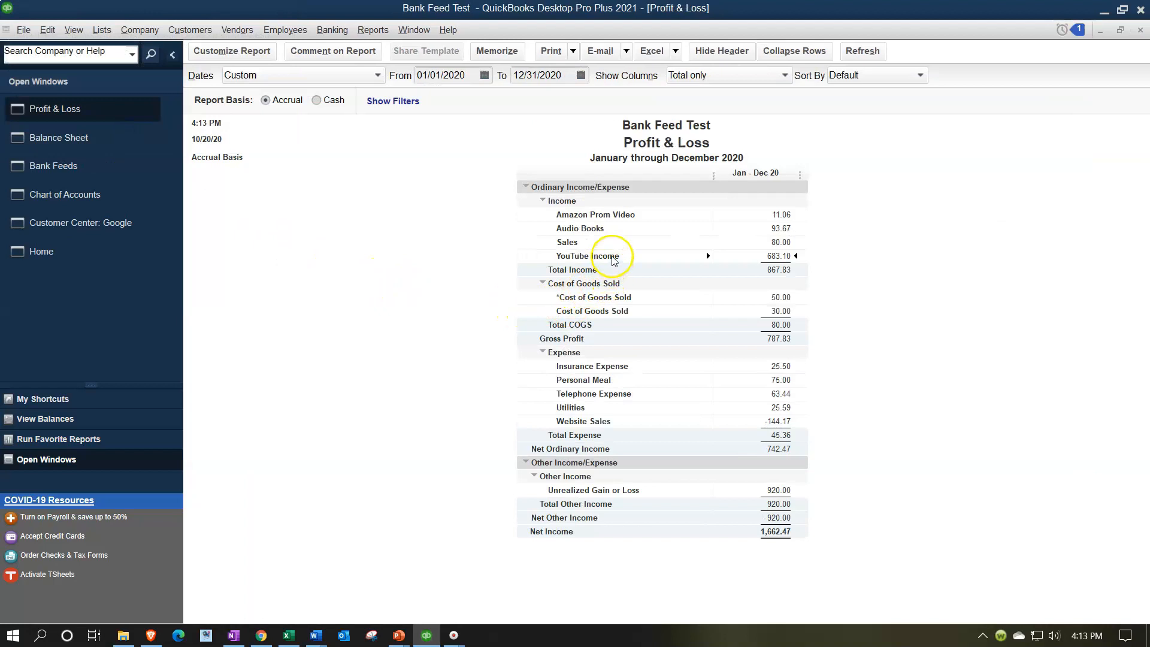
left_click(862, 54)
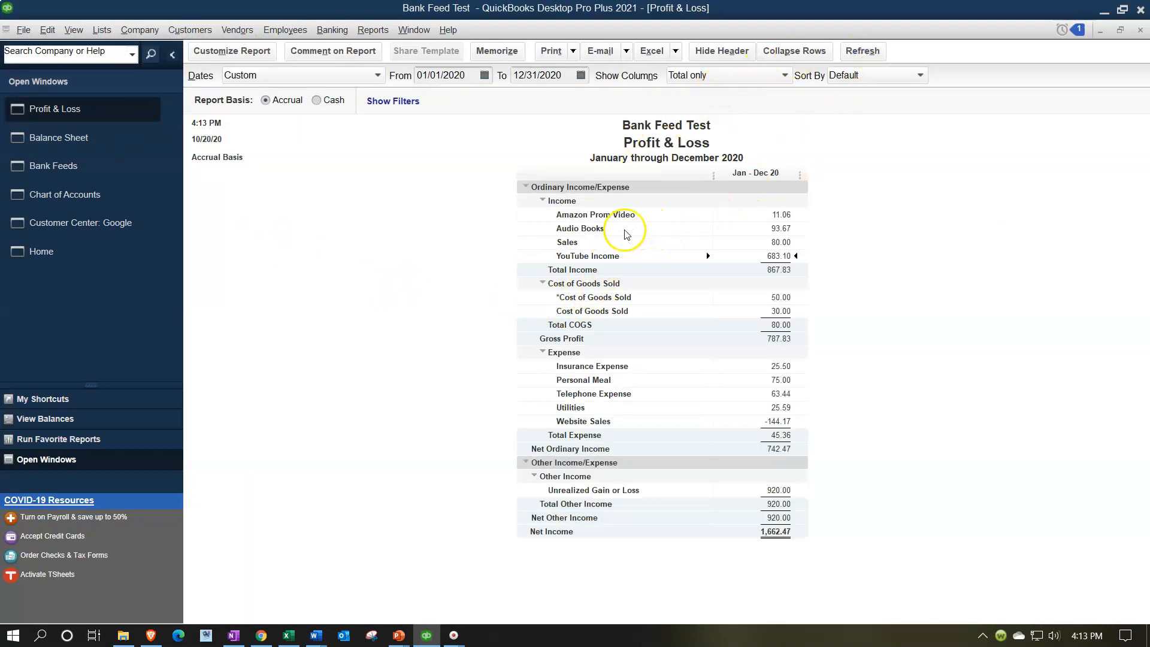
left_click(778, 422)
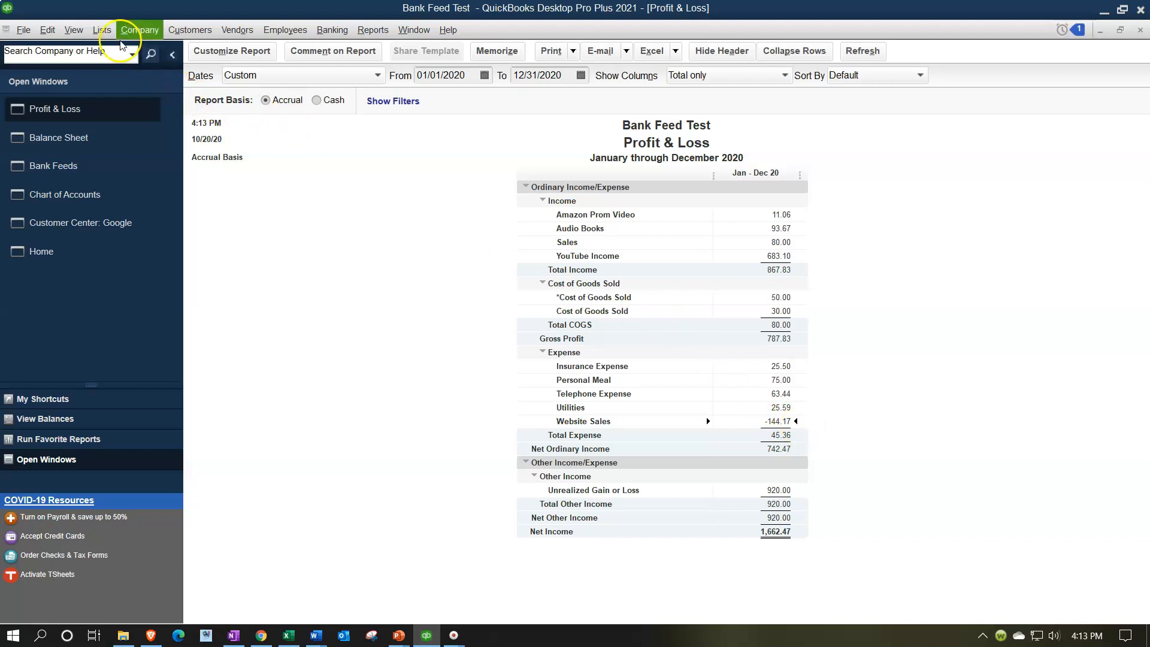
Open the Chart of Accounts and change the Website Sales account's type to Income.
left_click(103, 30)
left_click(120, 50)
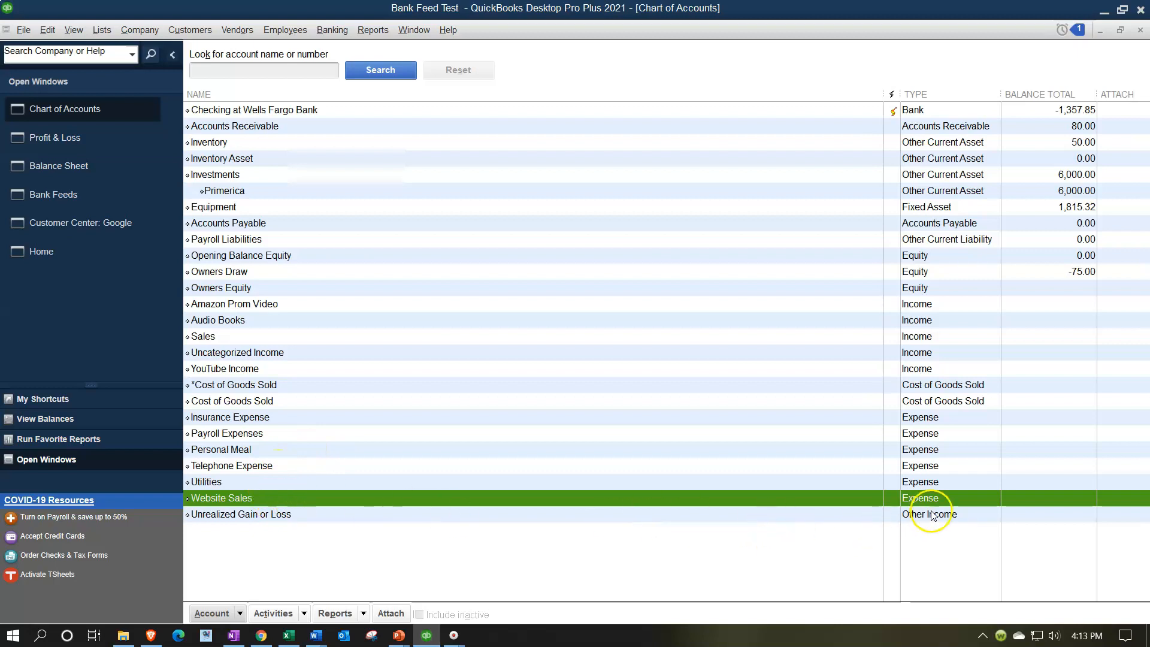
right_click(731, 497)
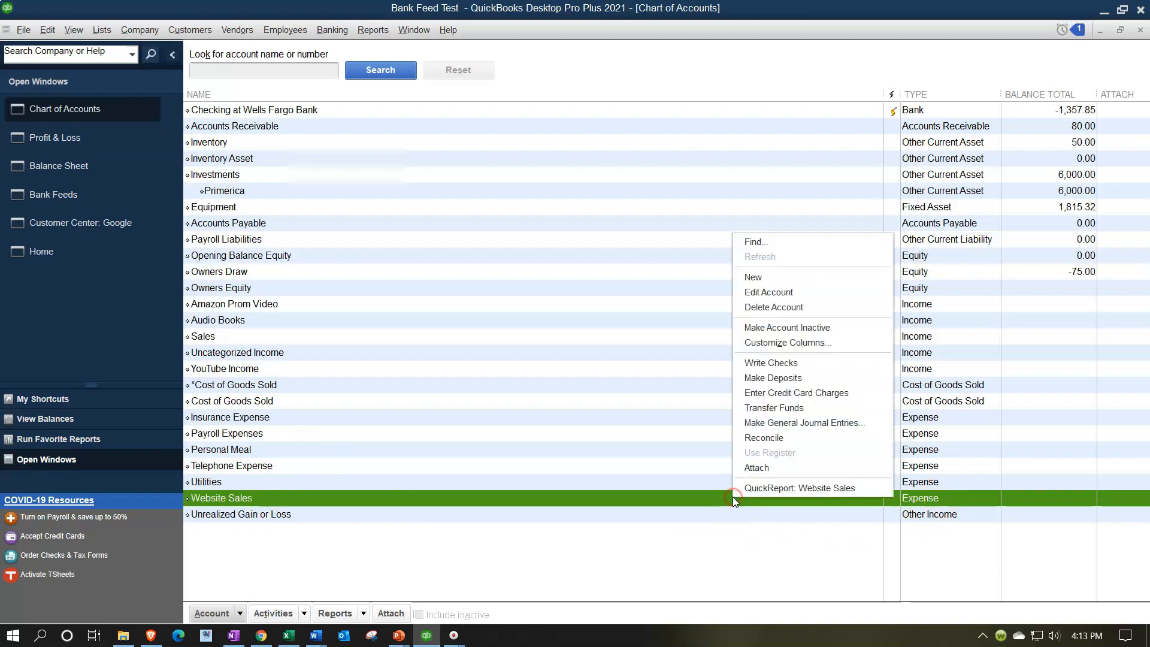
left_click(760, 293)
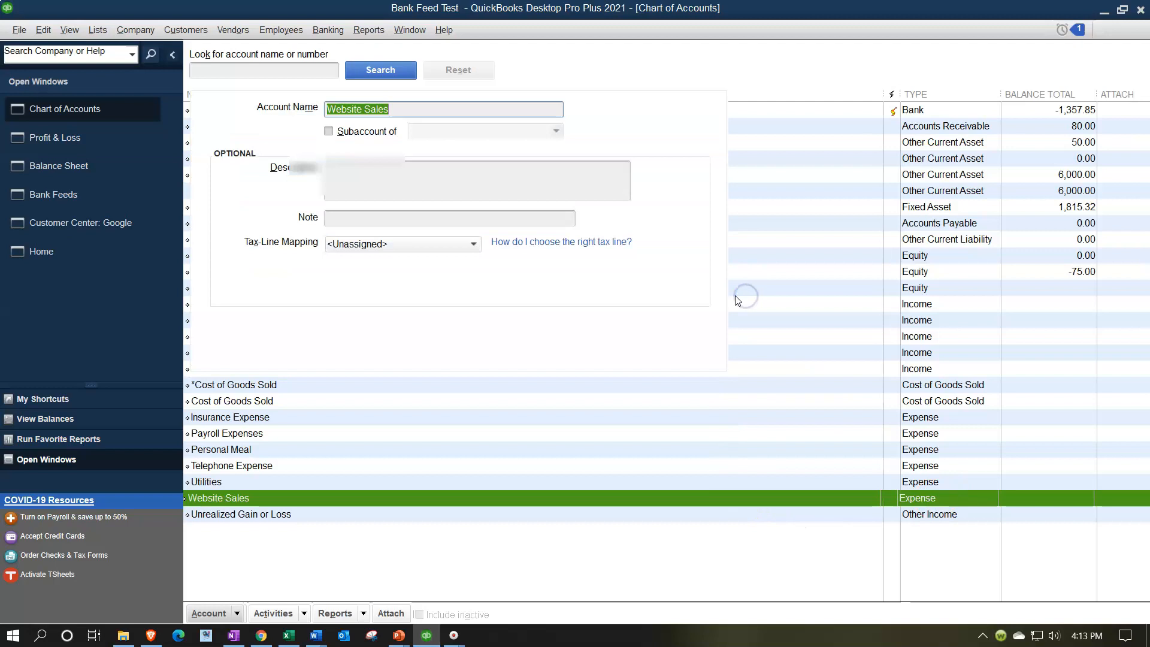
left_click(478, 55)
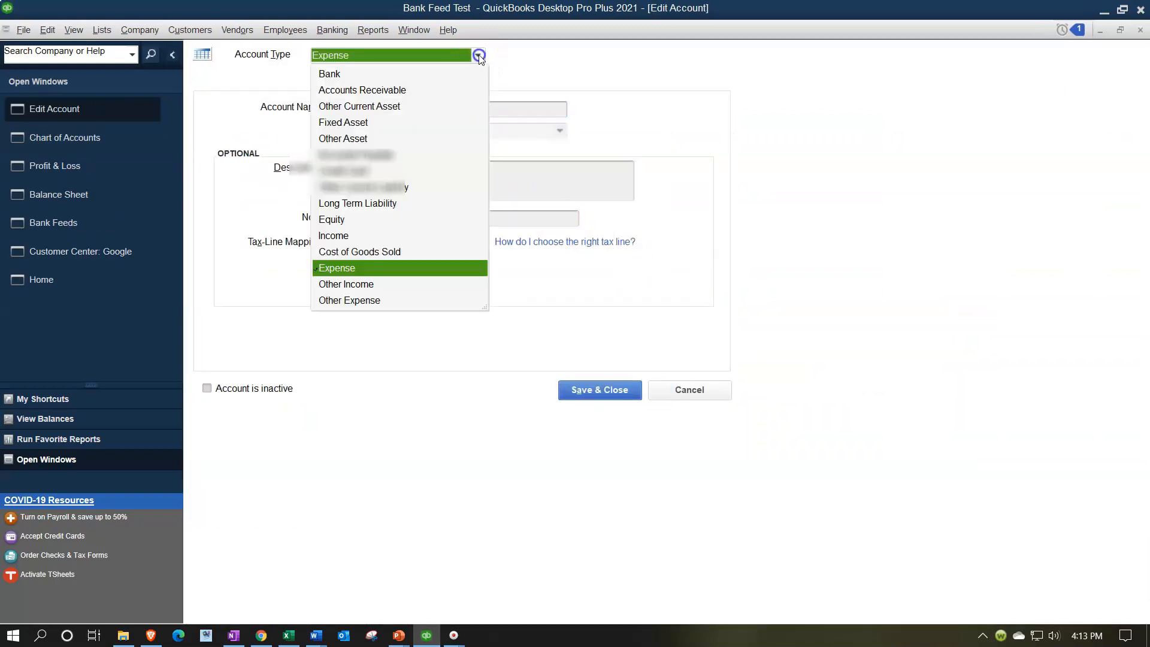
left_click(359, 233)
left_click(589, 391)
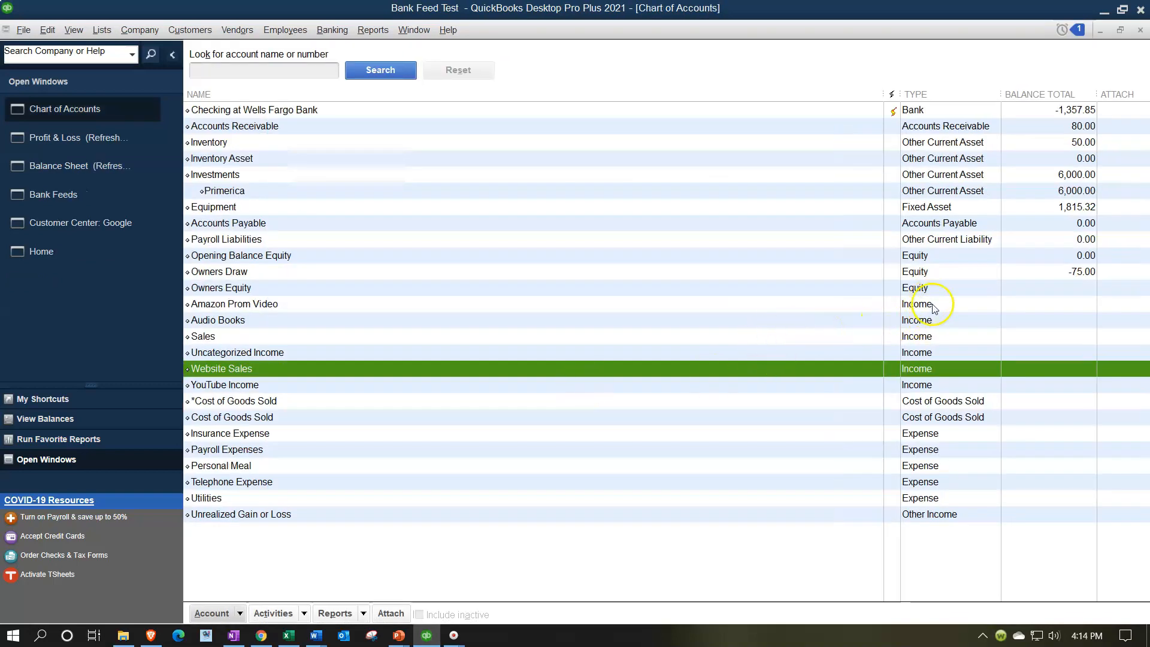
Close the Chart of Accounts and review the Website Sales line in the Profit & Loss.
left_click(490, 334)
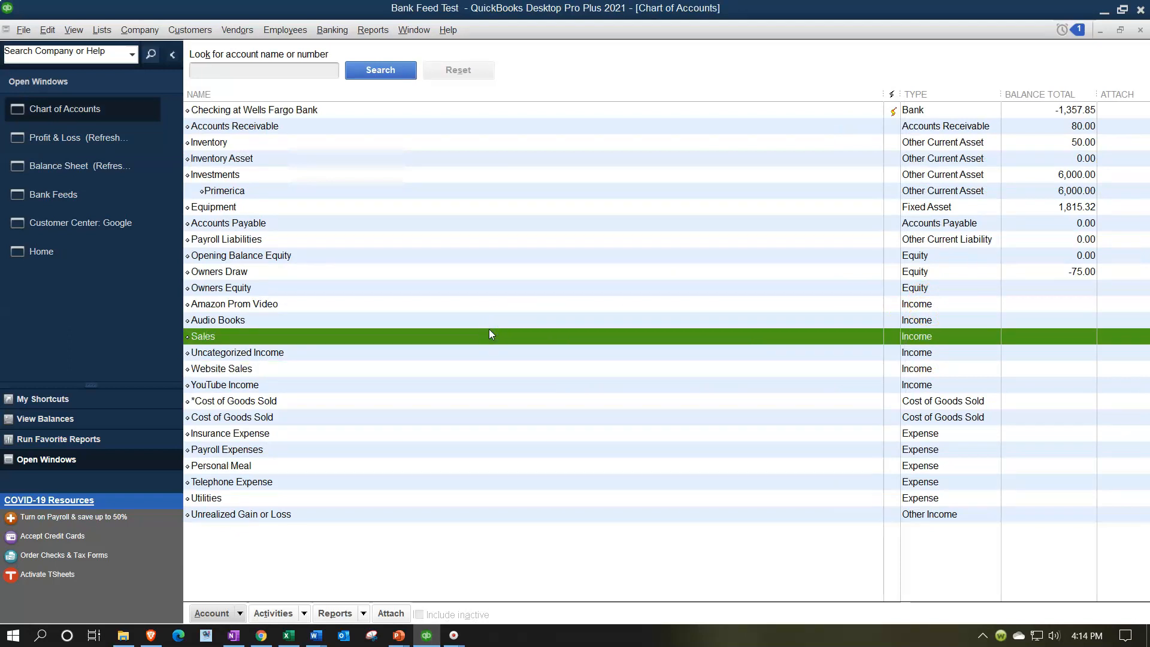
left_click(1141, 31)
left_click(100, 125)
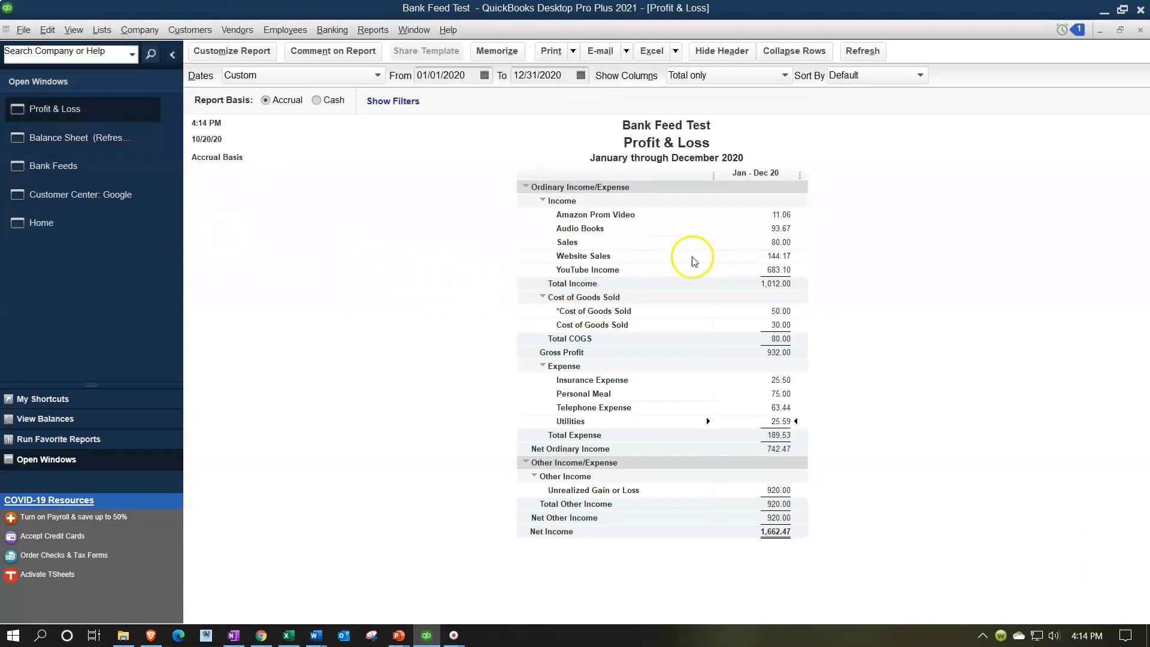
left_click(778, 257)
Return to Bank Feeds and scroll through the remaining unrecognized transactions.
left_click(90, 170)
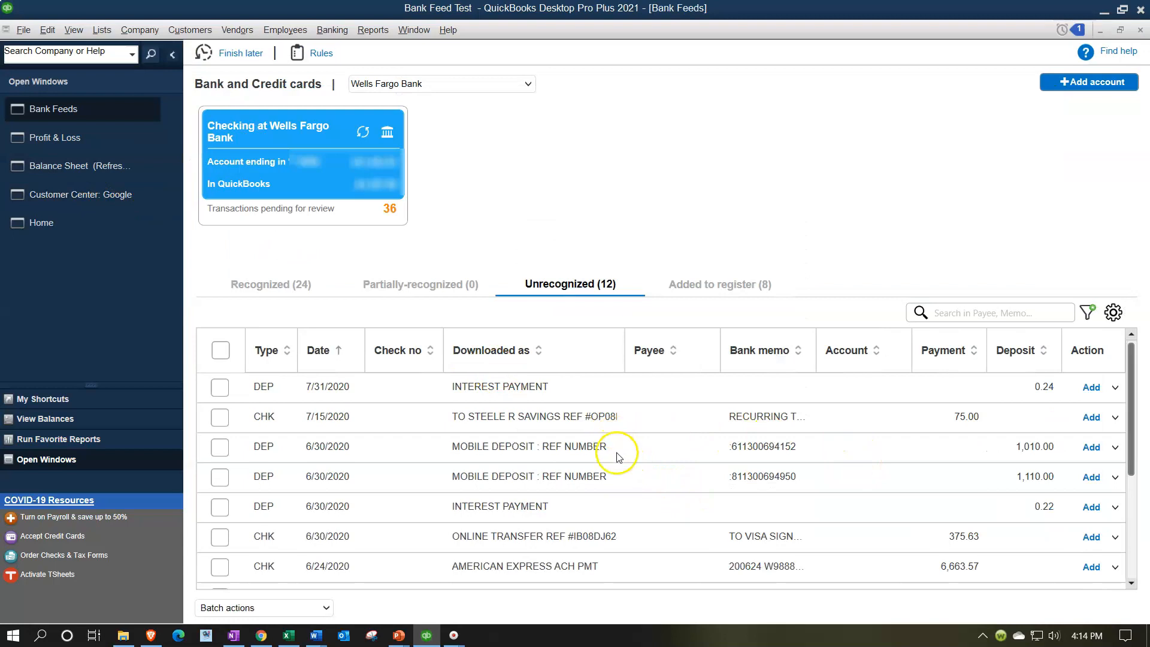
scroll(636, 470, "down", 1)
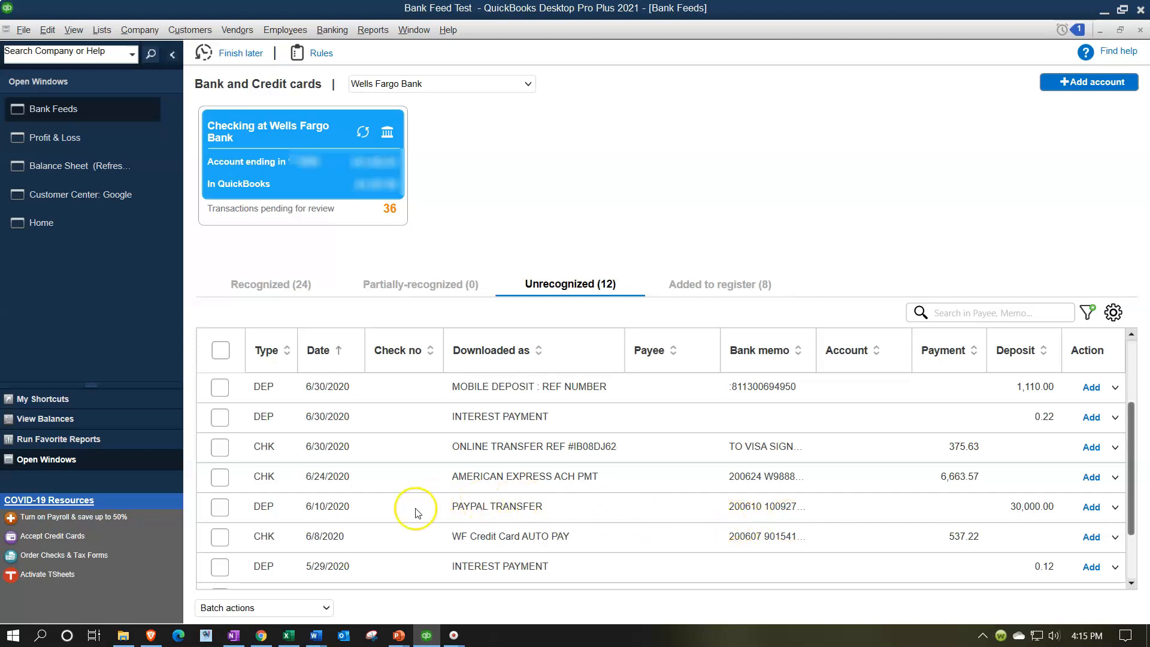
Create a new customer named Paypal and assign it as payee of the PAYPAL TRANSFER deposit.
left_click(654, 508)
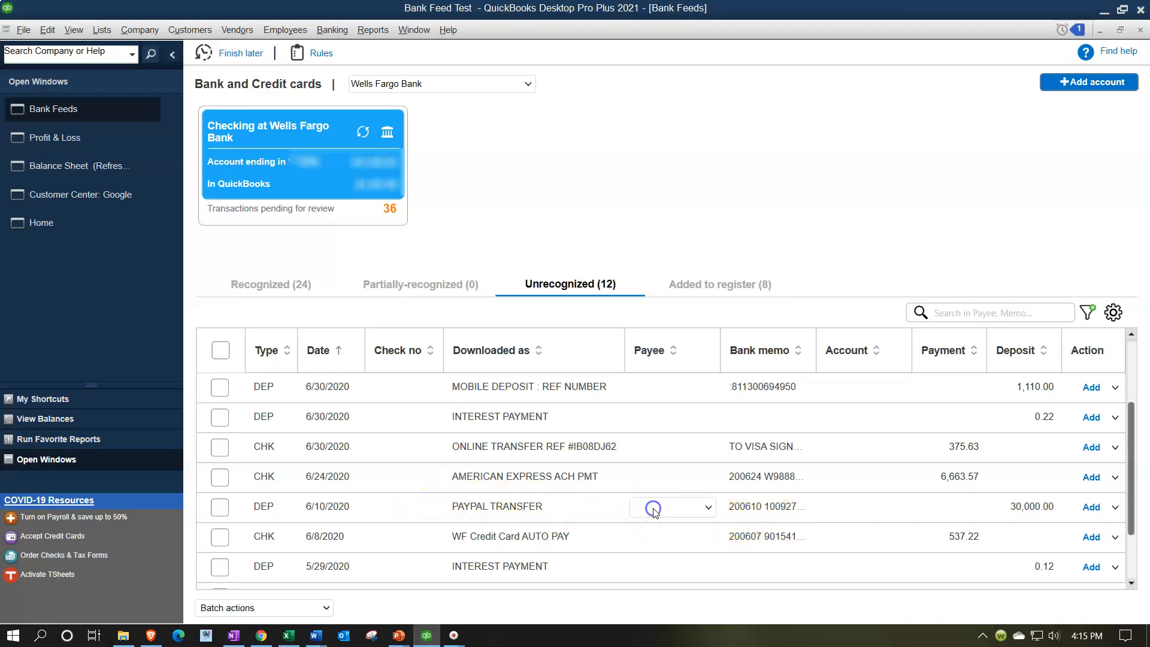
left_click(706, 508)
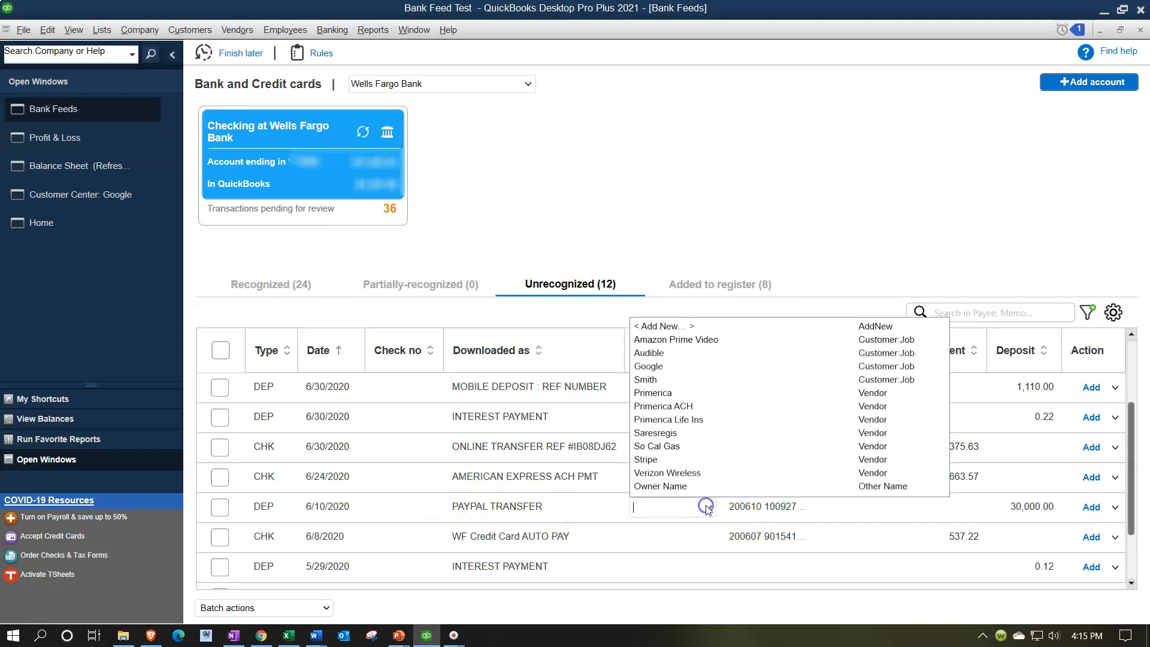
left_click(664, 328)
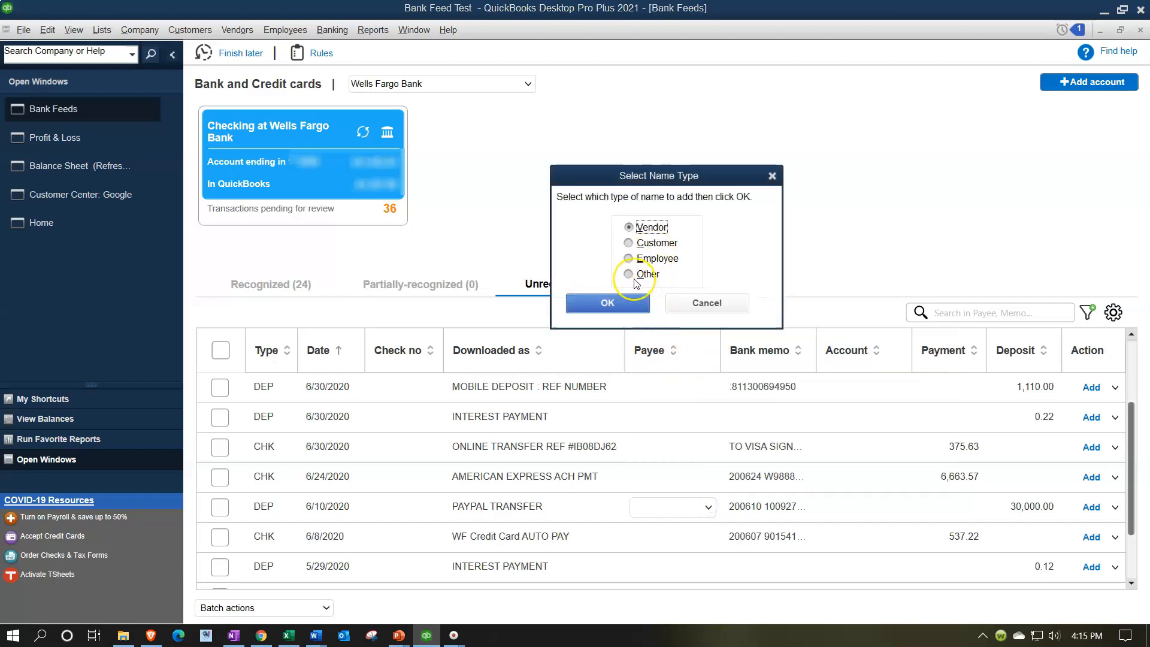
left_click(626, 243)
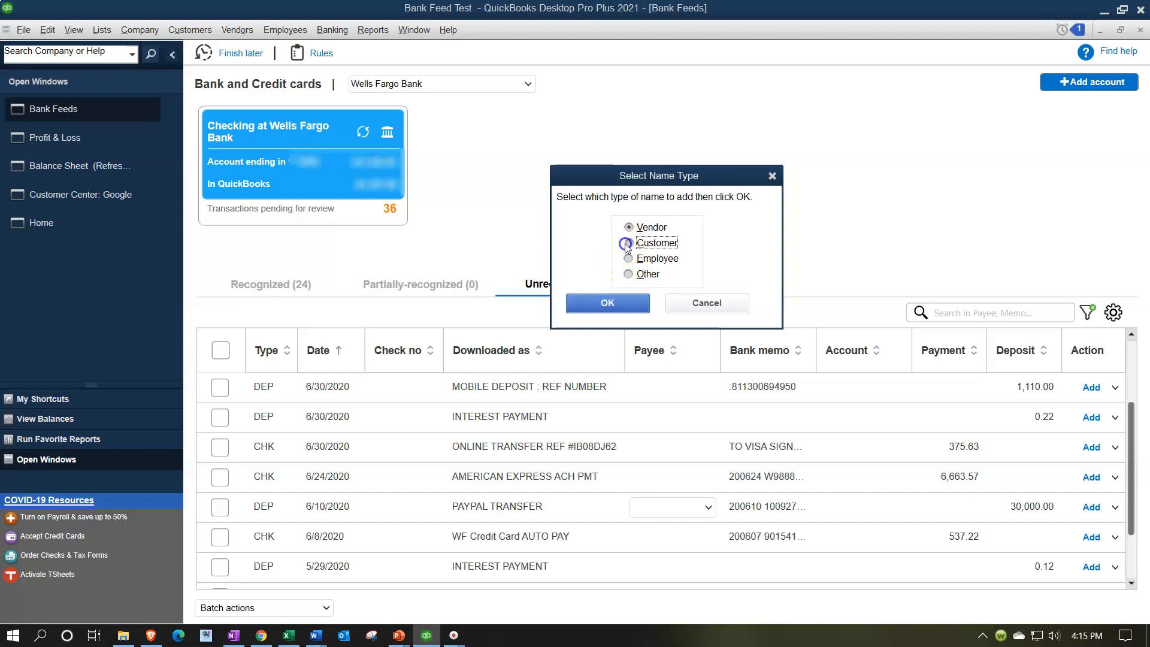
left_click(625, 300)
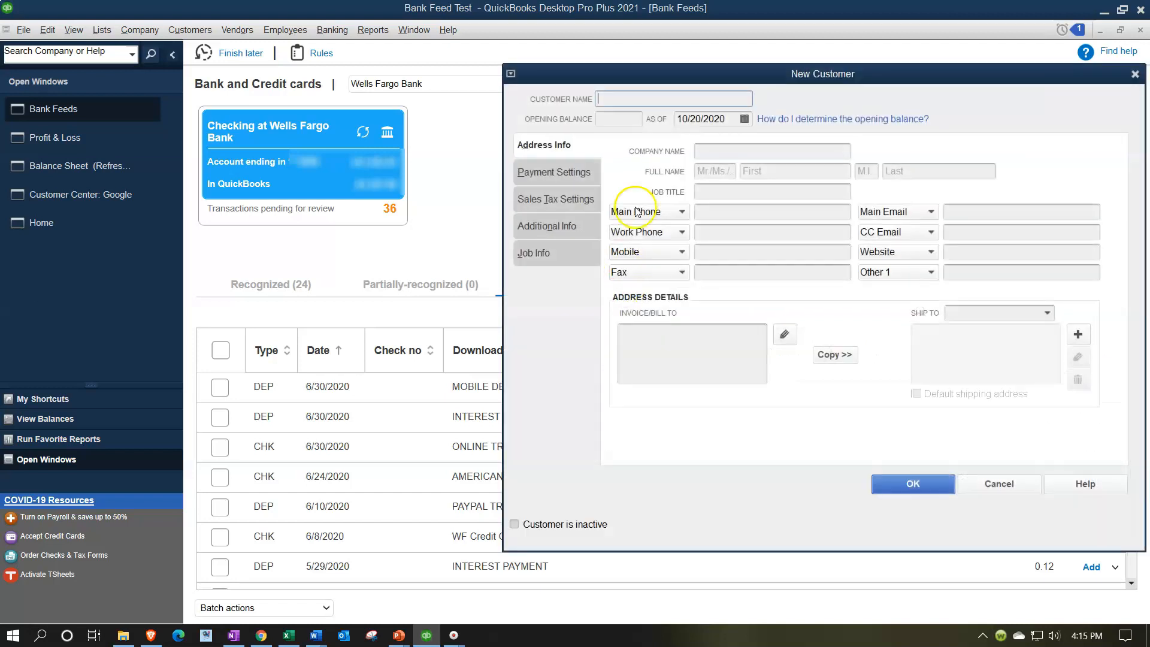
type("Paypal")
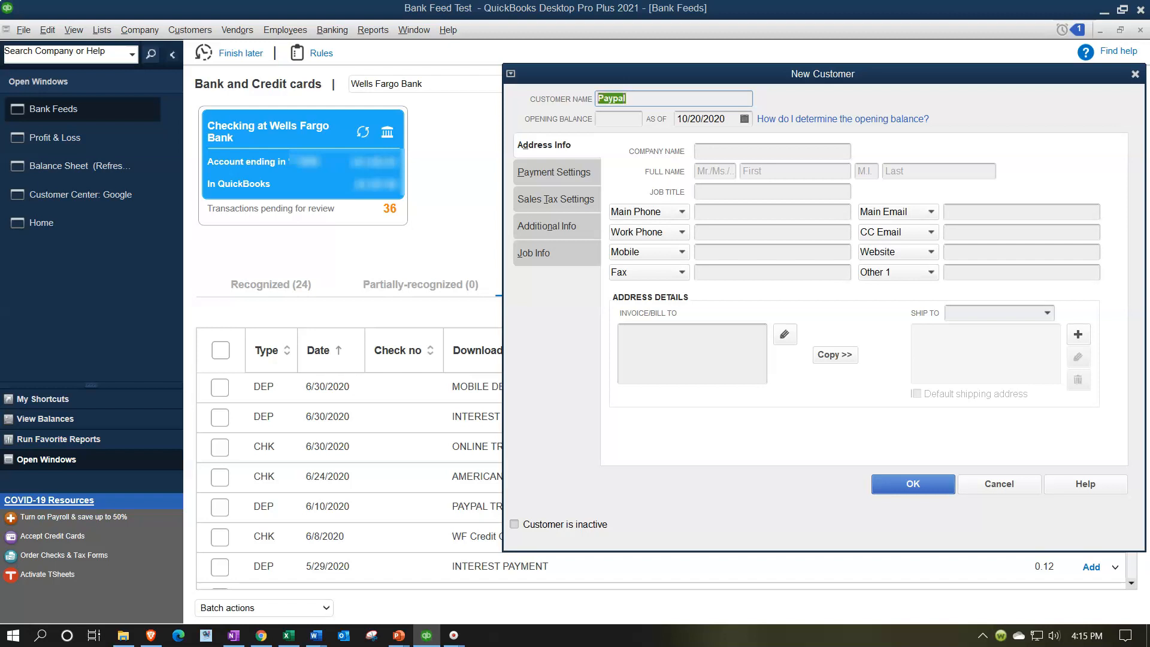
left_click(715, 151)
type("Paypal")
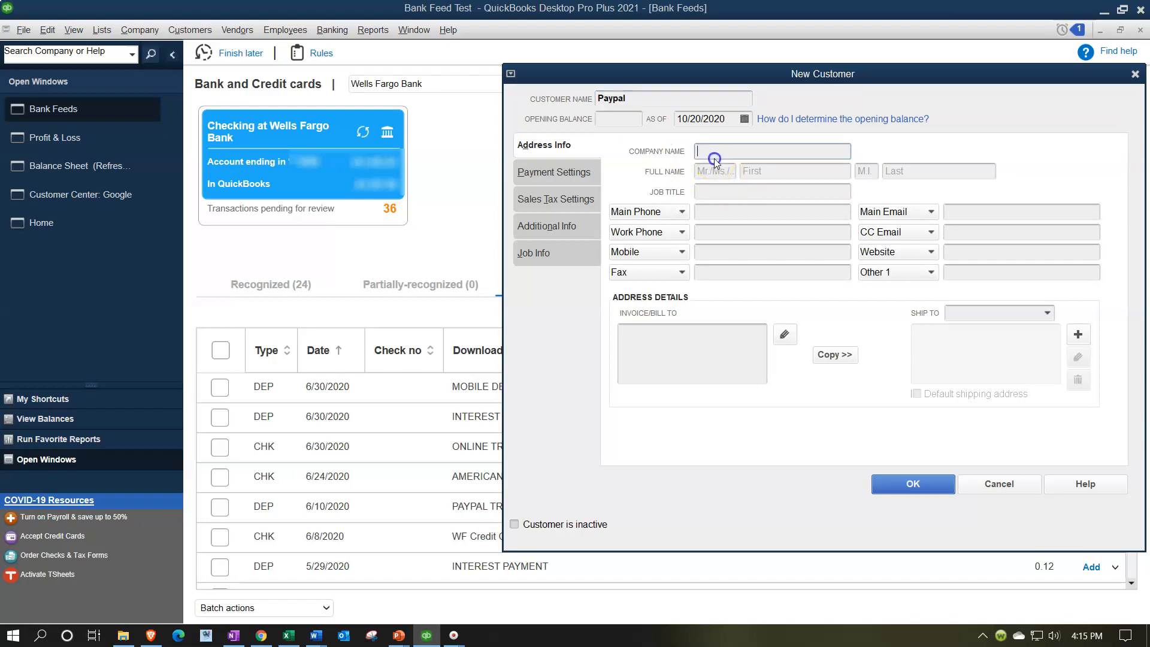
left_click(891, 483)
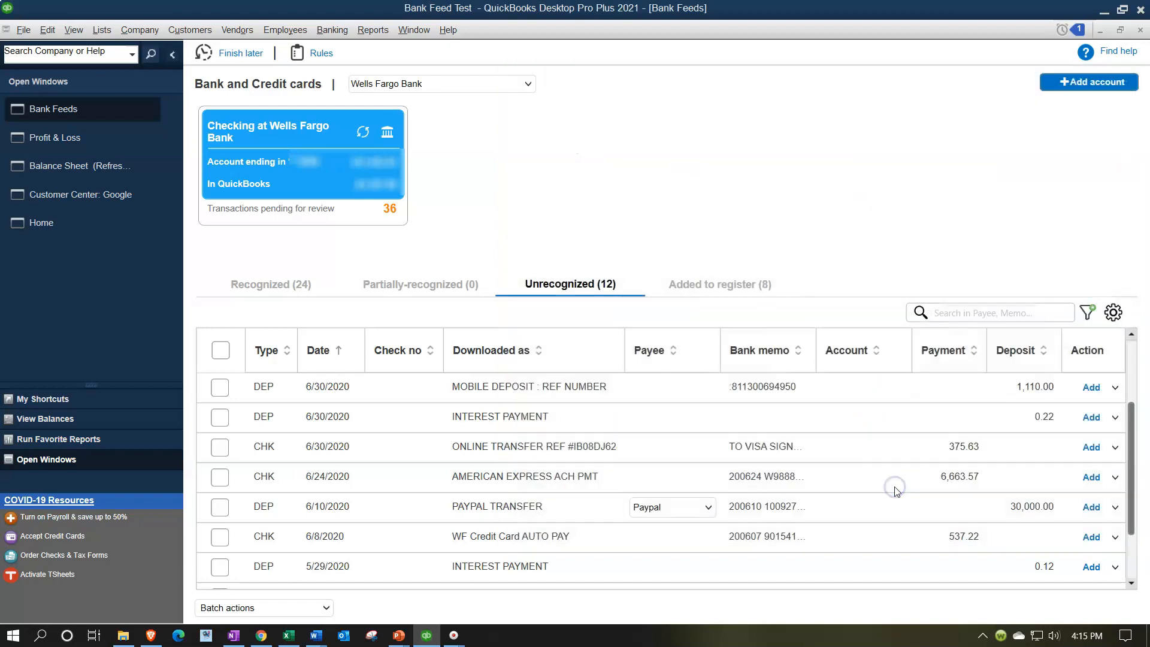
Create a new Income account named PayPal Income and assign it to the PAYPAL TRANSFER deposit.
left_click(873, 507)
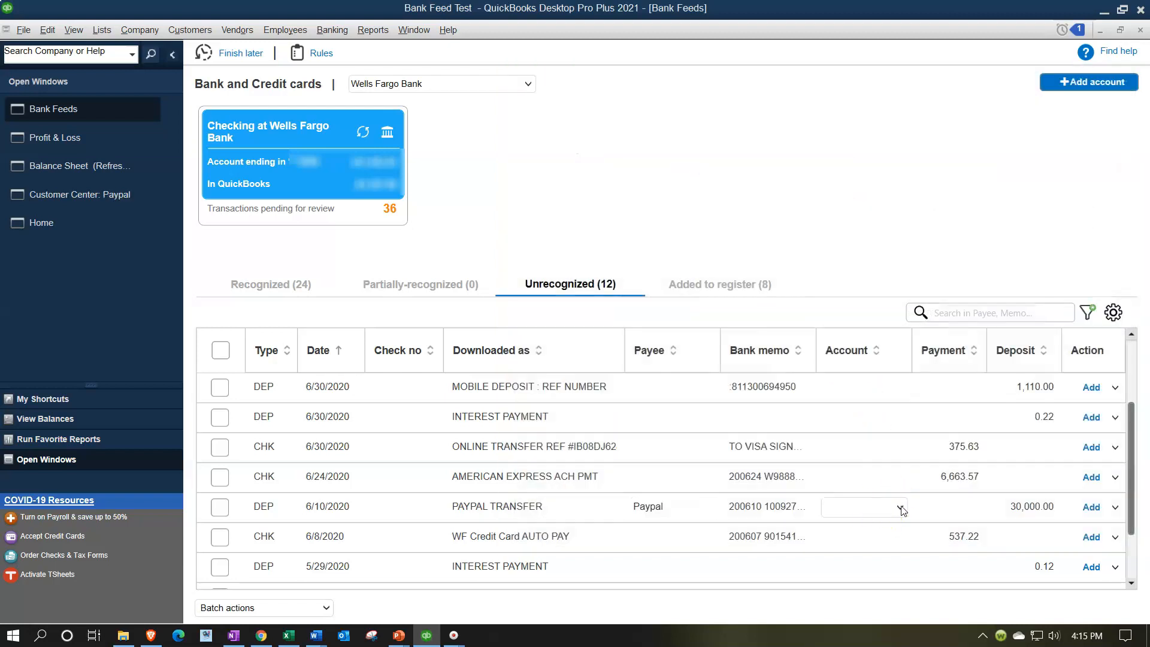
left_click(900, 508)
left_click(836, 294)
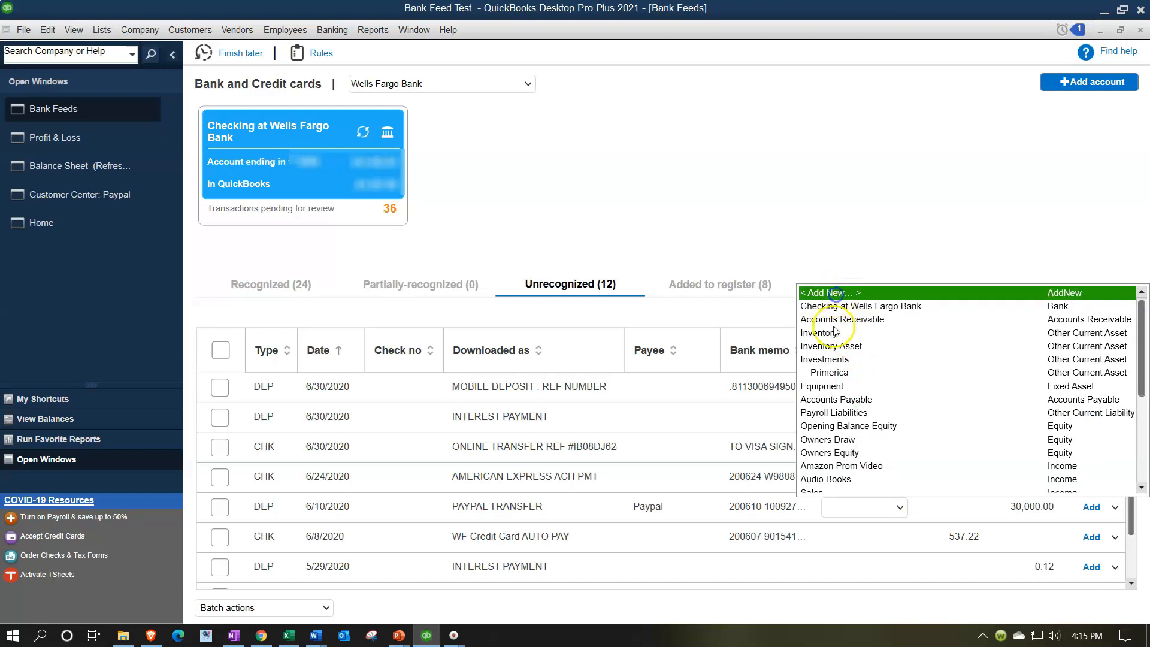
left_click(785, 121)
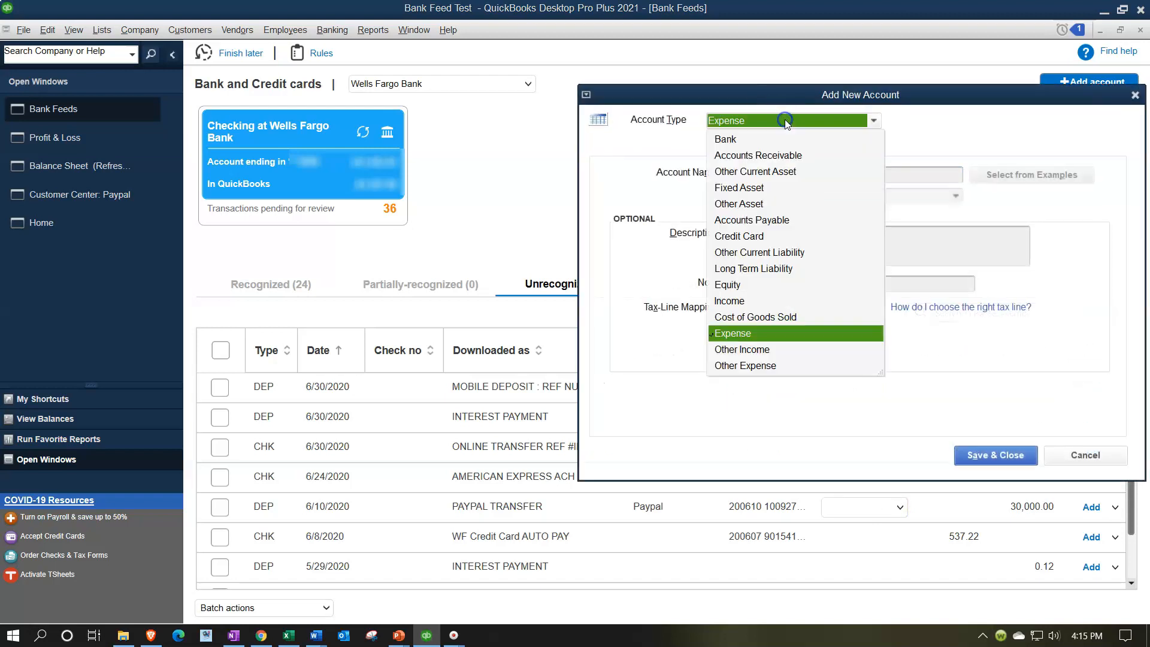
left_click(735, 301)
left_click(747, 178)
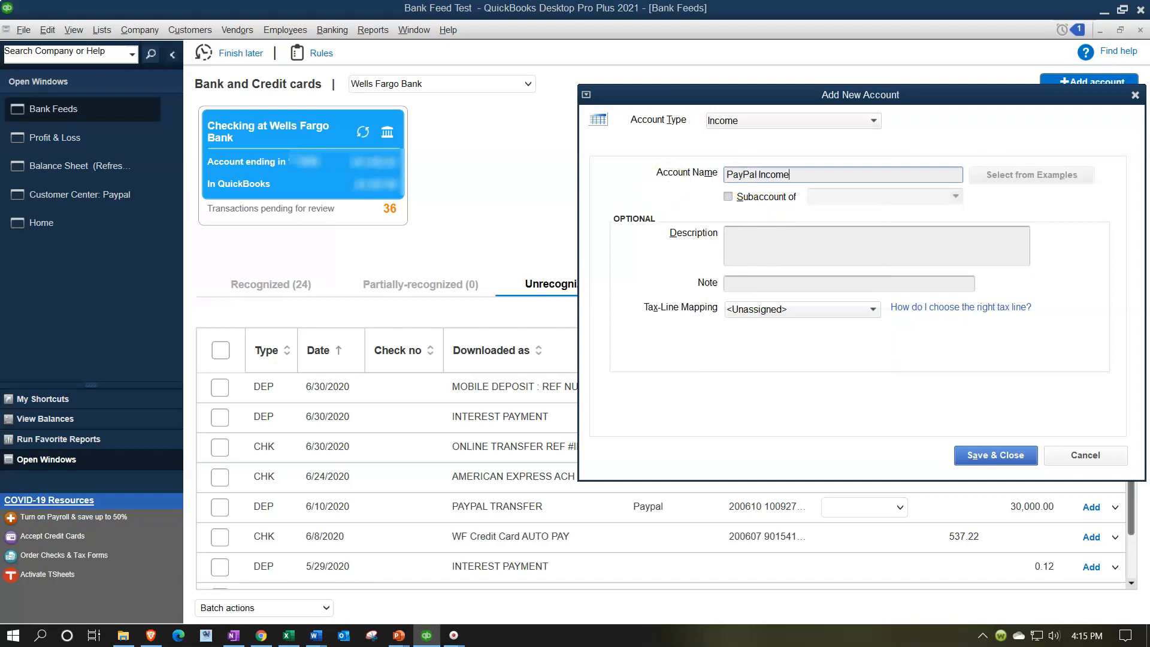
key("Tab")
left_click(973, 457)
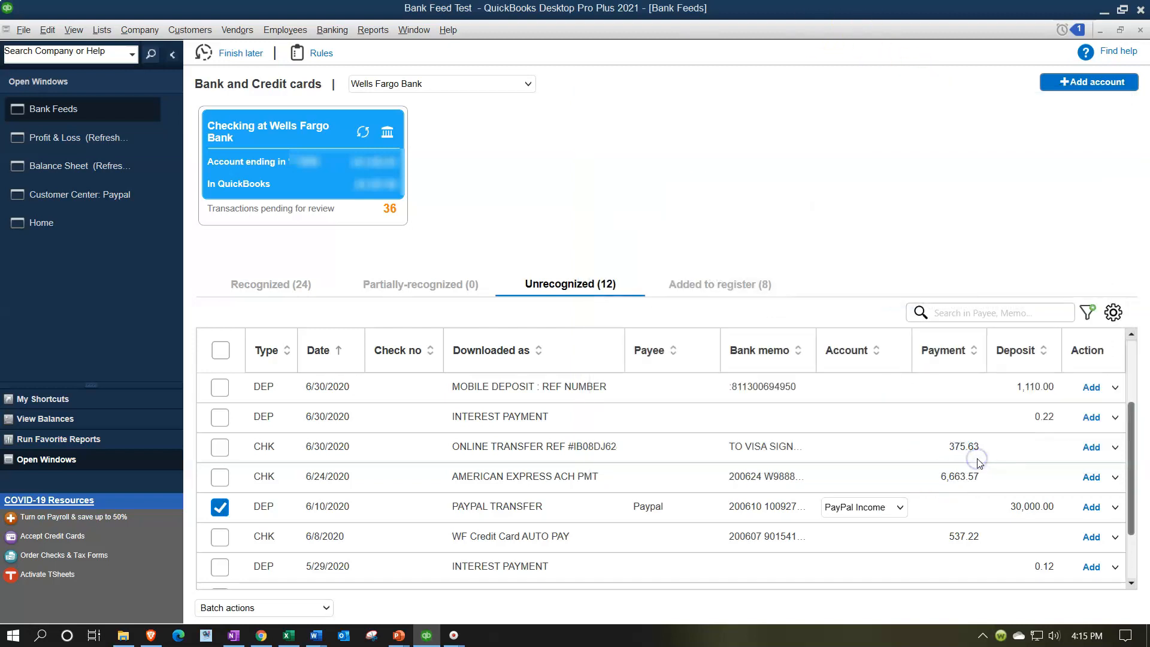
Open the PayPal deposit's details and start a rule from it named PayPal.
scroll(928, 448, "down", 1)
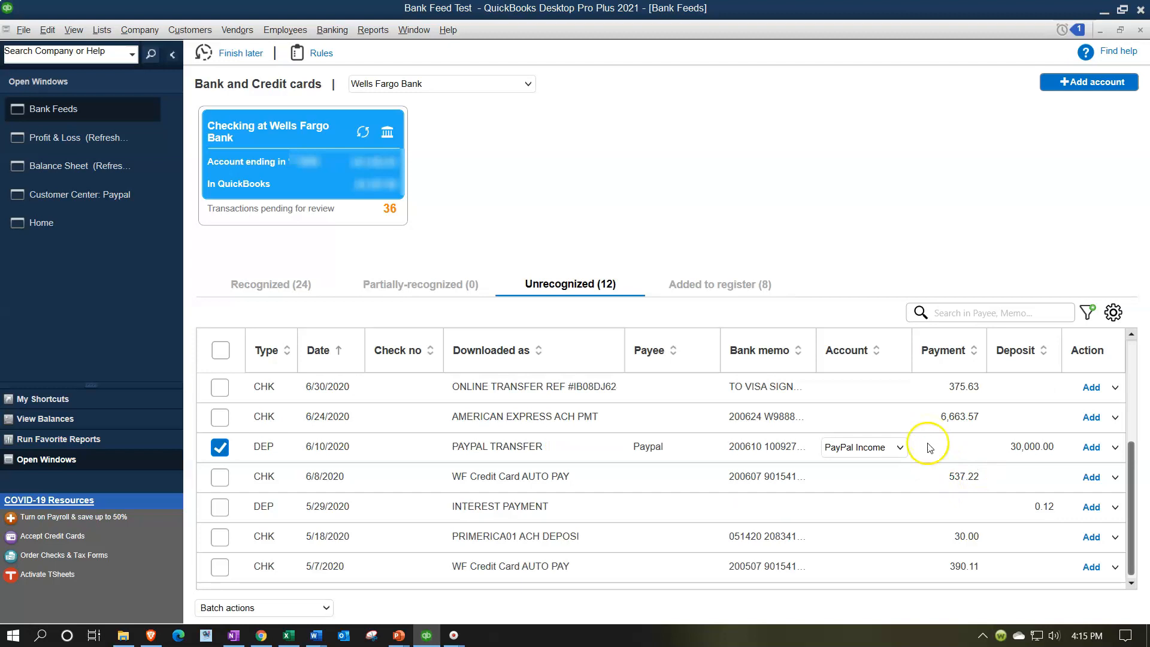
left_click(1113, 450)
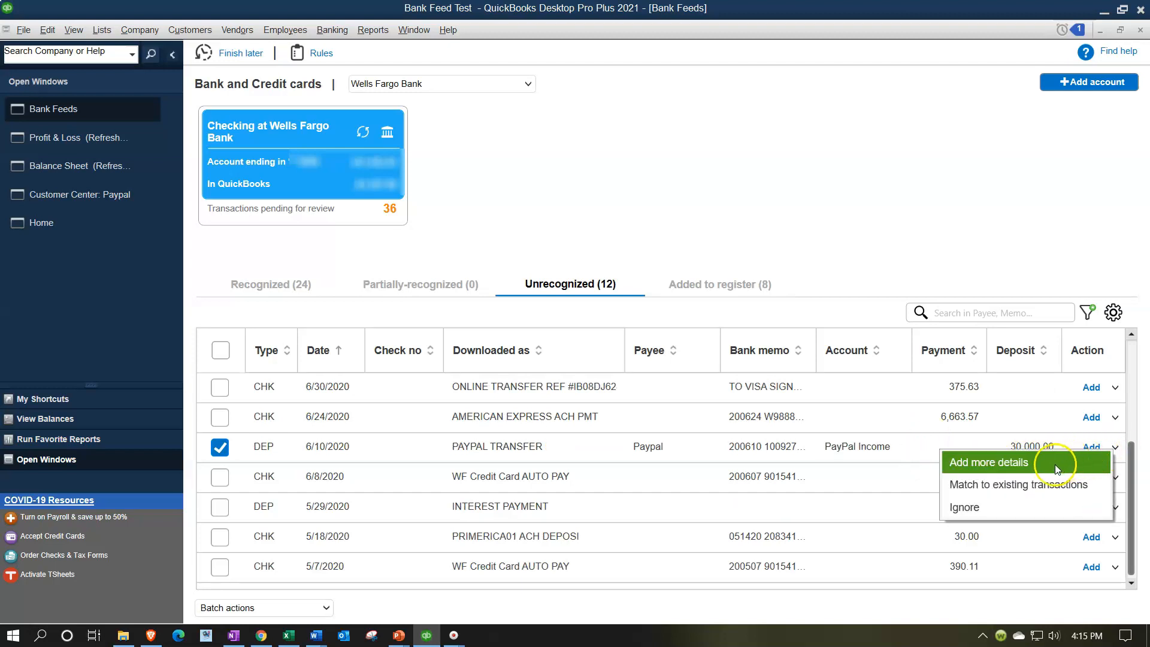
left_click(1028, 467)
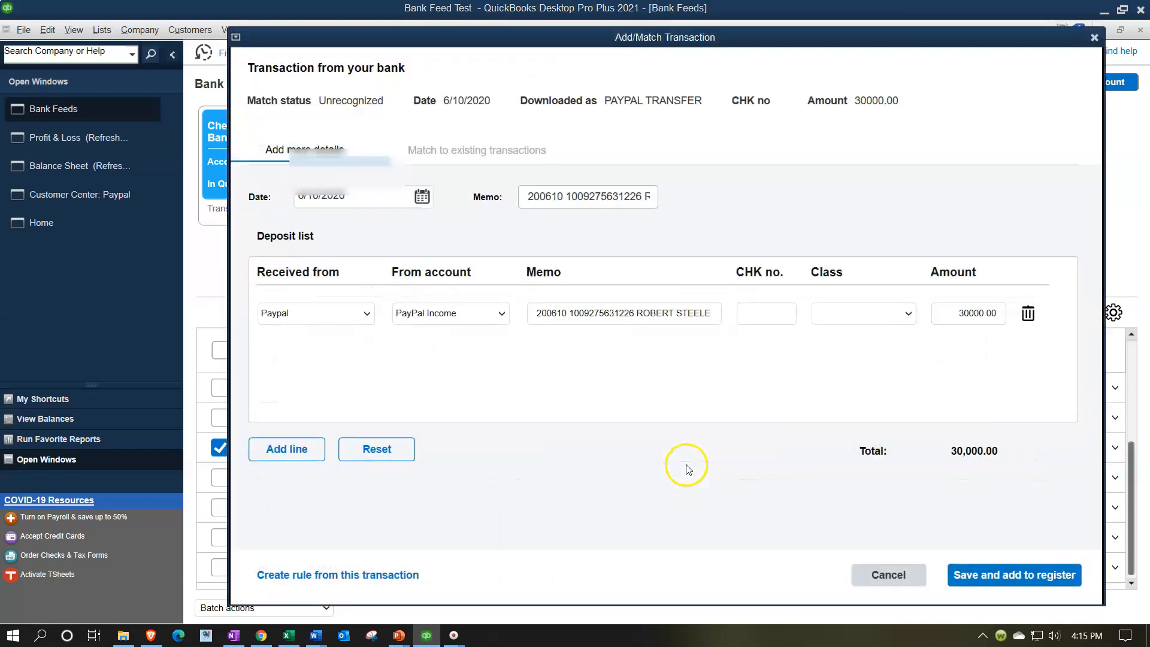
left_click(331, 576)
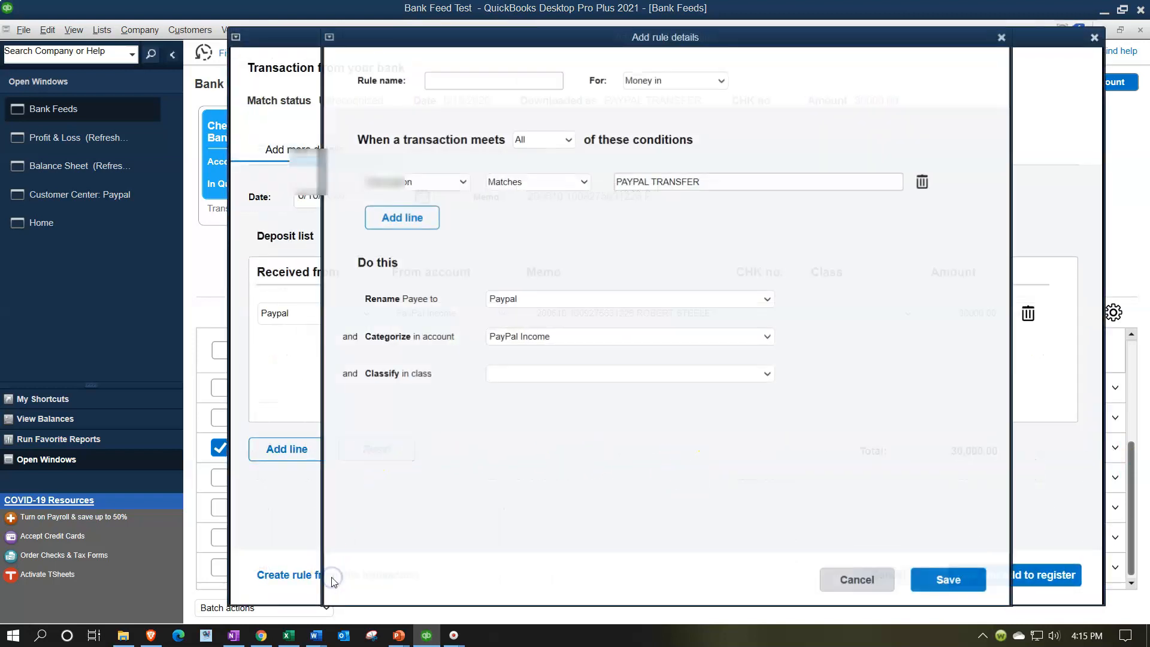
left_click(474, 88)
type("PayPal")
left_click(737, 173)
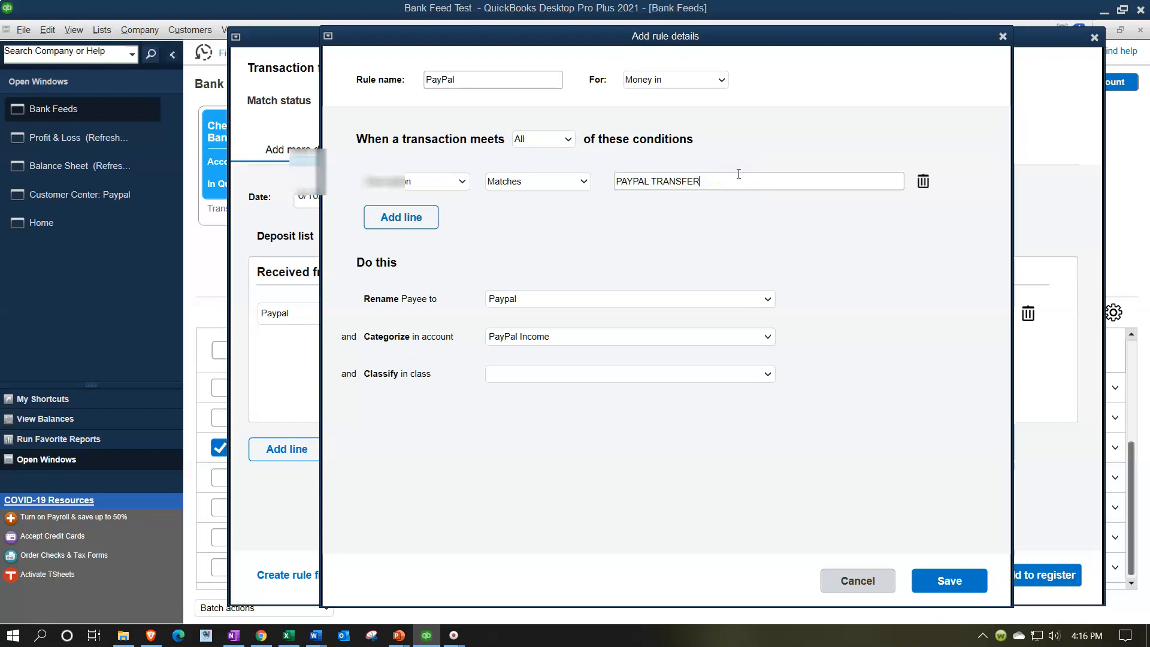
Change the rule condition to Contains PAYPAL and save the rule.
left_click(719, 144)
key("BackSpace")
key("BackSpace")
key("BackSpace")
key("BackSpace")
key("BackSpace")
key("BackSpace")
left_click(583, 181)
left_click(547, 215)
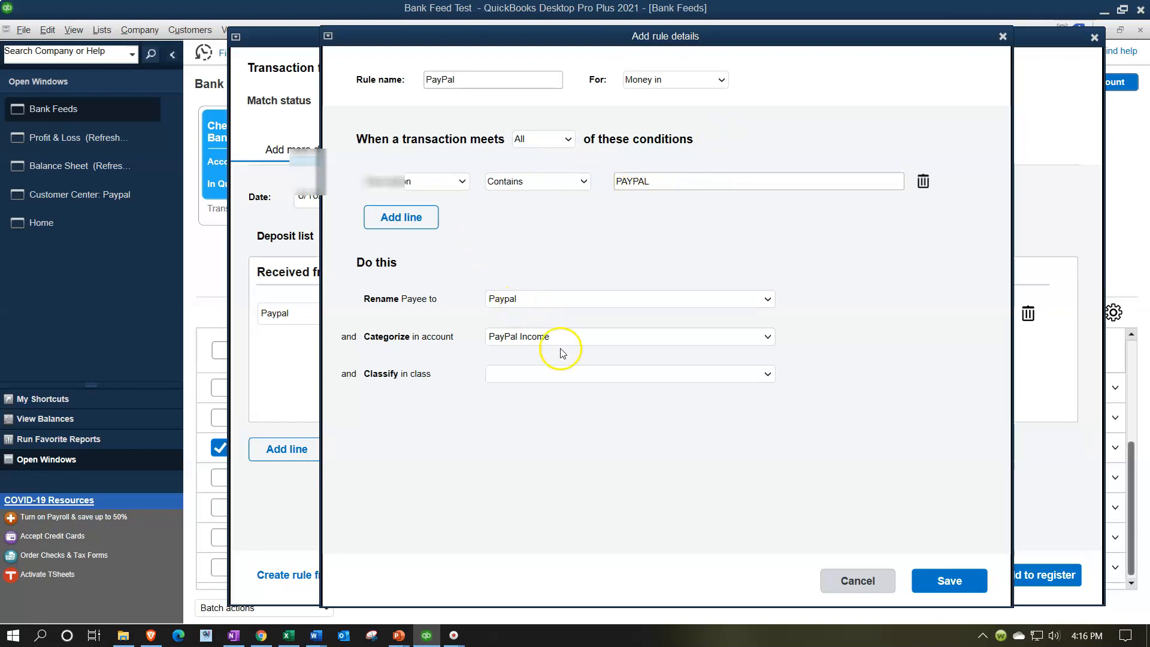
left_click(953, 581)
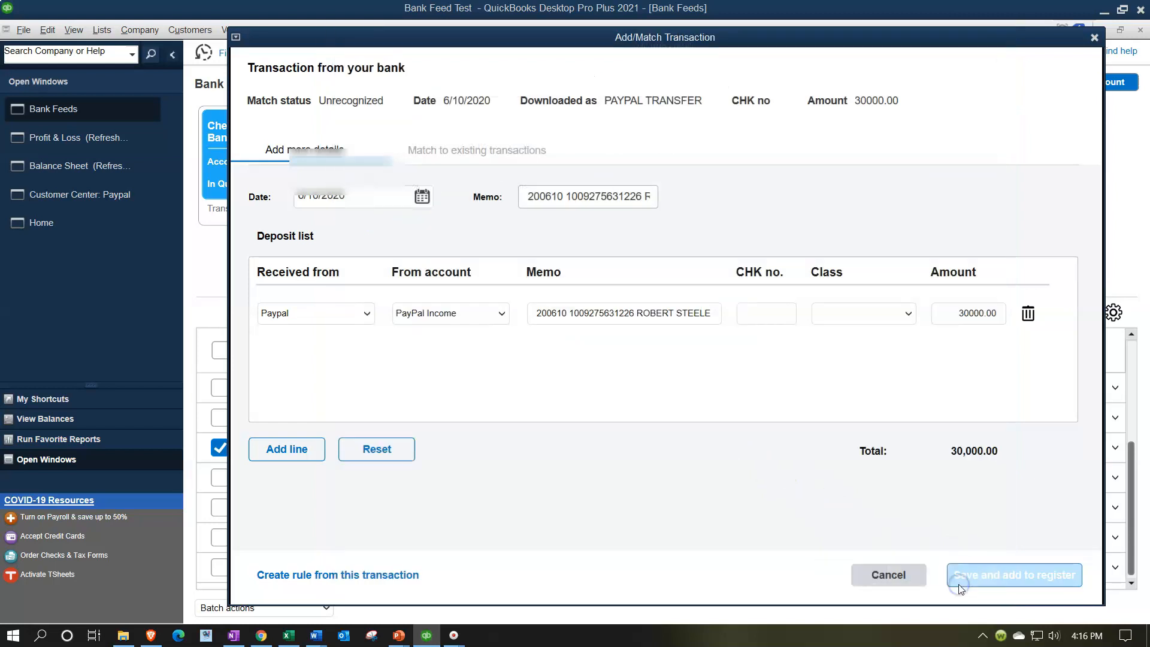
Save the PayPal deposit and add it to the register, confirming the past-date change.
left_click(980, 573)
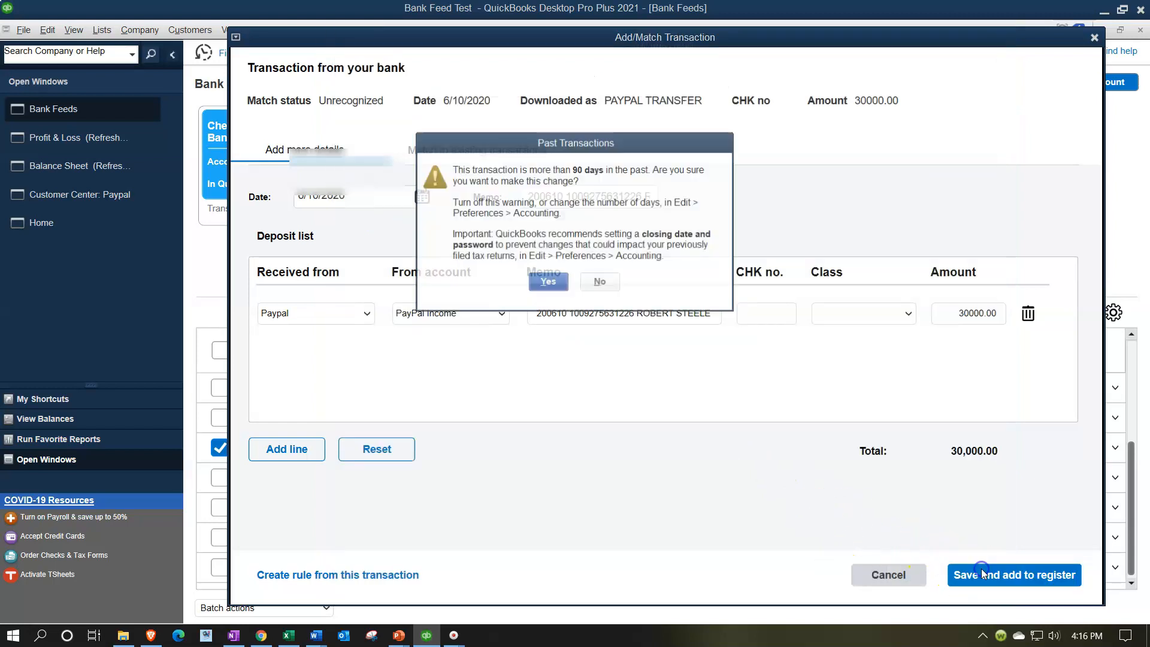
left_click(548, 281)
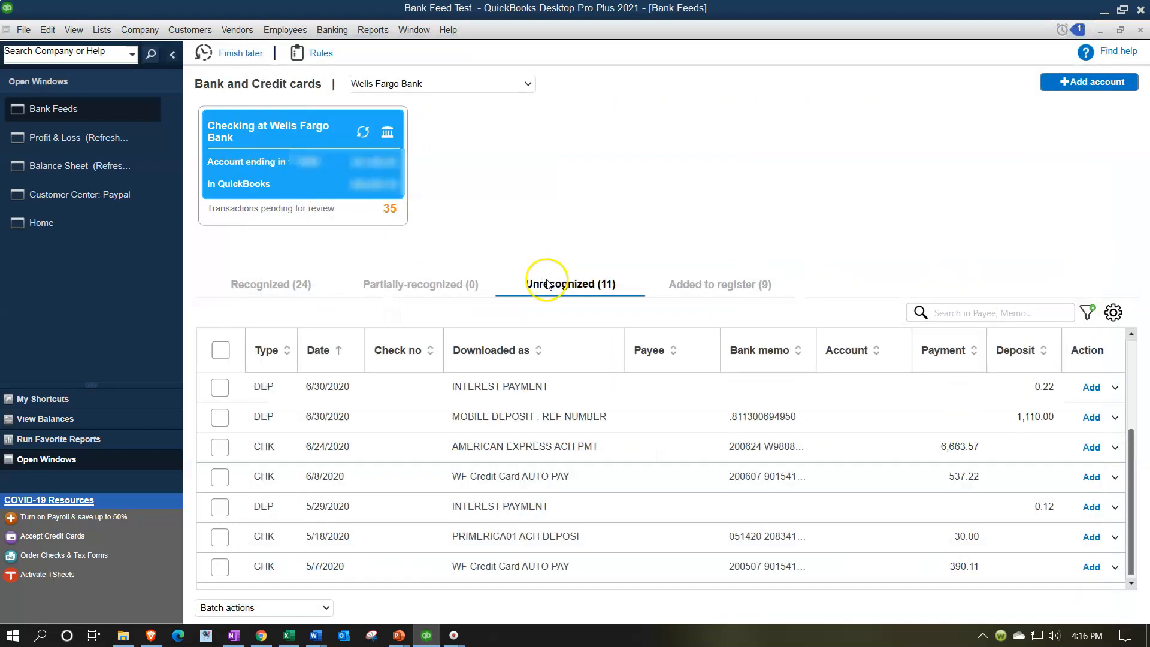
Refresh the Balance Sheet and drill into the Wells Fargo checking balance to inspect the PayPal deposit.
left_click(105, 167)
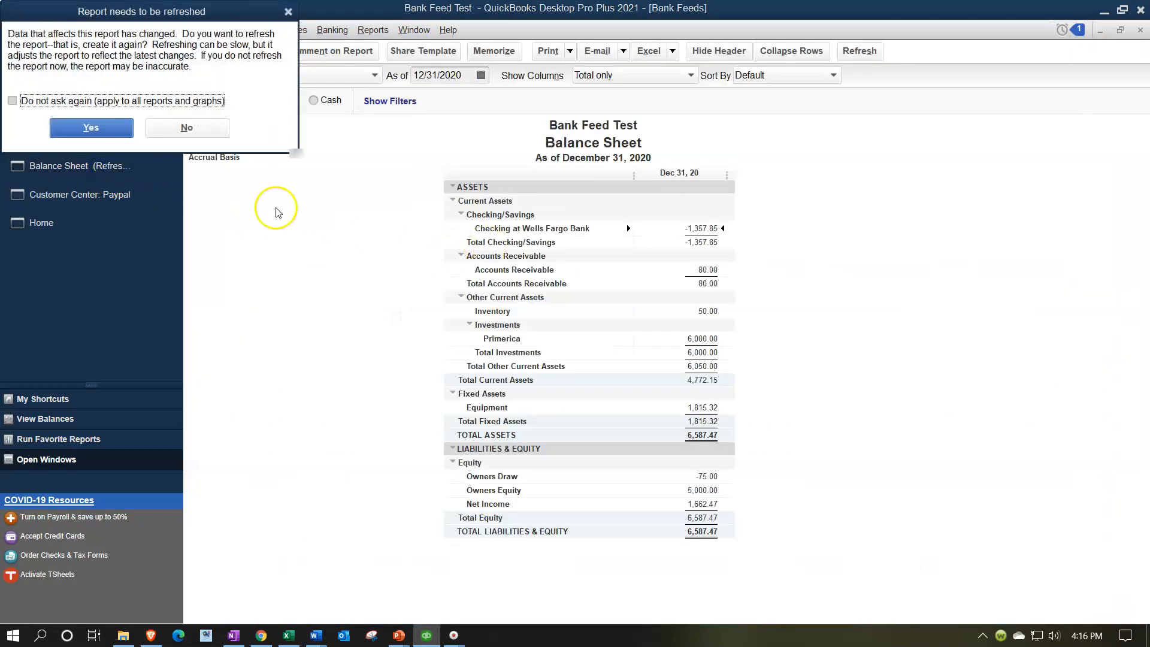
left_click(91, 127)
double_click(772, 228)
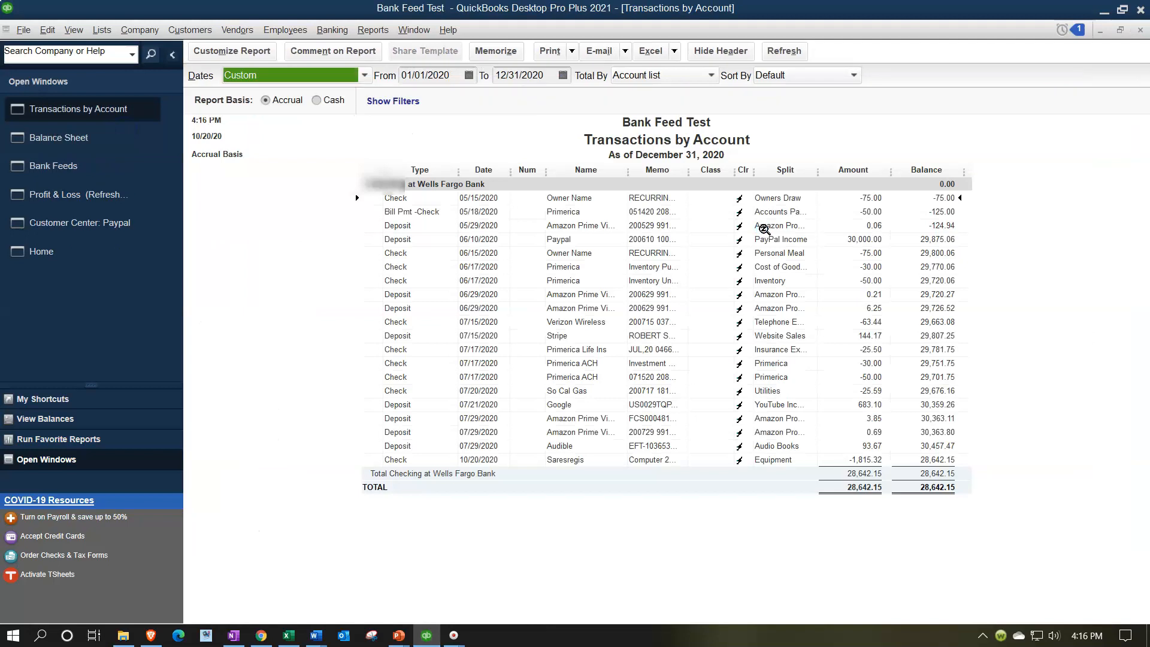
left_click(862, 251)
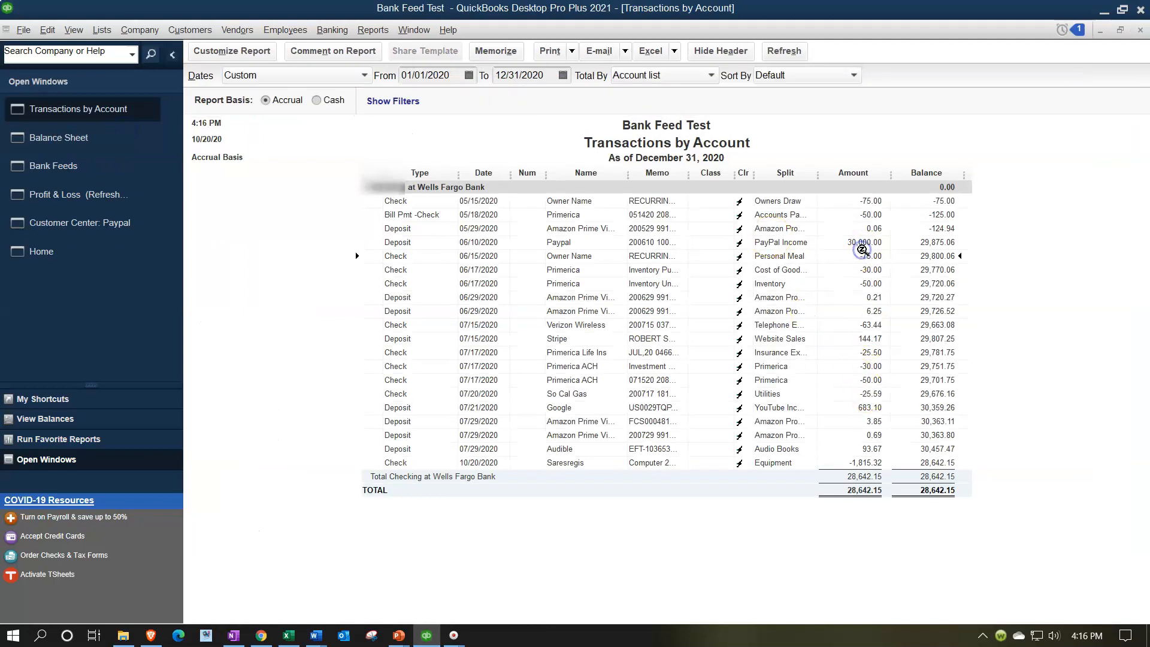
left_click(856, 242)
left_click(1139, 30)
Refresh the Profit & Loss and review the PayPal Income line.
left_click(100, 170)
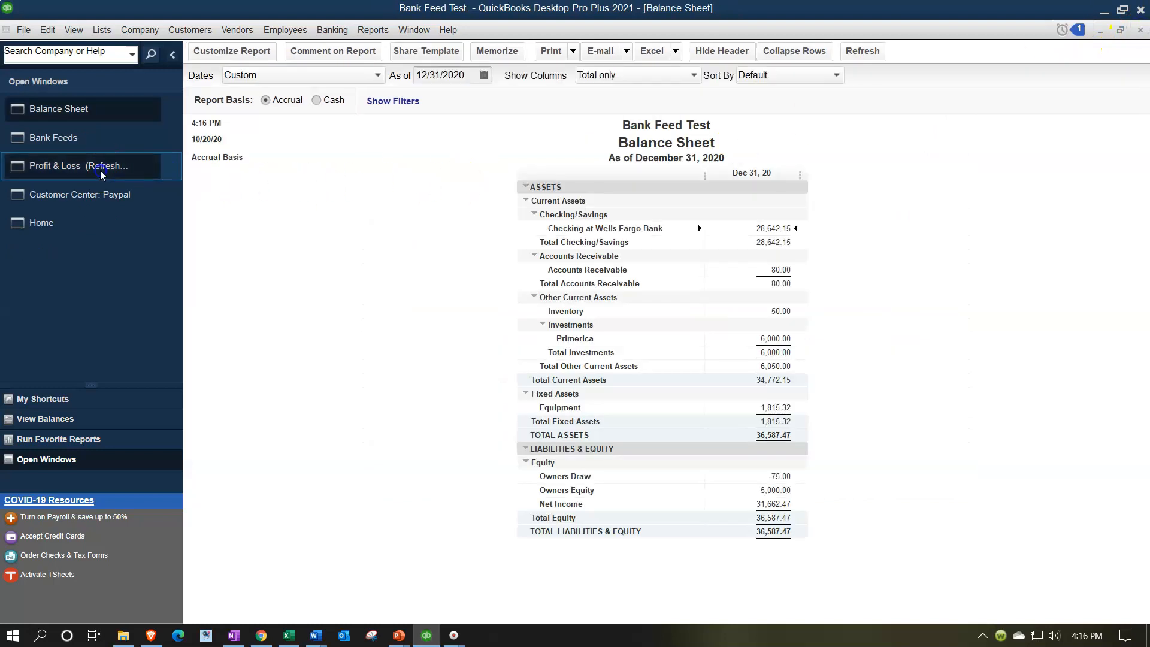
left_click(90, 127)
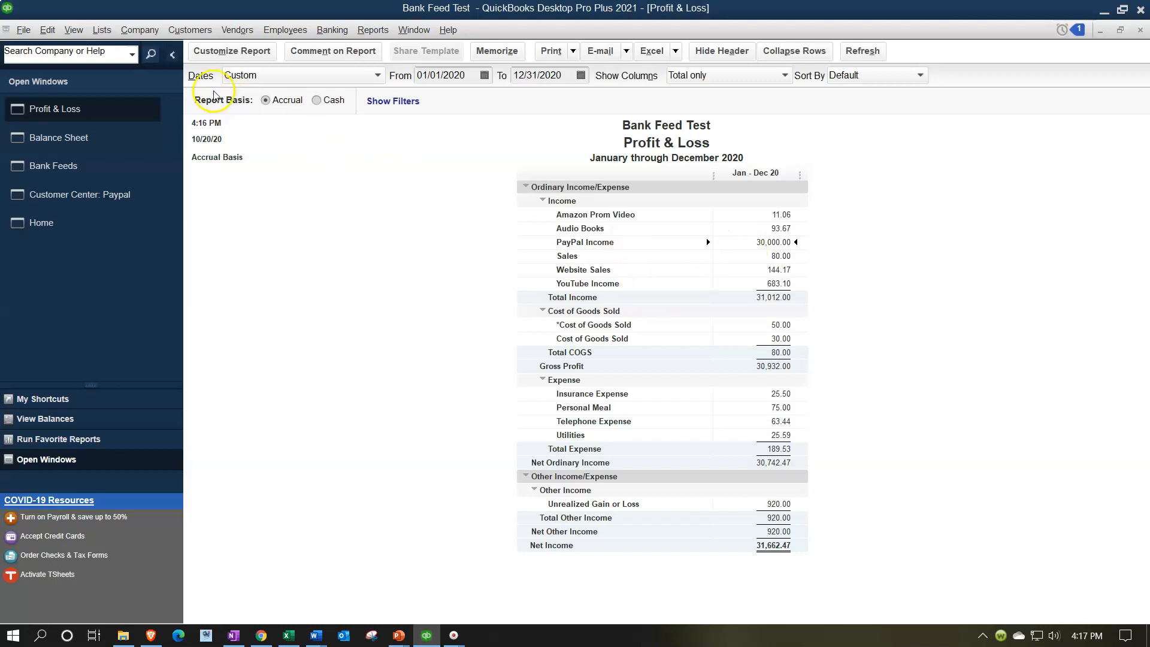
Open a new general journal entry and set its date to 07/30/2020.
left_click(103, 31)
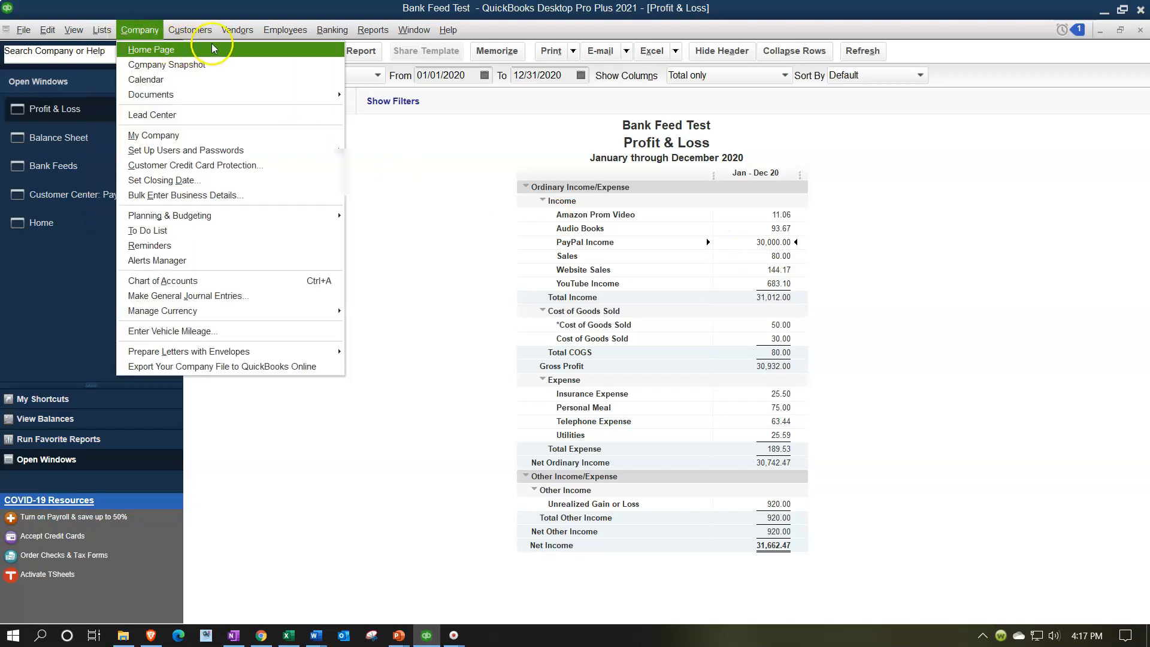
mouse_move(187, 35)
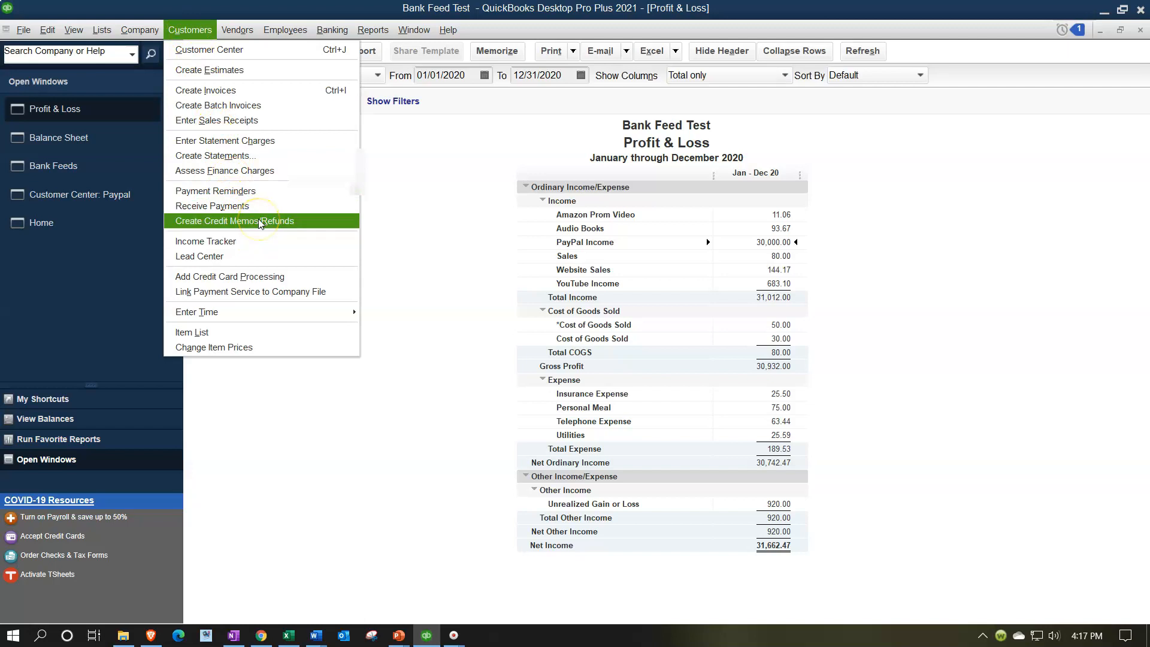
mouse_move(139, 30)
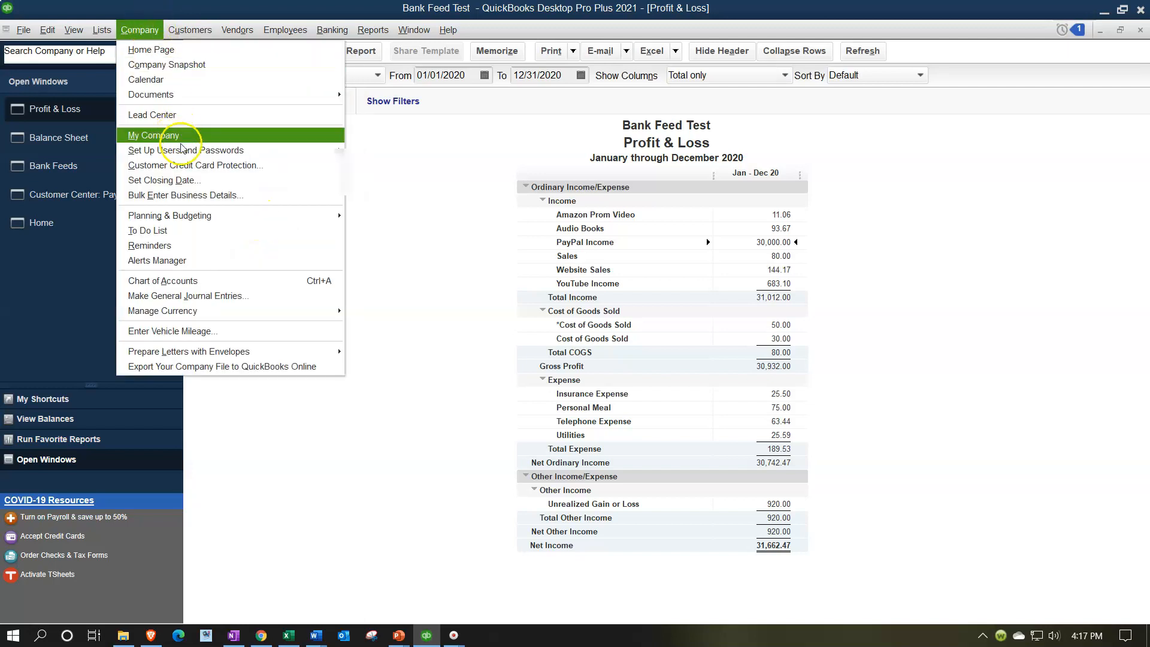
left_click(216, 293)
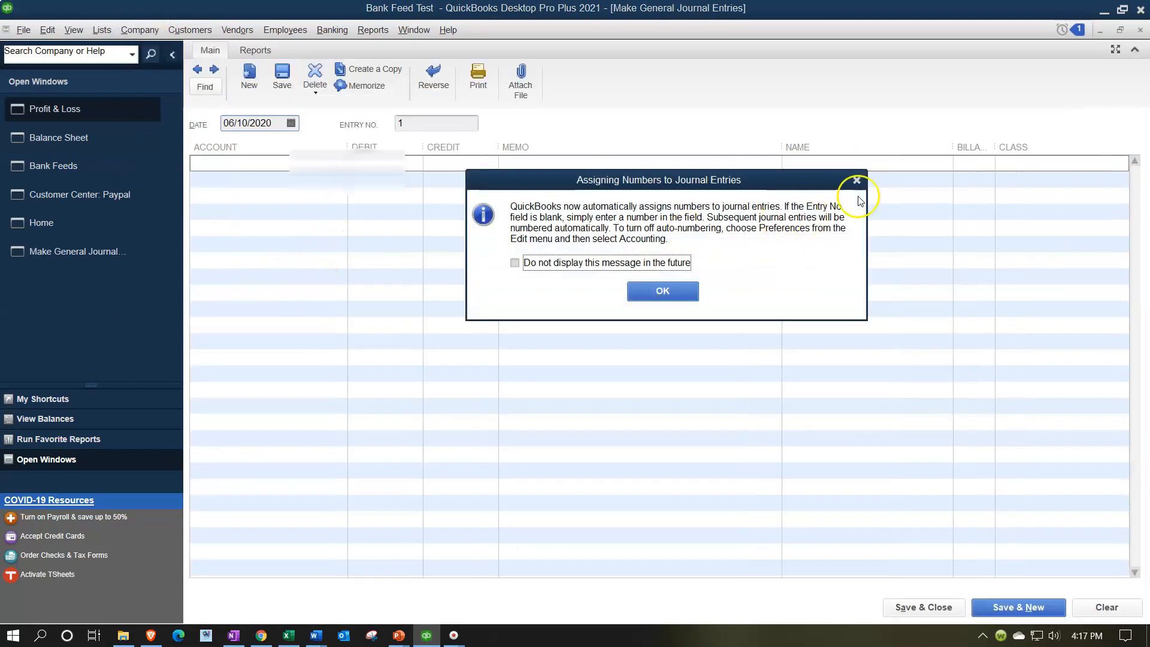
left_click(856, 180)
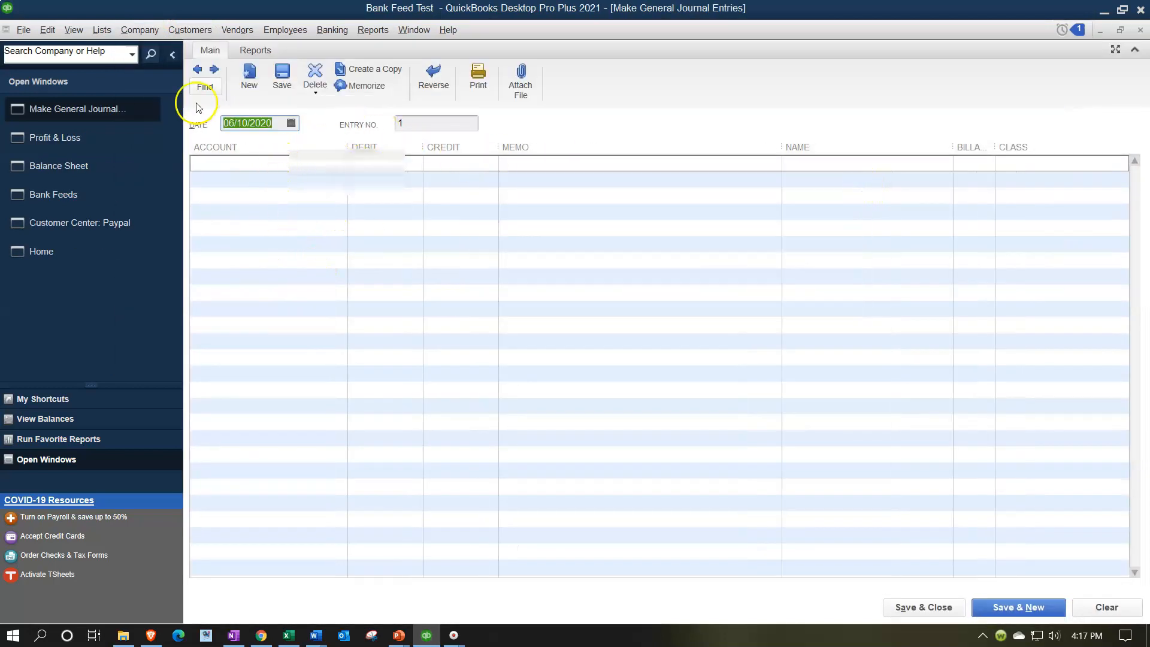
type("0730")
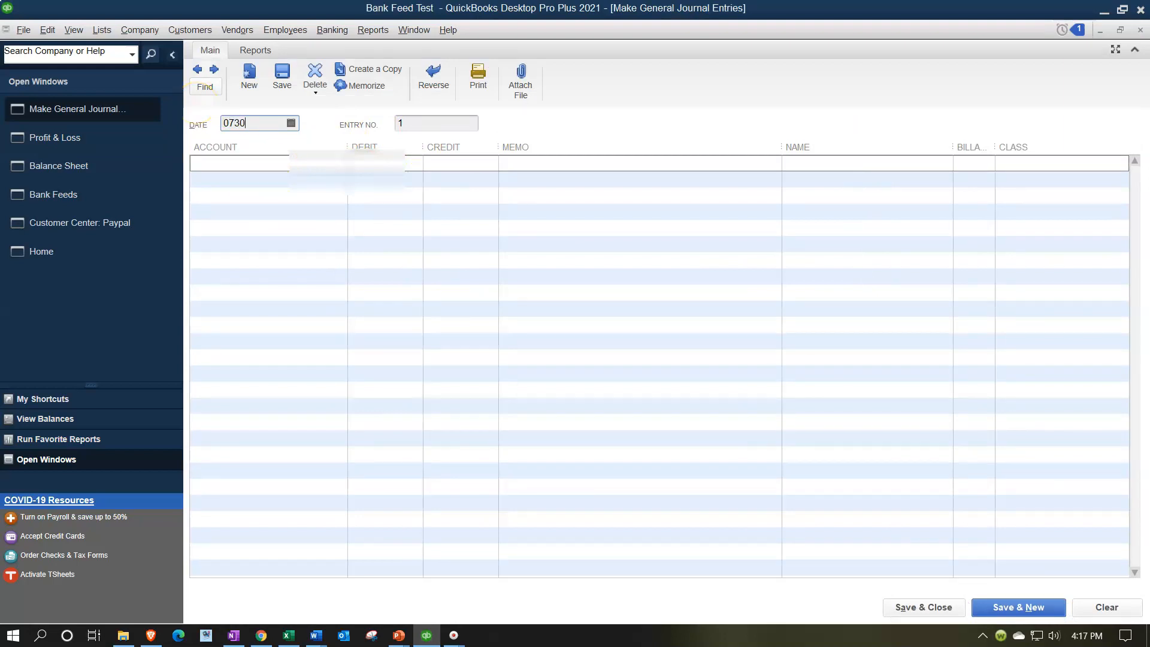
Set the first journal line's account to PayPal Income with a debit amount.
key("Tab")
key("Tab")
type("Pay")
key("Tab")
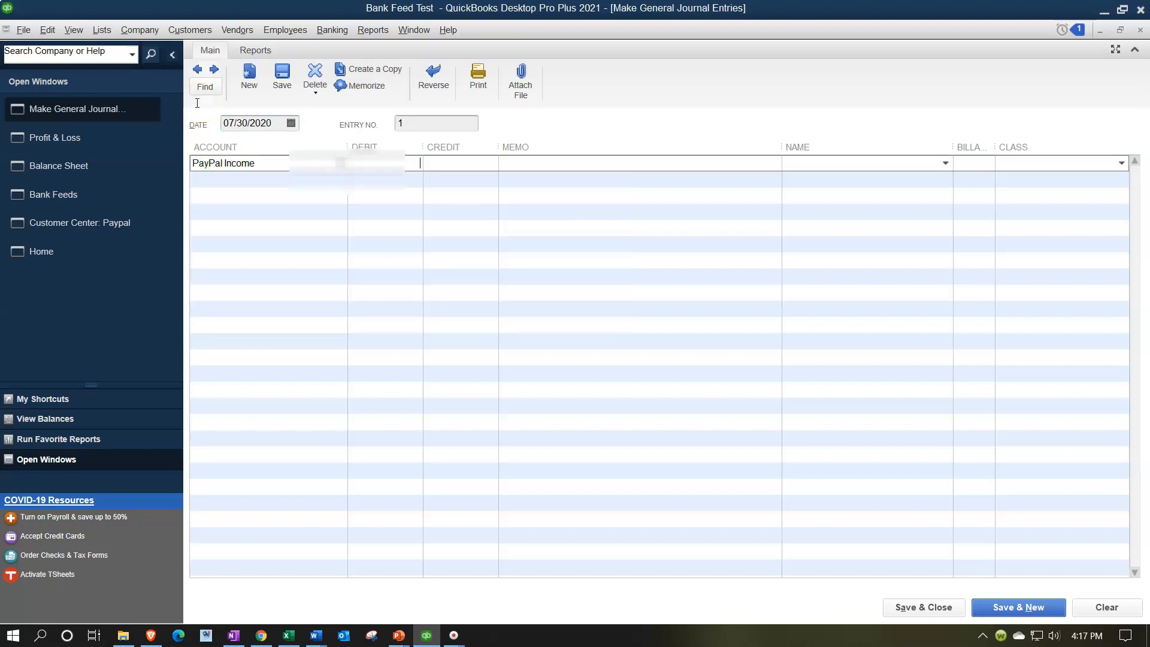
key("Tab")
key("Tab")
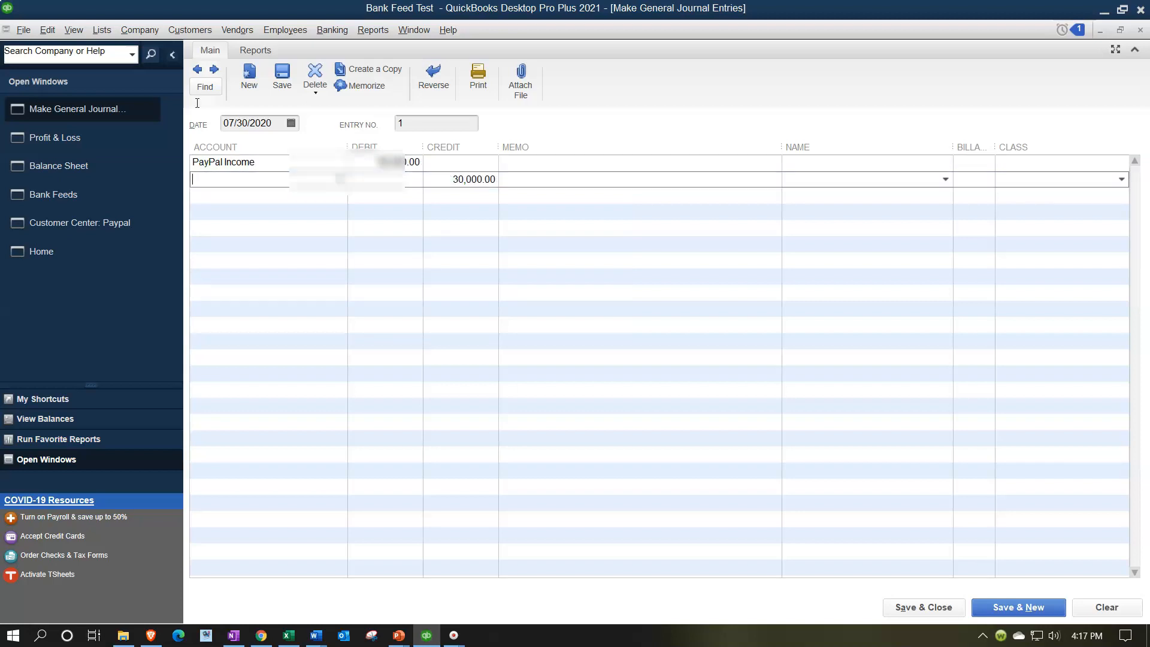
Create a new Income account named Gig Work Website 1 for the second journal line.
type("Gig Wor")
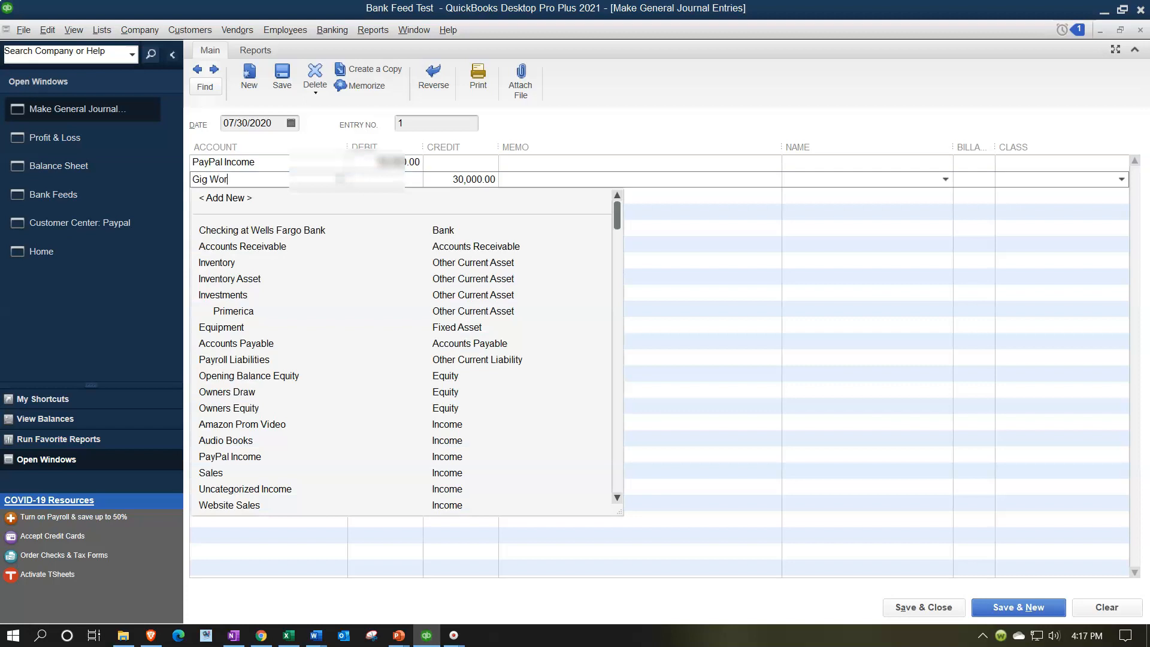
type("k Web")
key("Tab")
key("Return")
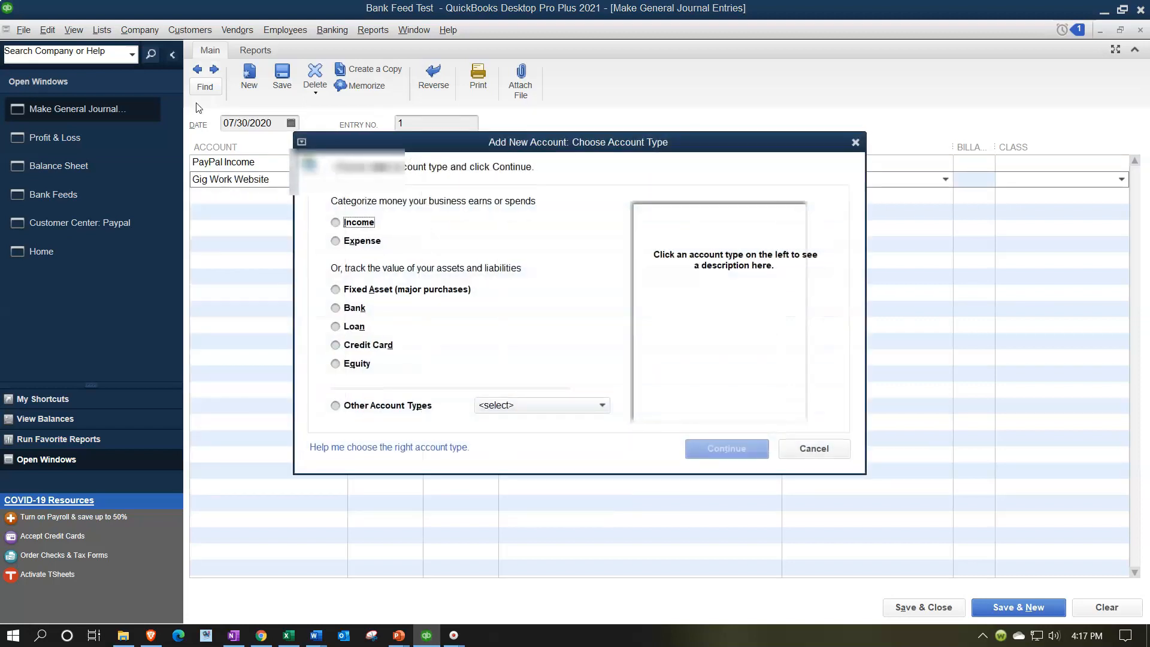
left_click(336, 223)
left_click(708, 446)
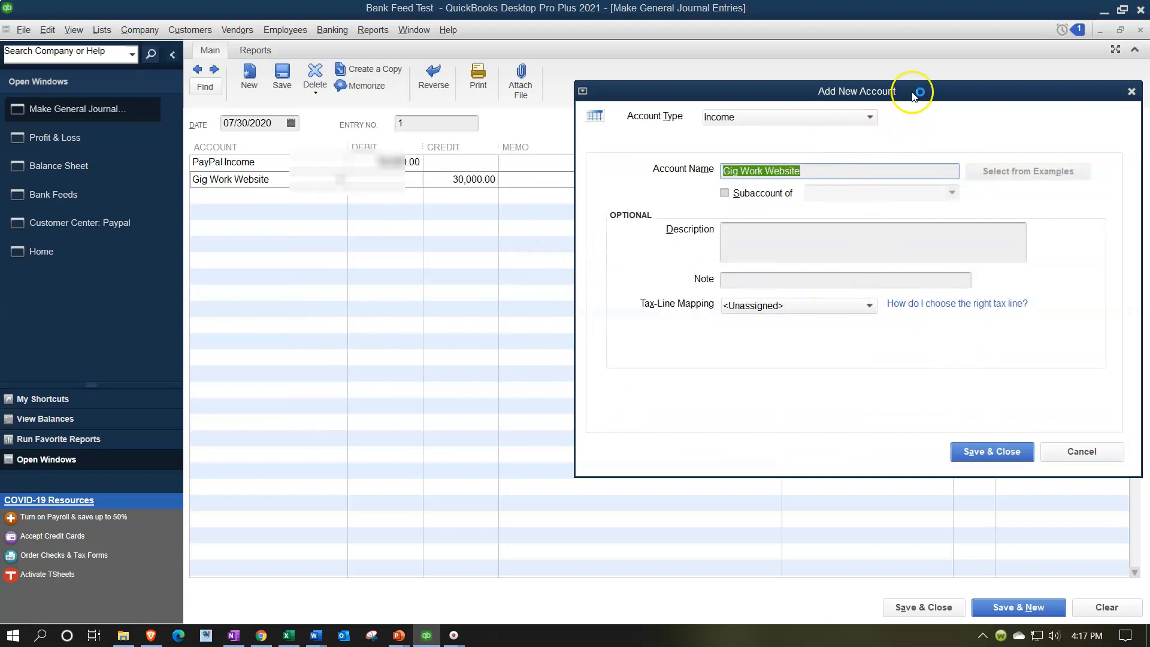
left_click(771, 179)
type("1")
left_click(923, 460)
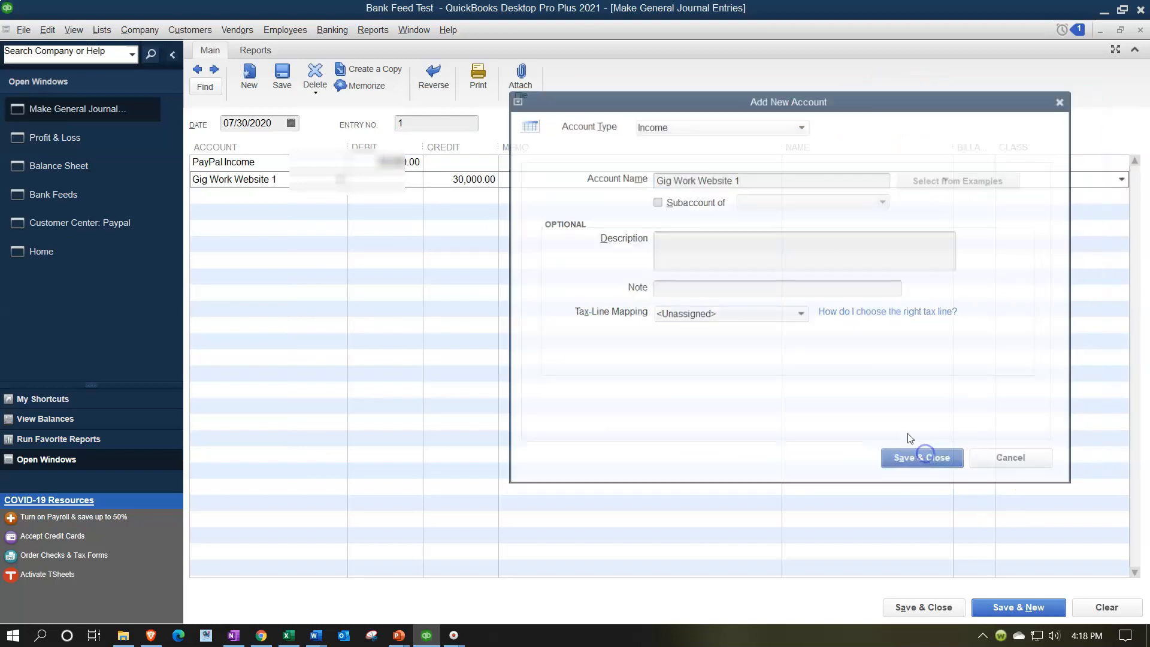
Set the Gig Work Website 1 credit to 100,000.00.
left_click_drag(454, 182, 564, 191)
type("1")
type("00,000")
key("Tab")
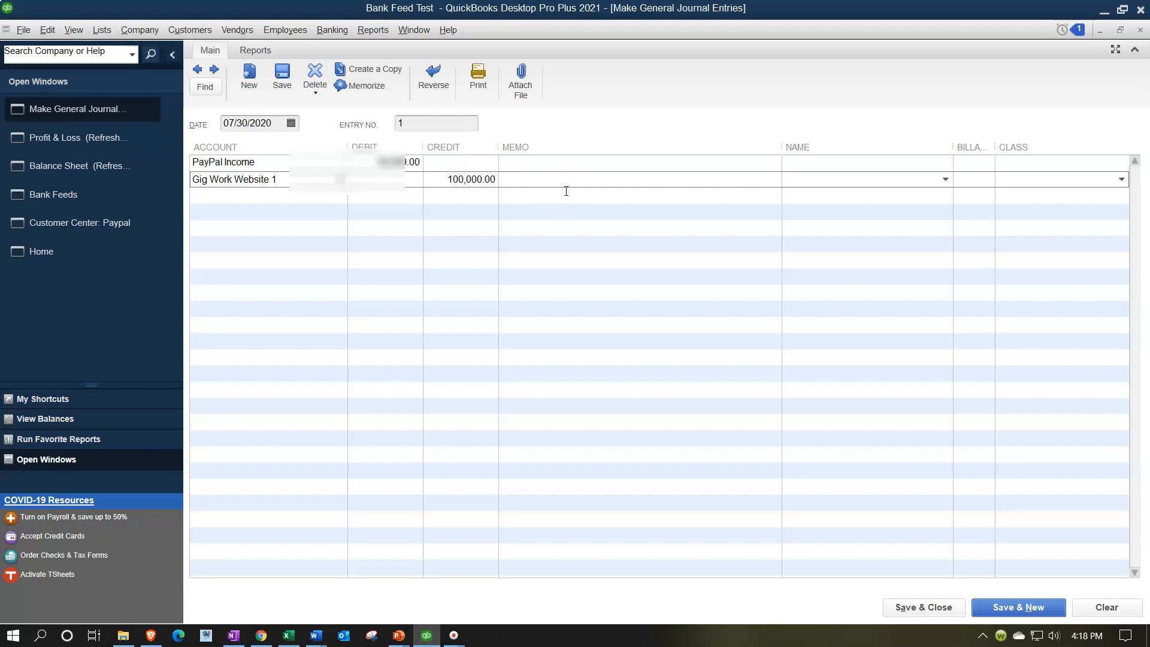
key("Tab")
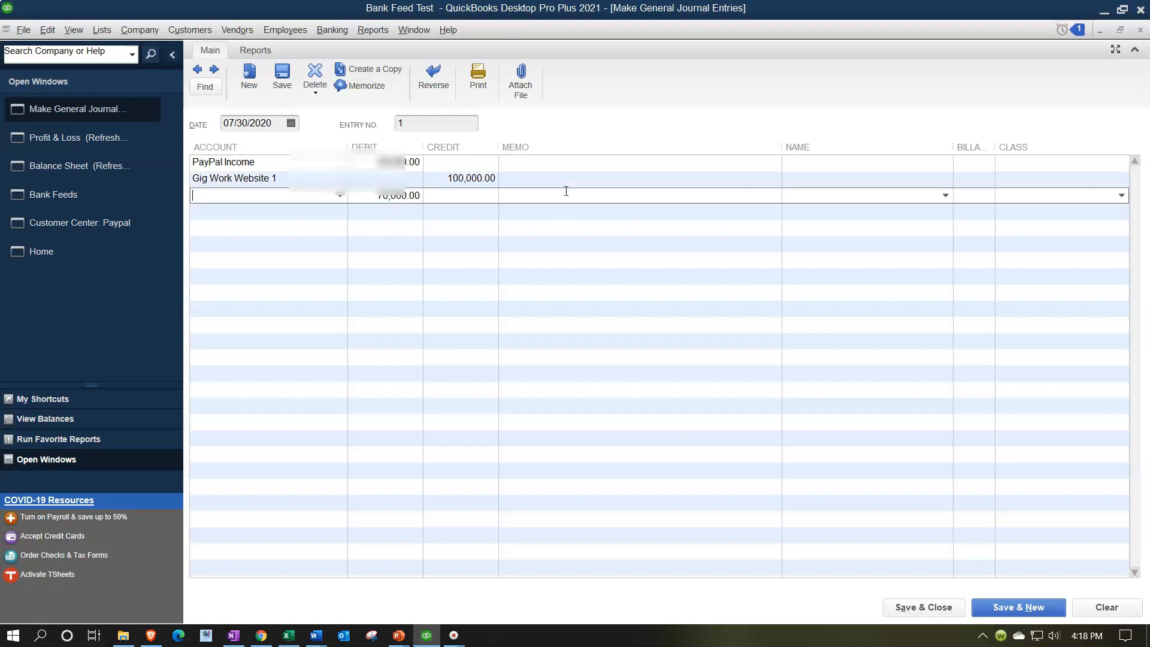
Create a new Income account named Gig Work Website 2 for the third journal line.
type("Gig Work W")
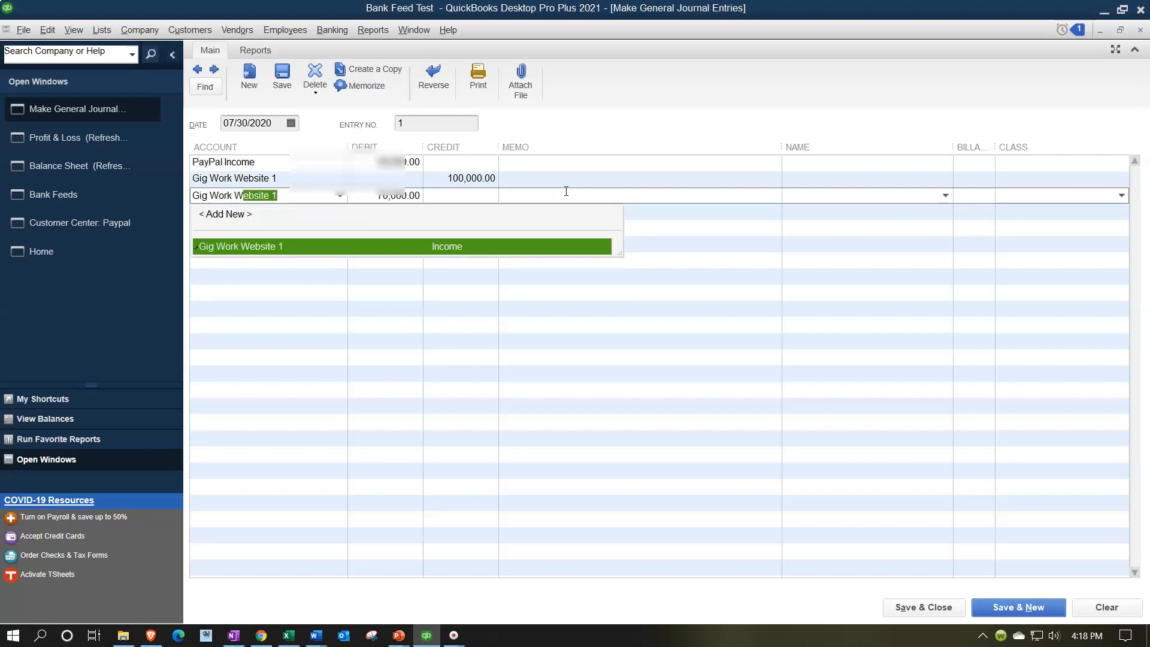
type("ebsite 2")
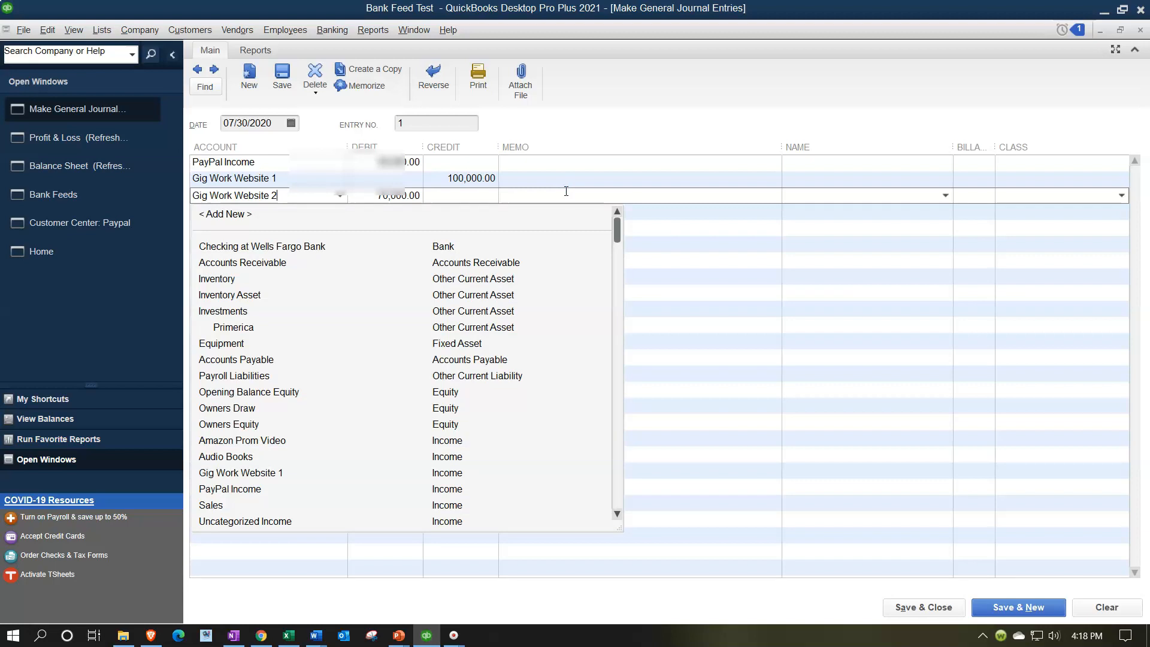
left_click(566, 191)
left_click(566, 191)
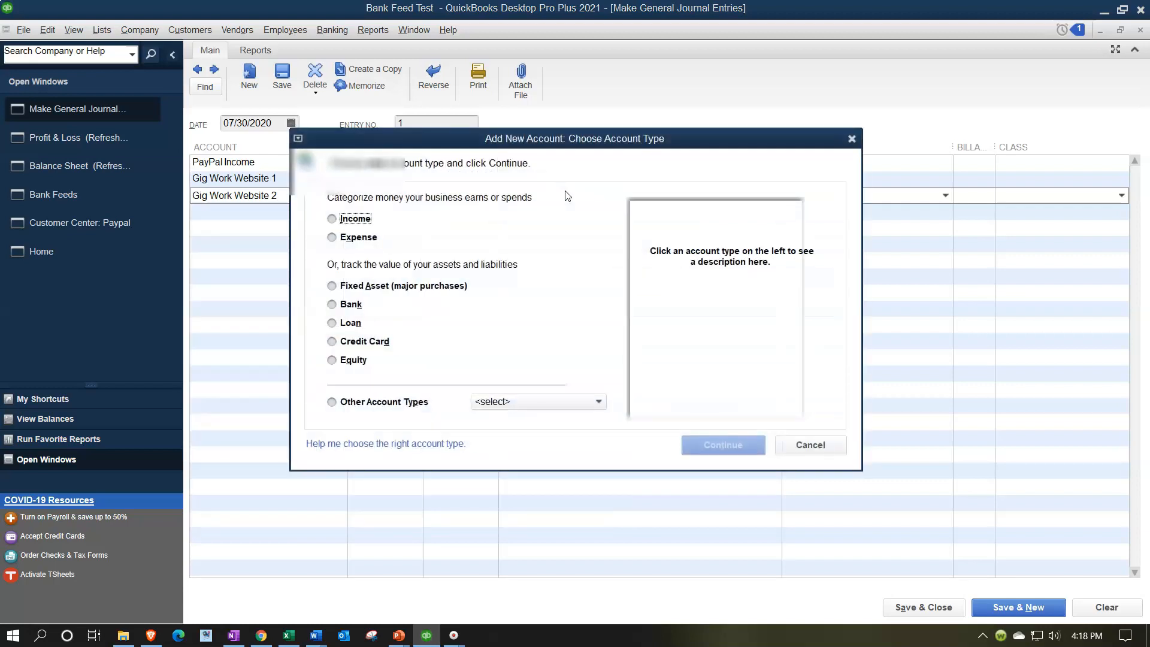
left_click(361, 219)
left_click(721, 444)
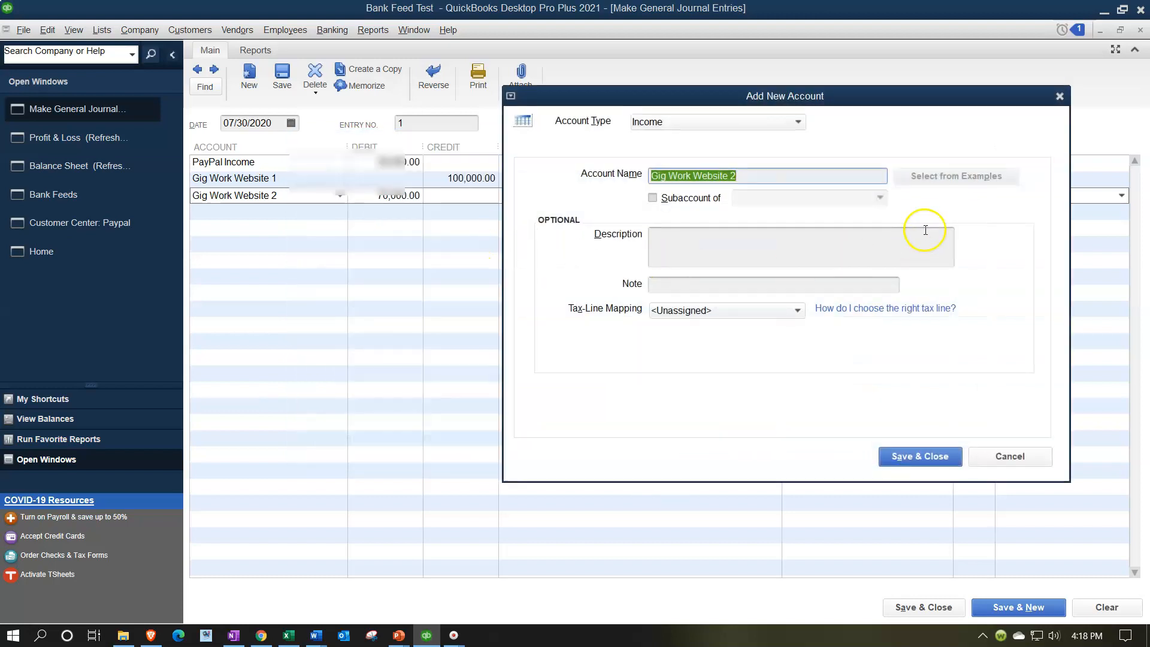
left_click(900, 457)
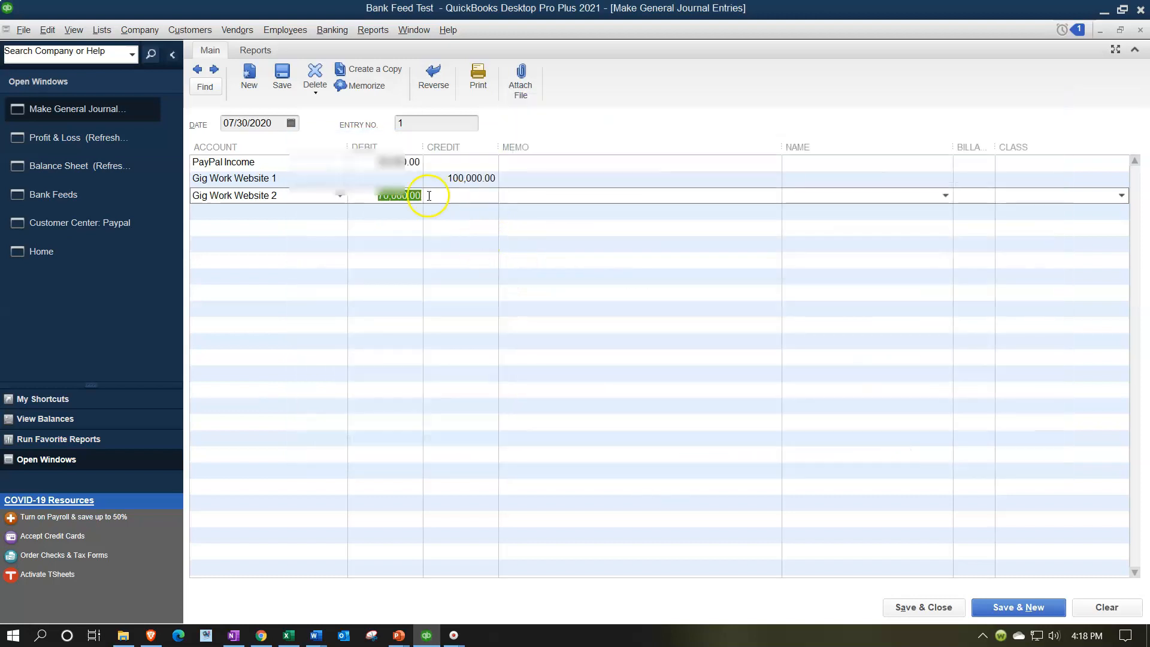
Set the credits to 10,000.00 for Gig Work Website 1 and 20,000.00 for Gig Work Website 2.
left_click(610, 180)
type("21")
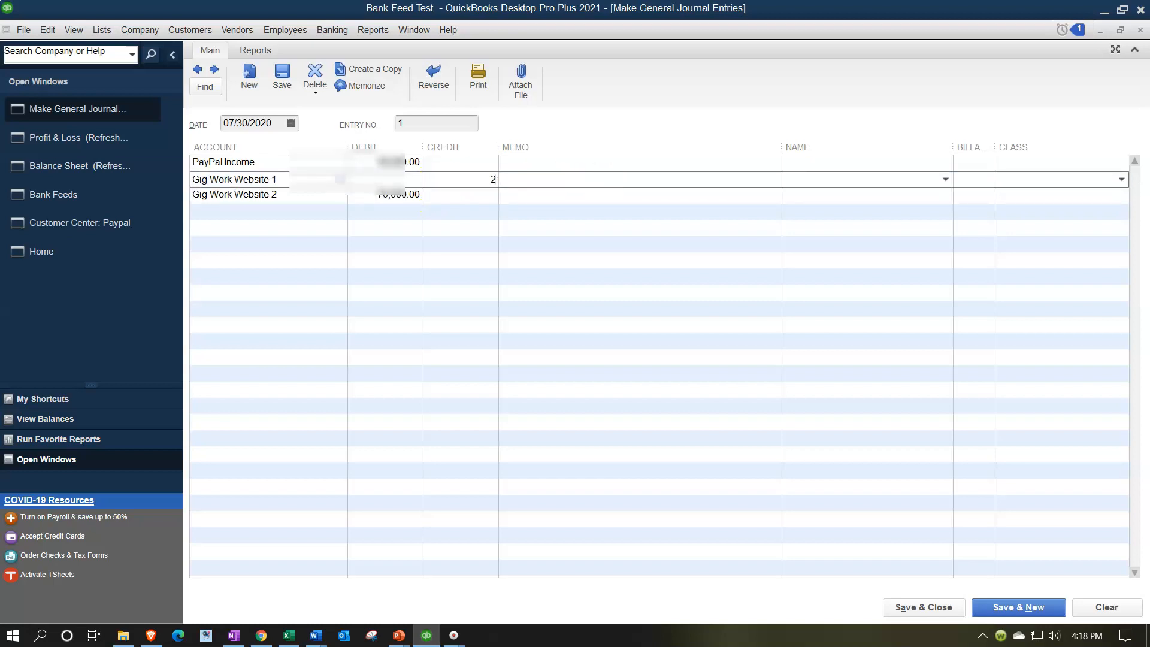
key("Tab")
key("Tab")
key("Tab")
key("Tab")
key("Tab")
key("Tab")
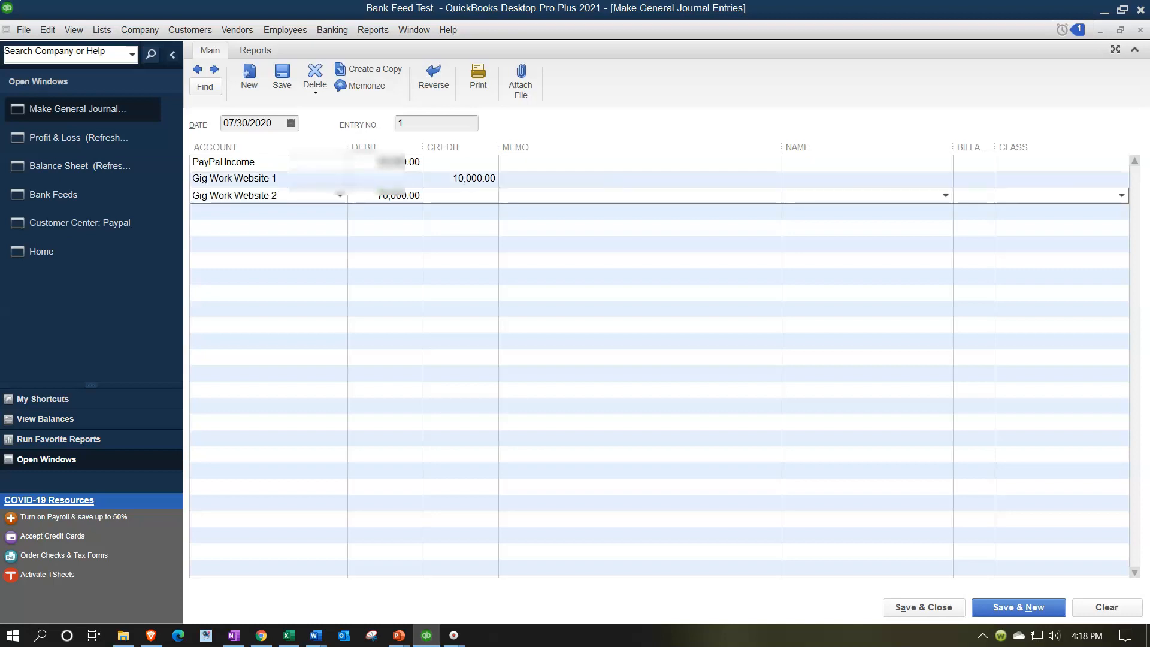
key("Tab")
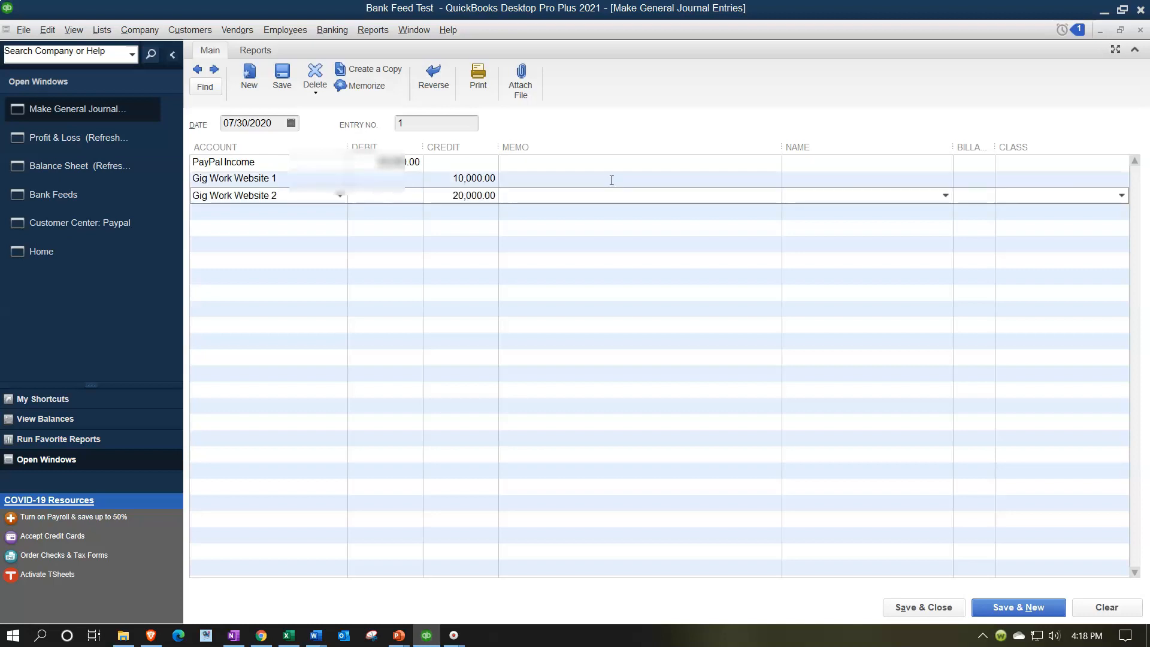
Save and close the journal entry, then refresh the Profit & Loss report.
left_click(917, 607)
left_click(535, 219)
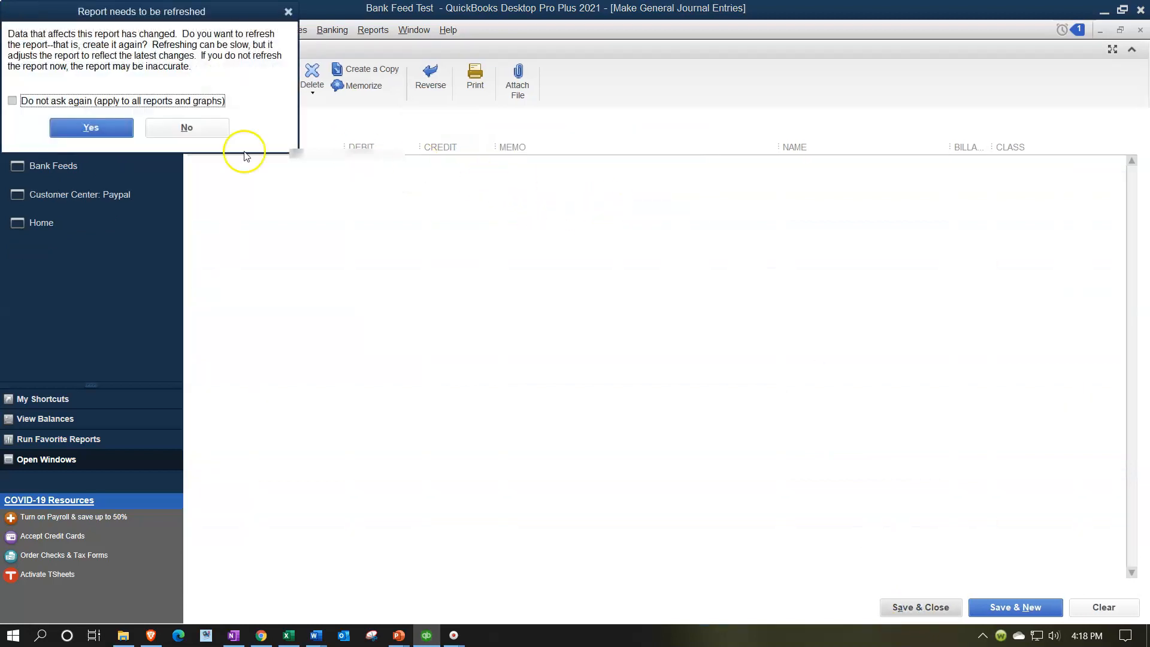
left_click(120, 126)
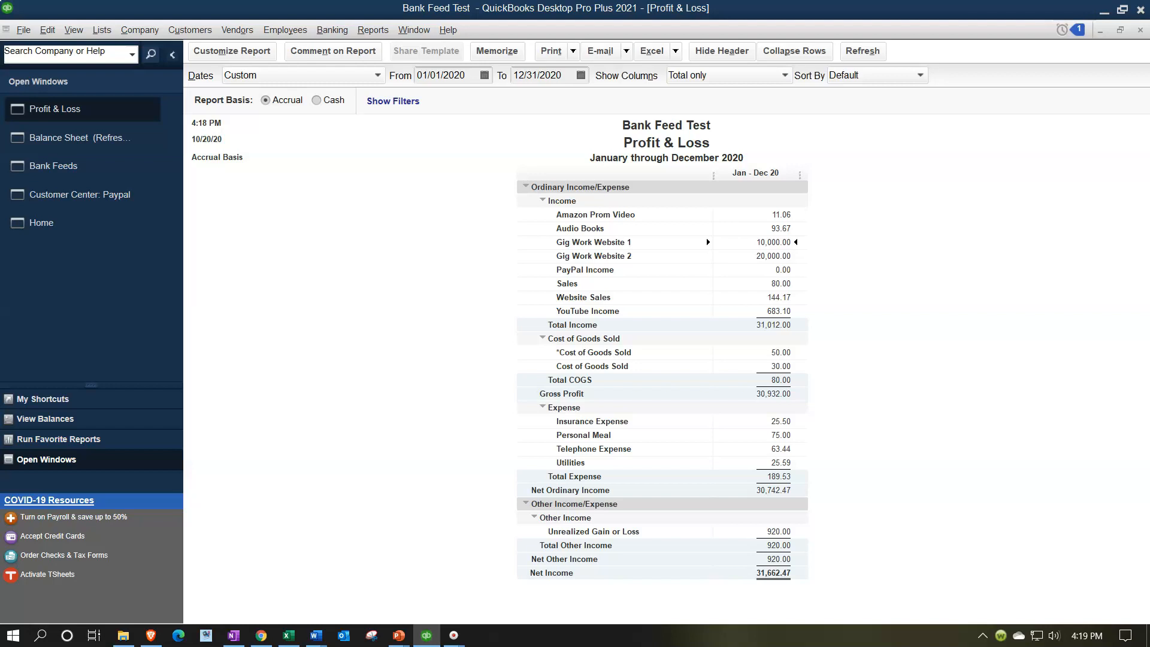
Add a new customer as payee for the 6/30/2020 mobile deposit in Bank Feeds, entering the customer and company name.
left_click(125, 166)
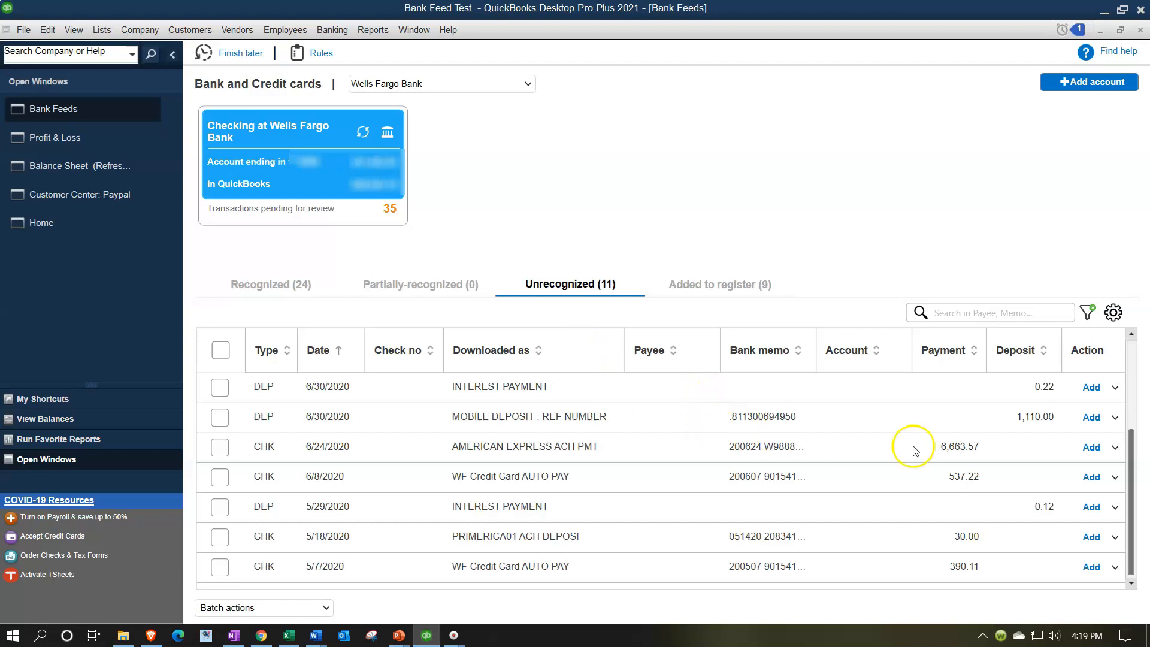
left_click(666, 423)
left_click(709, 418)
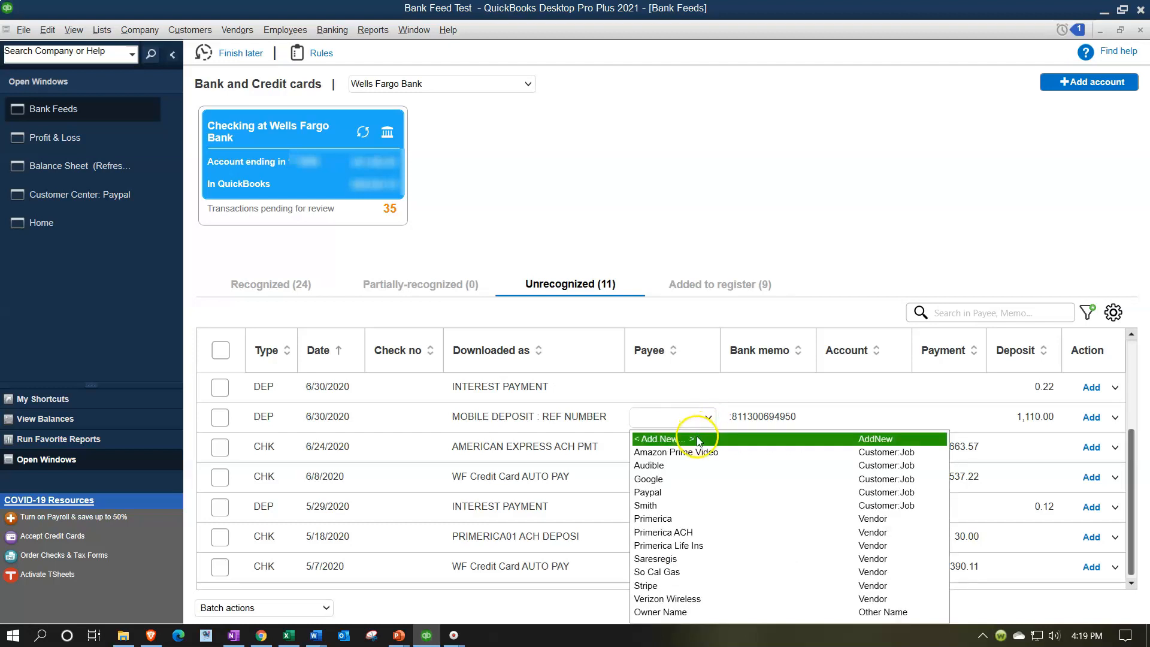
left_click(697, 440)
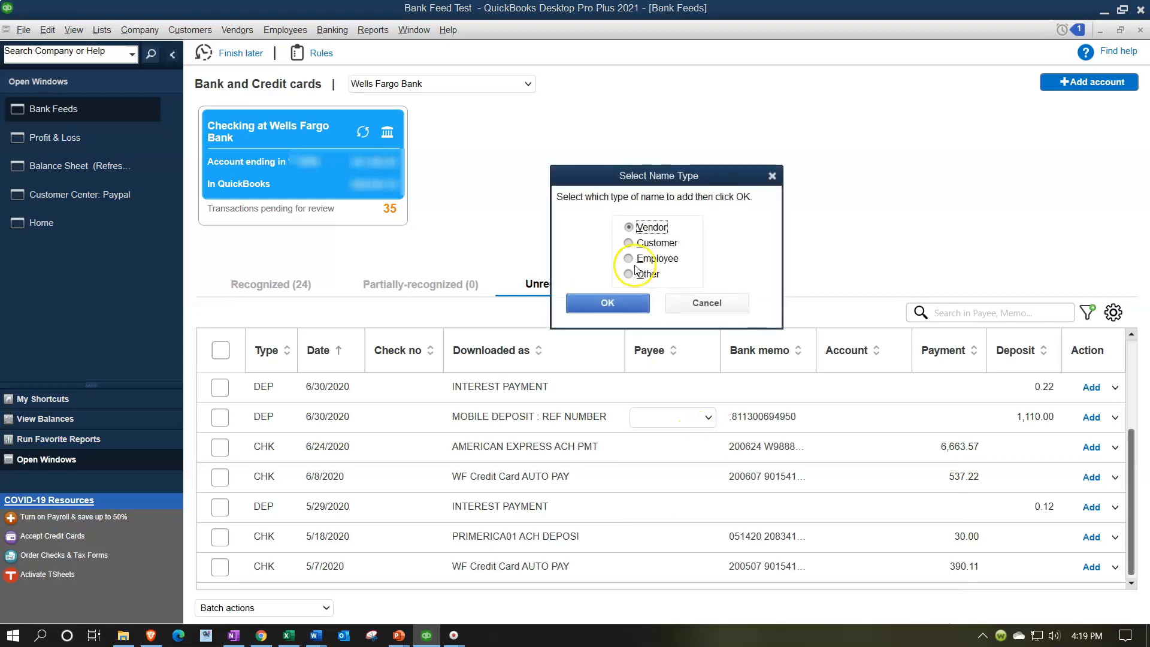
left_click(627, 243)
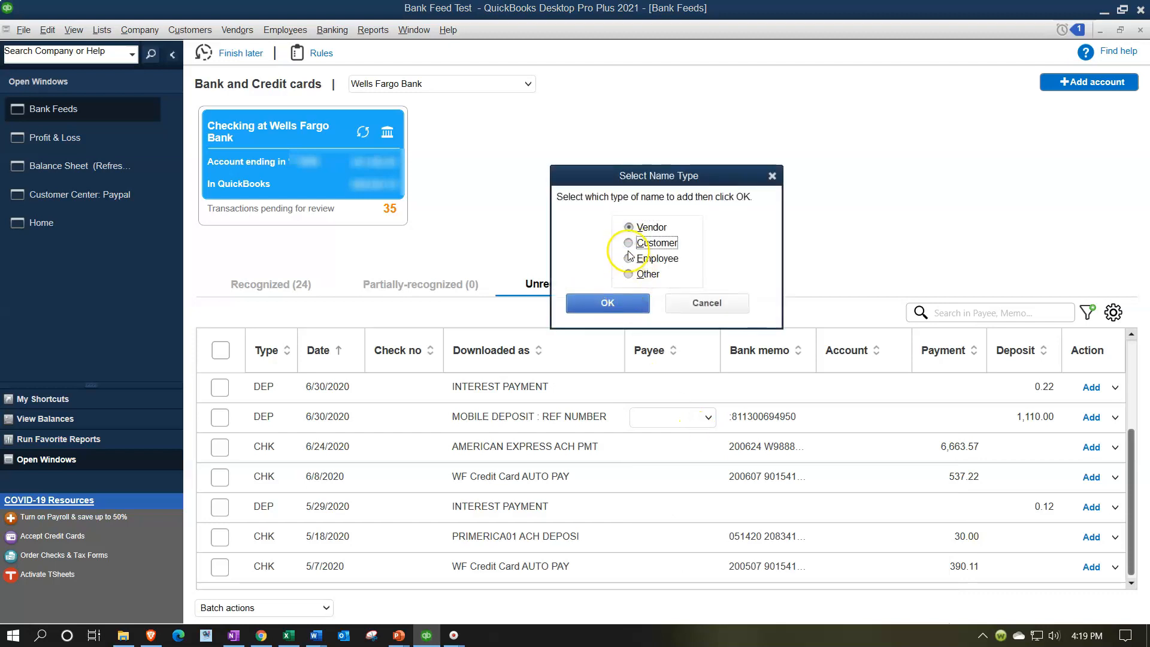
left_click(614, 301)
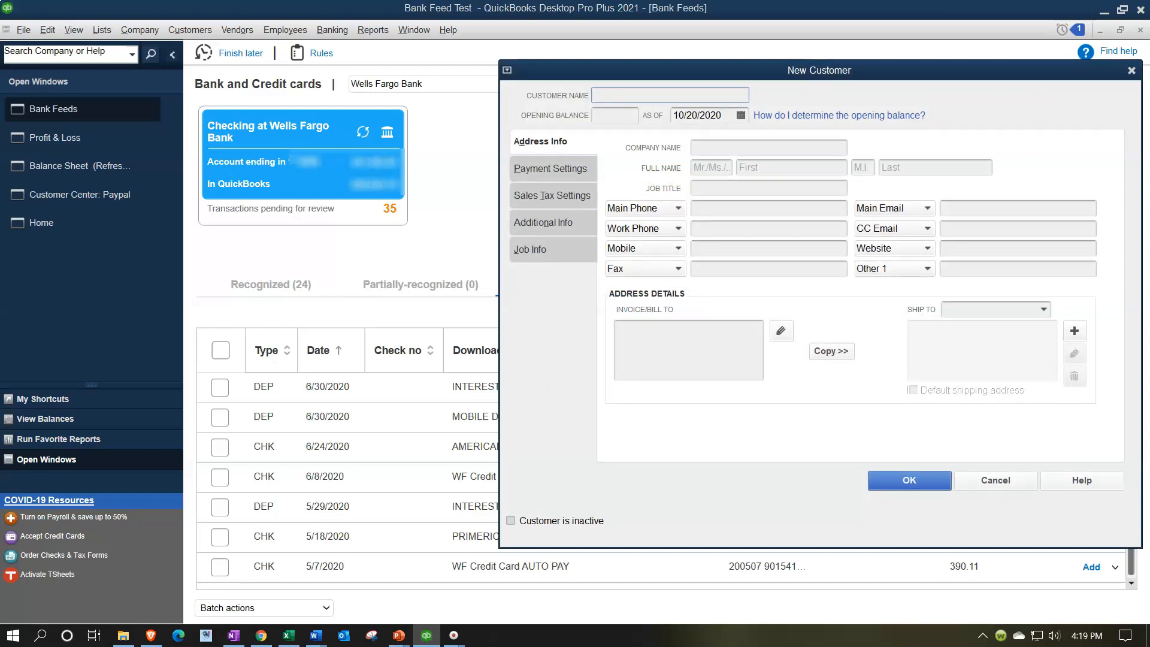
type("Thoma")
key("BackSpace")
key("BackSpace")
key("BackSpace")
key("BackSpace")
key("BackSpace")
type("Jones")
key("Tab")
key("Tab")
key("Tab")
type("Jones")
key("Tab")
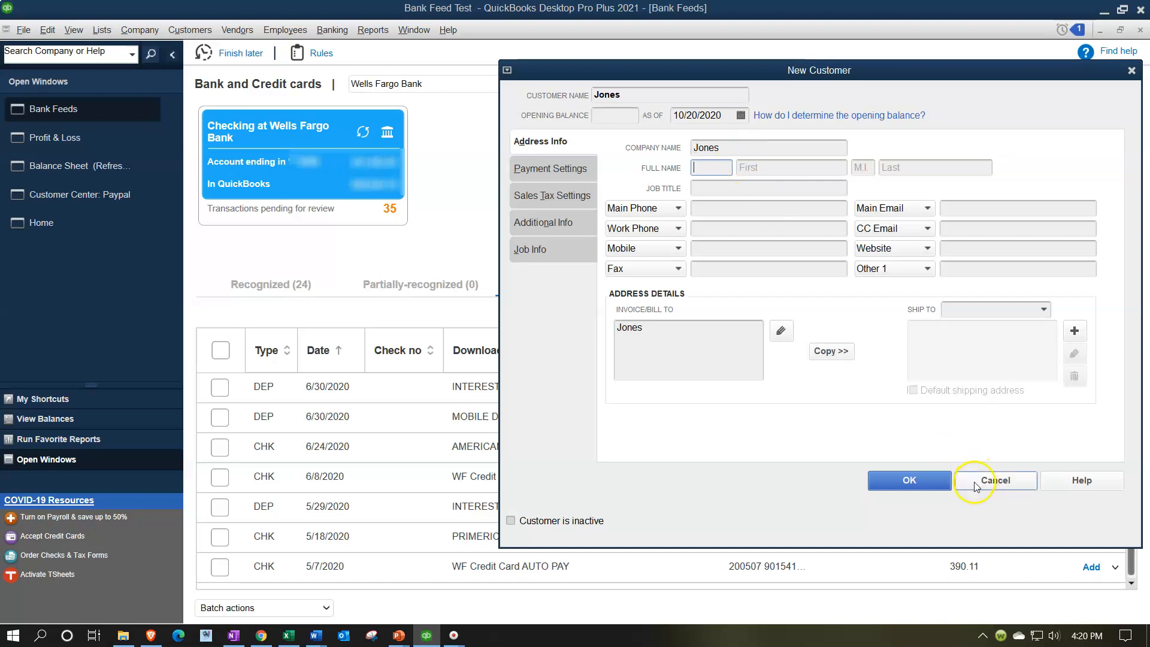
left_click(926, 484)
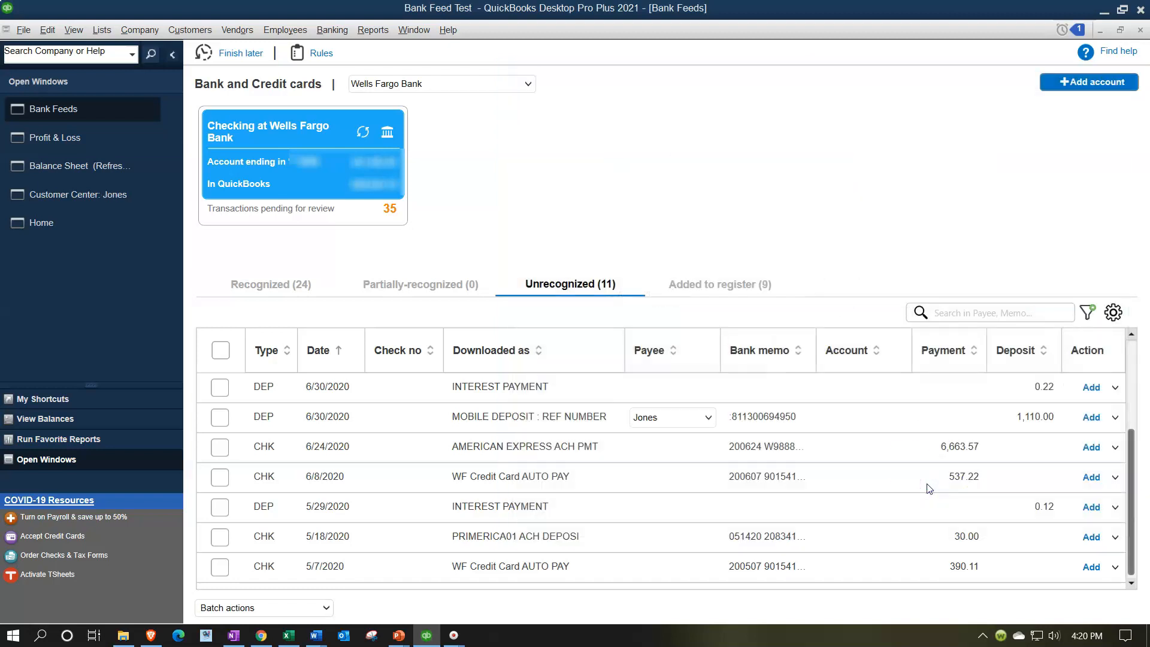
Create a new Income account named Consulting Income and assign it to the mobile deposit.
left_click(873, 417)
left_click(900, 419)
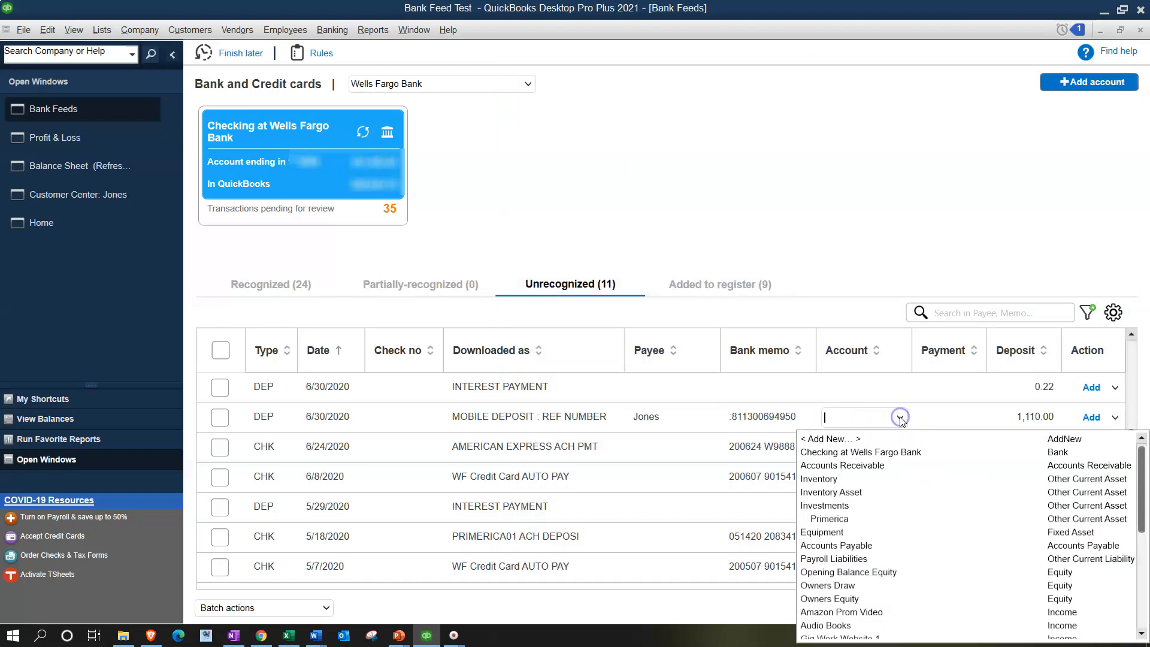
left_click(848, 439)
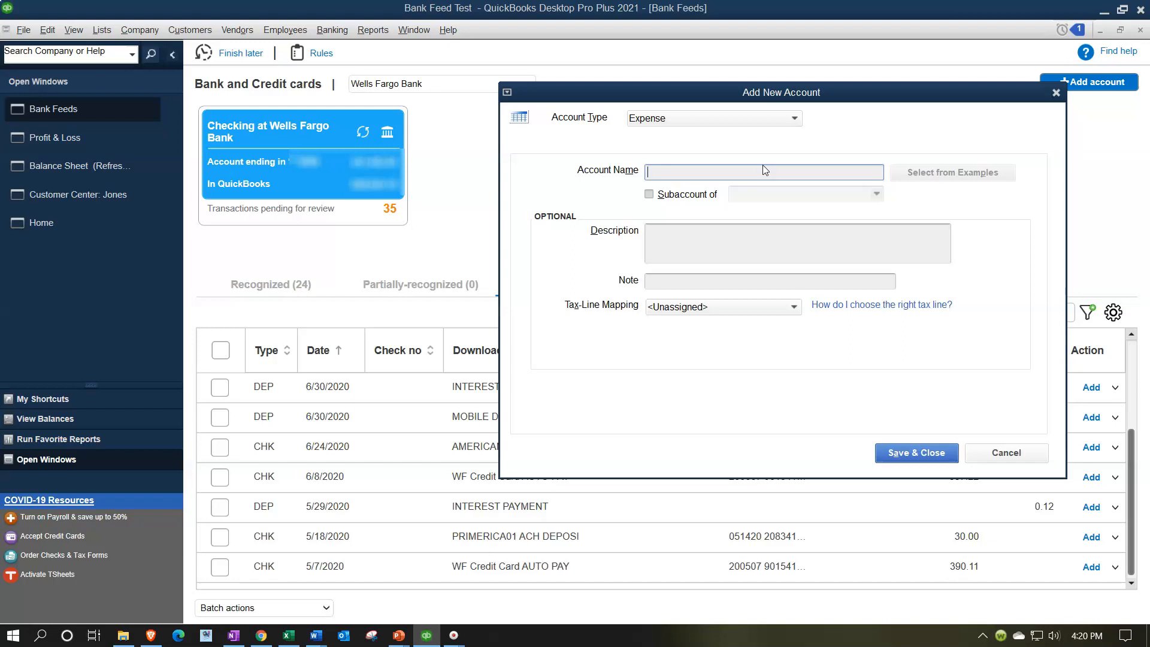
left_click(794, 119)
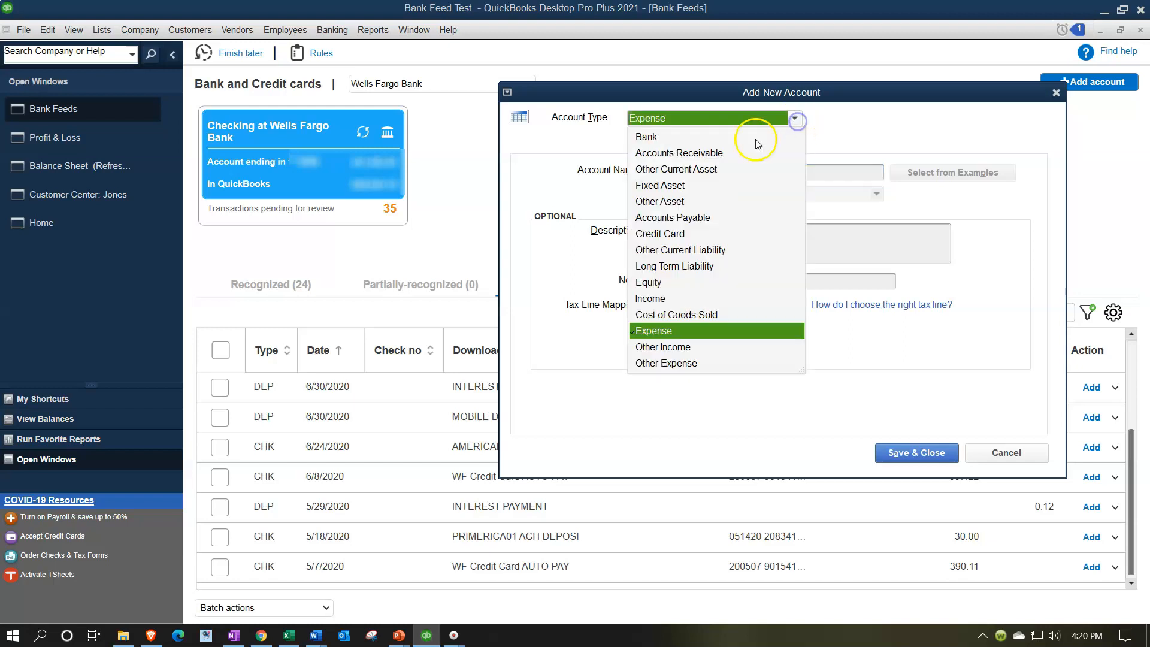
left_click(667, 299)
left_click(663, 177)
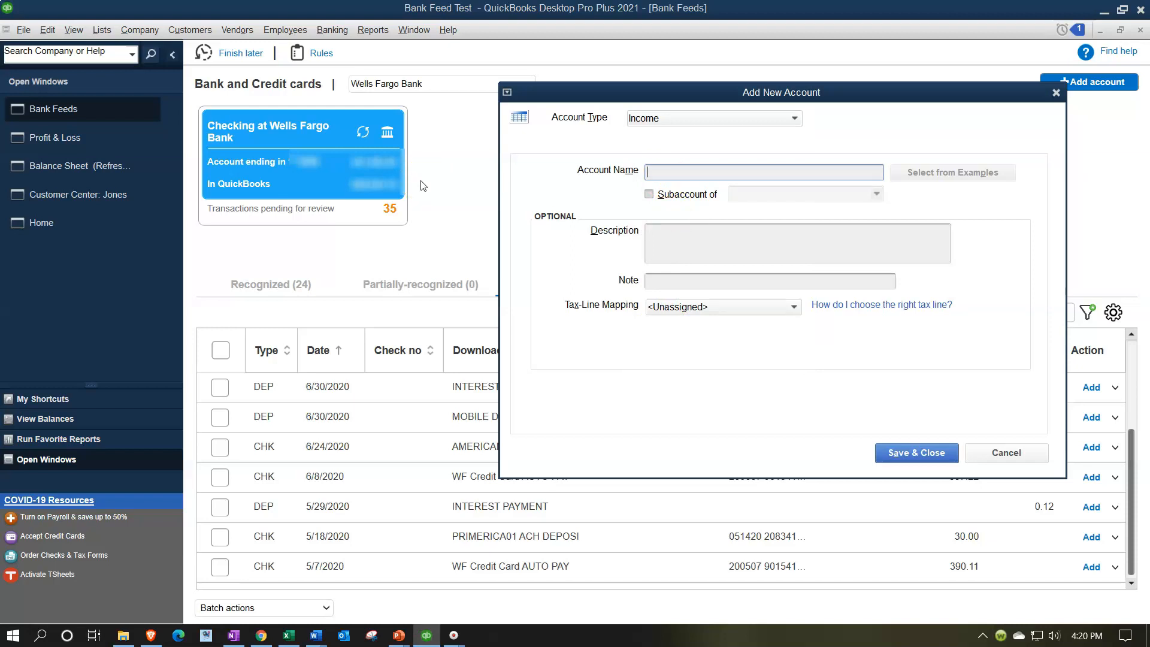
type("Consulting Work")
key("BackSpace")
key("BackSpace")
key("BackSpace")
key("BackSpace")
type("Income")
key("Tab")
left_click(915, 454)
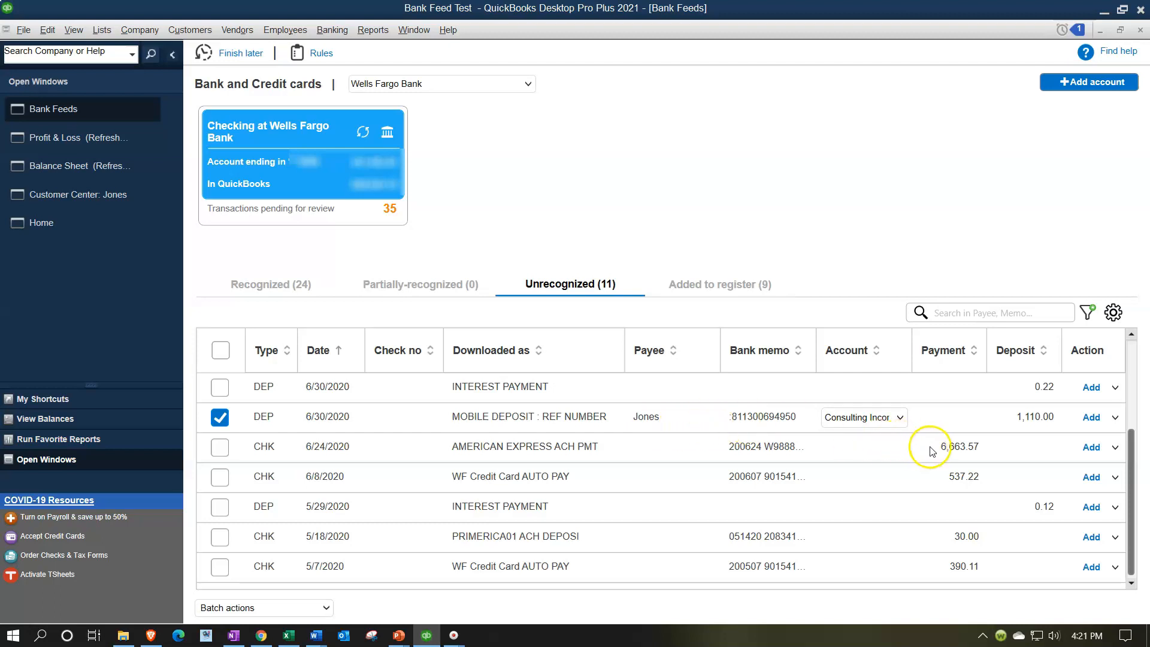
Add the mobile deposit to the register, confirming the past-date change.
left_click(1093, 418)
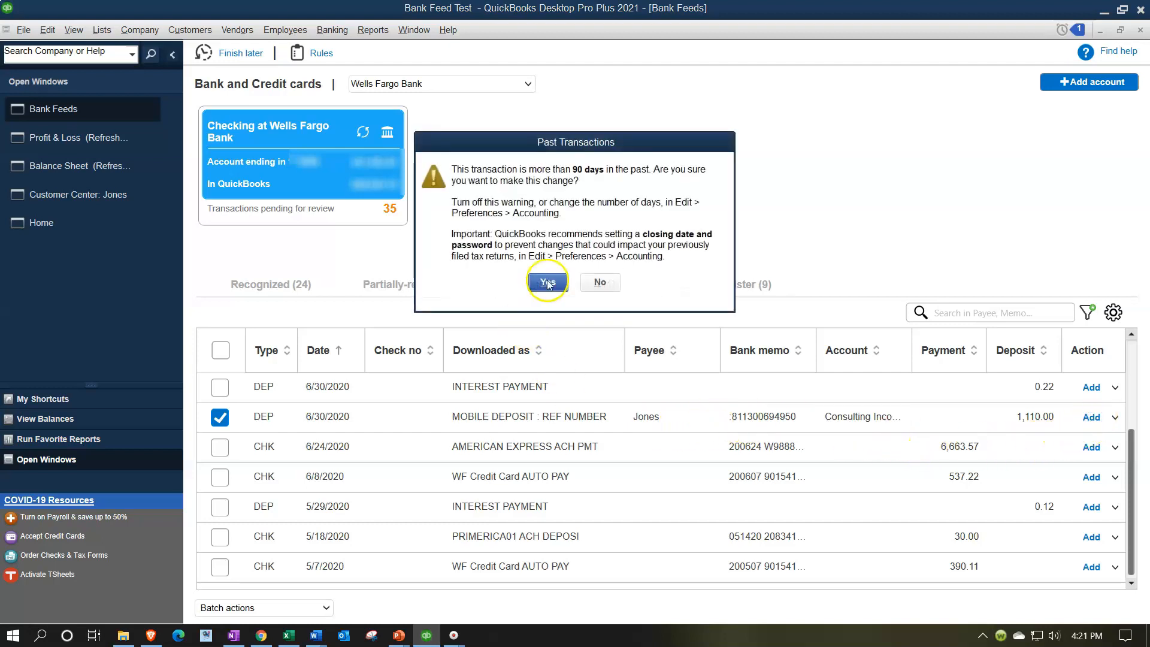
left_click(548, 283)
Refresh the Balance Sheet and drill into the Wells Fargo checking balance to inspect its transactions.
left_click(105, 172)
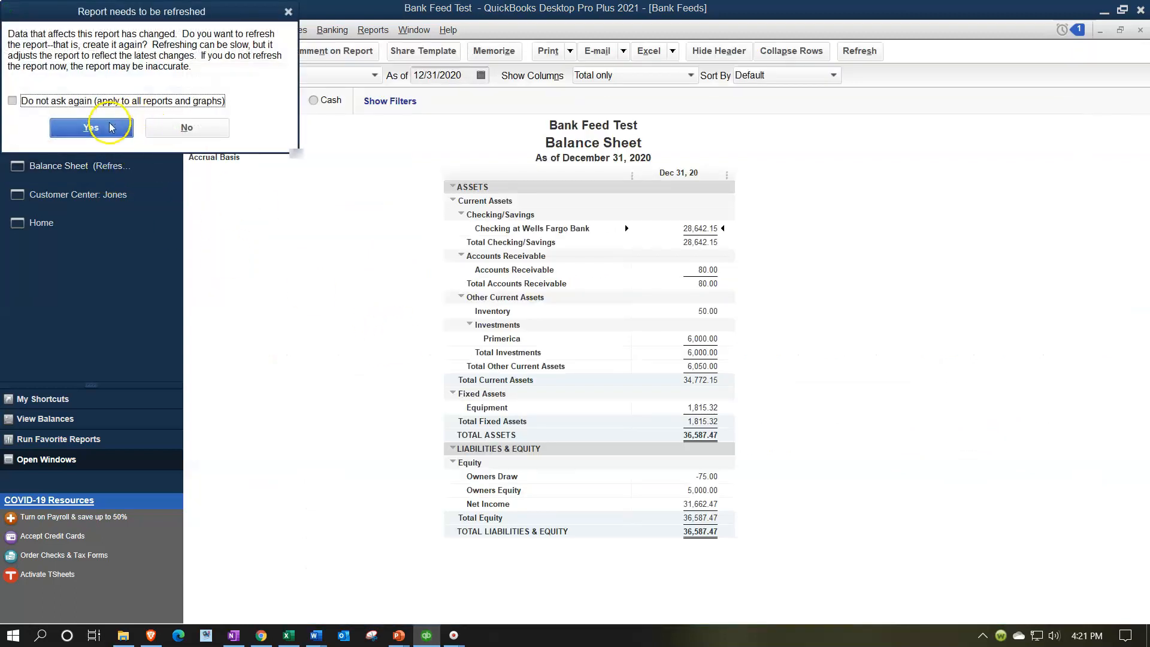
left_click(91, 126)
double_click(766, 228)
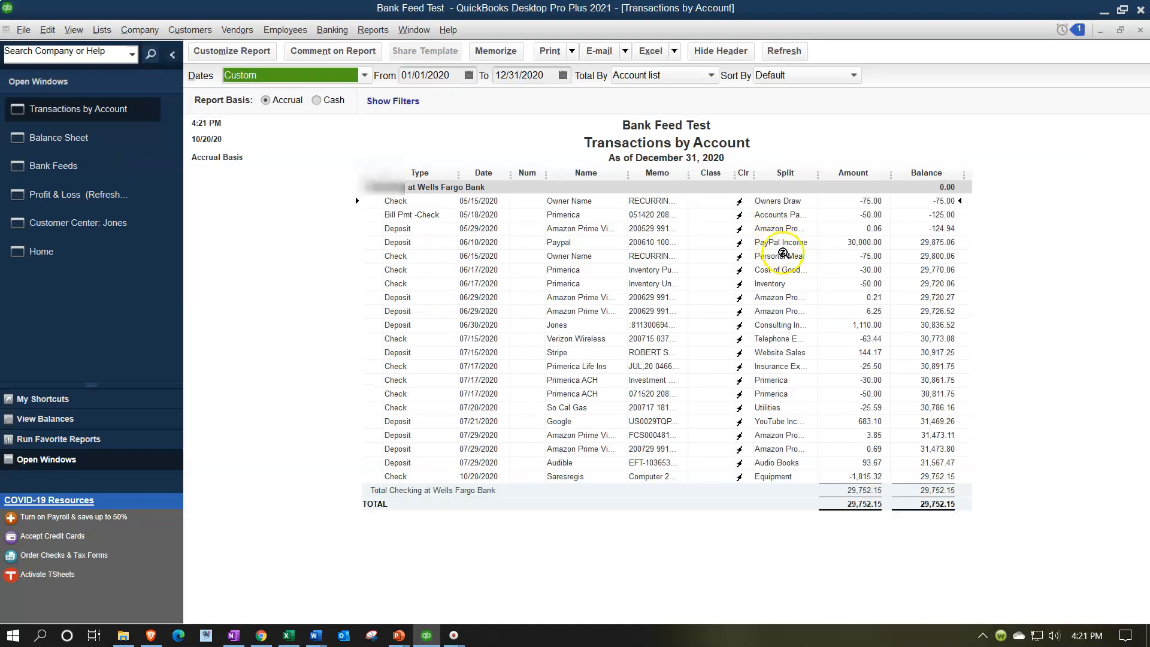
left_click(1140, 30)
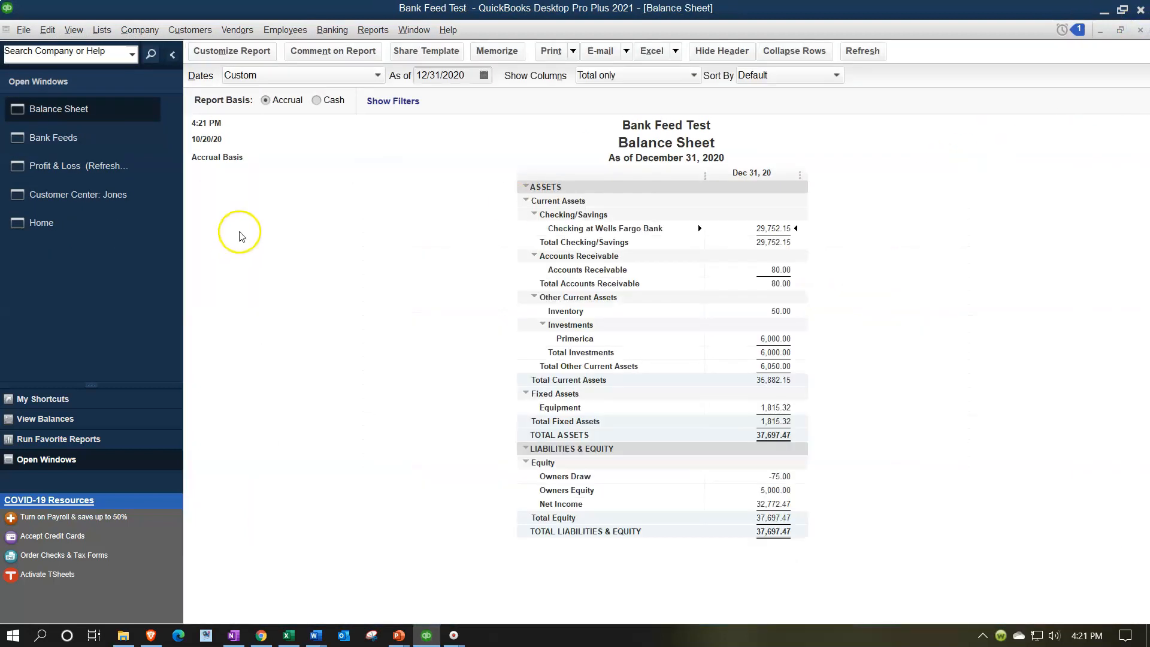
Refresh the Profit & Loss and review the income lines.
left_click(79, 166)
left_click(91, 127)
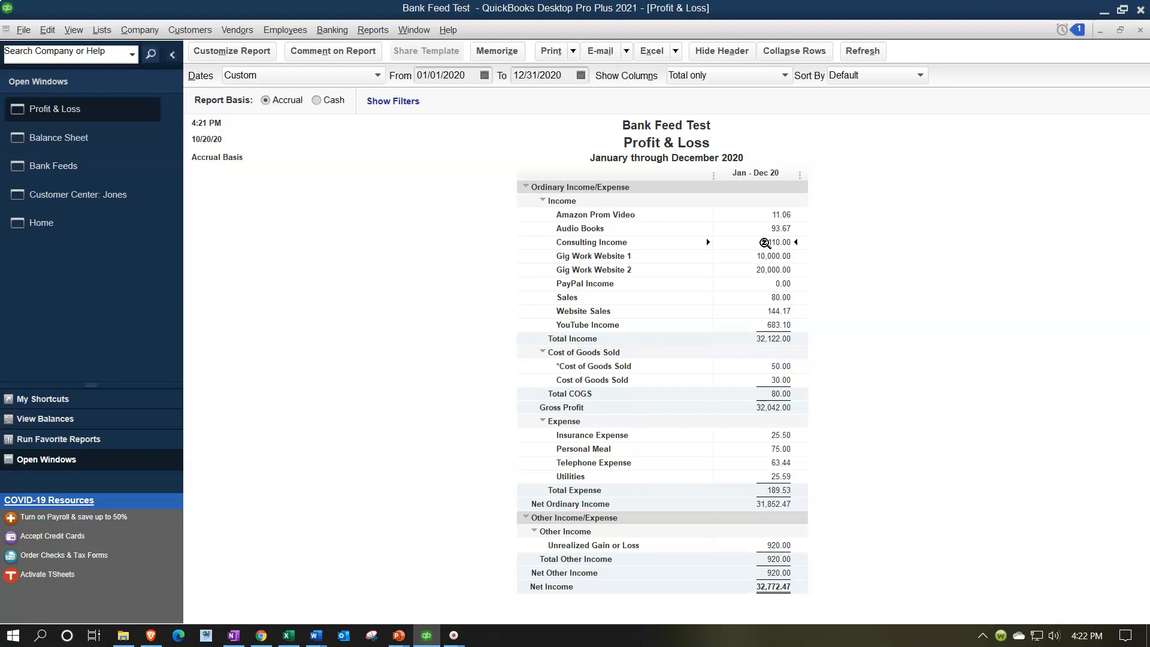
Open the new customer in the Customer Center and widen the name column to review its deposit.
left_click(88, 200)
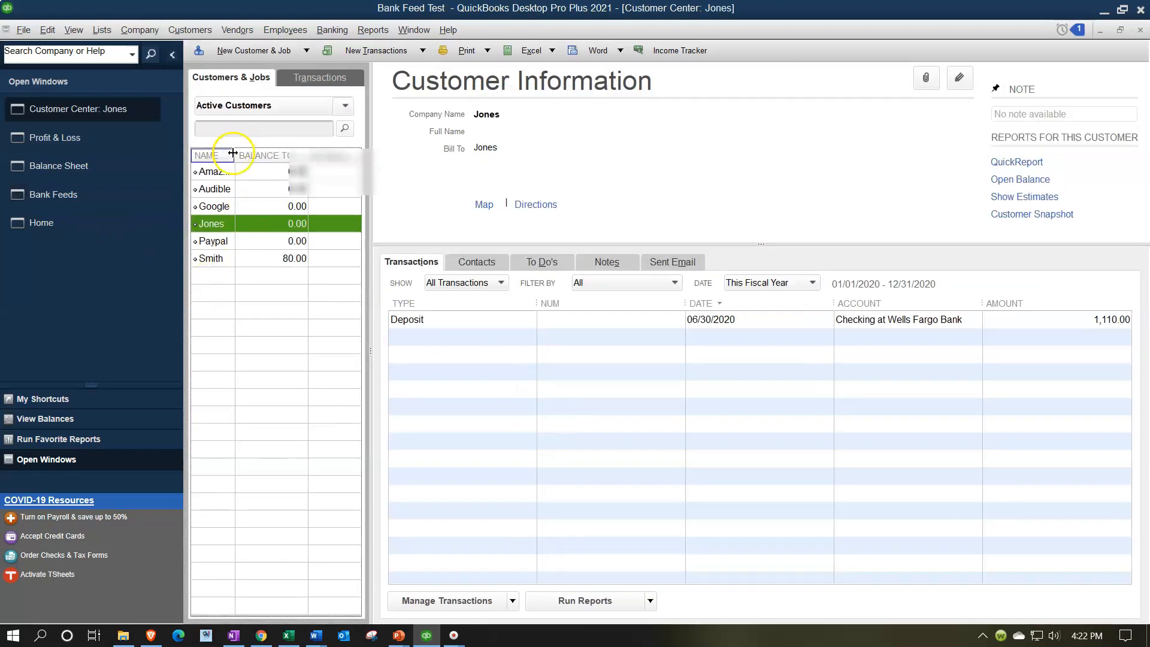
left_click_drag(261, 163, 281, 160)
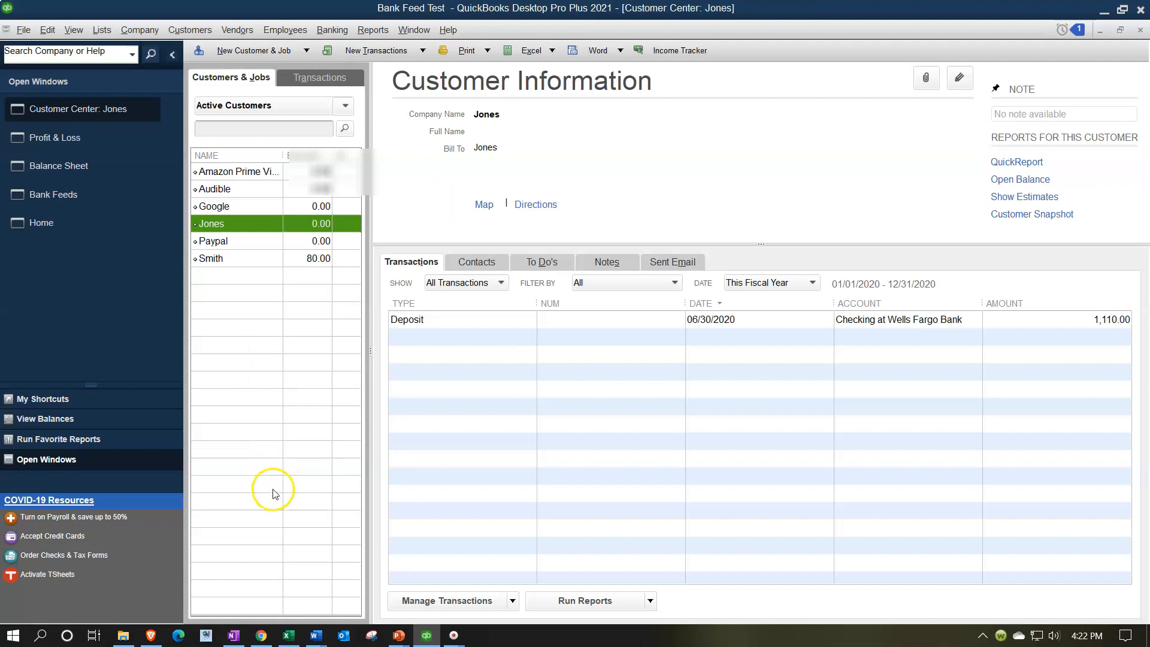
left_click(68, 195)
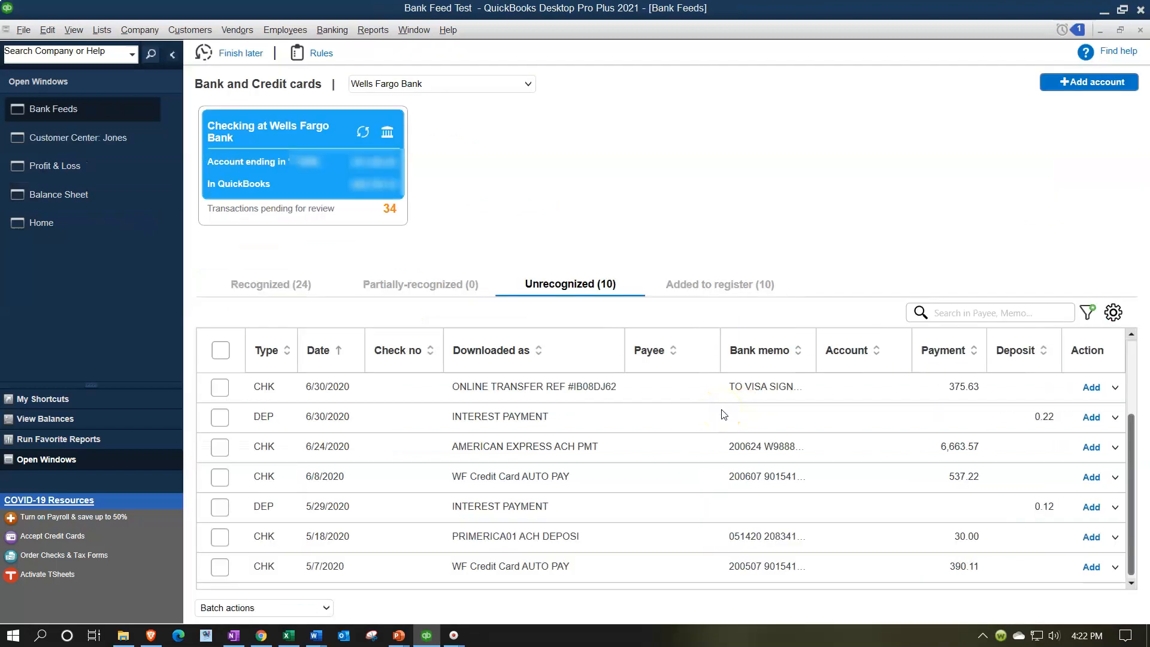
left_click(92, 228)
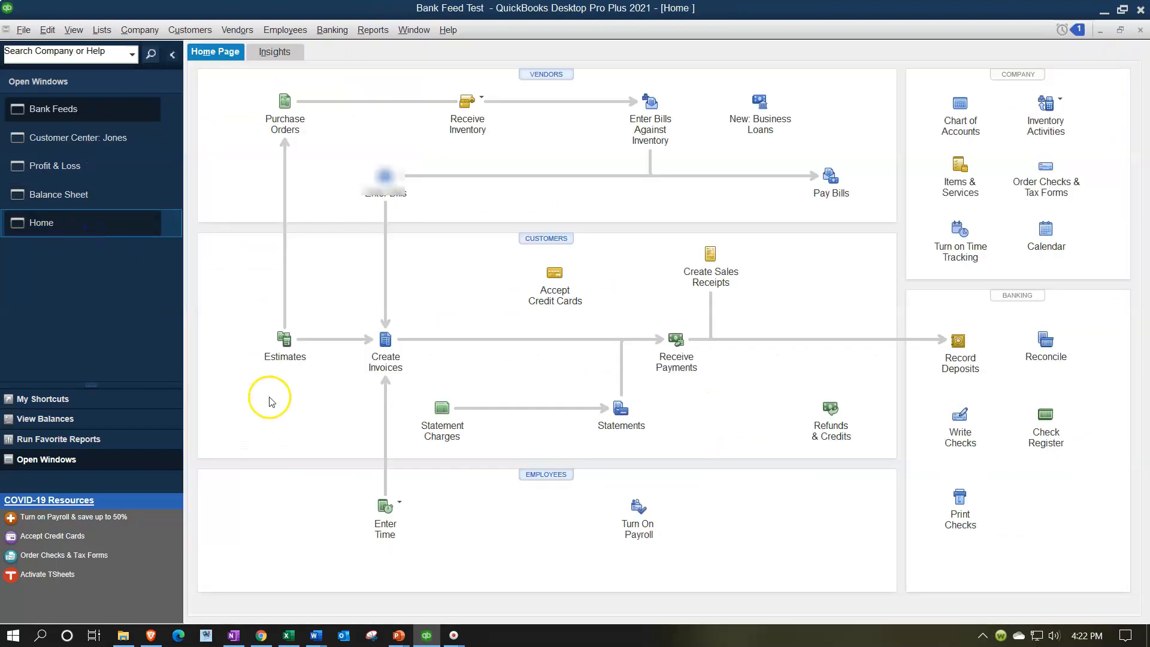